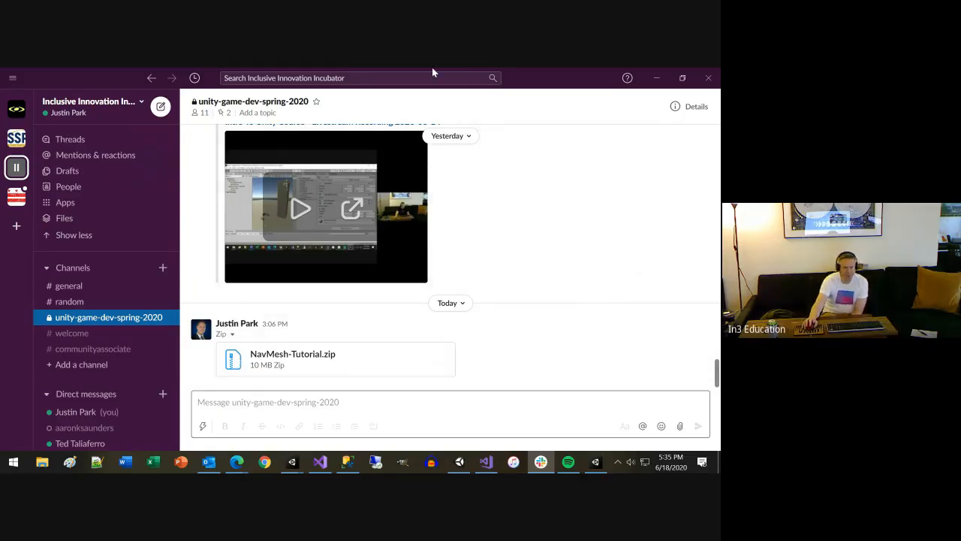
Switch from Slack to the Unity Editor and examine the level's walls and NavMesh in the Scene view
left_click(658, 78)
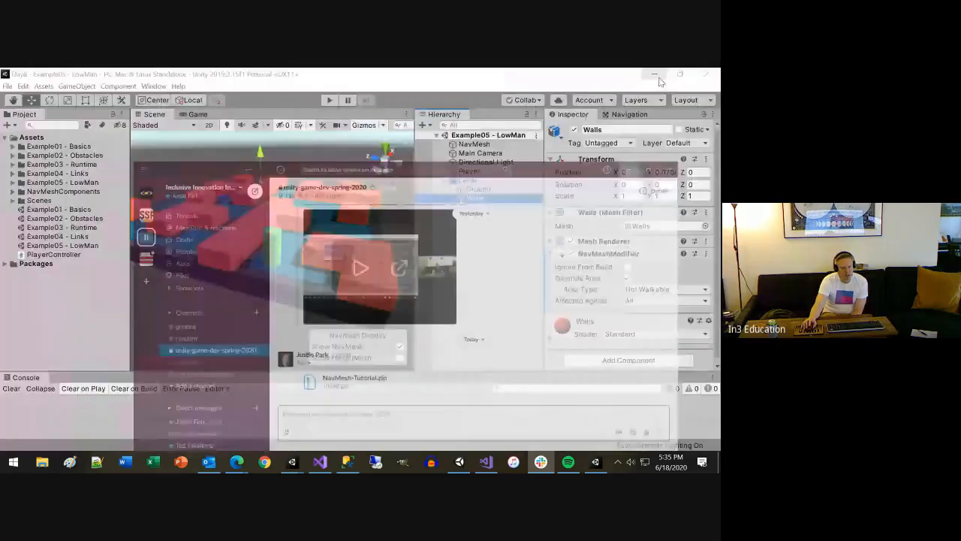
scroll(286, 237, "down", 4)
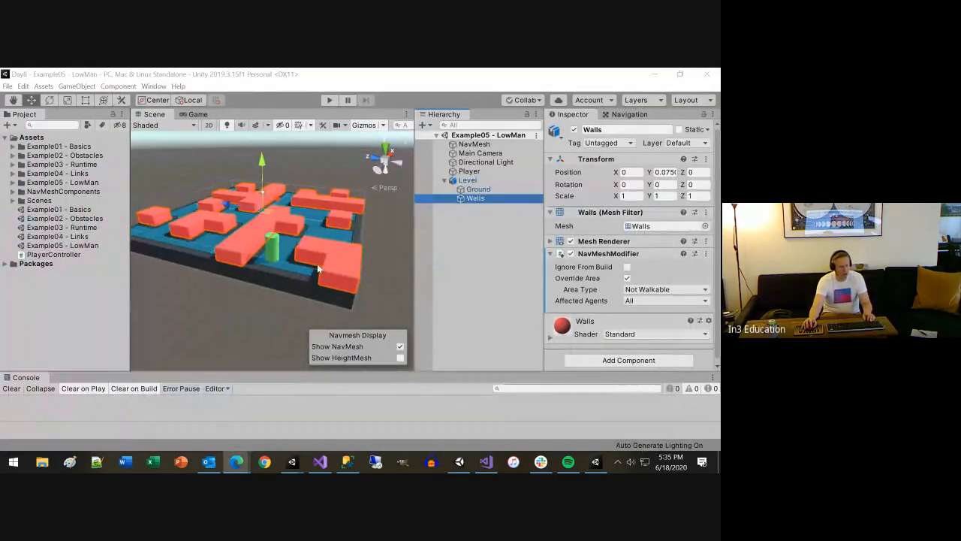
left_click_drag(319, 270, 483, 259, "alt")
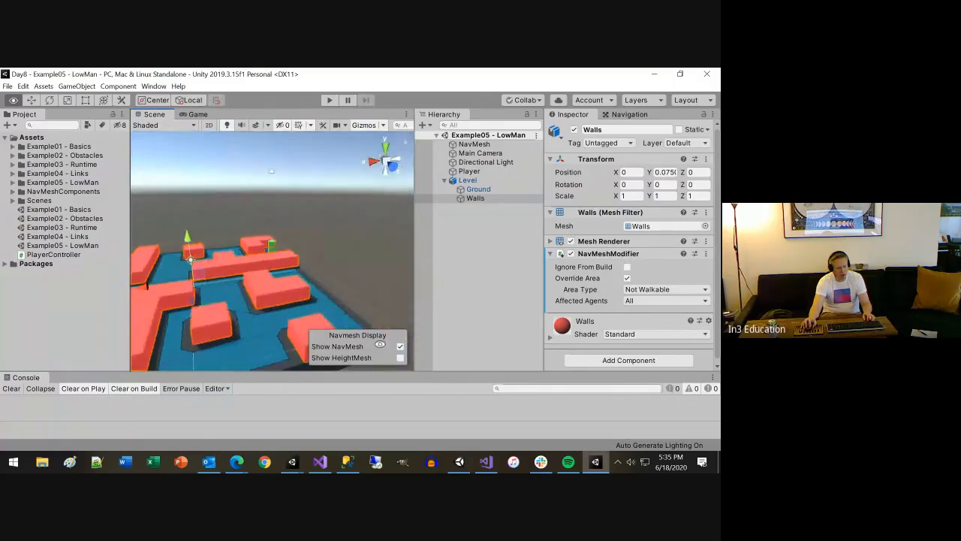
right_click(474, 233)
mouse_move(517, 363)
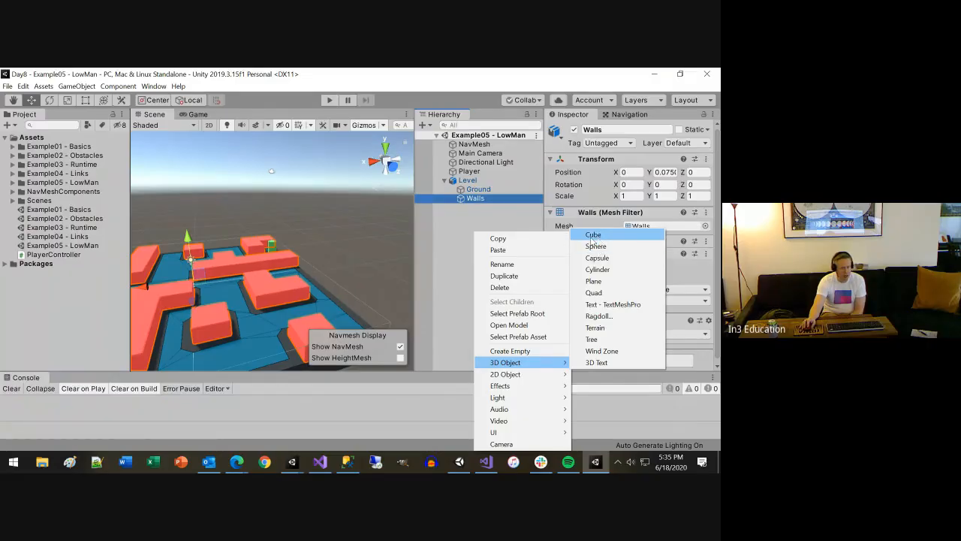
left_click(447, 245)
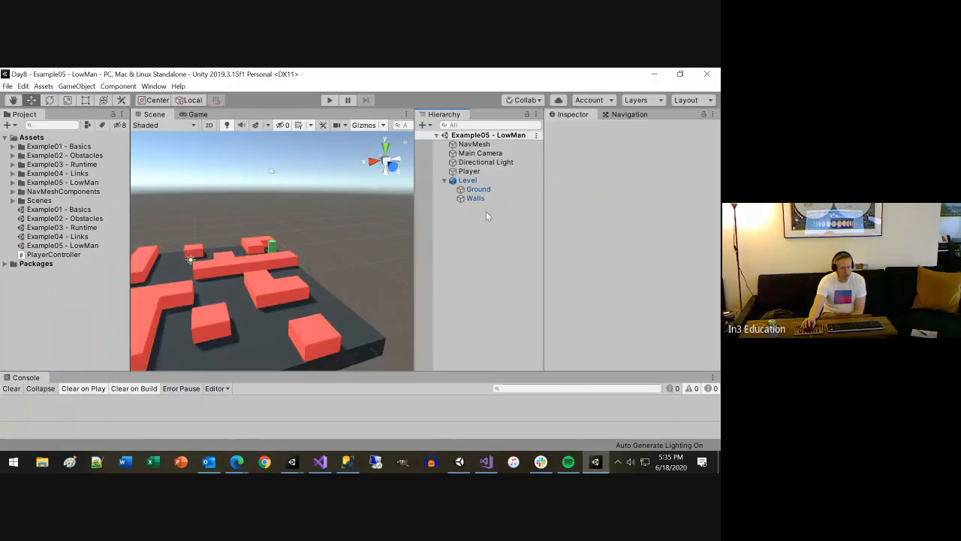
Inspect the components of the level's Walls and Ground objects, finishing on Walls
left_click(462, 198)
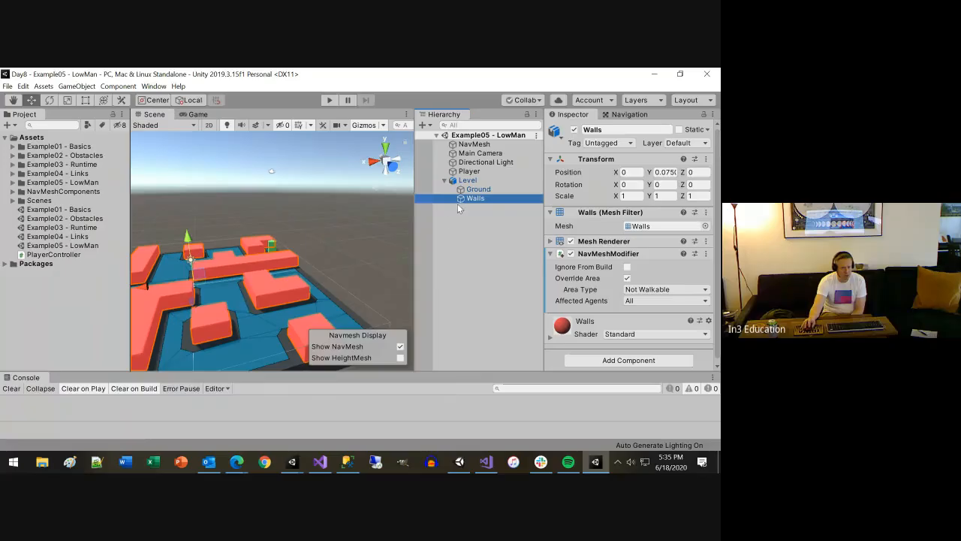
left_click(478, 189)
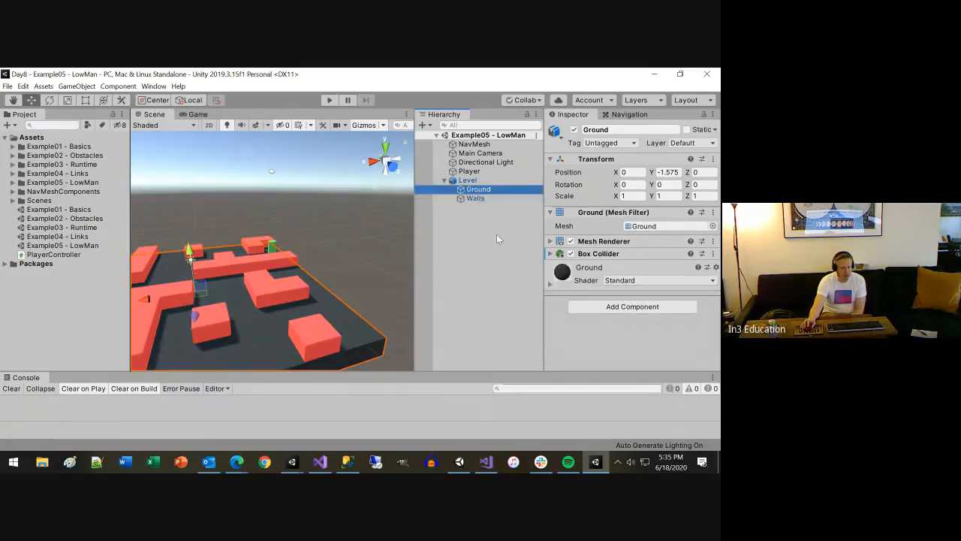
left_click(476, 197)
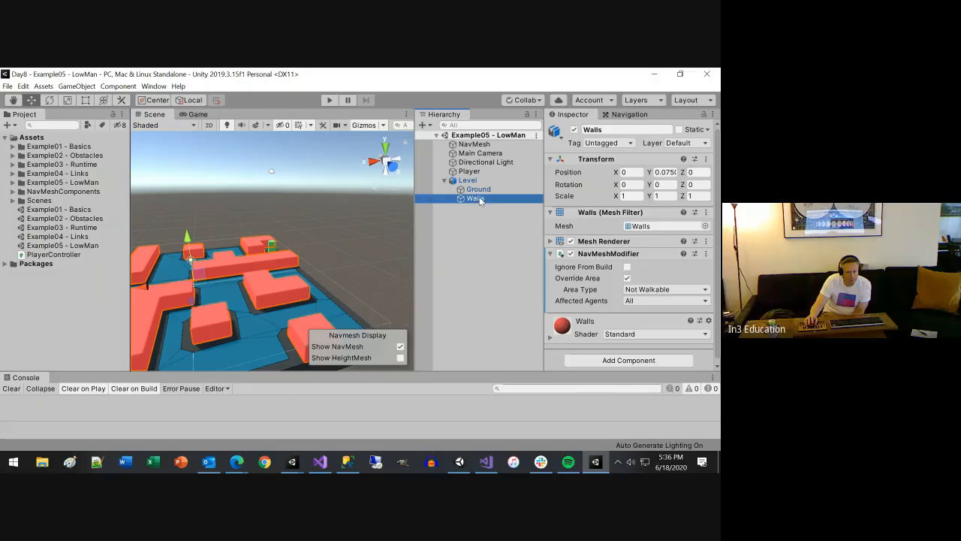
Locate the Walls object's mesh asset in the project and show the Walls model's source file in File Explorer
left_click(641, 227)
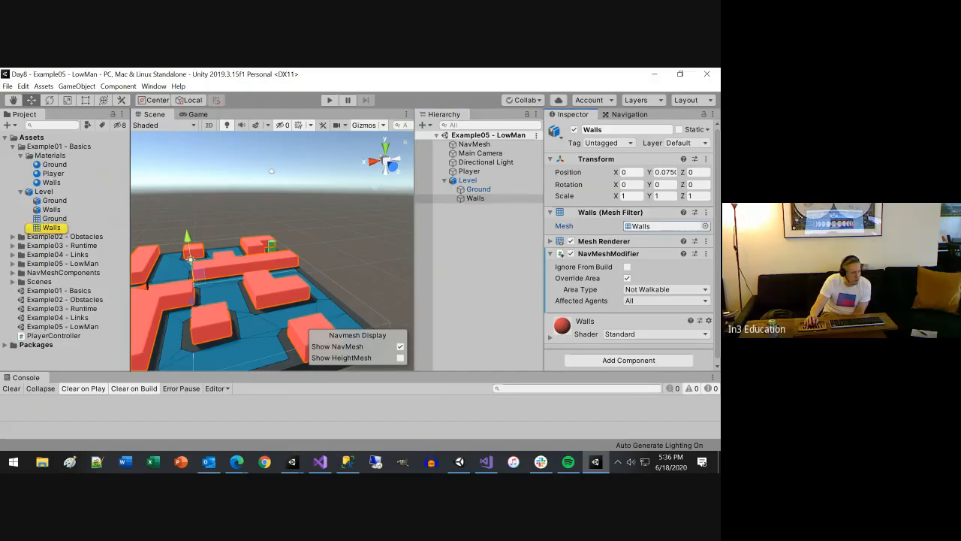
left_click(51, 210)
right_click(51, 210)
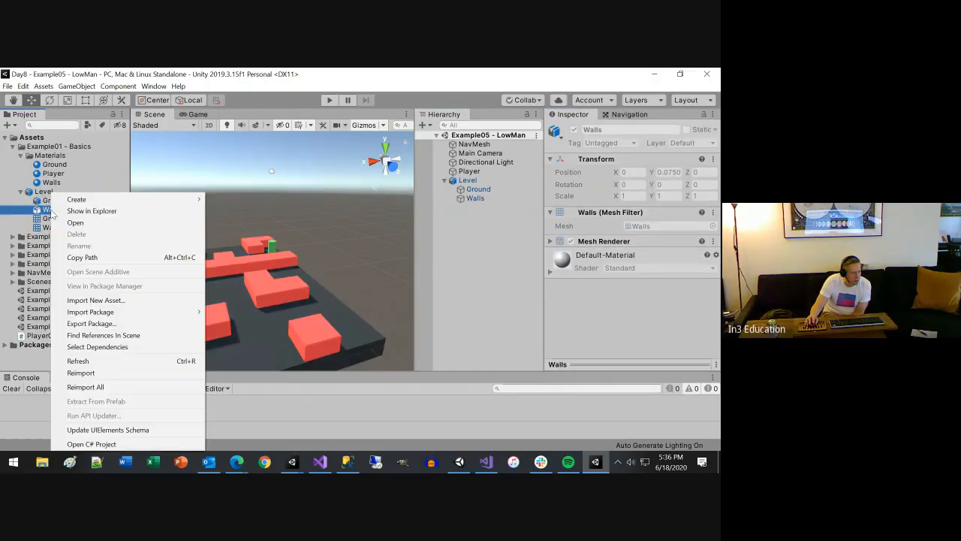
left_click(83, 211)
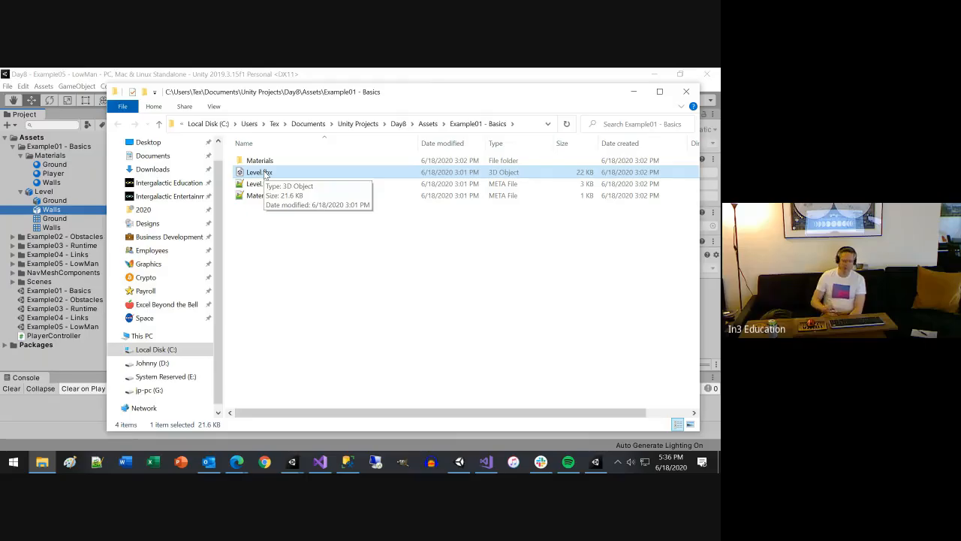
Switch to Chrome, search Google for "fbx" and look through the results about the file format
left_click(266, 461)
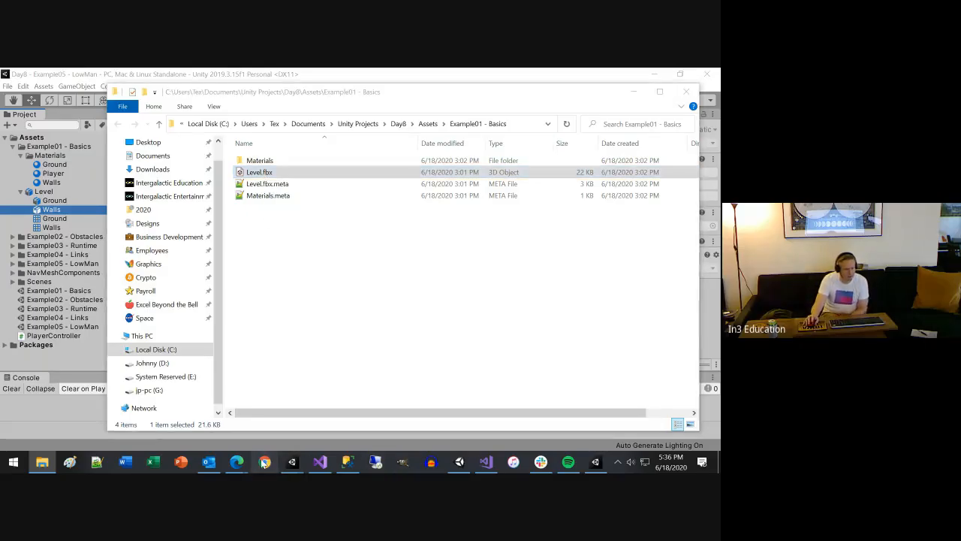
type("fbx")
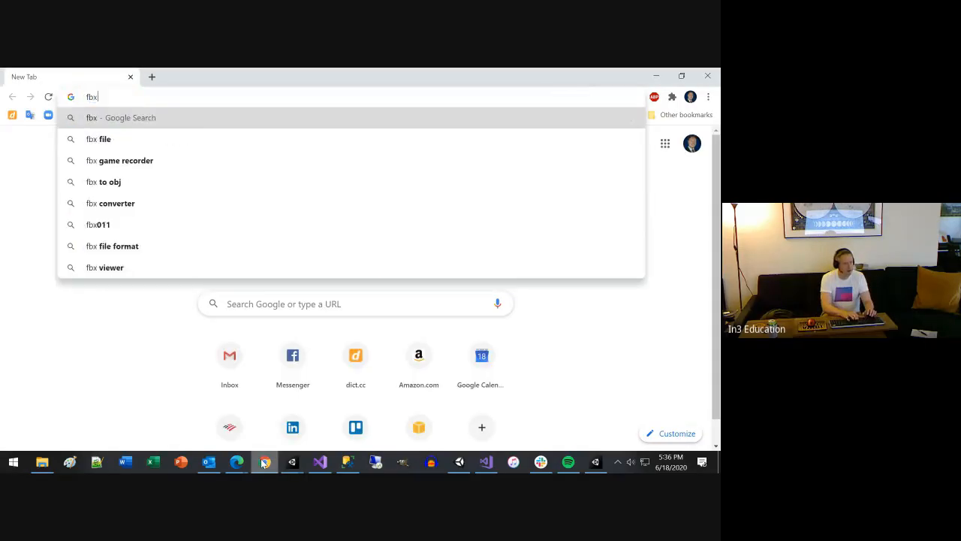
key("Return")
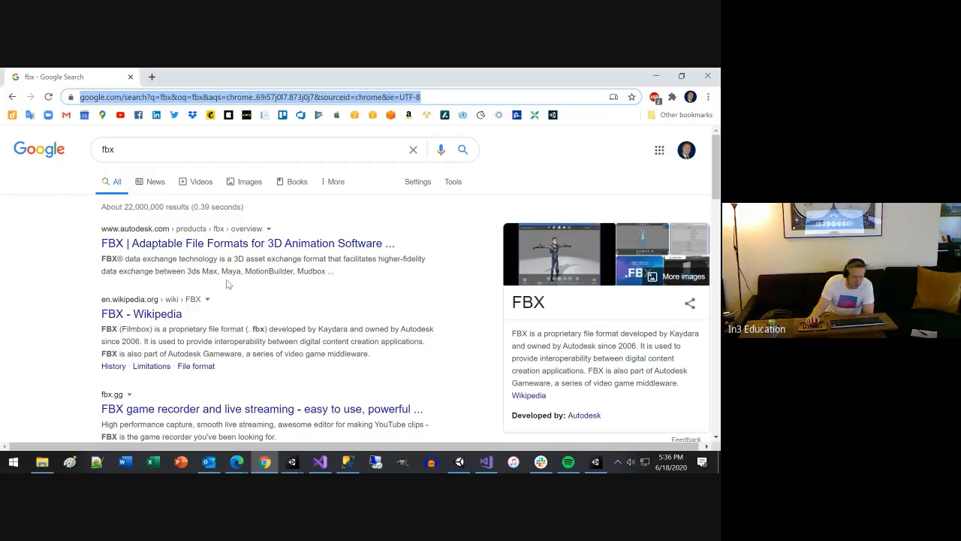
scroll(229, 283, "down", 2)
scroll(228, 284, "down", 2)
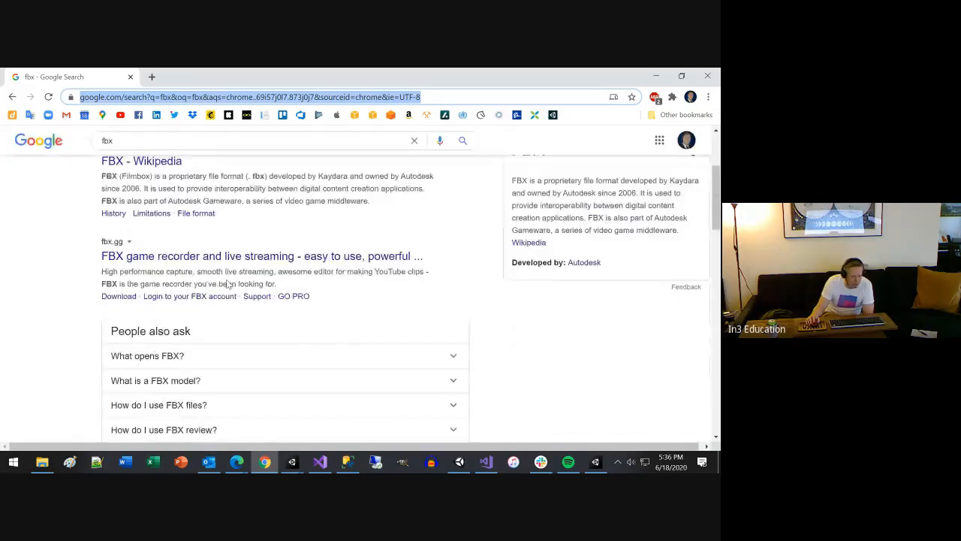
scroll(228, 284, "down", 4)
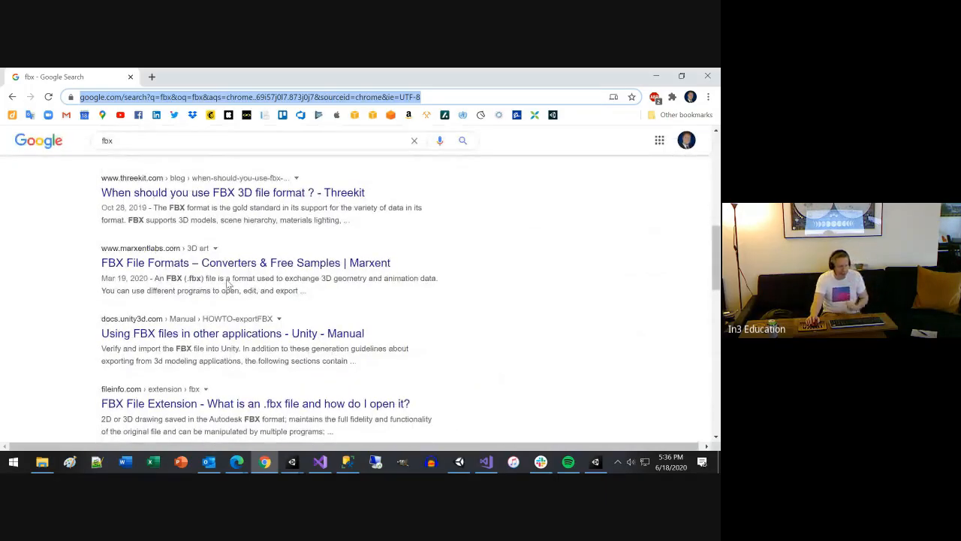
scroll(229, 284, "up", 4)
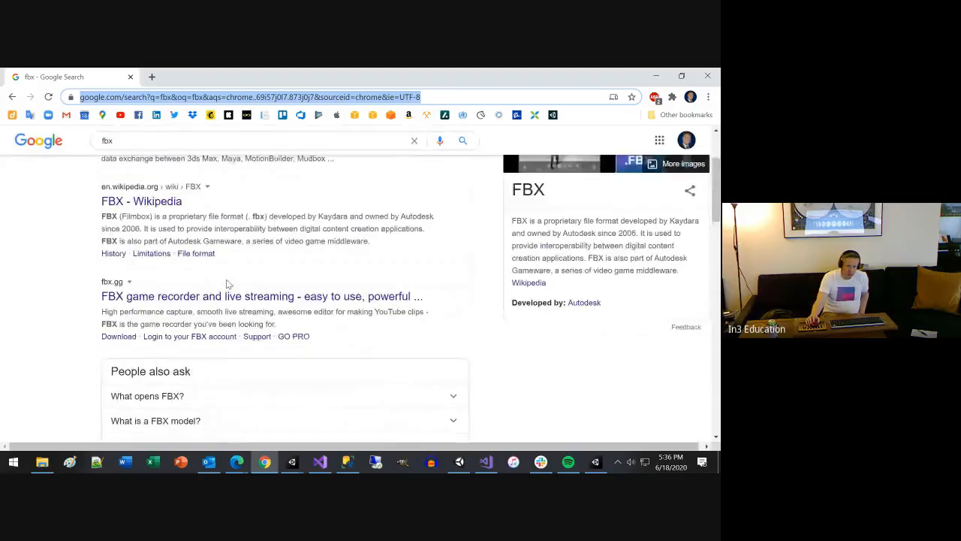
scroll(229, 284, "up", 2)
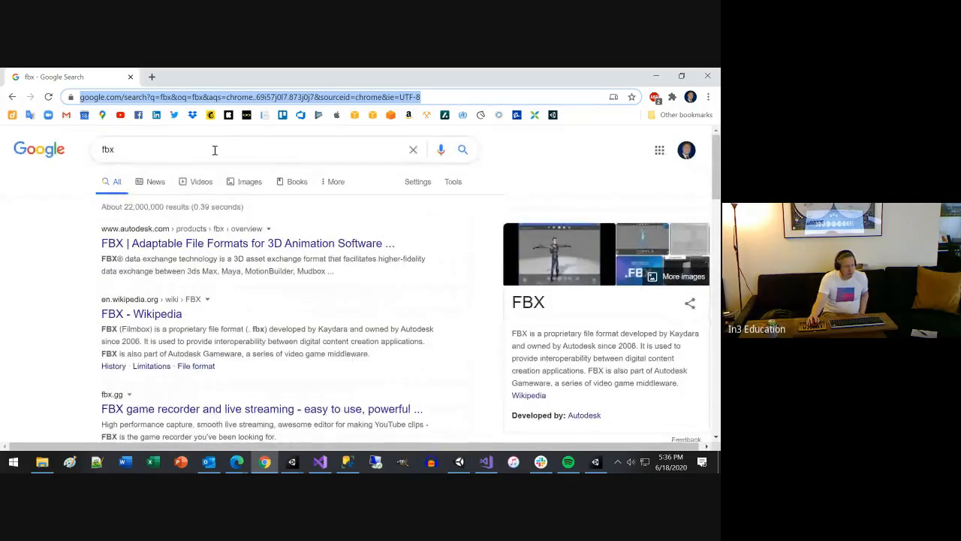
Search Google for "maya license" and examine the subscription prices on Autodesk's Maya page
left_click(214, 150)
key("ctrl+a")
type("maya")
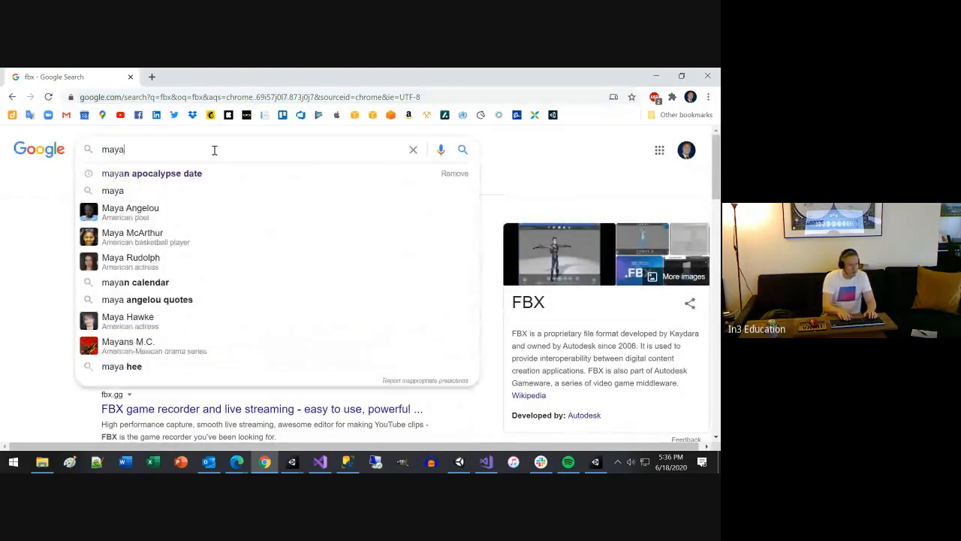
type(" lic")
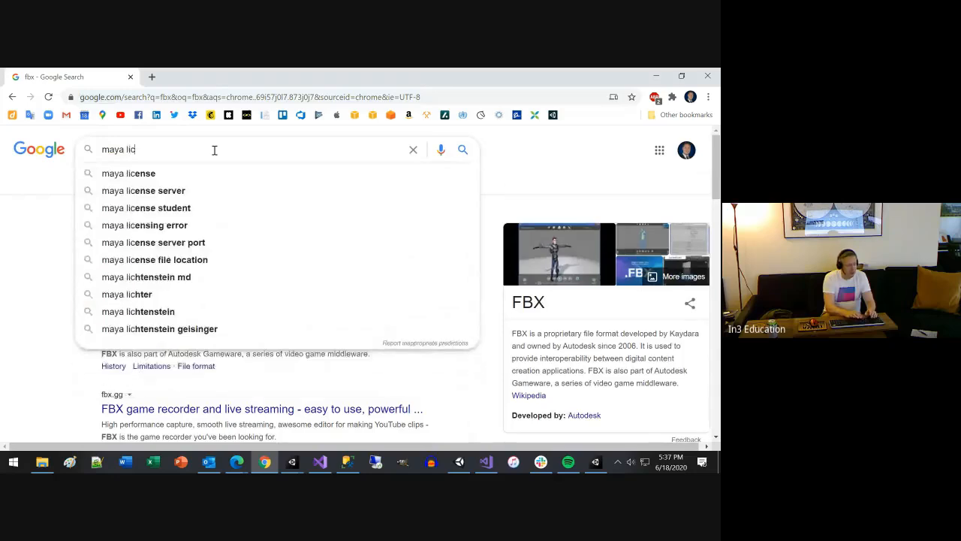
type("ense")
key("Return")
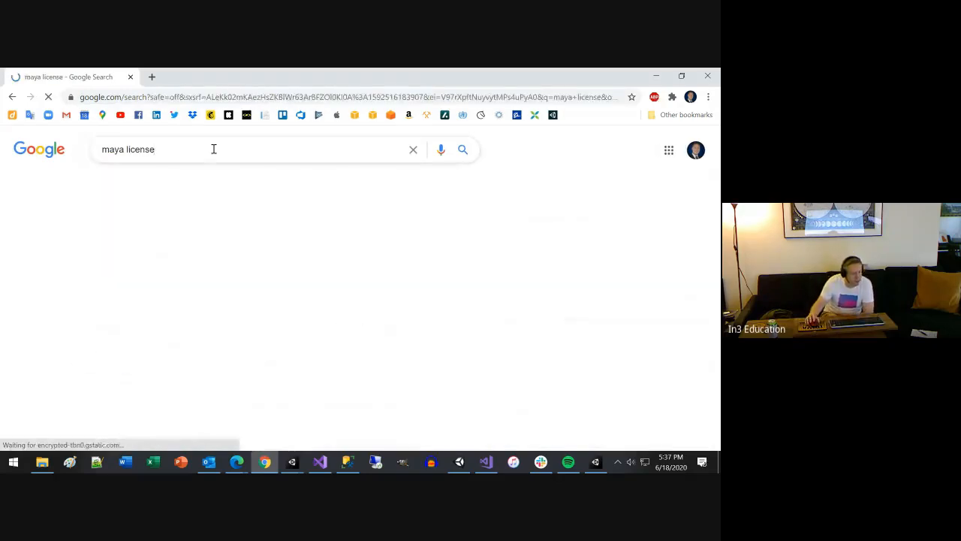
left_click(248, 246)
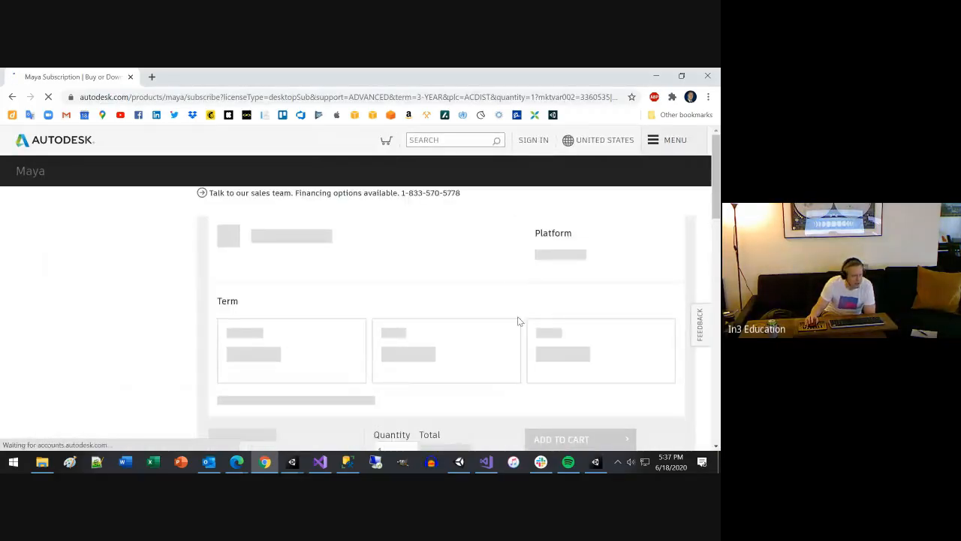
scroll(518, 321, "down", 2)
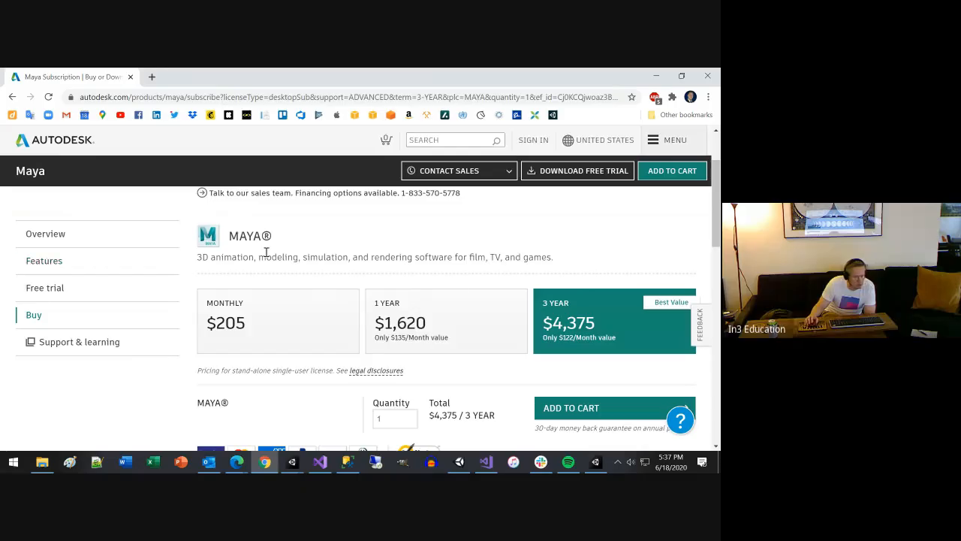
scroll(619, 333, "down", 1)
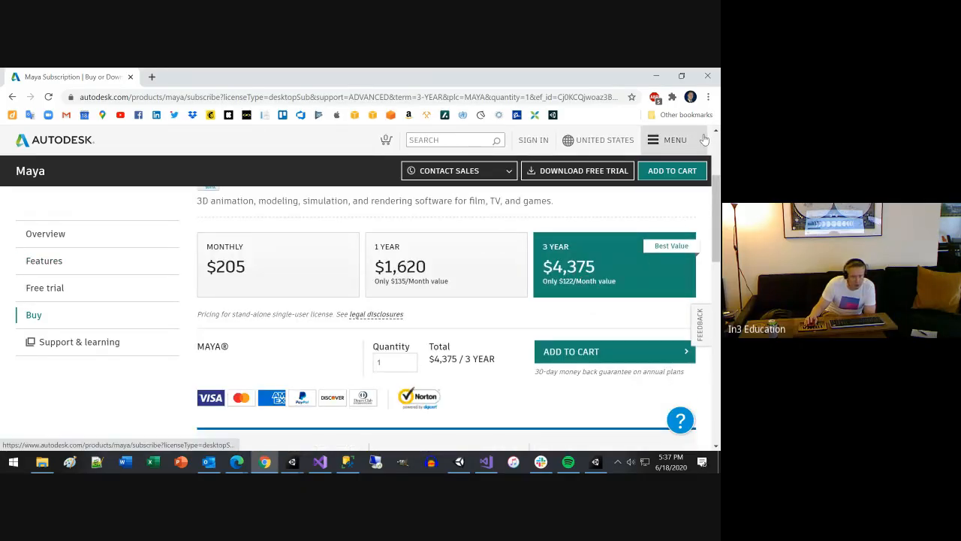
Close the browser and minimise the Example01 - Basics folder window to return to the Unity Editor
left_click(710, 79)
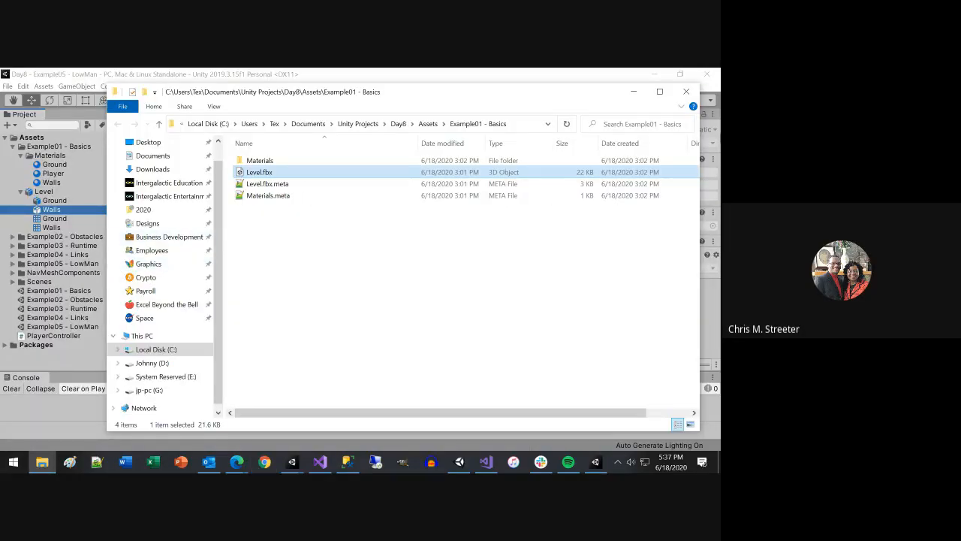
left_click(633, 94)
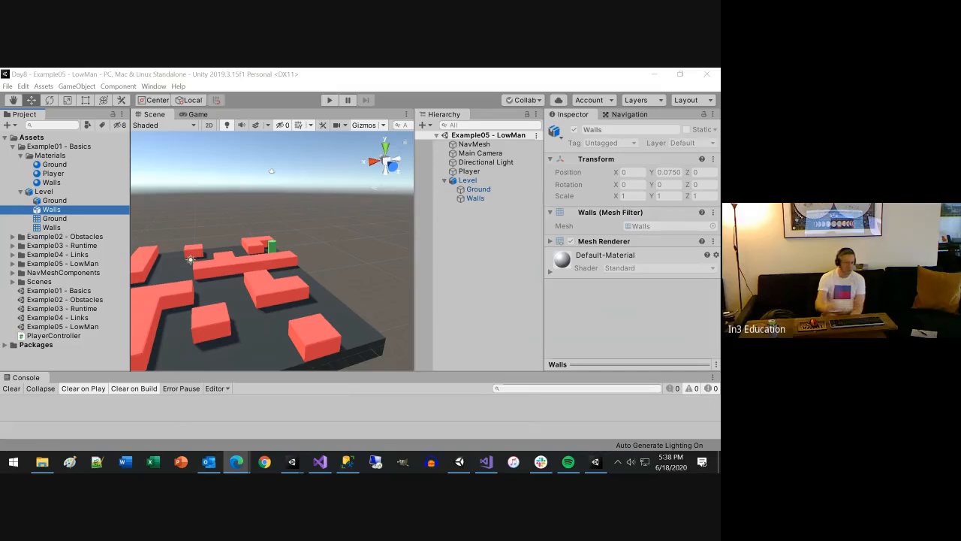
left_click(534, 74)
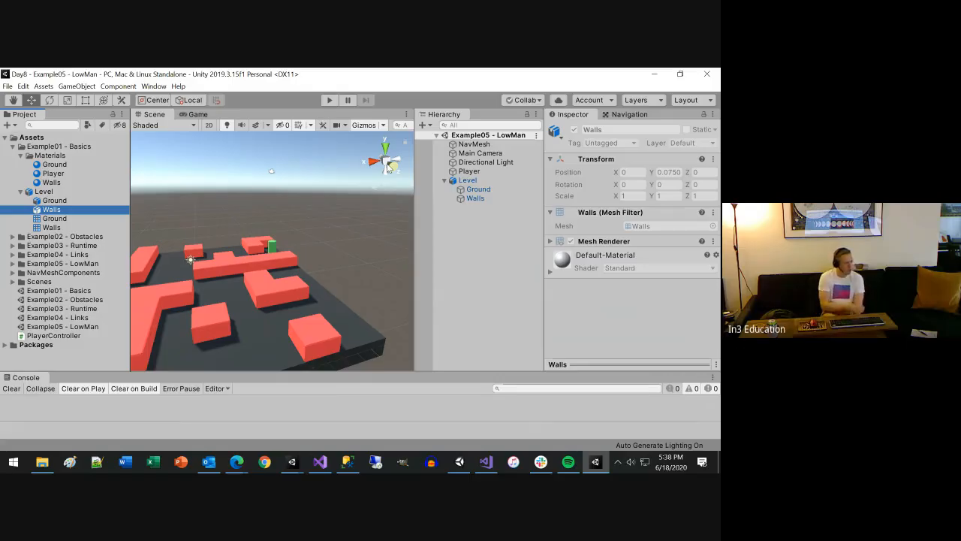
Show the Ground material from the Example02 - Obstacles assets in File Explorer
left_click(12, 237)
left_click(56, 256)
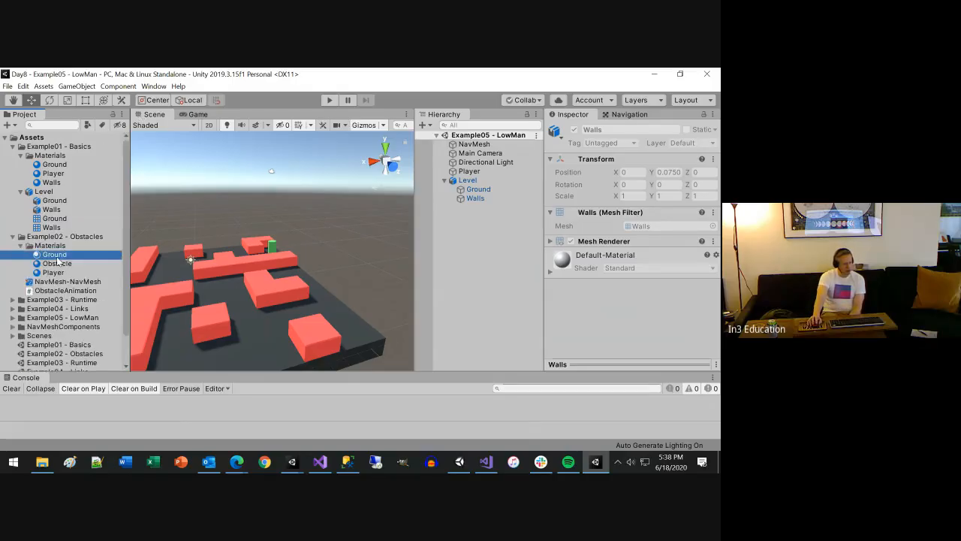
right_click(57, 260)
left_click(107, 211)
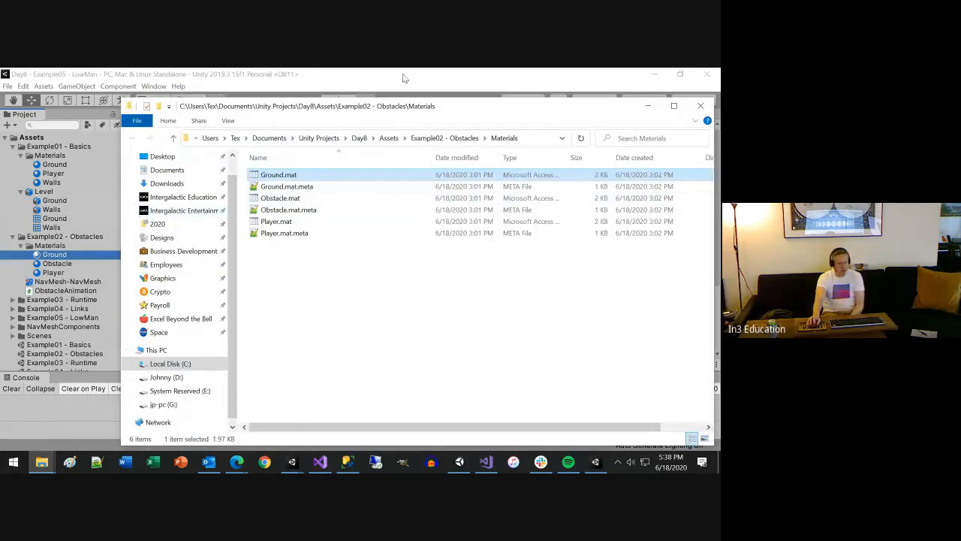
Browse the Day8 project's Assets folder, viewing the contents of Example01 - Basics and then NavMeshComponents
left_click(389, 138)
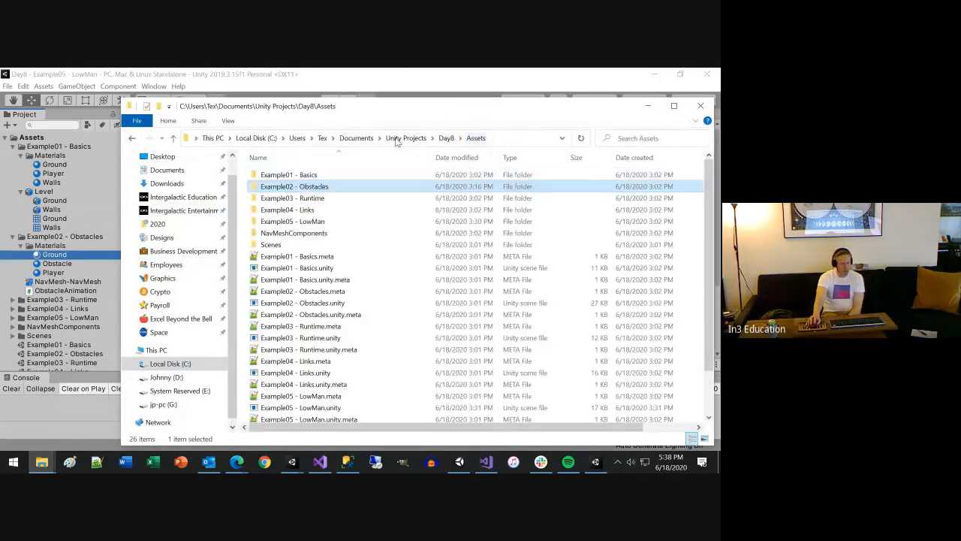
scroll(338, 248, "down", 3)
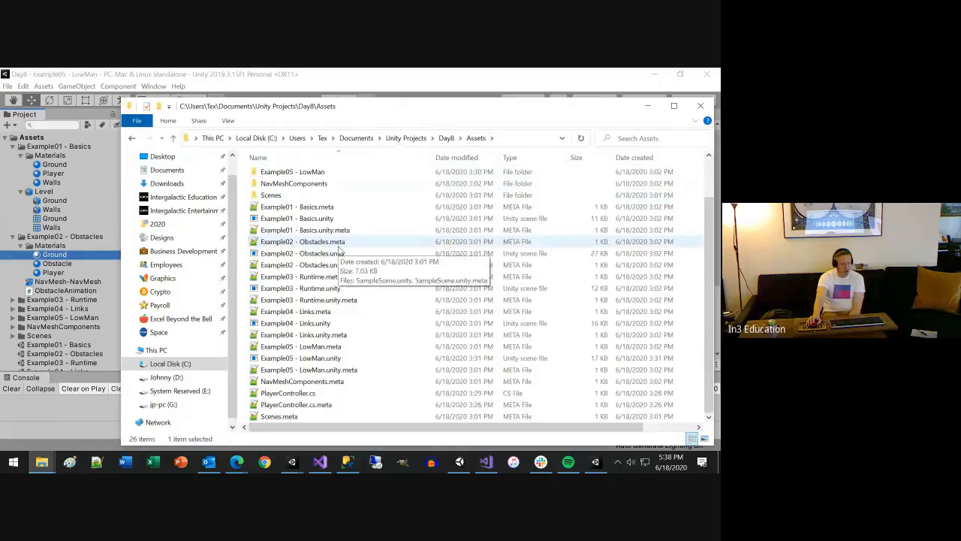
scroll(315, 319, "up", 2)
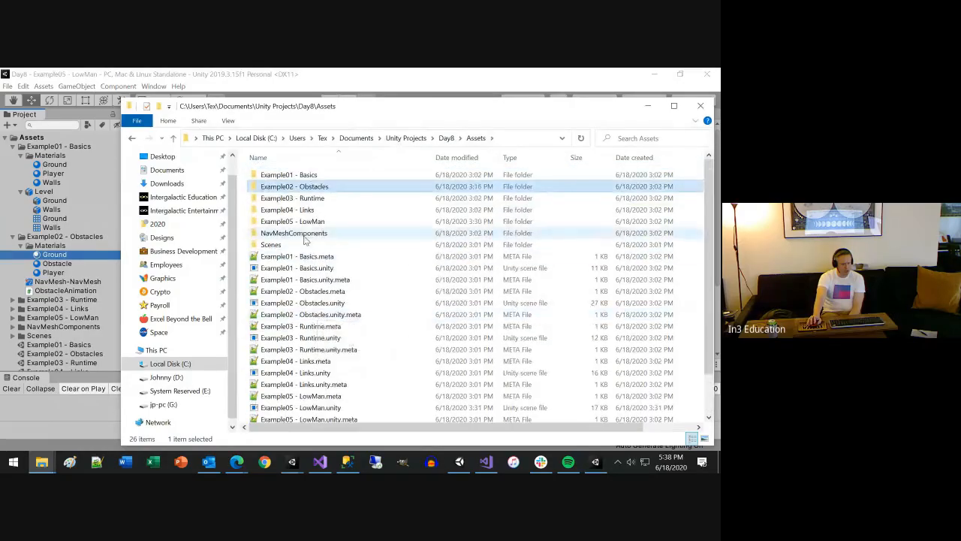
double_click(291, 175)
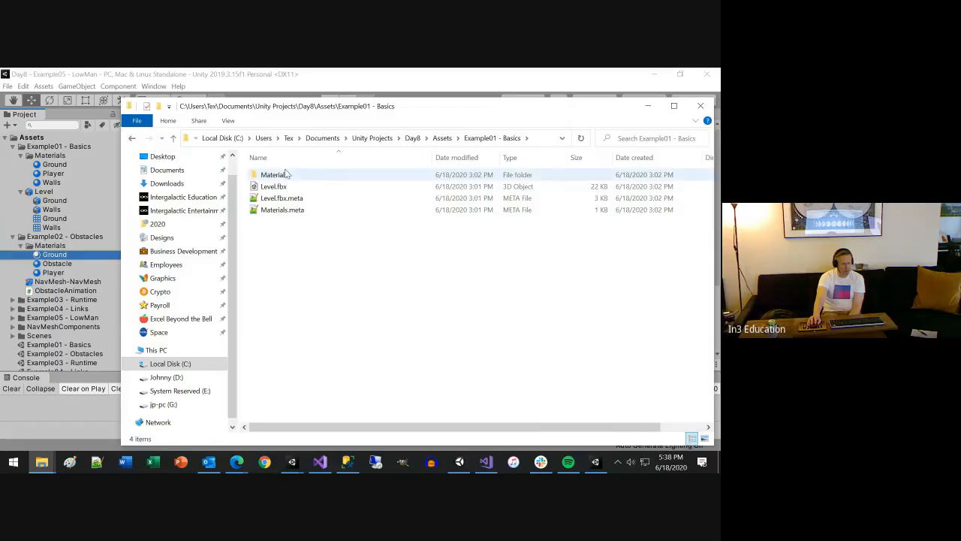
left_click(442, 138)
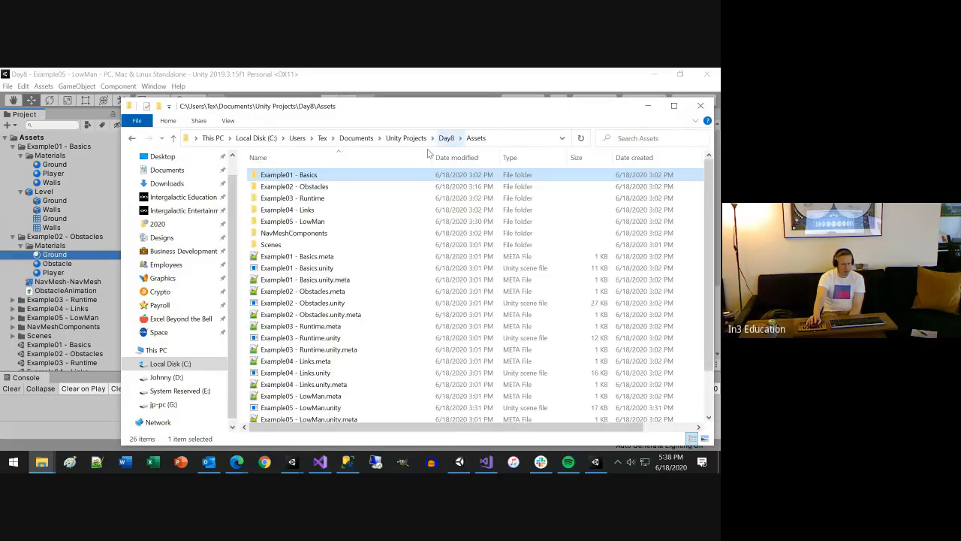
double_click(308, 234)
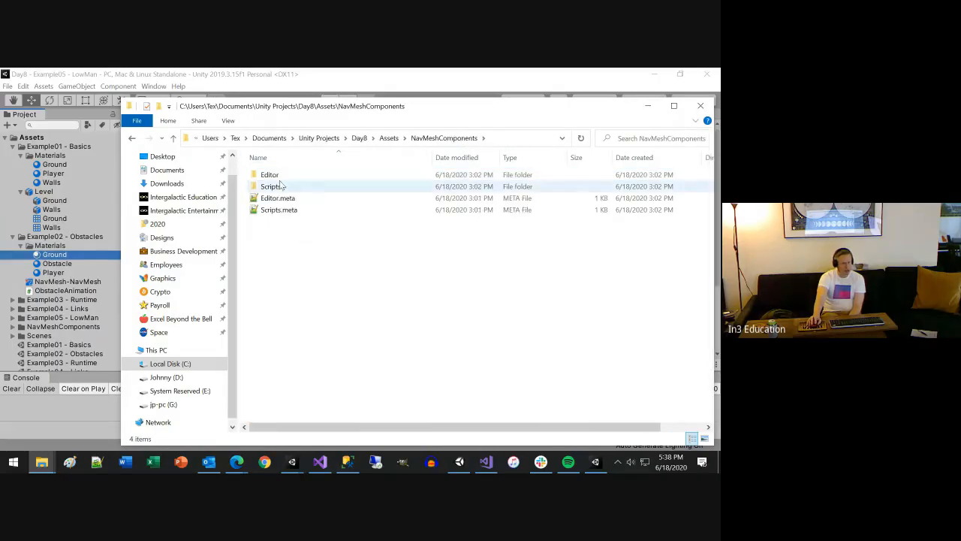
View the scripts in the NavMeshComponents Editor folder, then minimise File Explorer to return to the Unity Editor
double_click(276, 177)
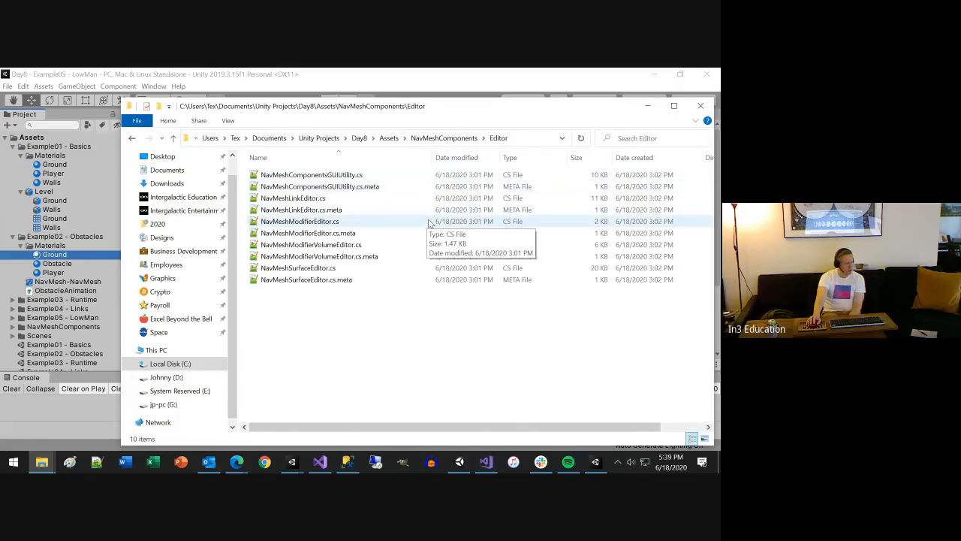
left_click(647, 111)
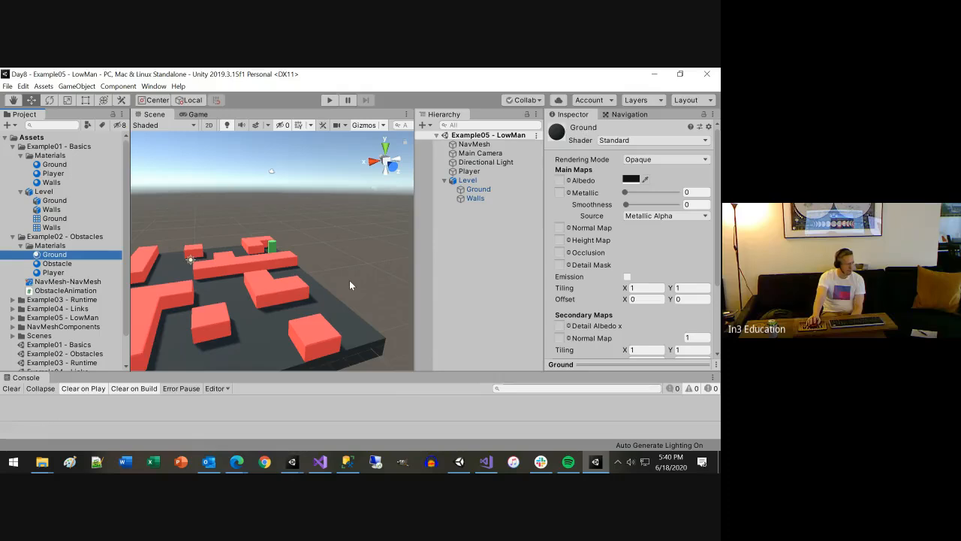
Collapse the Example01 - Basics and Example02 - Obstacles folders in the project assets
scroll(342, 277, "down", 4)
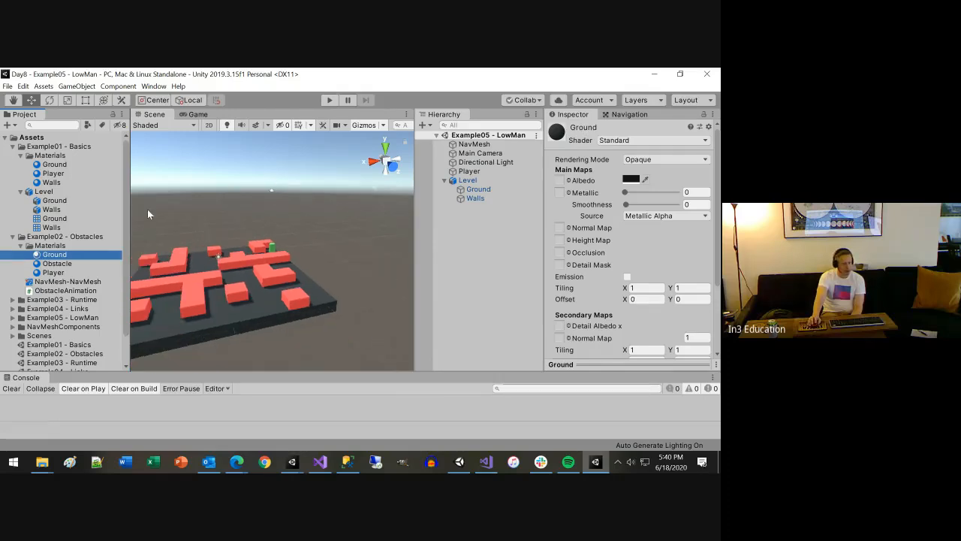
left_click(12, 147)
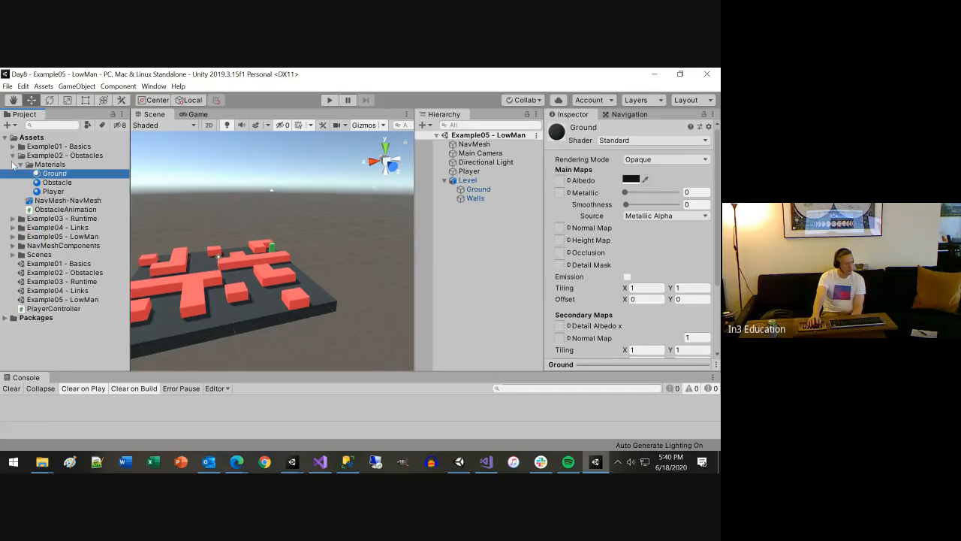
left_click(13, 155)
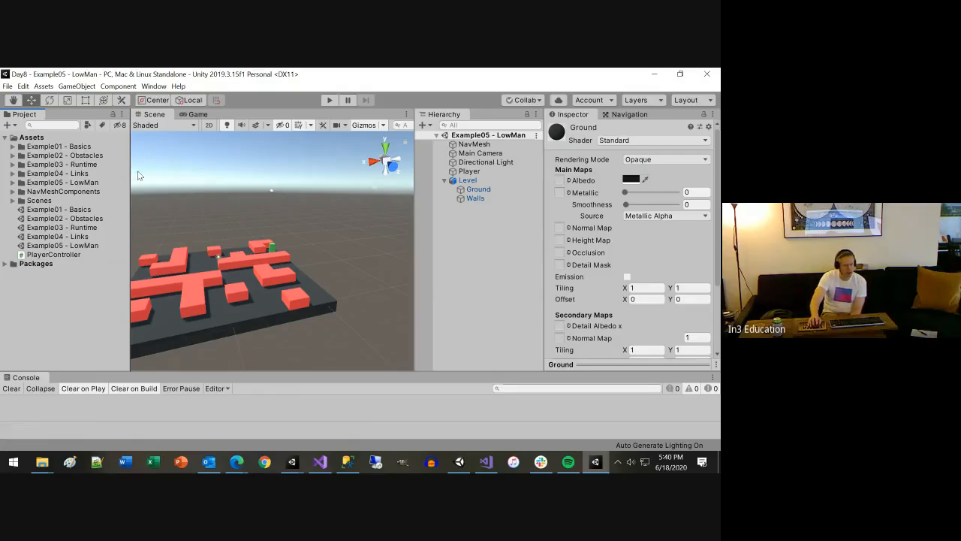
Locate the source model asset of the scene's Level object and collapse the Materials folder beside it
left_click(467, 180)
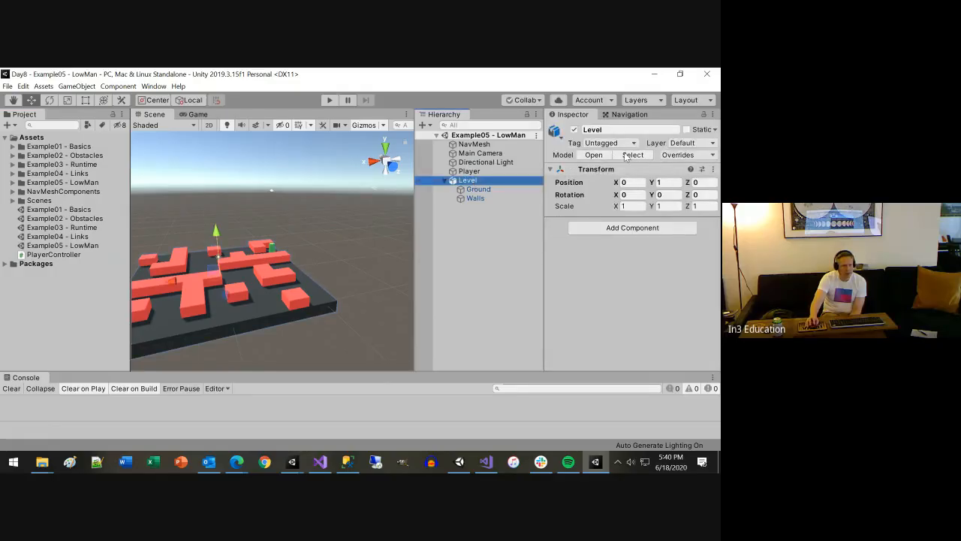
left_click(625, 155)
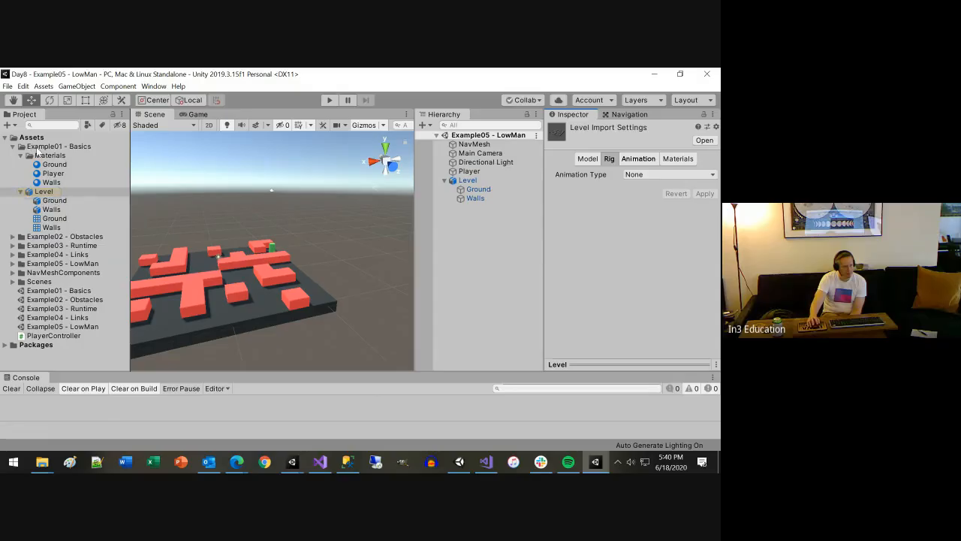
left_click(21, 155)
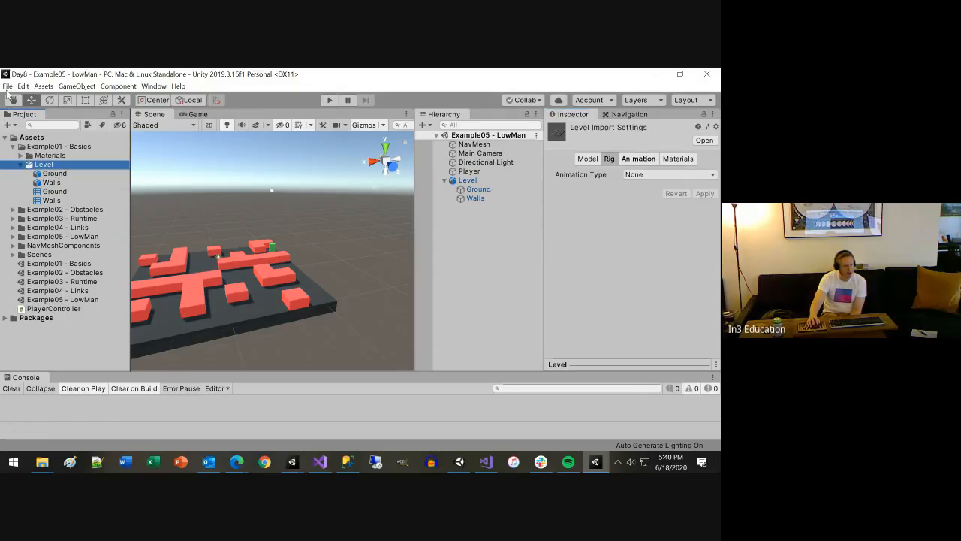
Create a new scene and place the Level model from Example01 - Basics at about X 1.35, Y 8.97, Z 17.23
left_click(7, 86)
left_click(30, 99)
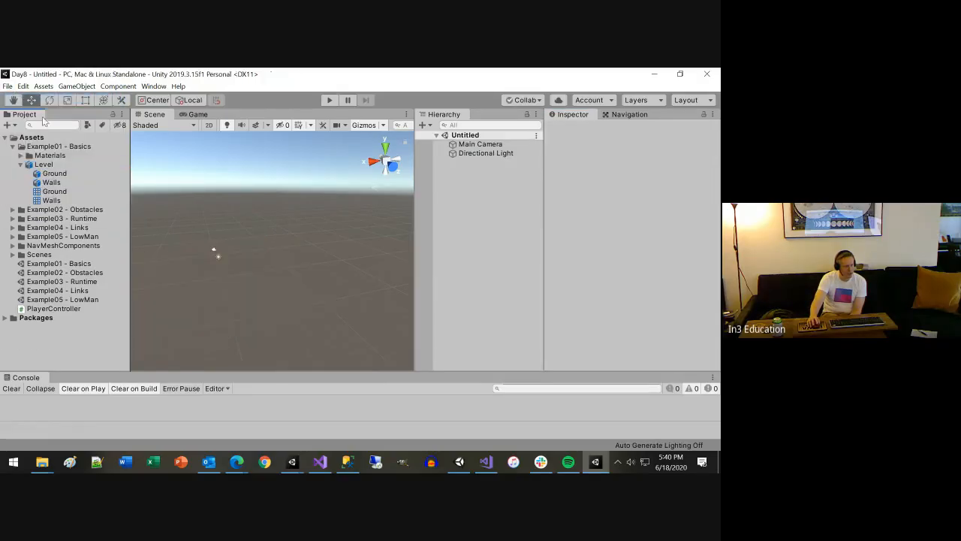
left_click_drag(43, 165, 219, 261)
scroll(297, 347, "down", 4)
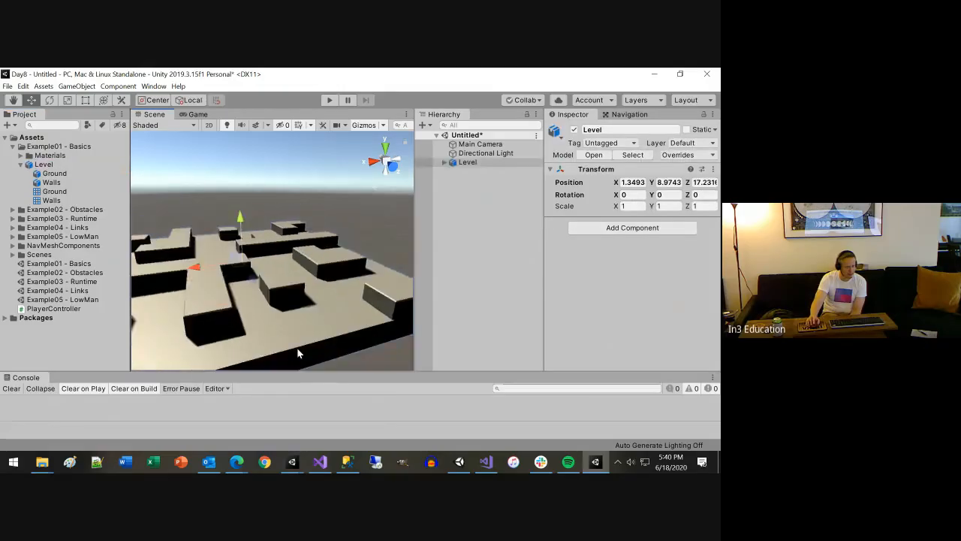
Expand the Level object in the new scene and inspect its Ground and Walls child meshes
scroll(313, 331, "up", 3)
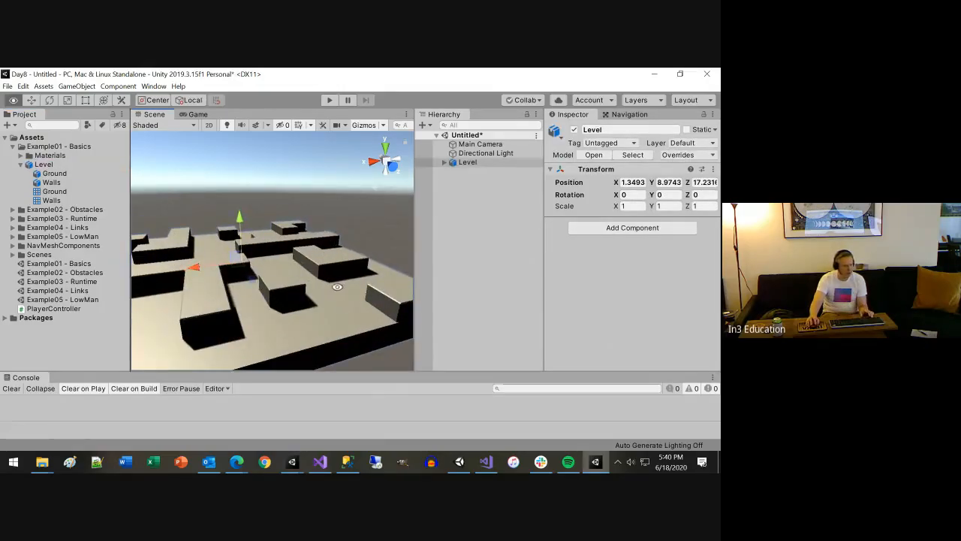
left_click_drag(340, 286, 386, 265, "alt")
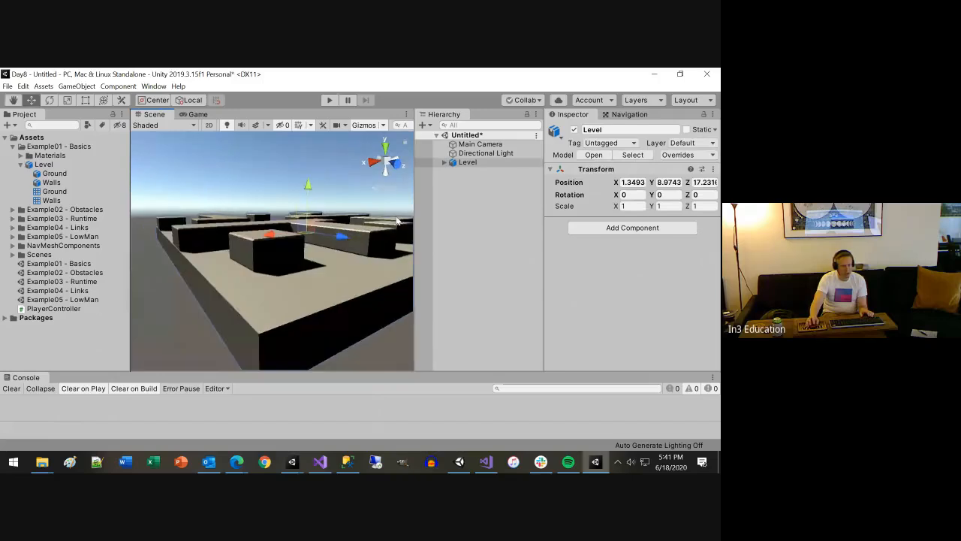
left_click(444, 164)
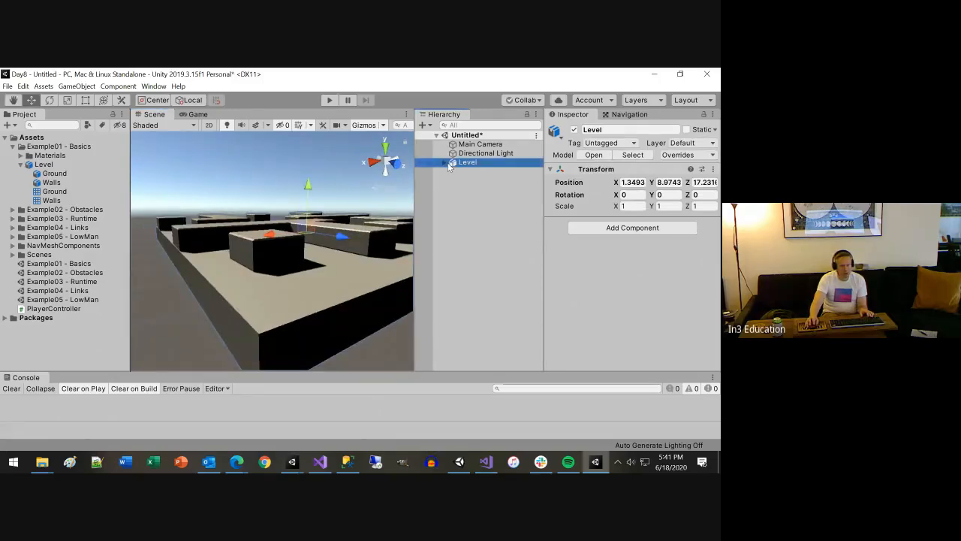
left_click(445, 163)
left_click(474, 172)
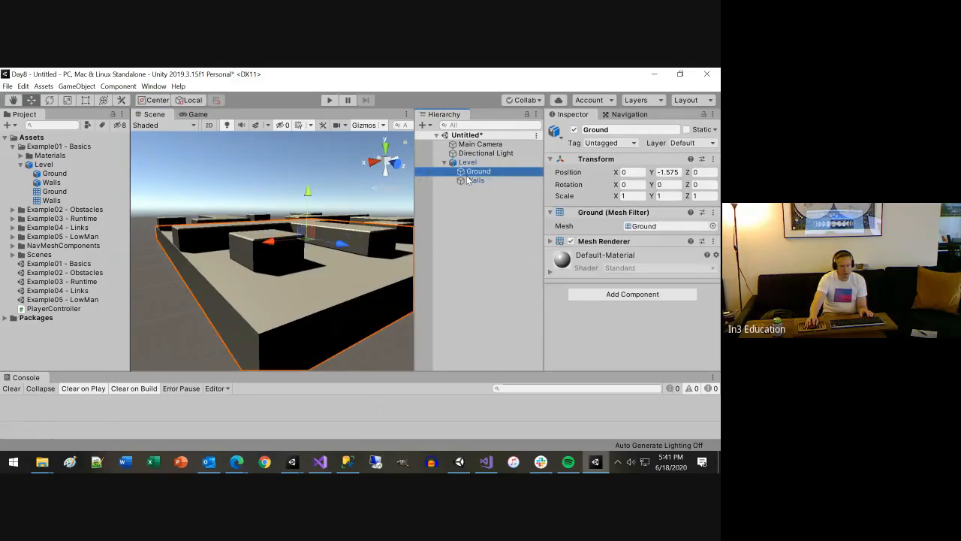
left_click(472, 181)
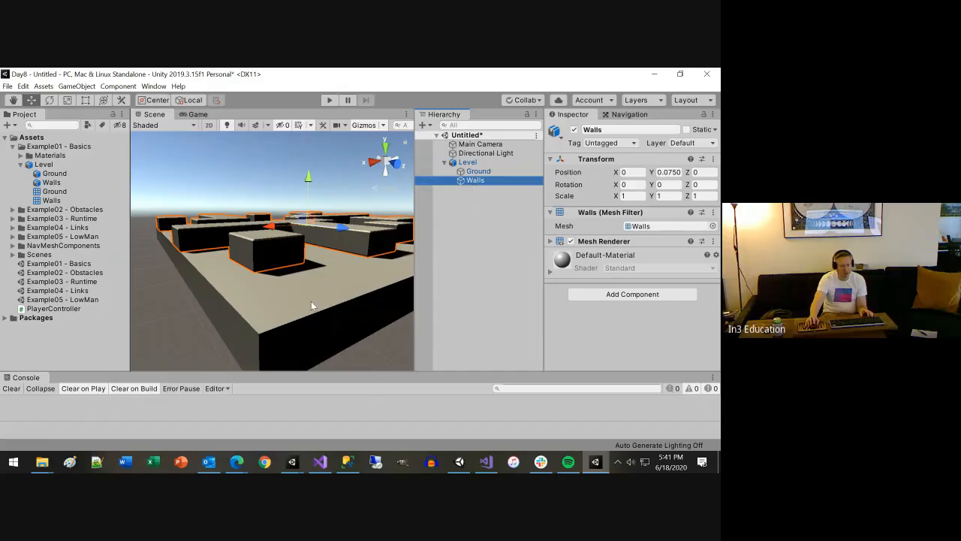
Examine the Walls mesh on the level from several angles and distances
left_click_drag(315, 308, 253, 329, "alt")
scroll(226, 284, "down", 5)
left_click_drag(293, 331, 326, 298, "alt")
key("alt")
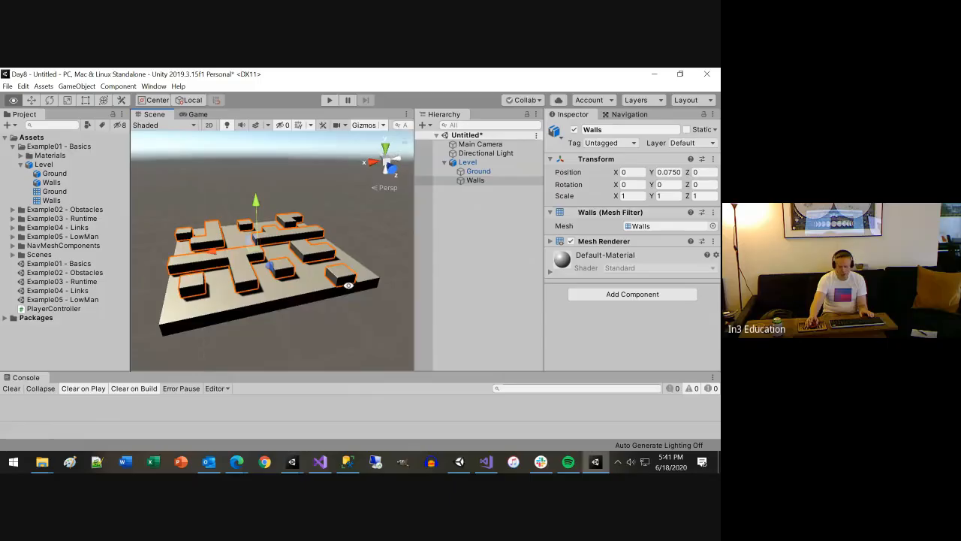
right_click_drag(348, 285, 294, 291, "alt")
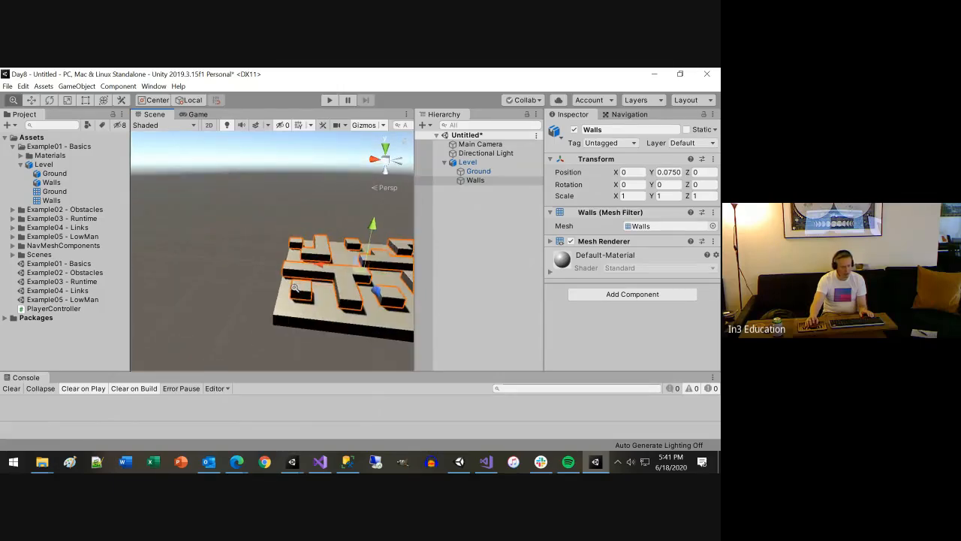
scroll(294, 293, "down", 3)
scroll(294, 293, "up", 3)
scroll(295, 293, "up", 4)
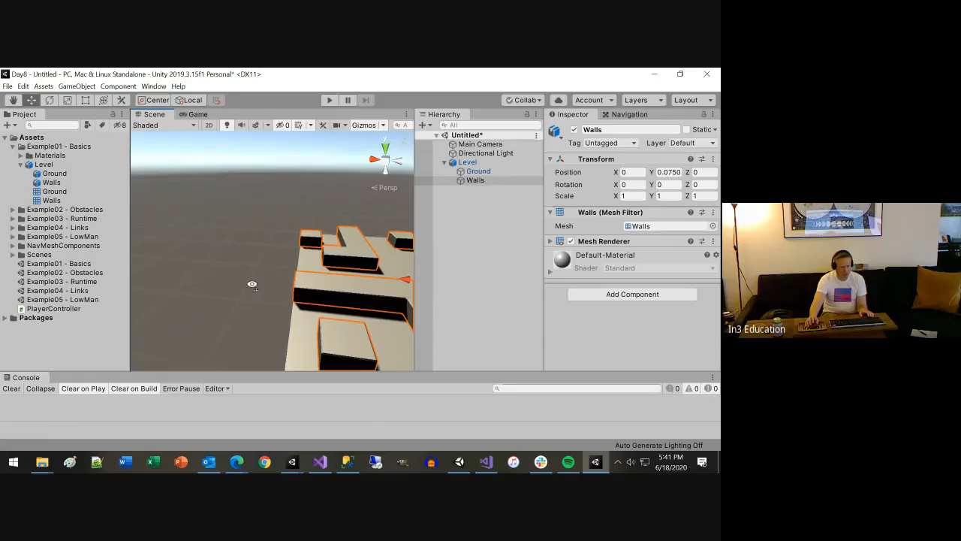
left_click_drag(251, 284, 311, 287, "alt")
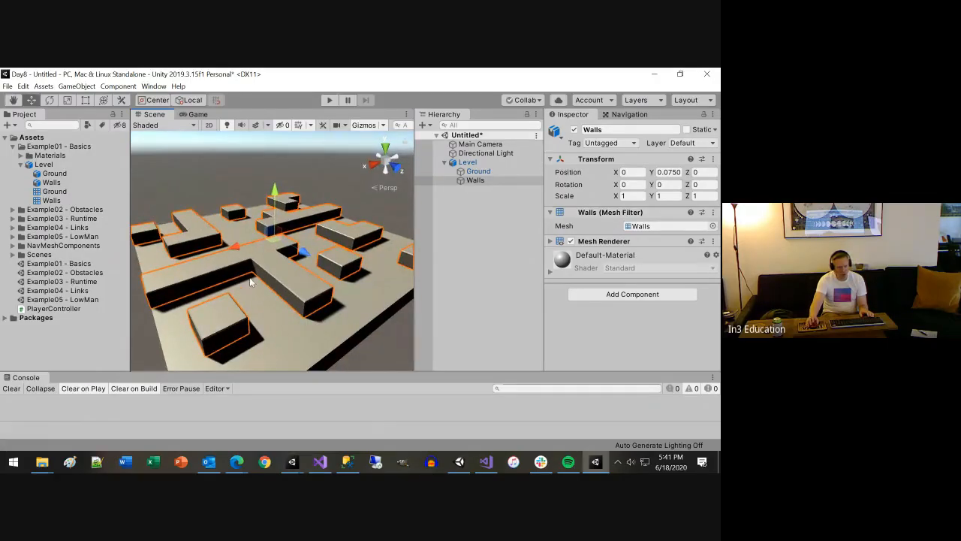
right_click_drag(252, 283, 312, 264)
scroll(312, 264, "down", 3)
scroll(312, 264, "down", 3)
scroll(313, 265, "up", 6)
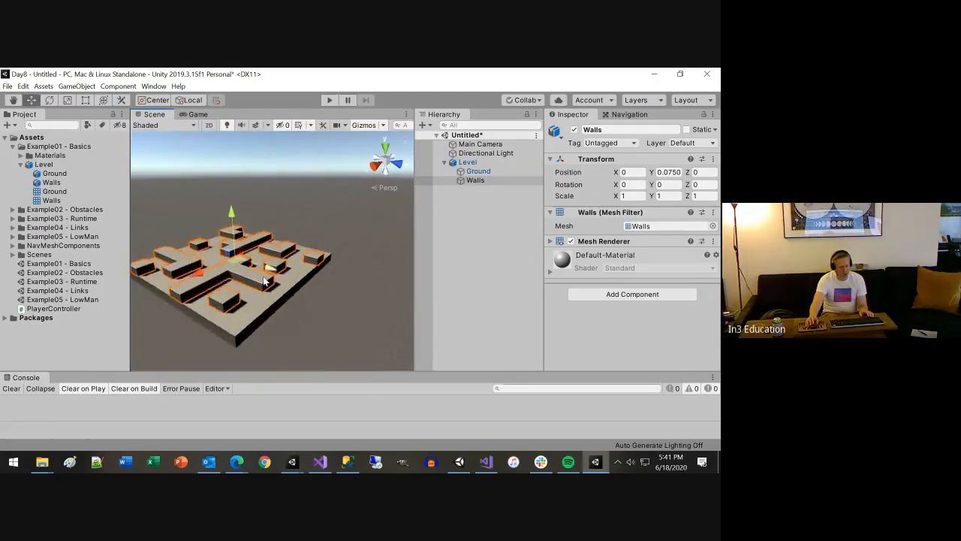
left_click_drag(230, 293, 276, 280, "alt")
scroll(275, 281, "down", 4)
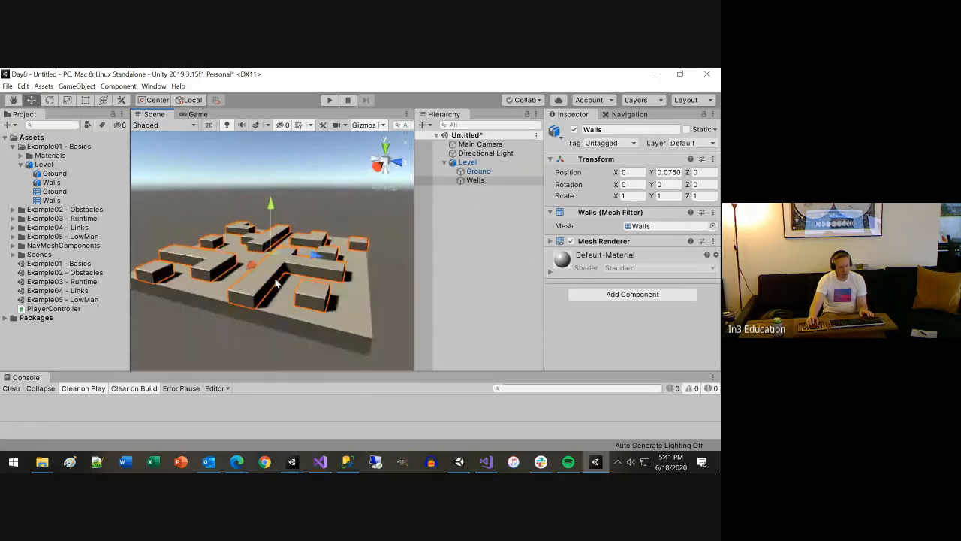
mouse_move(267, 280)
right_mouse_down()
mouse_move(285, 281)
mouse_move(264, 279)
right_mouse_up()
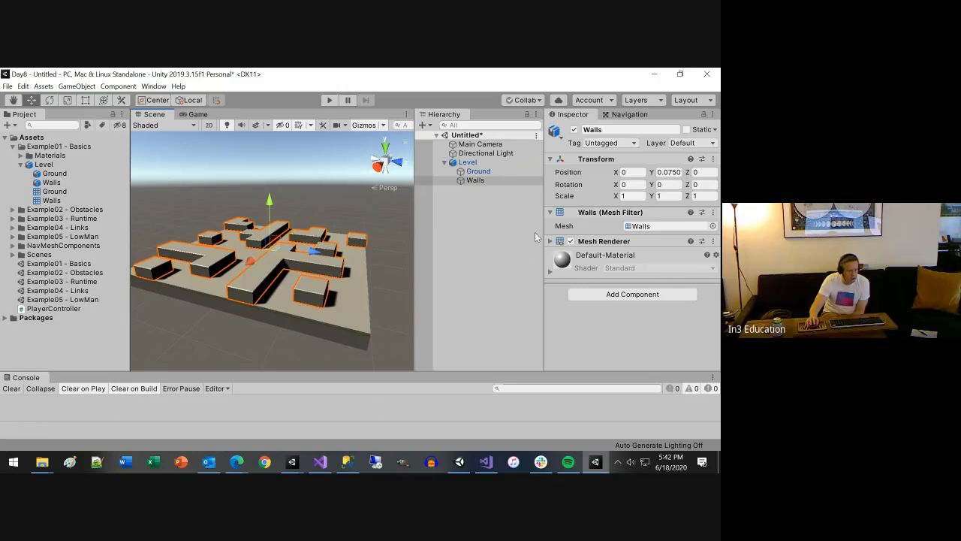
scroll(314, 288, "up", 3)
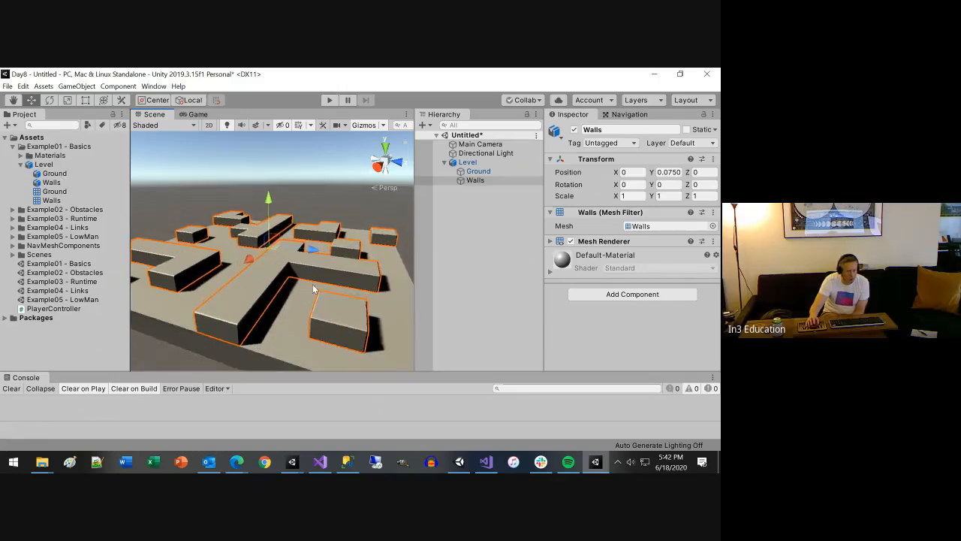
scroll(313, 288, "down", 3)
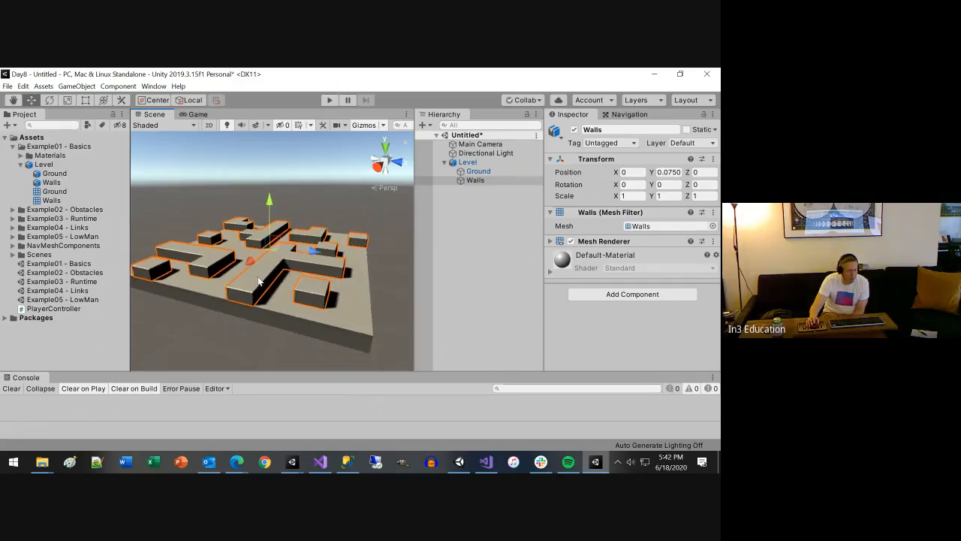
Compare the Ground and Walls meshes, then inspect their parent Level object
left_click(478, 173)
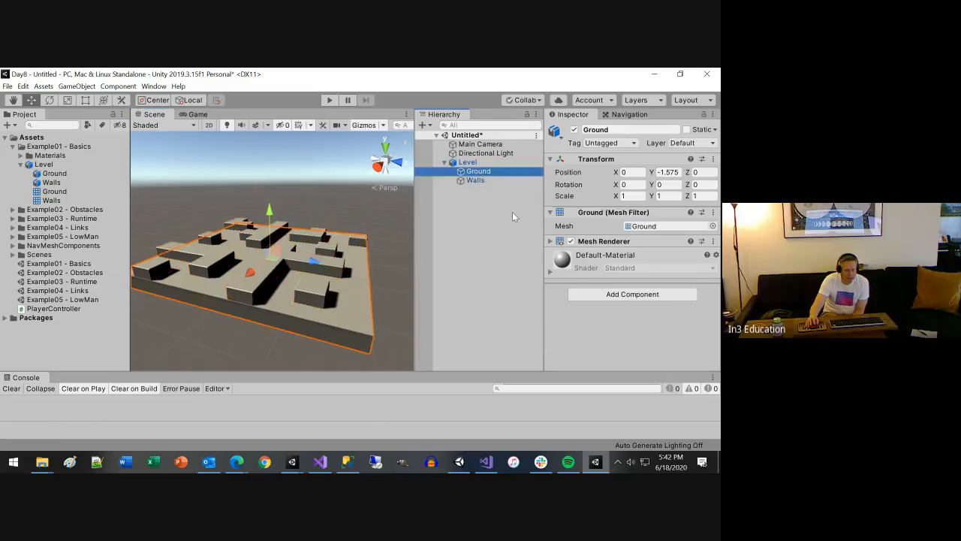
left_click(478, 180)
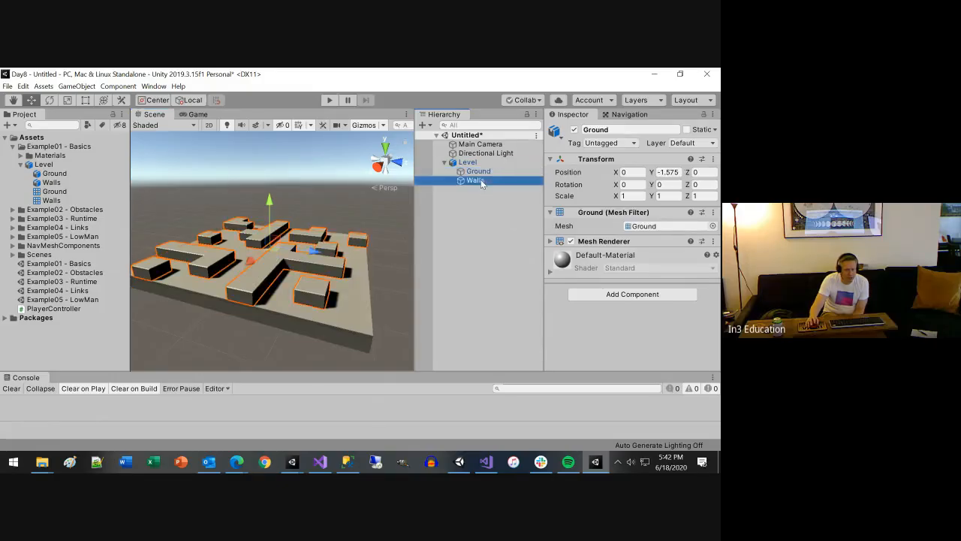
left_click(473, 164)
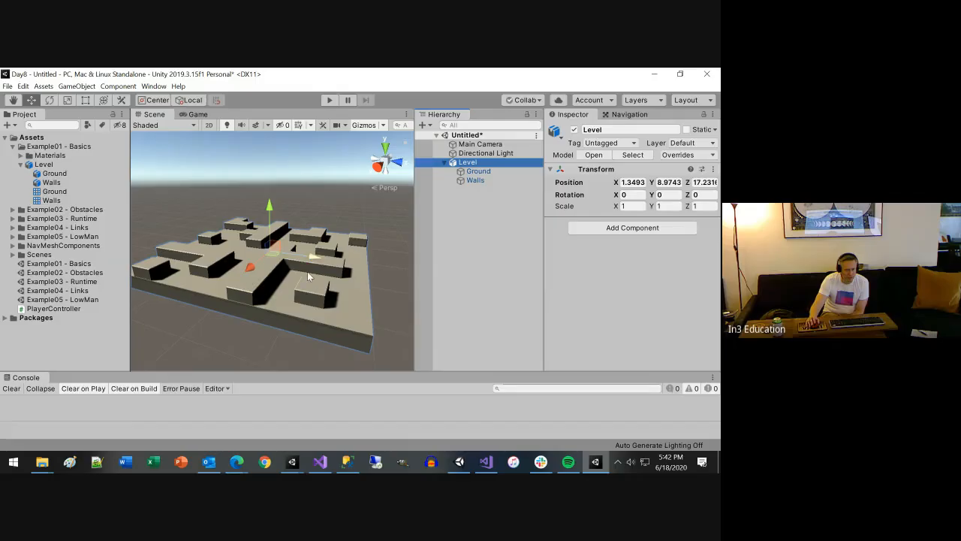
scroll(287, 288, "up", 2)
scroll(241, 285, "down", 2)
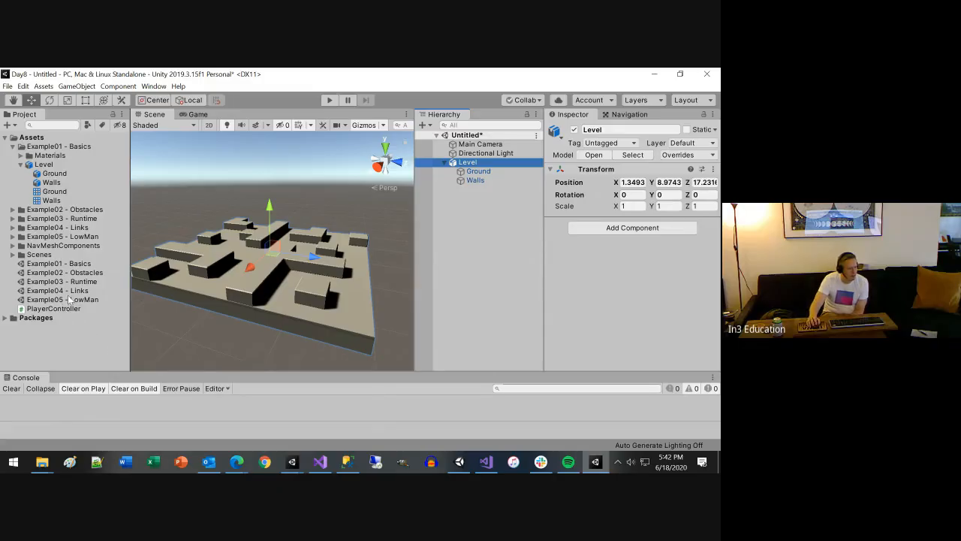
Search the project assets for "player" and reveal the Player prefab in the Example03 - Runtime folder
left_click(21, 155)
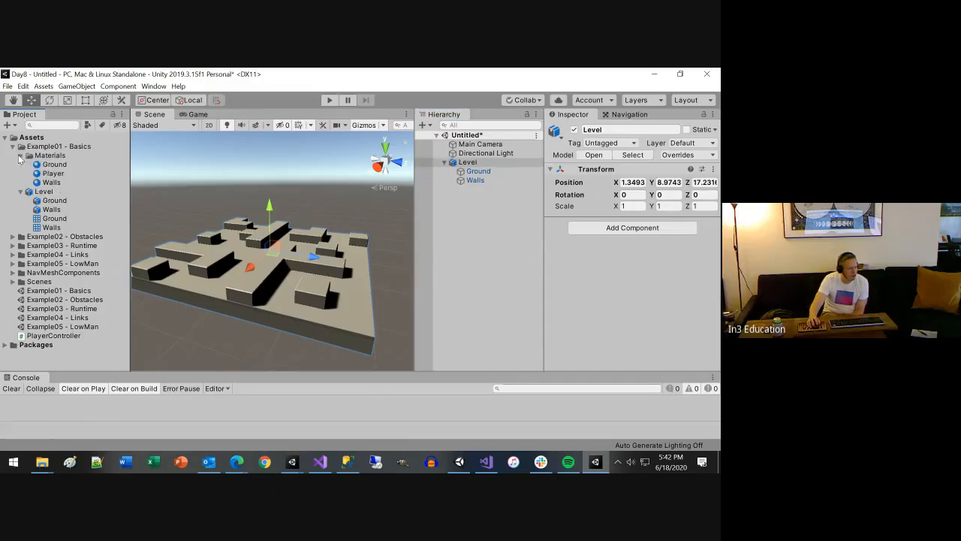
left_click(21, 155)
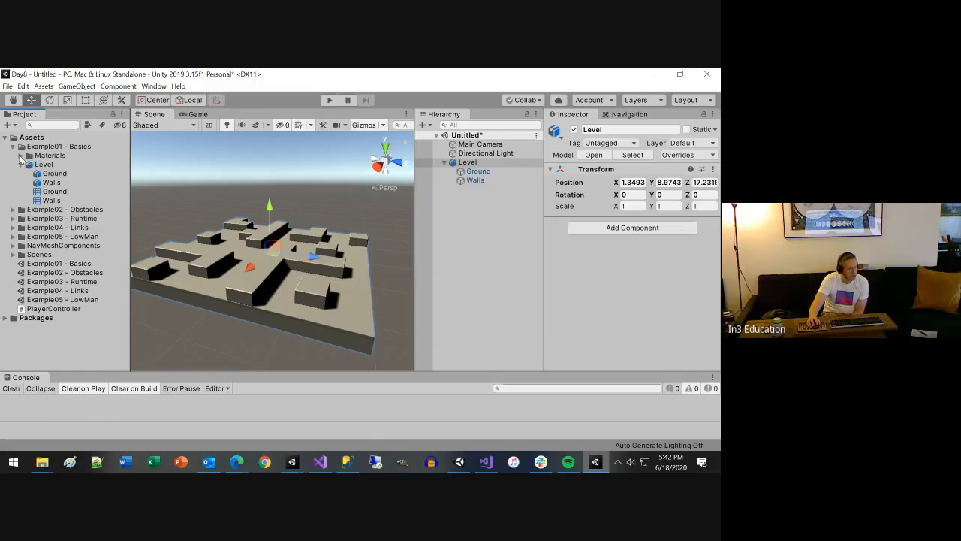
left_click(58, 125)
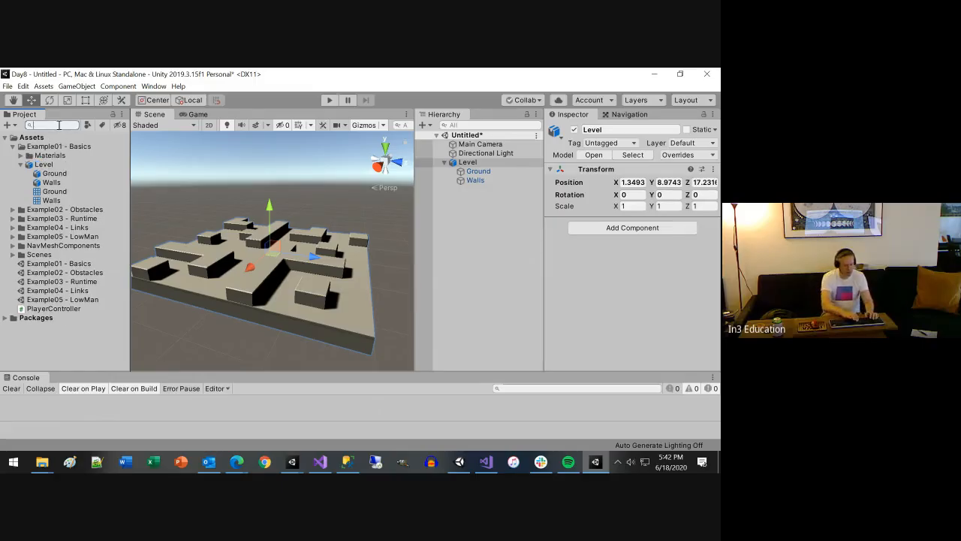
type("player")
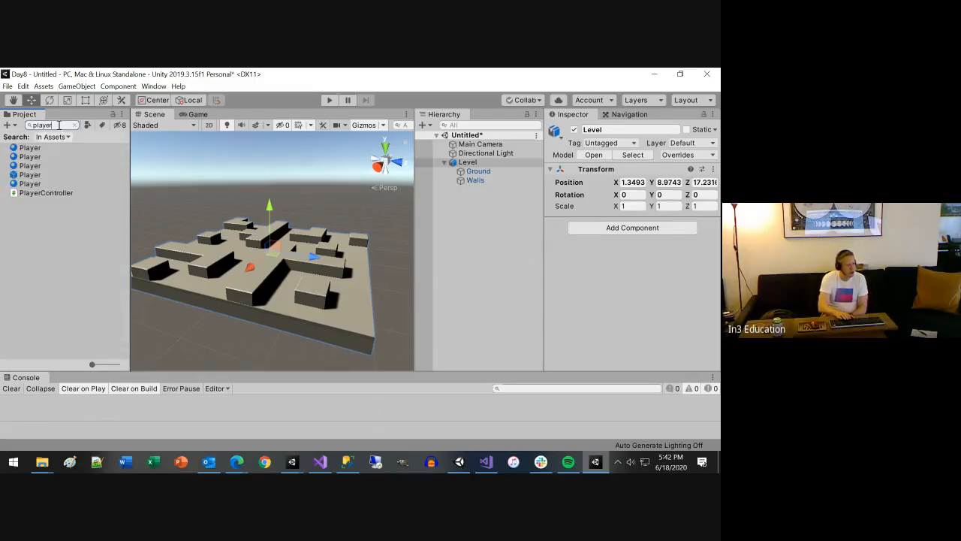
left_click(32, 174)
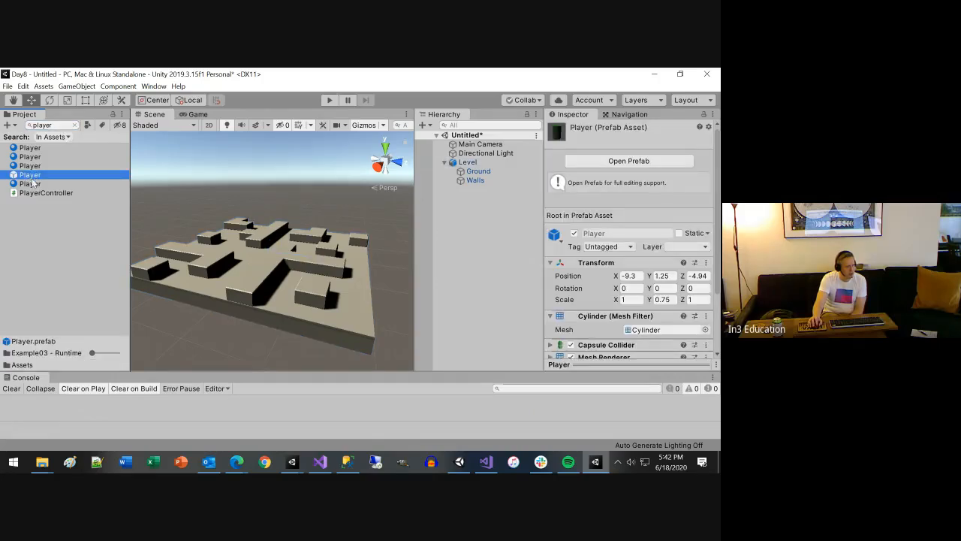
left_click(75, 125)
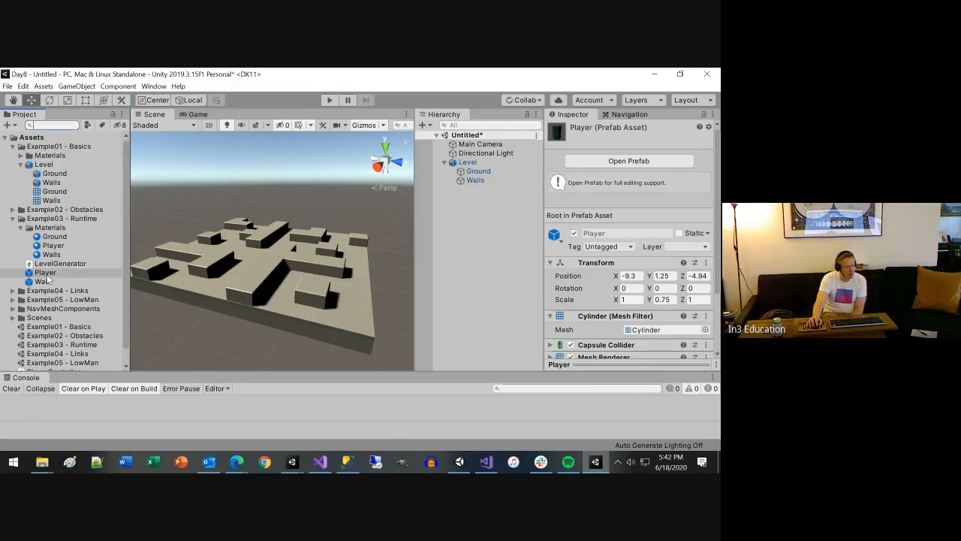
Place the Player prefab beside the level and lower it to about X 13.7, Y 7.39, Z 26.4
left_click_drag(45, 273, 382, 334)
scroll(347, 286, "down", 5)
left_click_drag(318, 229, 314, 265)
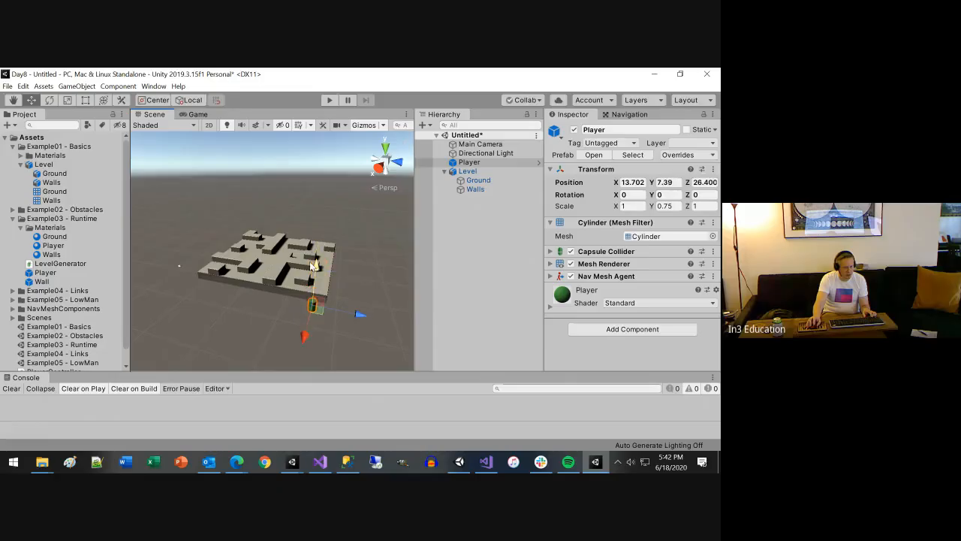
Move the Player onto the corner of the level's ground, at about X 9.95, Y 9.51, Z 26.4
left_click_drag(307, 328, 233, 331, "alt")
left_click_drag(245, 268, 245, 258)
left_click_drag(213, 326, 272, 298)
scroll(271, 299, "up", 4)
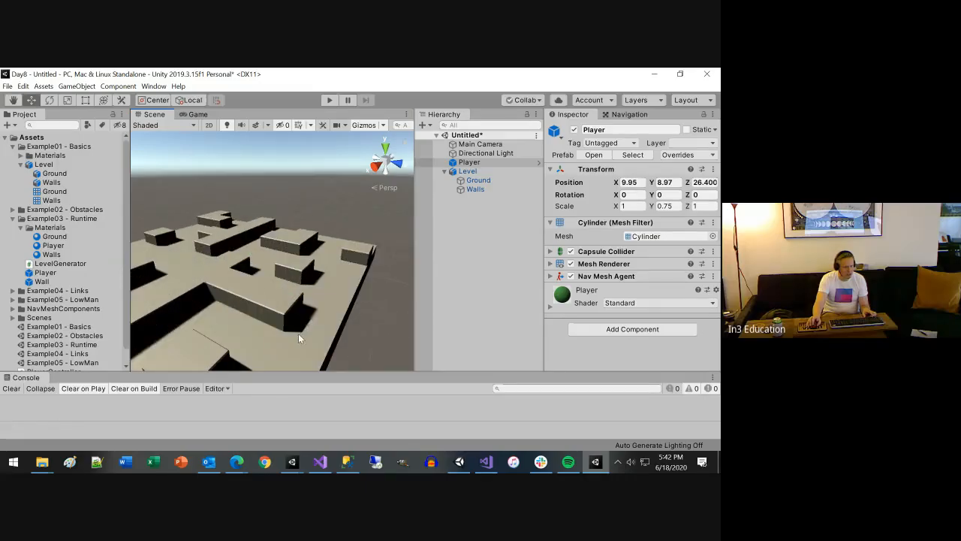
scroll(298, 333, "down", 2)
left_click_drag(297, 332, 299, 195, "alt")
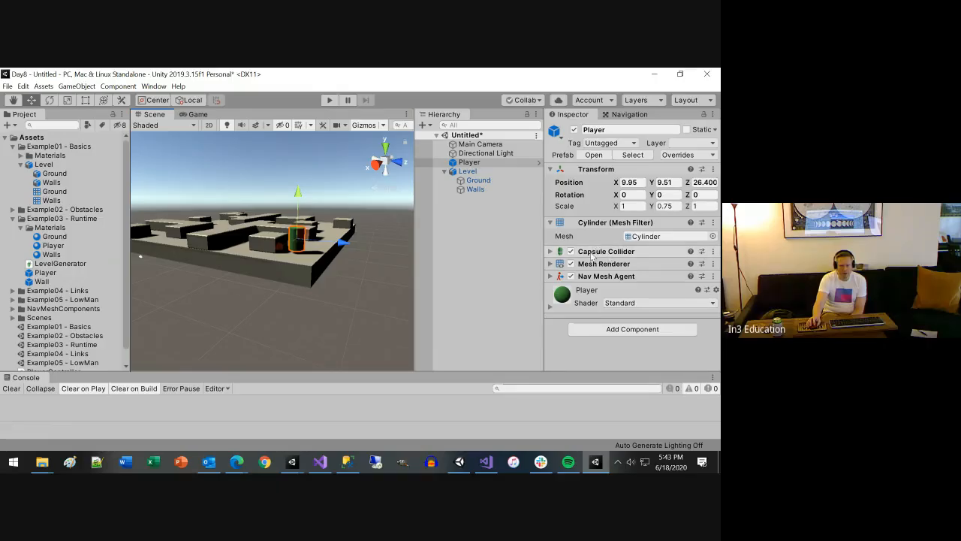
Expand the Player's Mesh Renderer settings and view the green cylinder up close
left_click(549, 266)
scroll(397, 287, "up", 8)
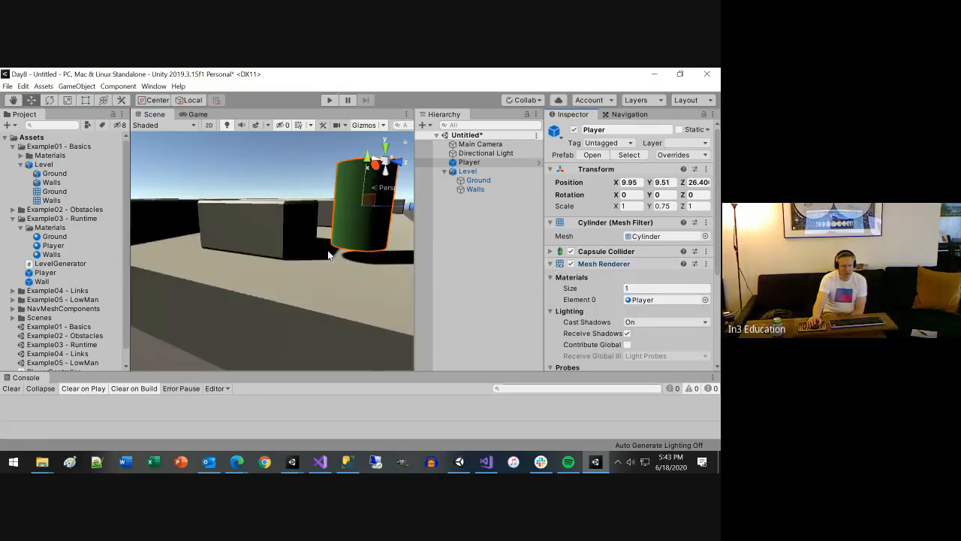
scroll(328, 256, "down", 3)
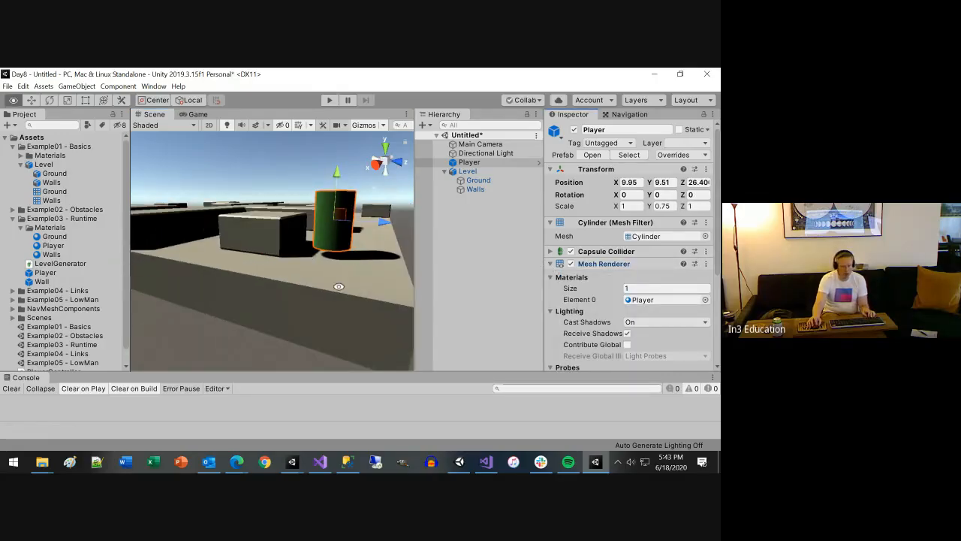
mouse_move(337, 292)
left_mouse_down("alt")
mouse_move(319, 294)
mouse_move(330, 299)
left_mouse_up("alt")
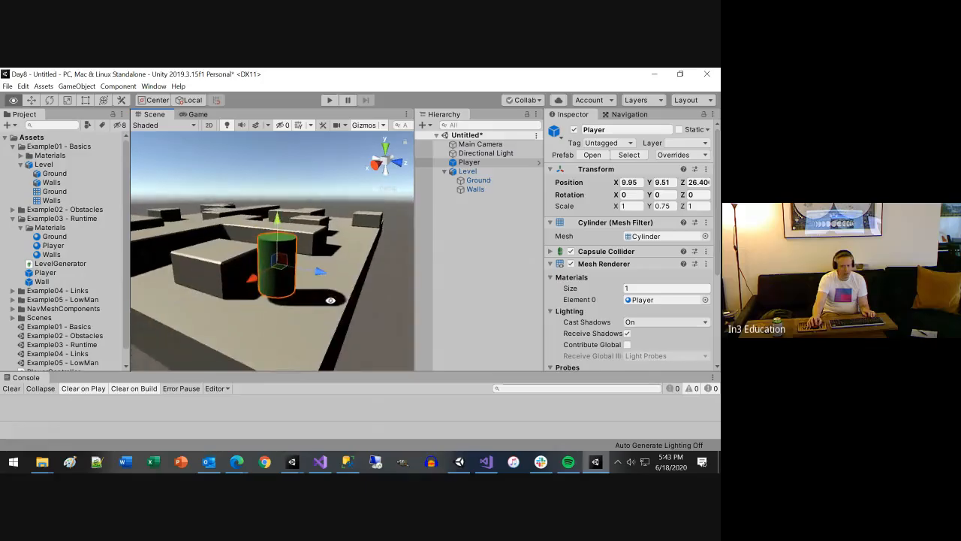
Expand the Player's Capsule Collider settings and compare the collider outline with the cylinder mesh
left_click(550, 253)
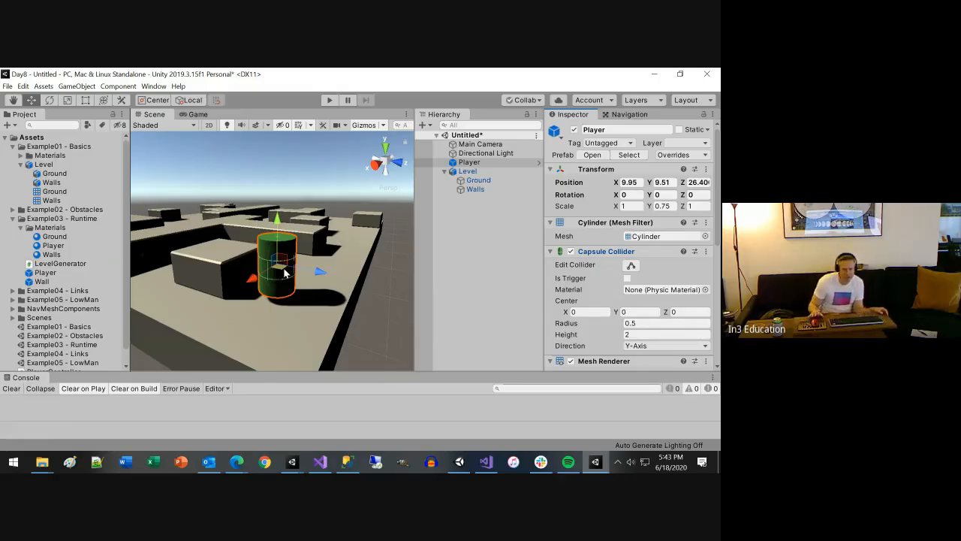
key("f")
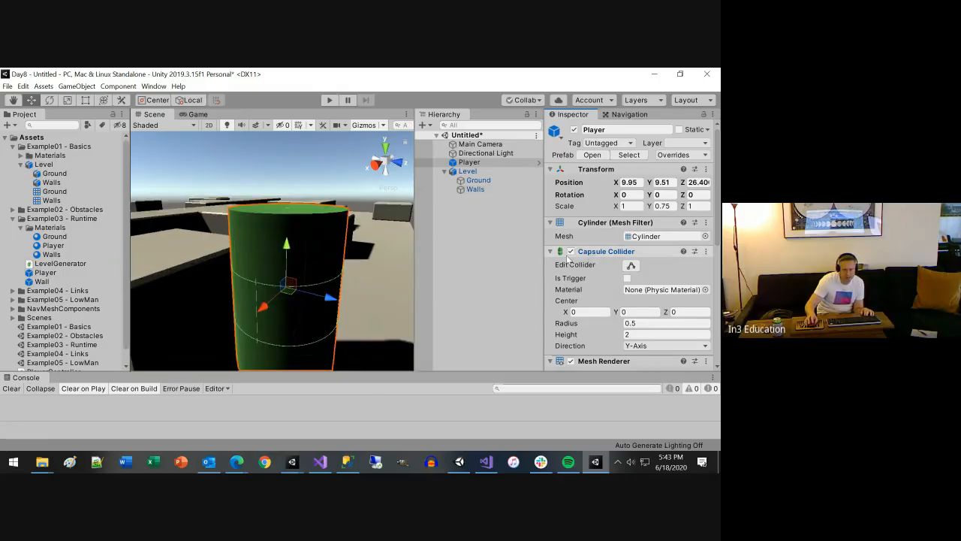
scroll(379, 296, "down", 5)
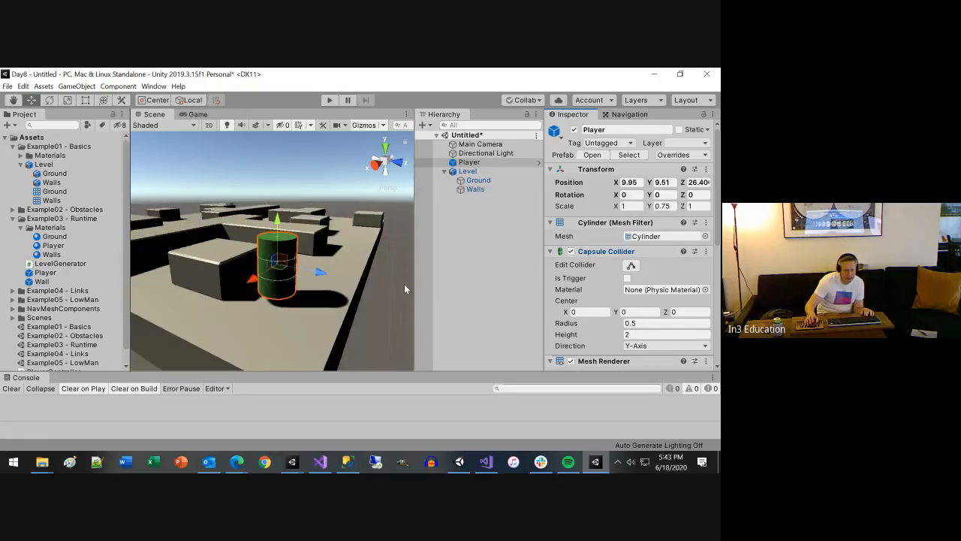
scroll(268, 310, "up", 3)
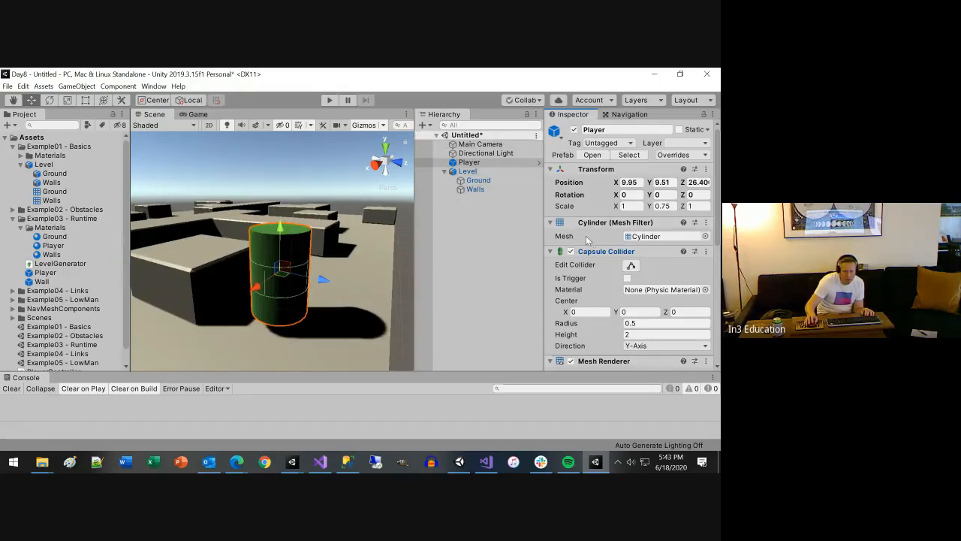
Temporarily disable the Player's Mesh Renderer to examine only the capsule collider outline, and enable it again
scroll(580, 274, "down", 3)
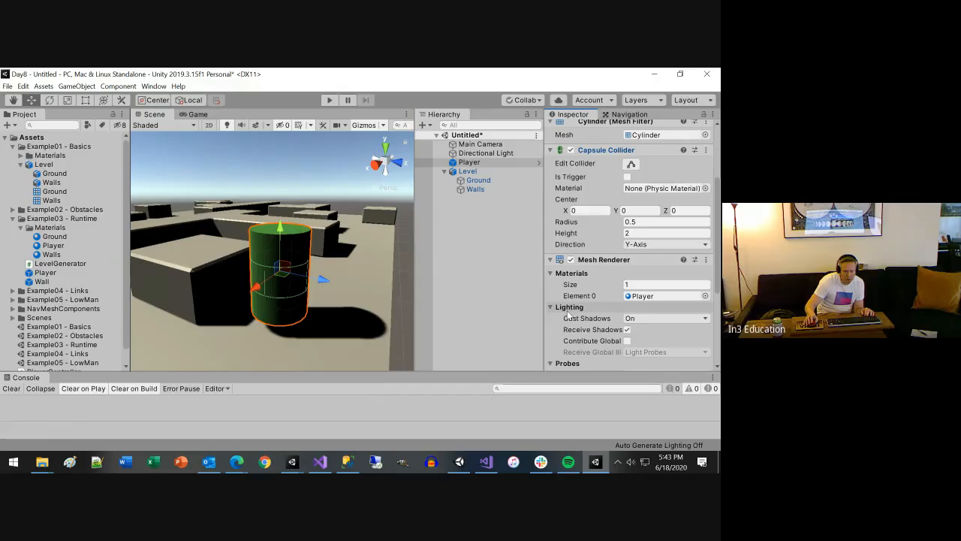
left_click(571, 259)
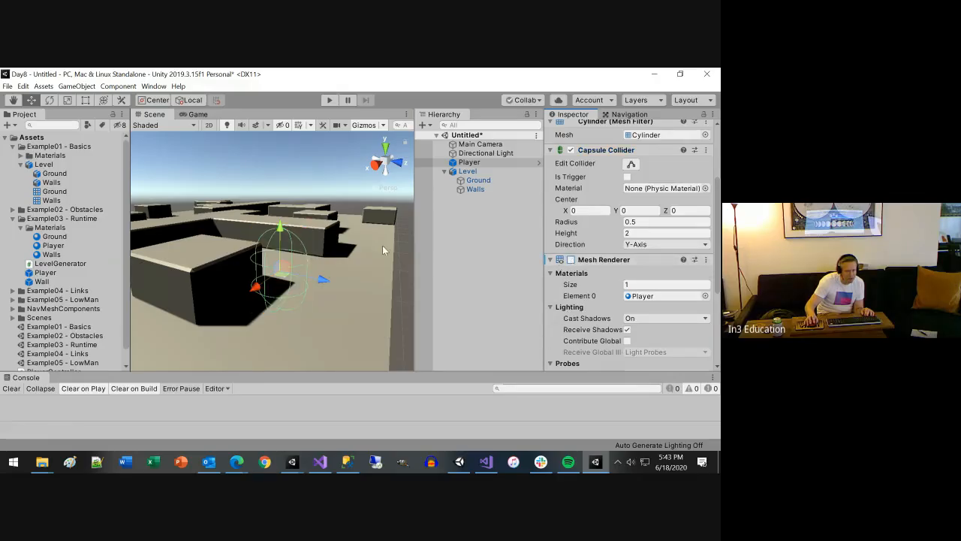
mouse_move(287, 331)
left_mouse_down("alt")
mouse_move(288, 307)
mouse_move(289, 342)
left_mouse_up("alt")
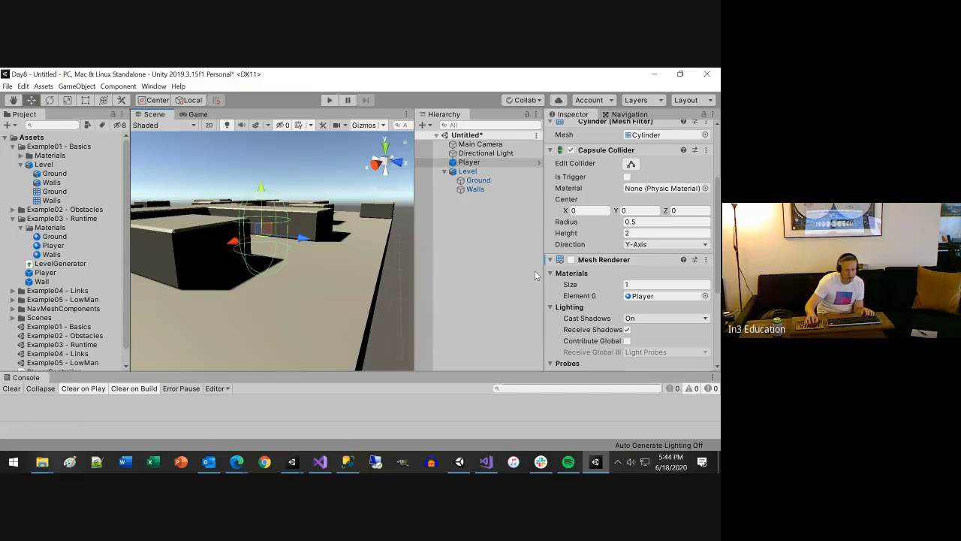
left_click(571, 259)
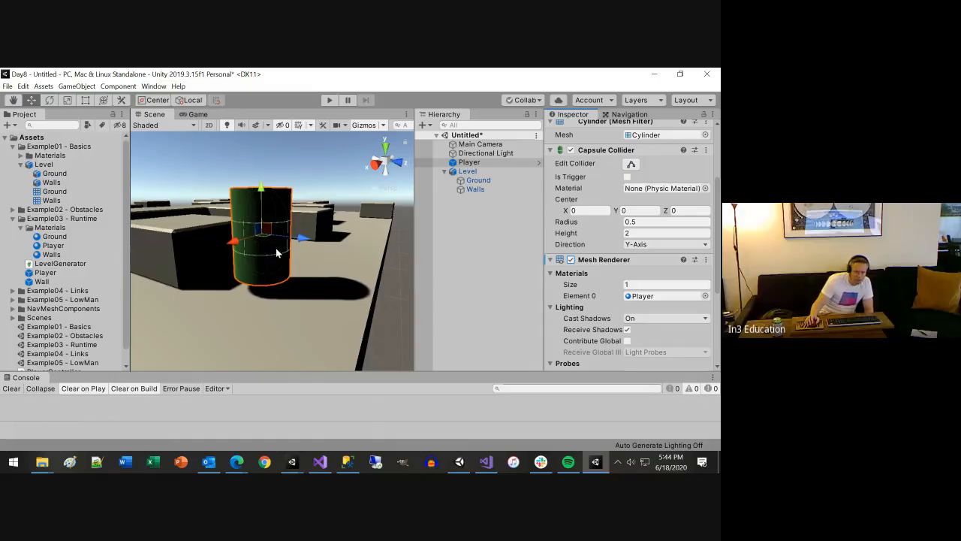
scroll(277, 253, "down", 4)
scroll(276, 253, "up", 4)
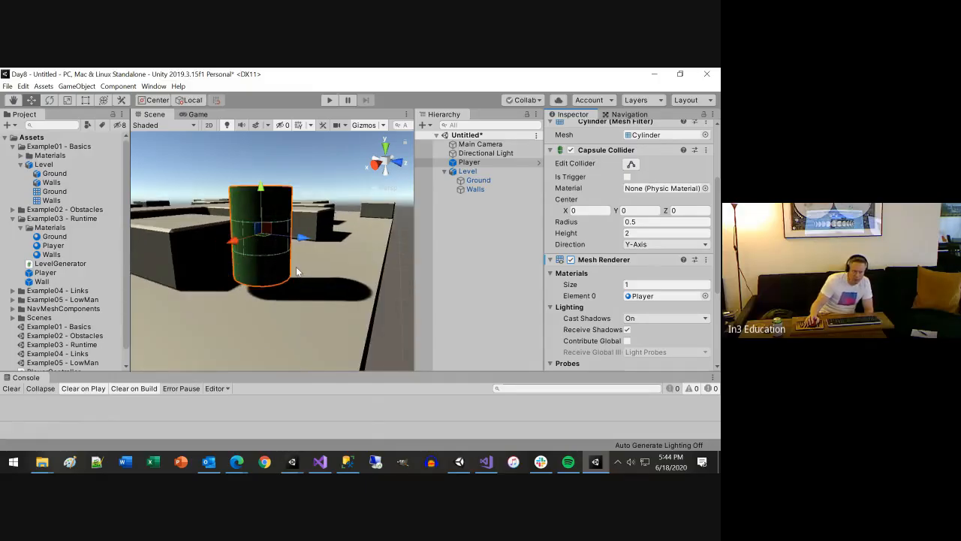
left_click_drag(320, 256, 334, 263, "alt")
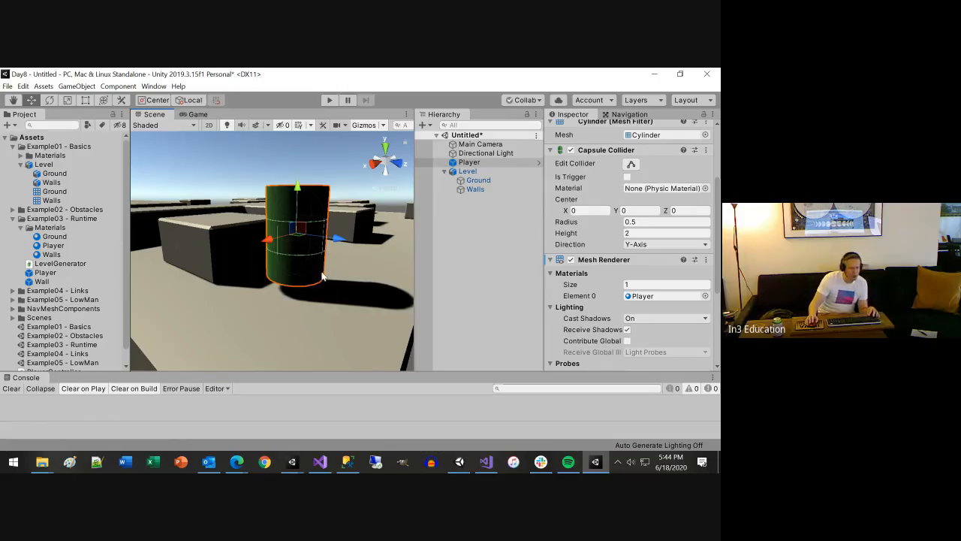
Run the scene in Play mode to check what the camera shows, and stop it
scroll(327, 265, "down", 3)
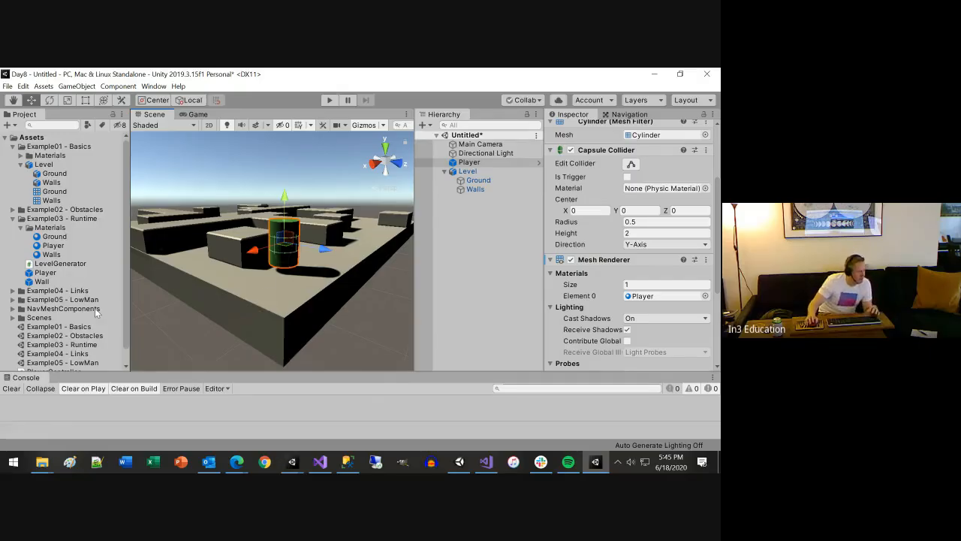
scroll(364, 283, "up", 3)
left_click_drag(363, 283, 355, 308, "alt")
left_click(329, 101)
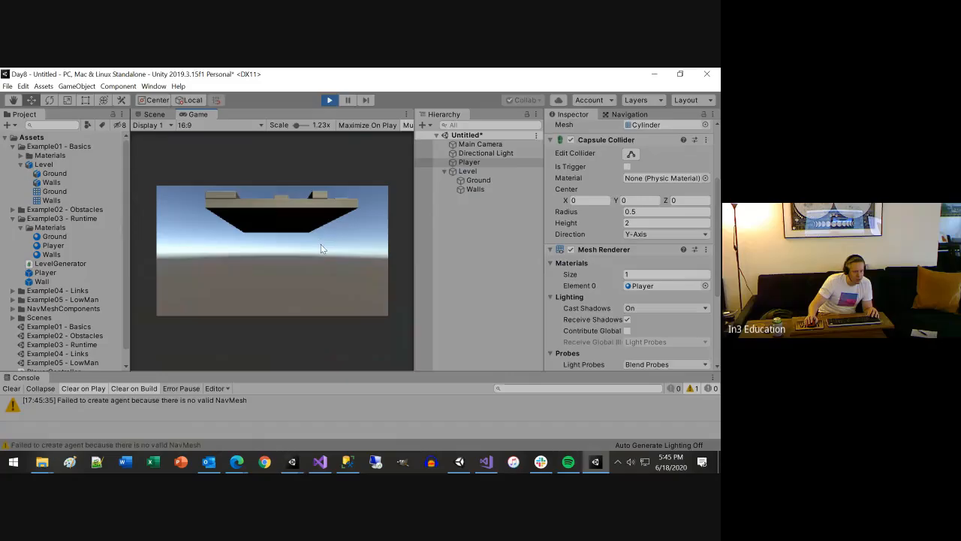
left_click(329, 101)
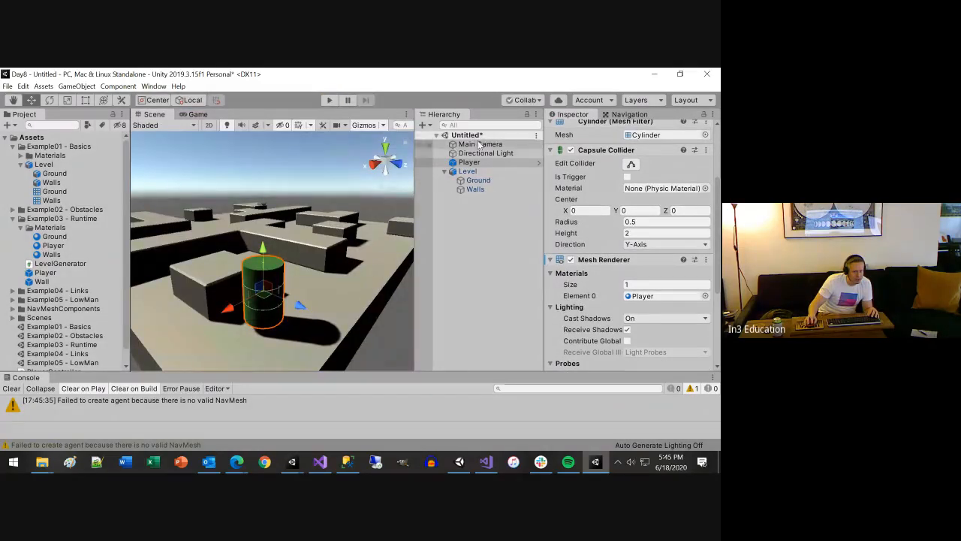
Locate the Main Camera and paste the Player's Transform component values onto it
double_click(480, 145)
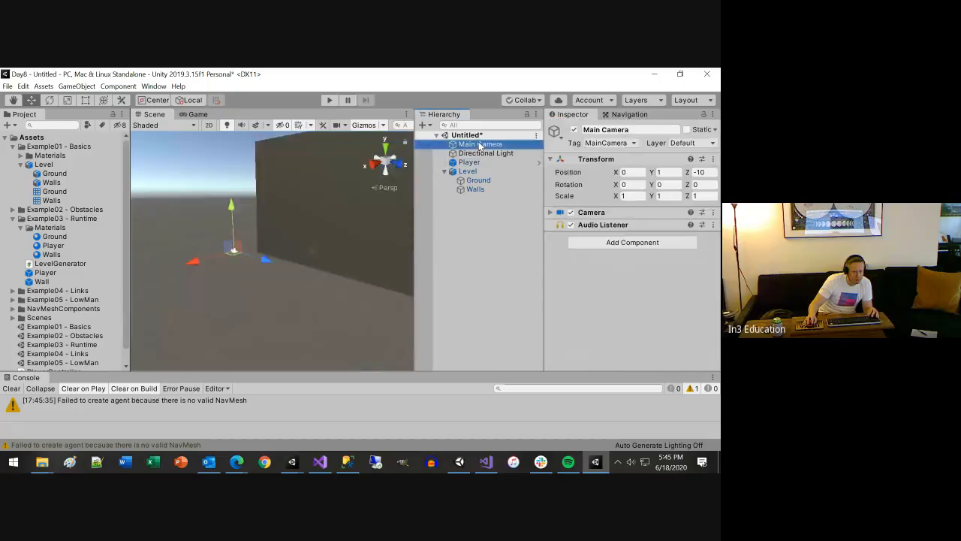
left_click_drag(297, 292, 659, 340, "alt")
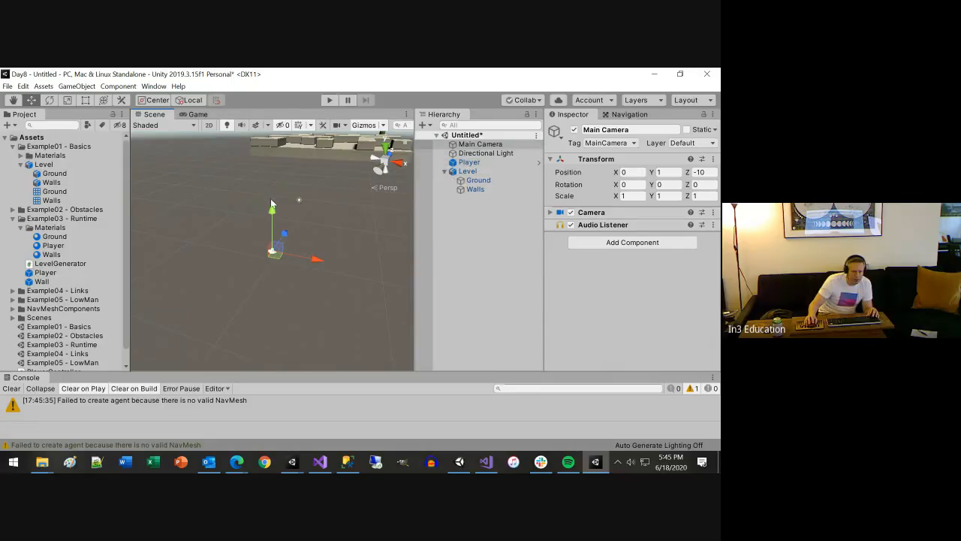
left_click(471, 164)
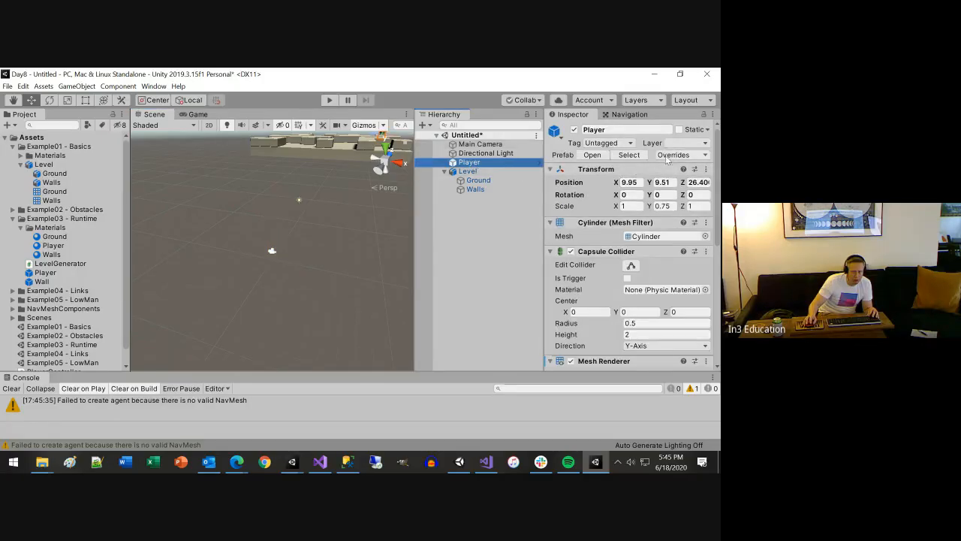
left_click(706, 169)
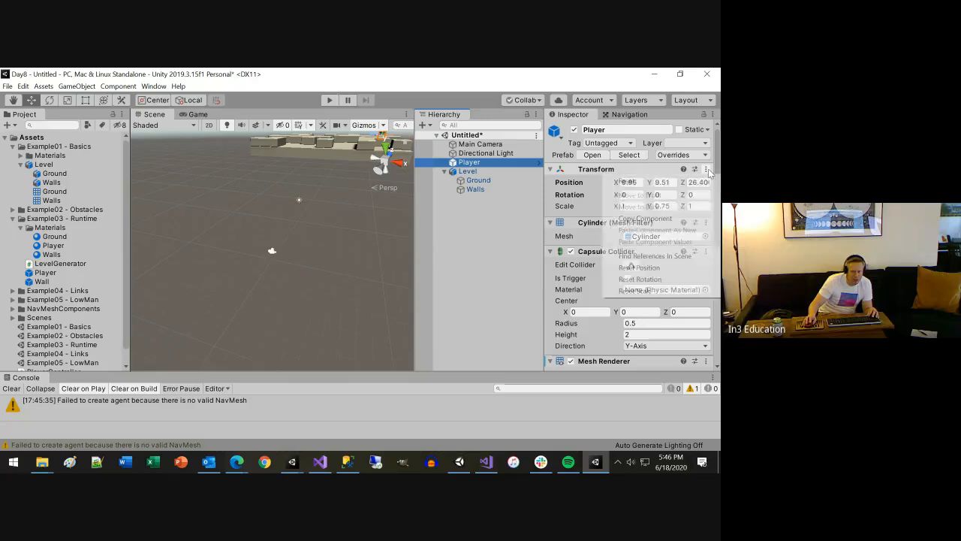
left_click(635, 219)
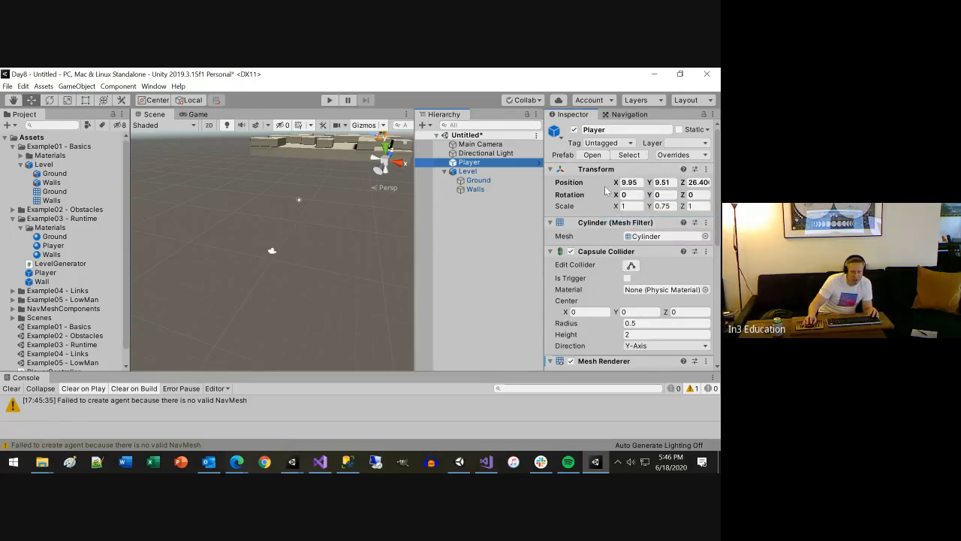
left_click(481, 144)
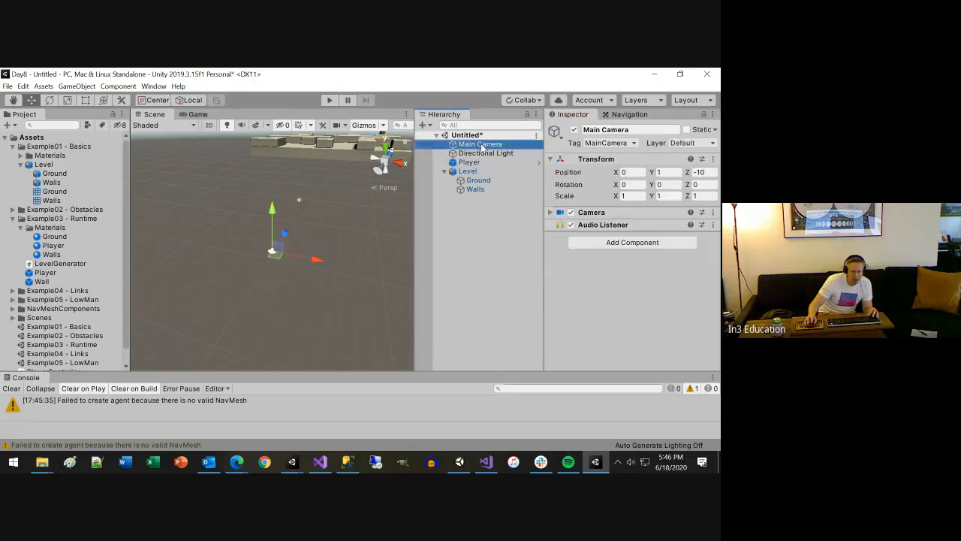
left_click(714, 160)
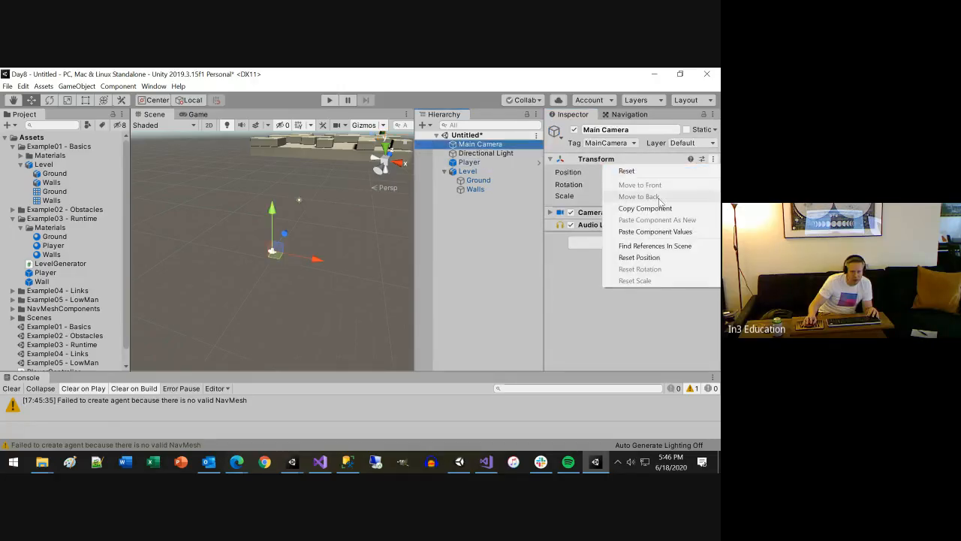
left_click(638, 231)
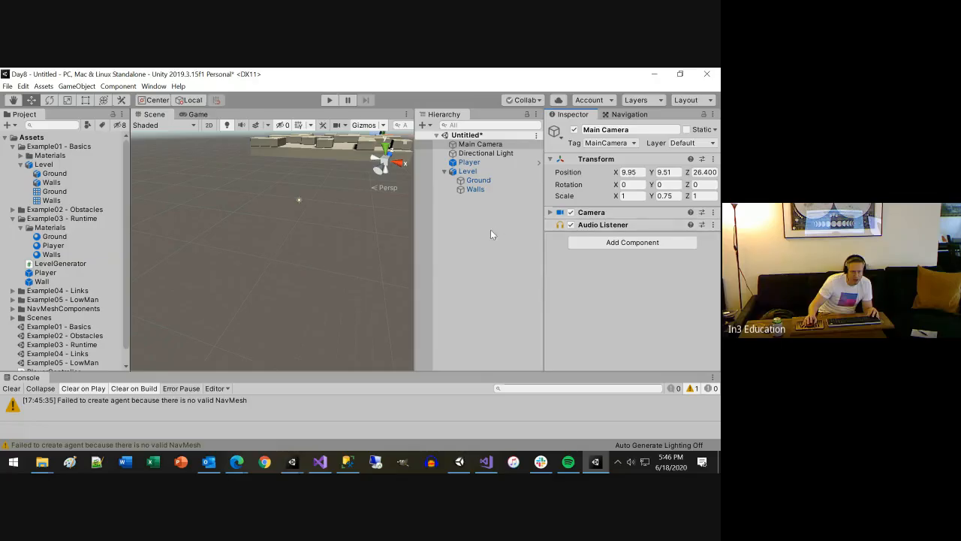
Move the Main Camera away from the Player to about X 14.34 and expand its Camera component settings
double_click(470, 144)
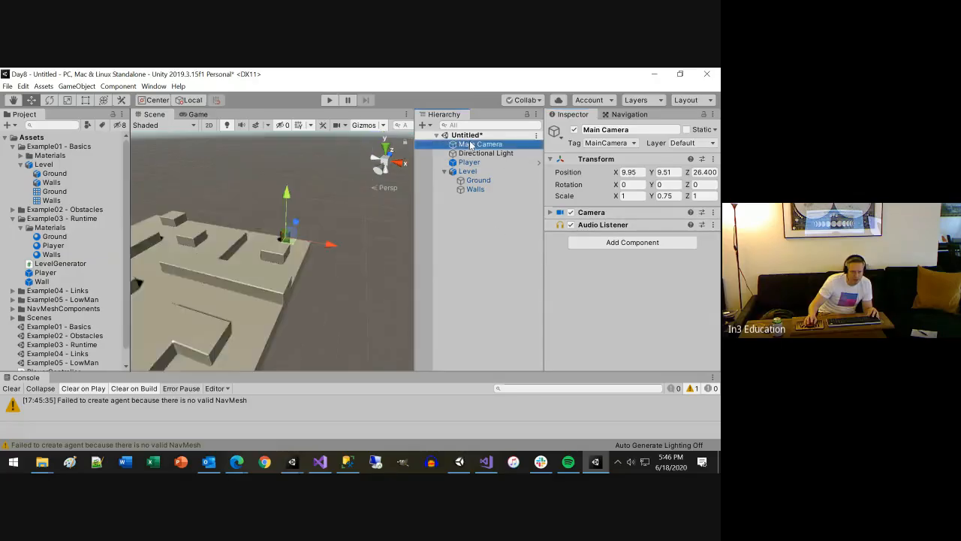
left_click_drag(308, 280, 286, 303, "alt")
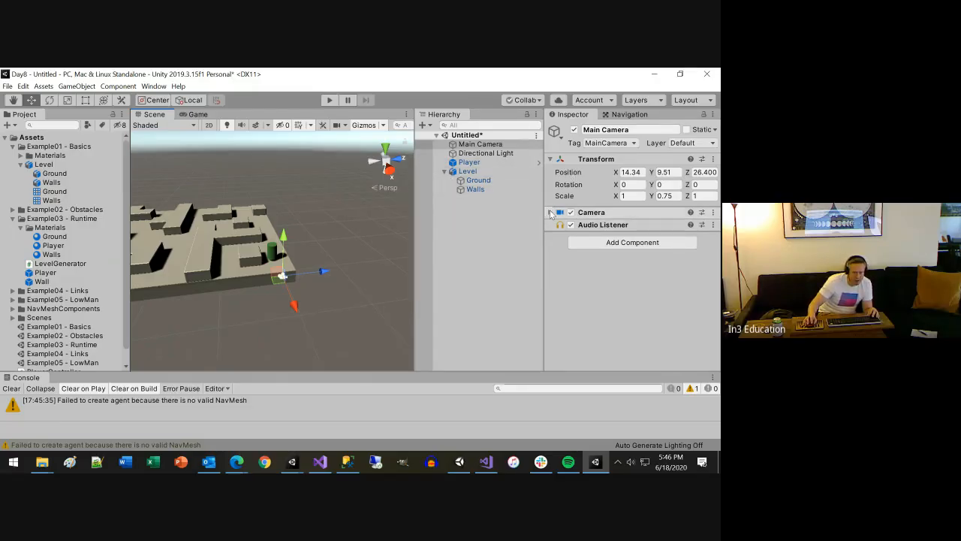
left_click(551, 213)
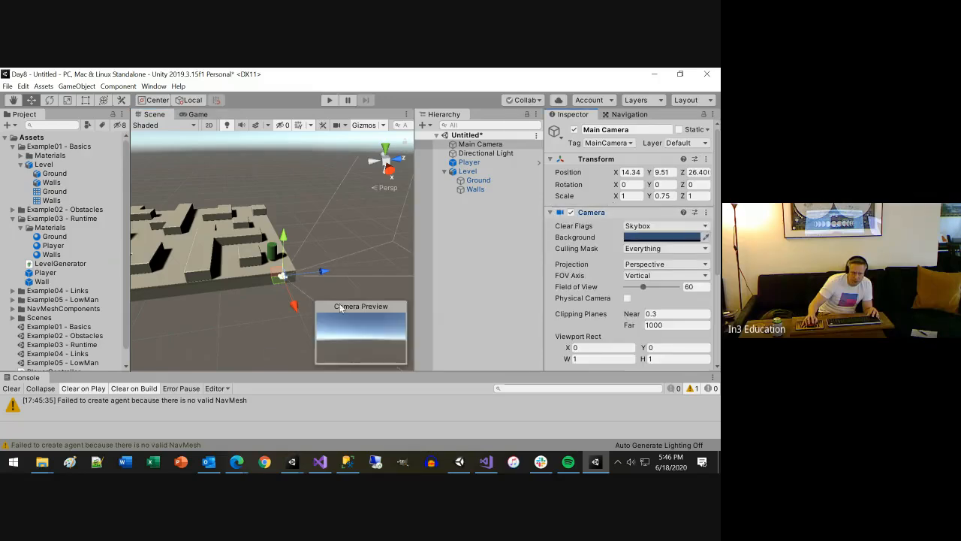
left_click_drag(232, 313, 463, 303, "alt")
scroll(299, 269, "down", 7)
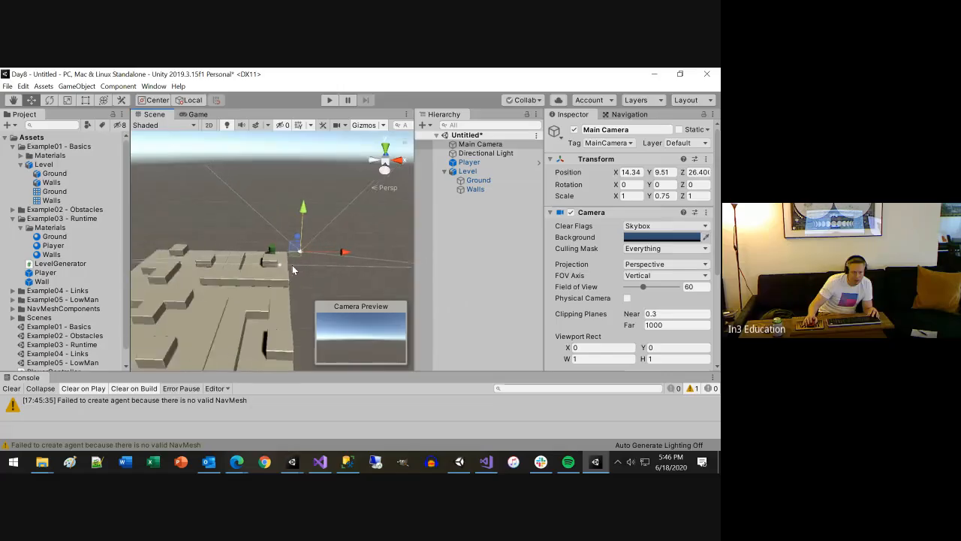
Examine the Main Camera's whole view frustum and set its far clipping plane to about 1629.57
scroll(298, 269, "down", 5)
left_click_drag(336, 270, 241, 279, "alt")
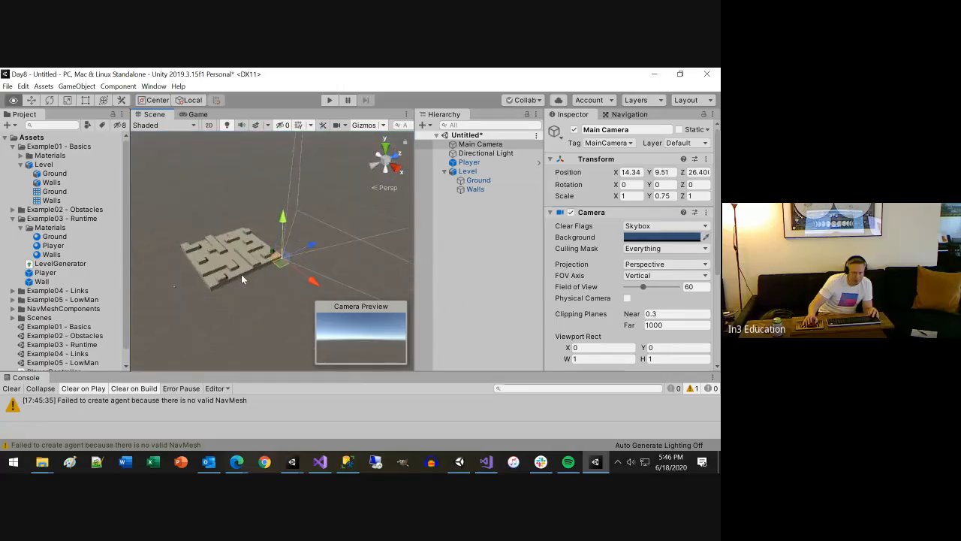
scroll(242, 278, "down", 4)
scroll(291, 291, "down", 8)
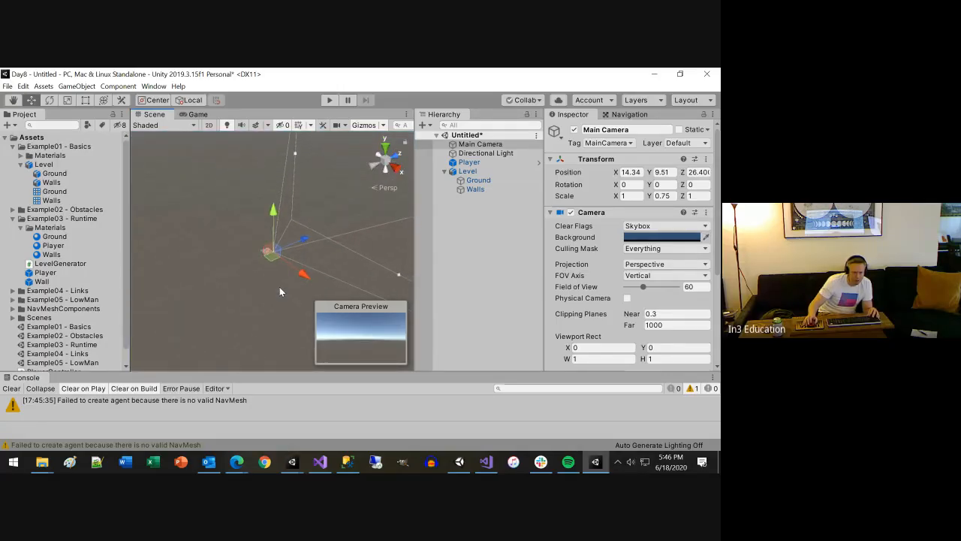
scroll(280, 287, "down", 8)
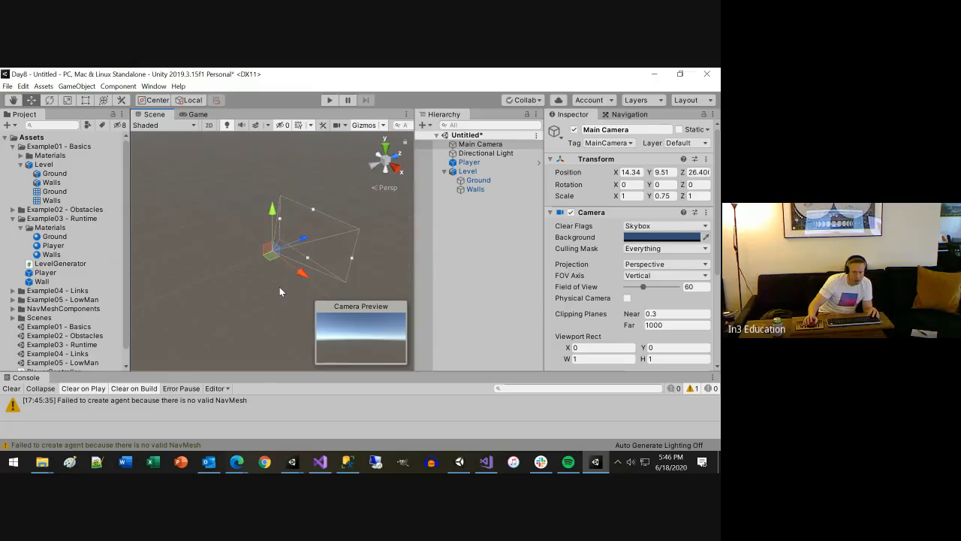
scroll(276, 289, "up", 2)
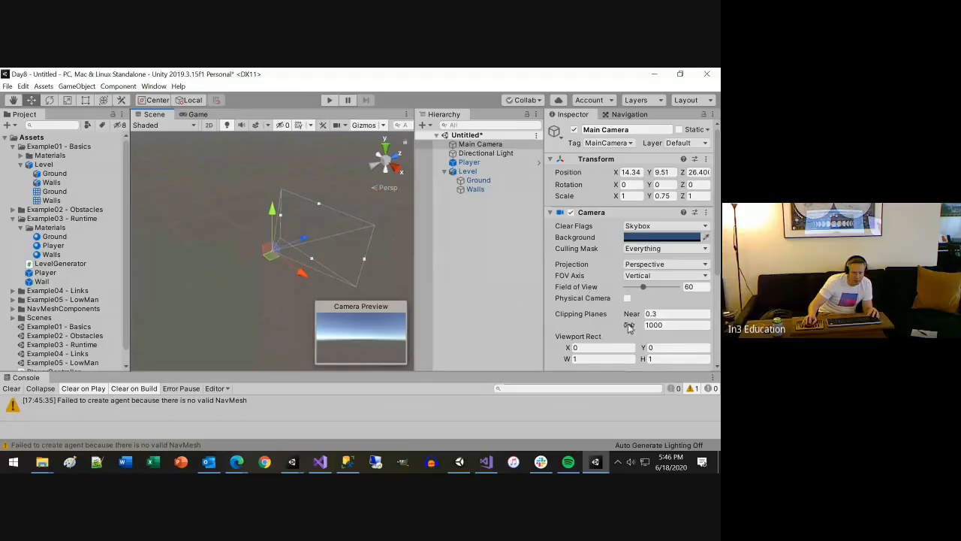
left_click_drag(630, 329, 17, 314)
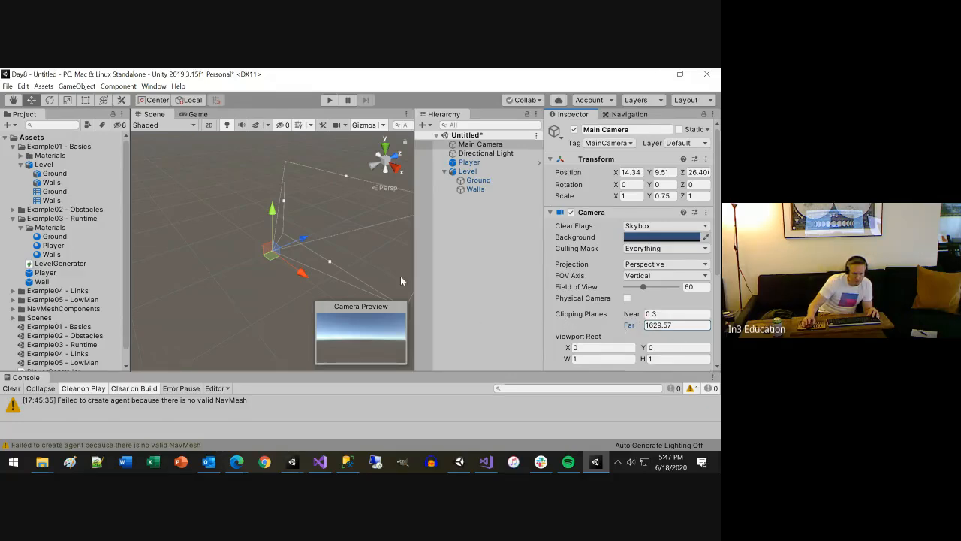
Turn the Main Camera toward the level with a Y rotation of about -115.8 and raise it to Y 18.42
scroll(291, 257, "up", 8)
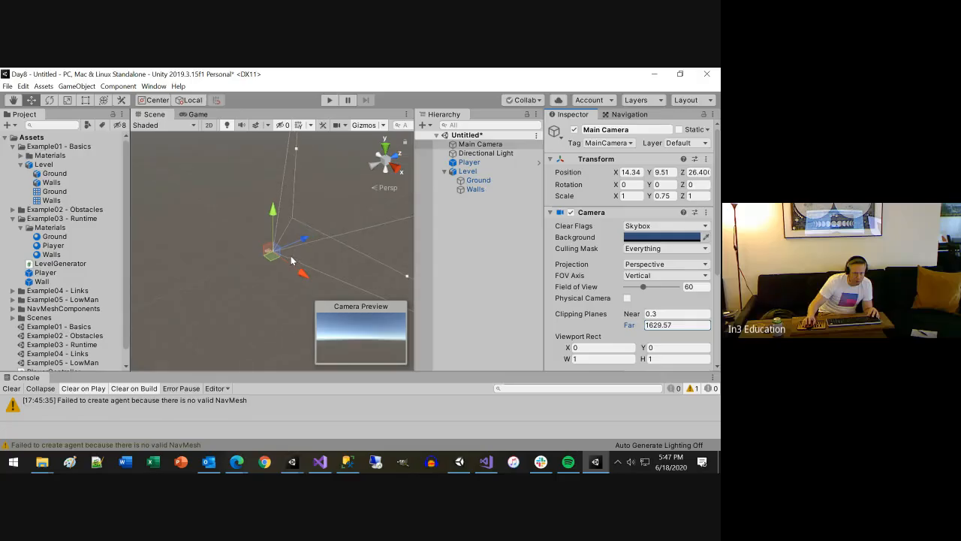
scroll(291, 260, "up", 8)
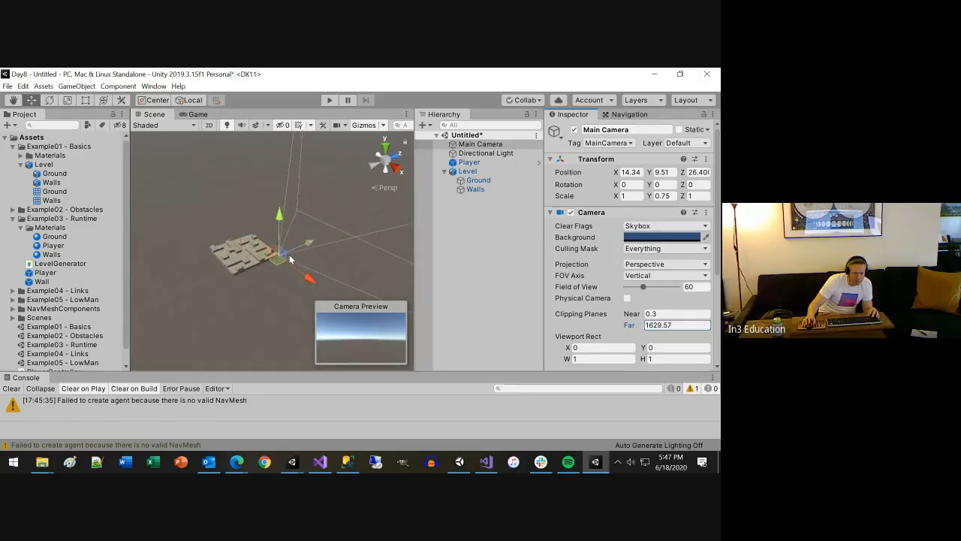
scroll(289, 257, "up", 5)
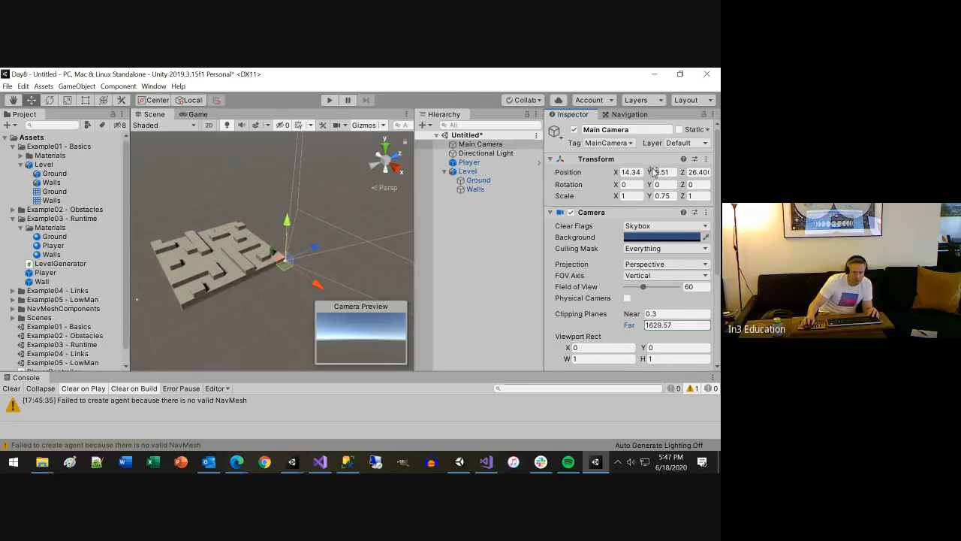
left_click_drag(651, 185, 579, 185)
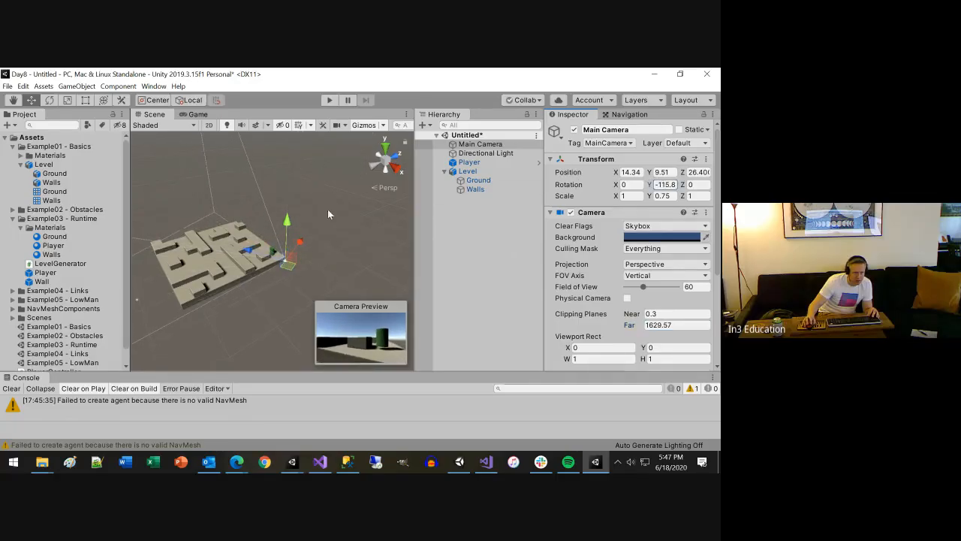
left_click_drag(293, 227, 312, 188)
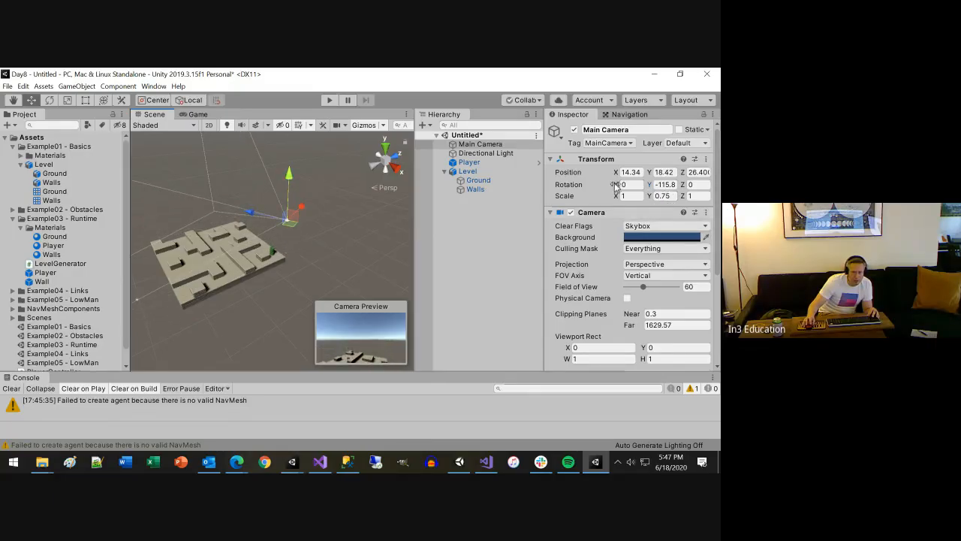
Tilt the Main Camera down to an X rotation of 43.73, and check its view by briefly running Play mode
left_click_drag(616, 187, 700, 374)
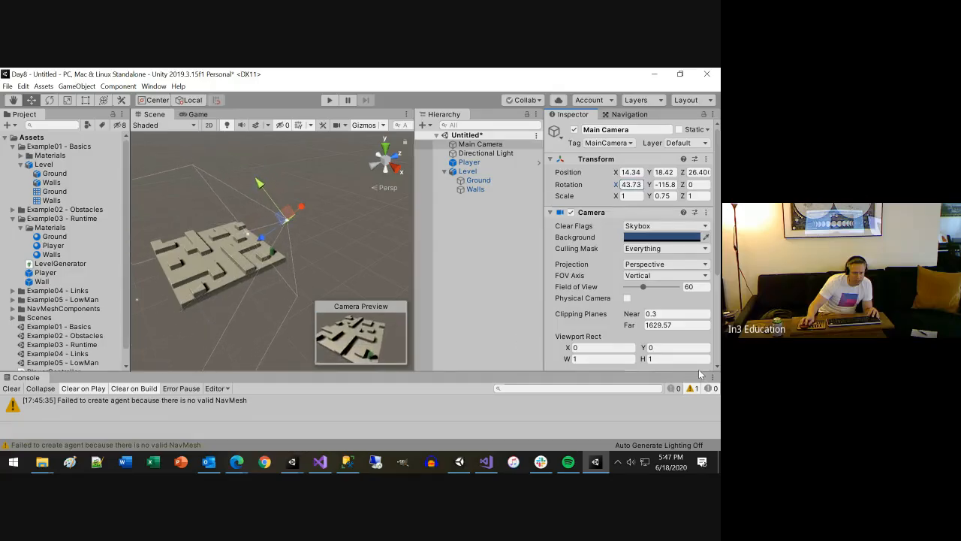
left_click(328, 100)
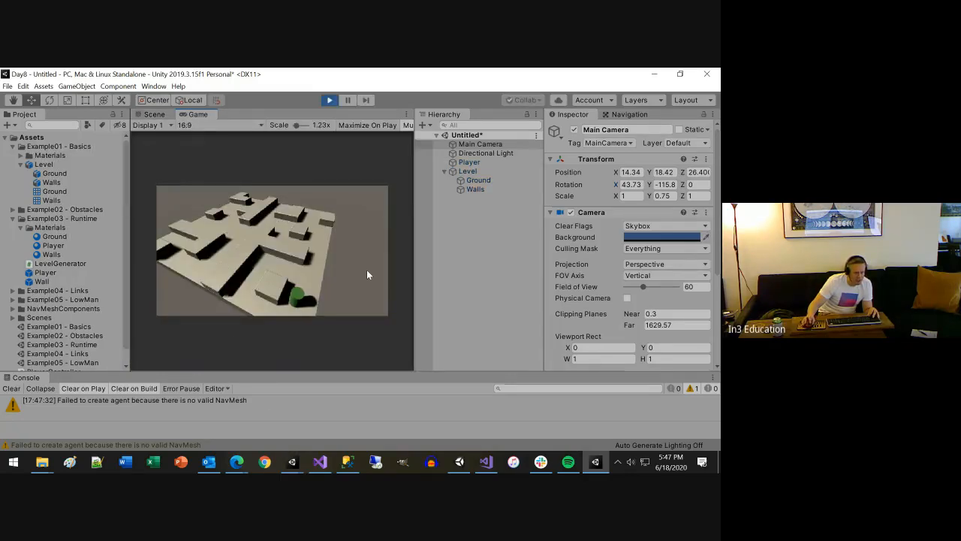
left_click(330, 102)
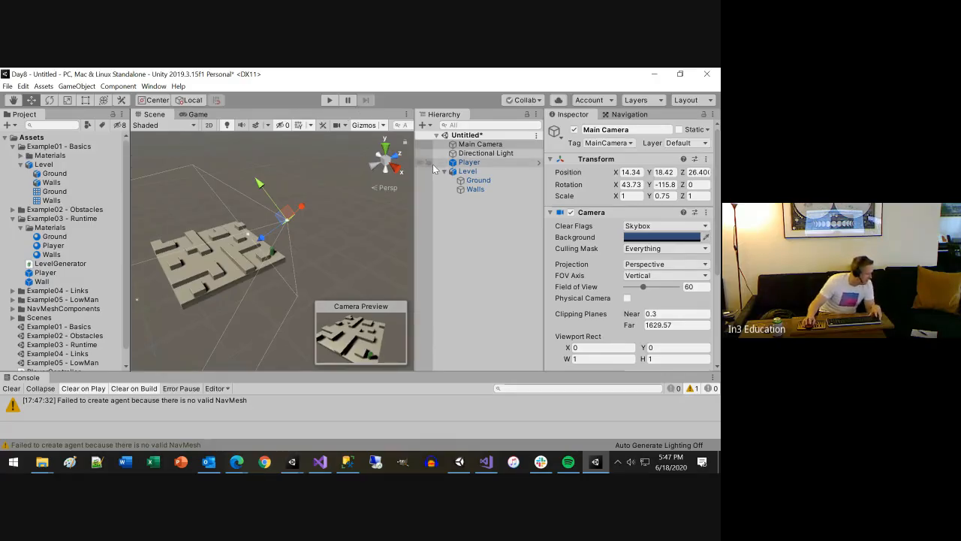
Add a NavMeshSurface component to the Level object
left_click(473, 173)
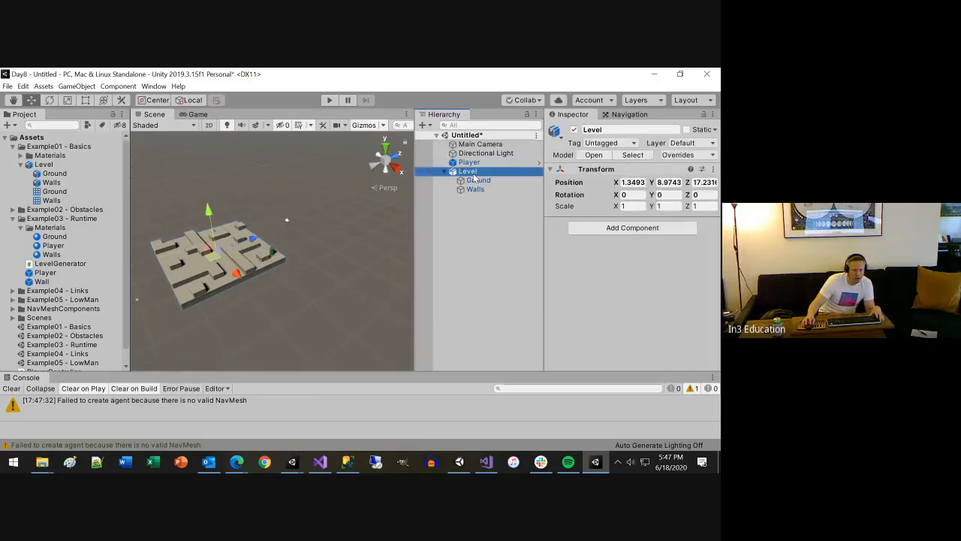
left_click(605, 228)
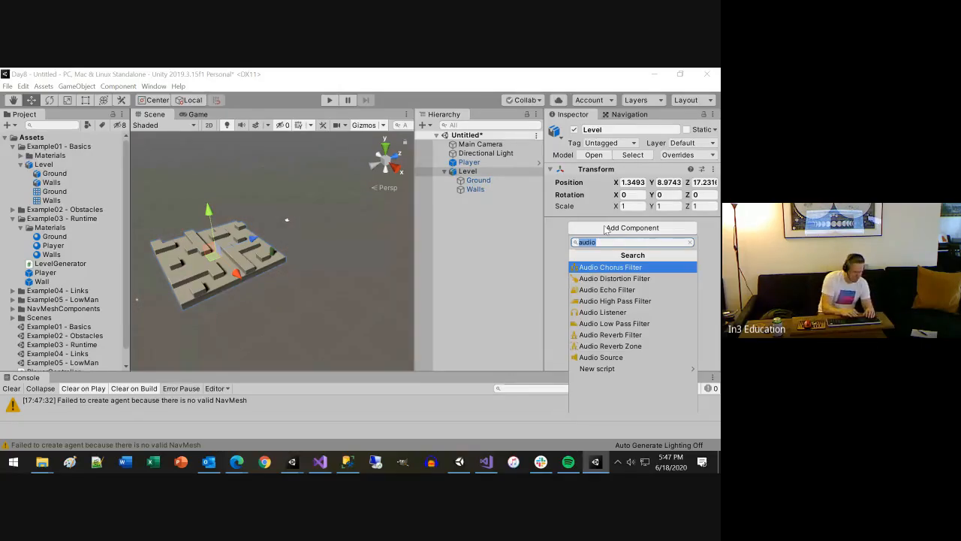
type("nav")
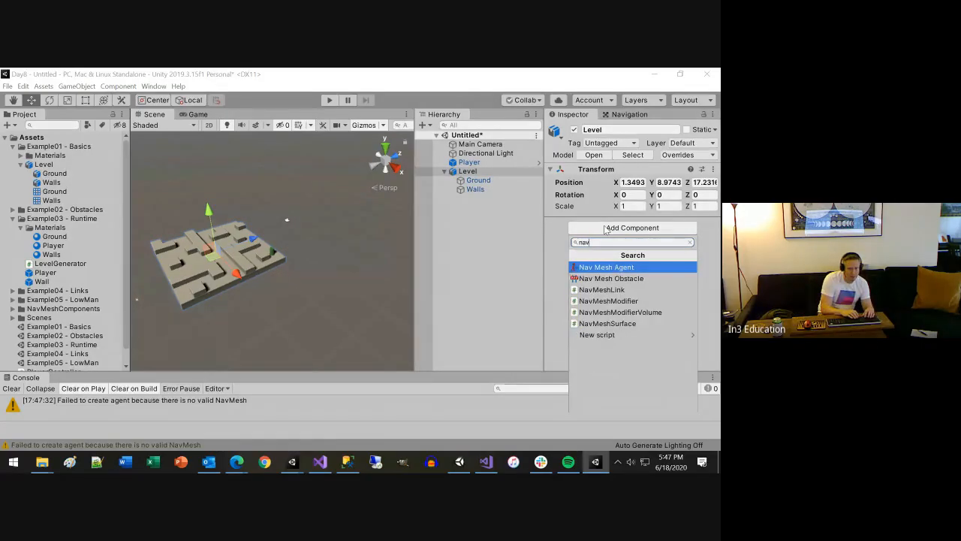
key("Down")
key("Down")
key("Down")
key("Down")
key("Down")
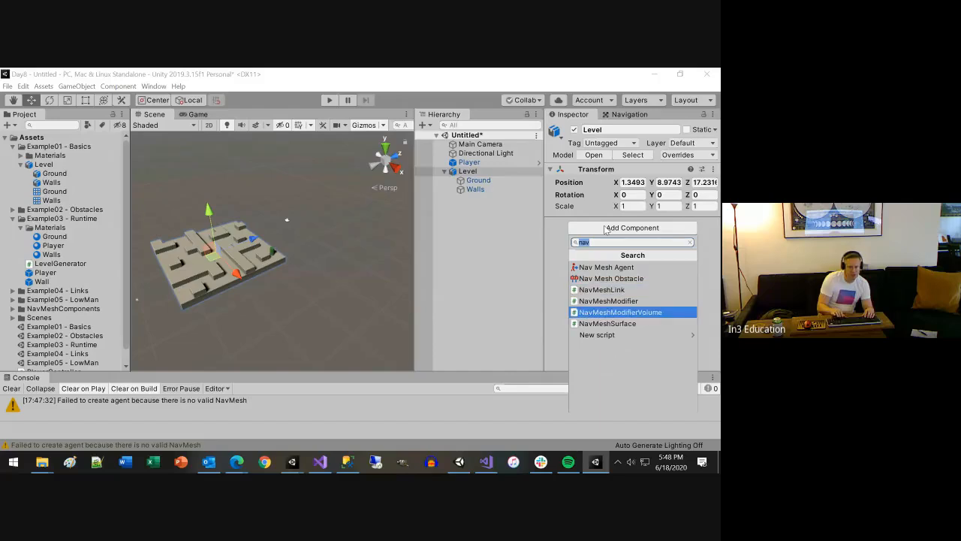
key("Return")
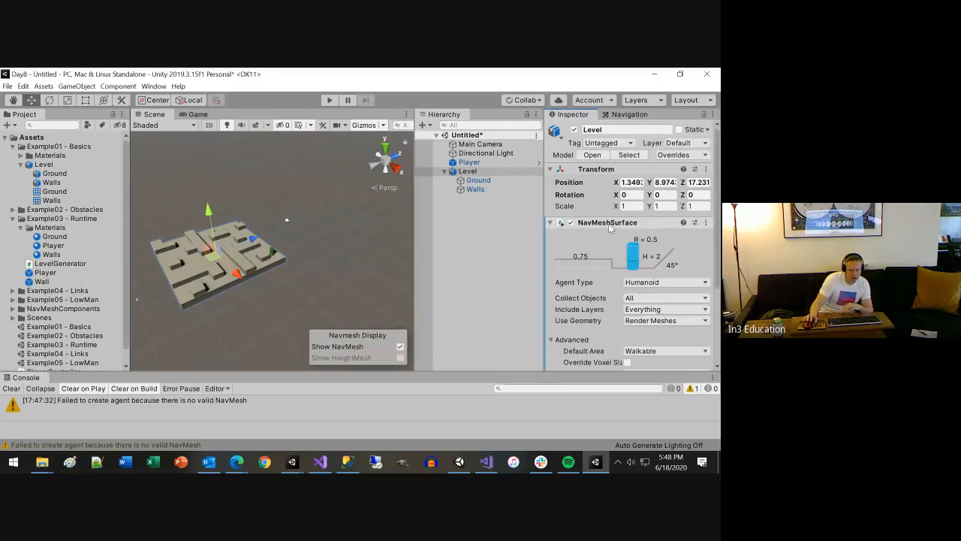
Bake the Level's NavMeshSurface with the Humanoid agent type, collecting all objects and using render meshes
scroll(355, 318, "up", 5)
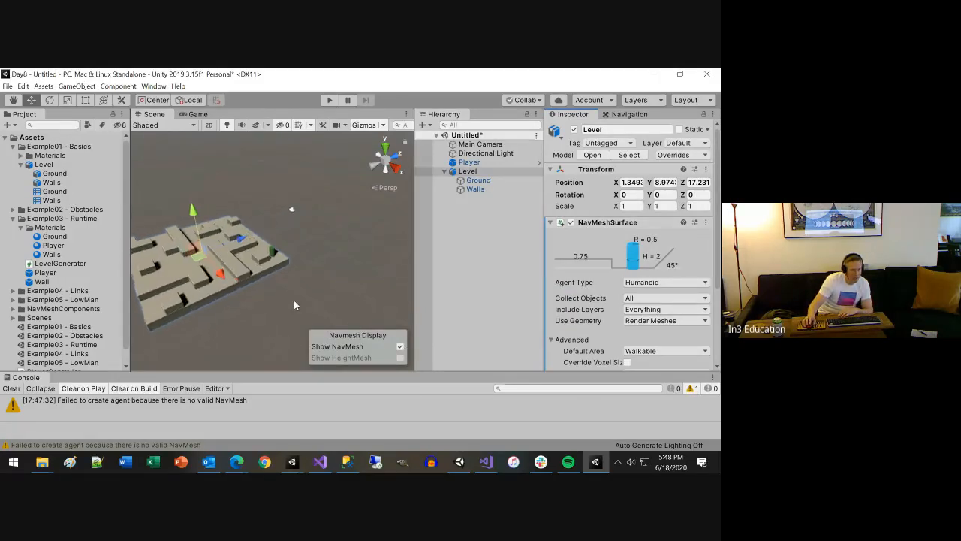
left_click_drag(221, 336, 443, 349, "alt")
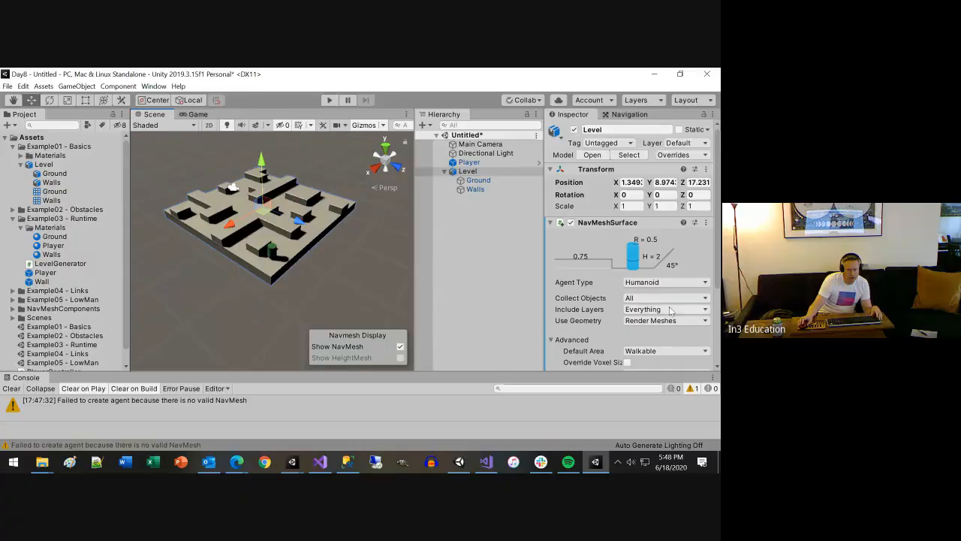
scroll(638, 285, "down", 4)
left_click(689, 337)
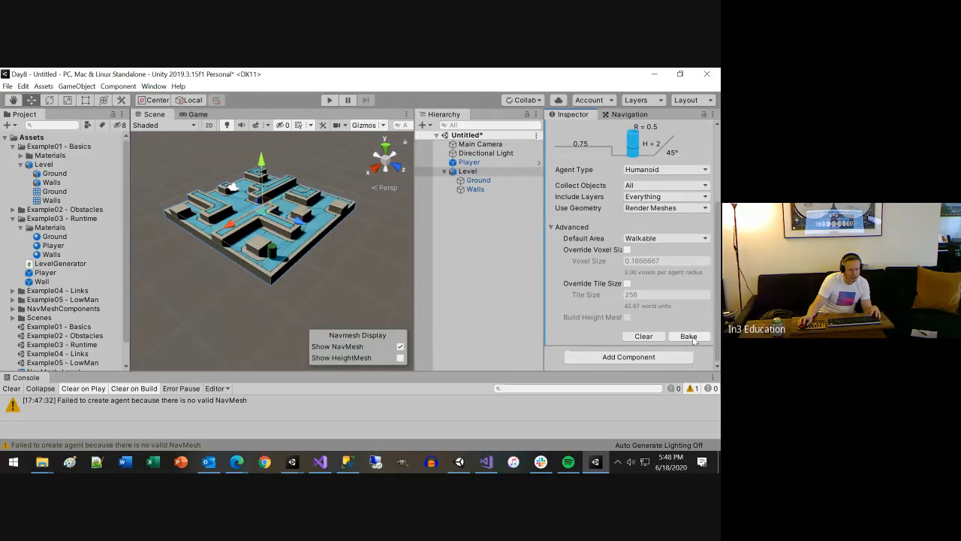
Examine the baked NavMesh around the Level's walls and the NavMeshSurface settings, including the agent diagram and Agent Type options
left_click_drag(209, 256, 237, 256, "alt")
scroll(286, 263, "up", 3)
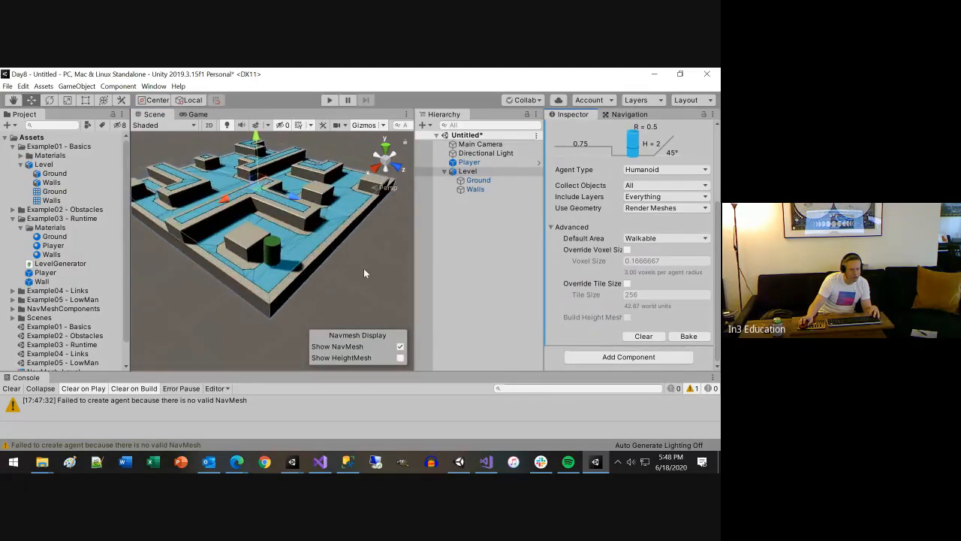
scroll(361, 267, "up", 1)
key("q")
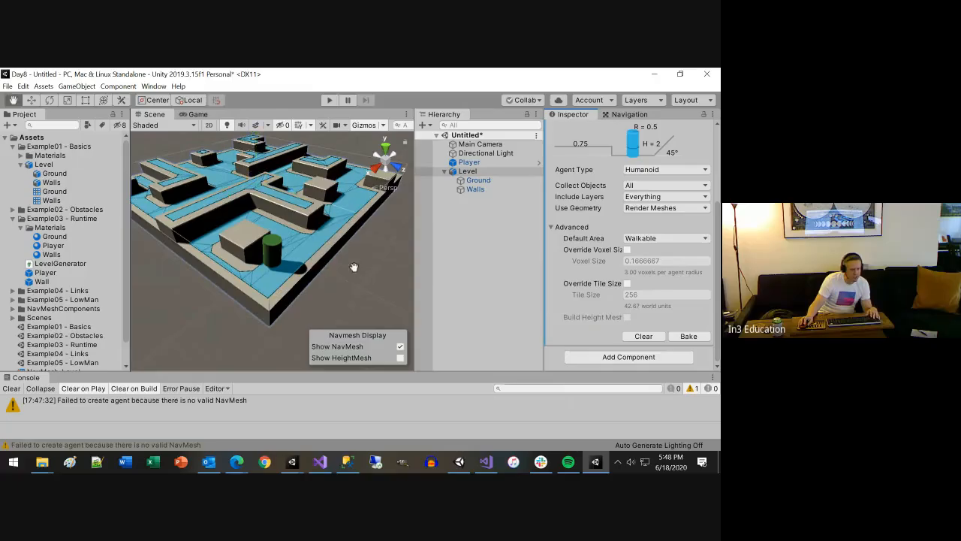
left_click_drag(354, 267, 356, 352)
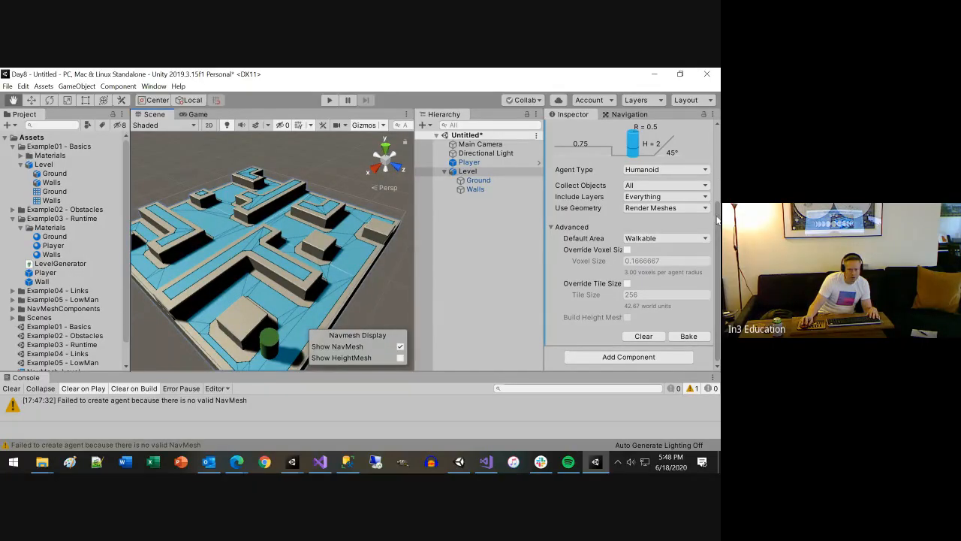
scroll(709, 219, "up", 3)
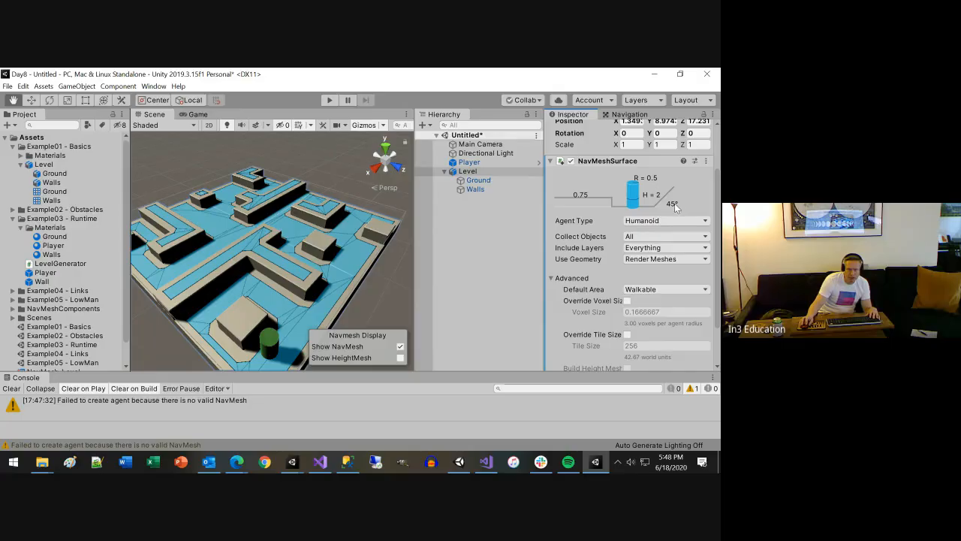
scroll(661, 266, "down", 3)
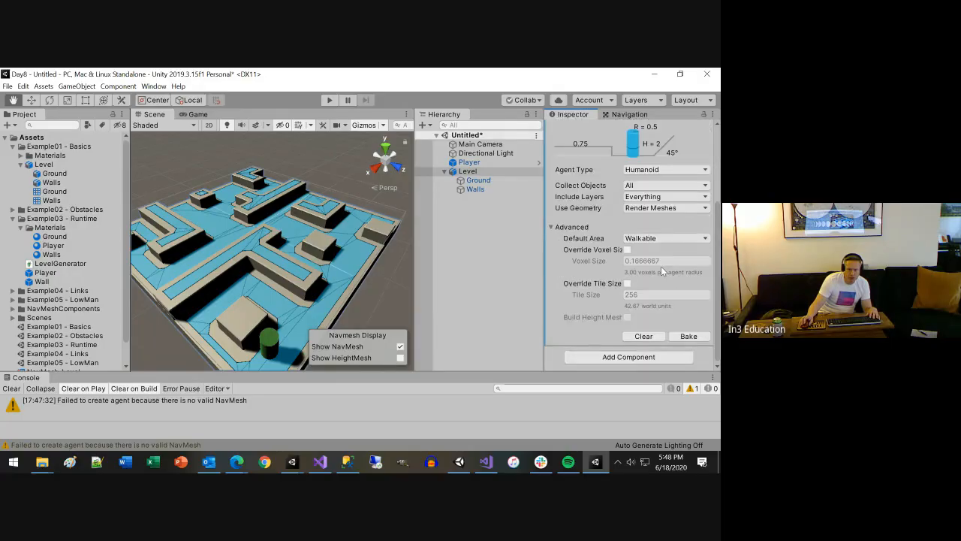
scroll(661, 266, "up", 5)
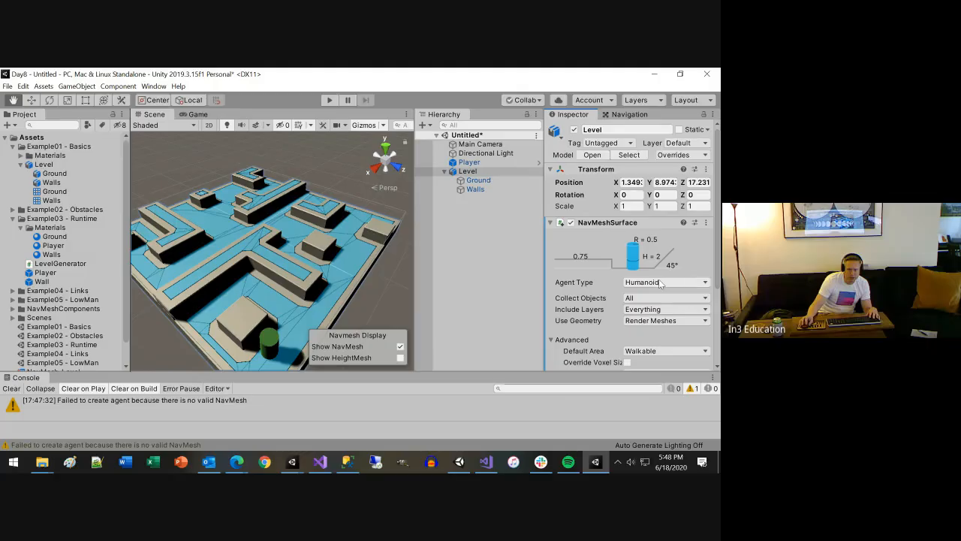
left_click(660, 282)
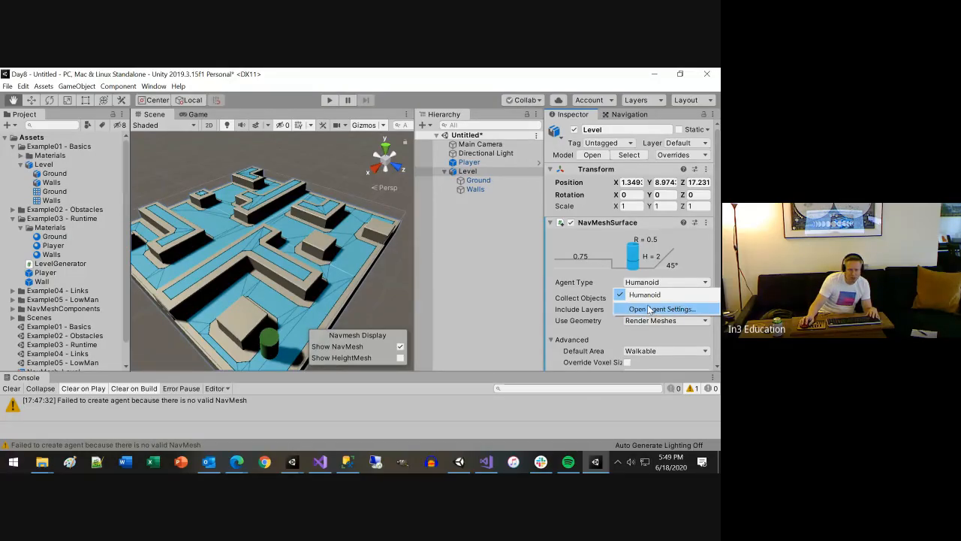
left_click(601, 282)
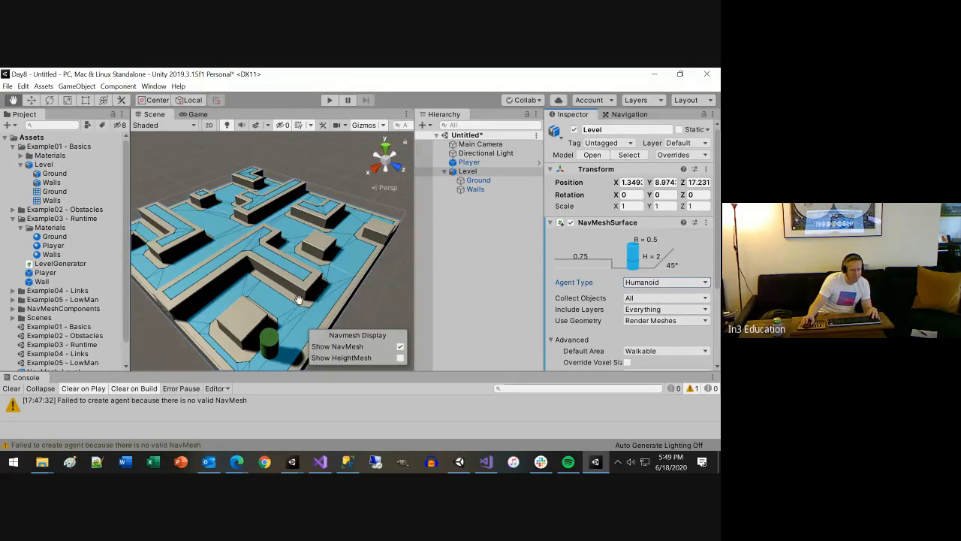
Collapse the Player's Capsule Collider and Mesh Renderer, and examine its Nav Mesh Agent's steering, obstacle avoidance, path finding settings and component options
left_click(477, 163)
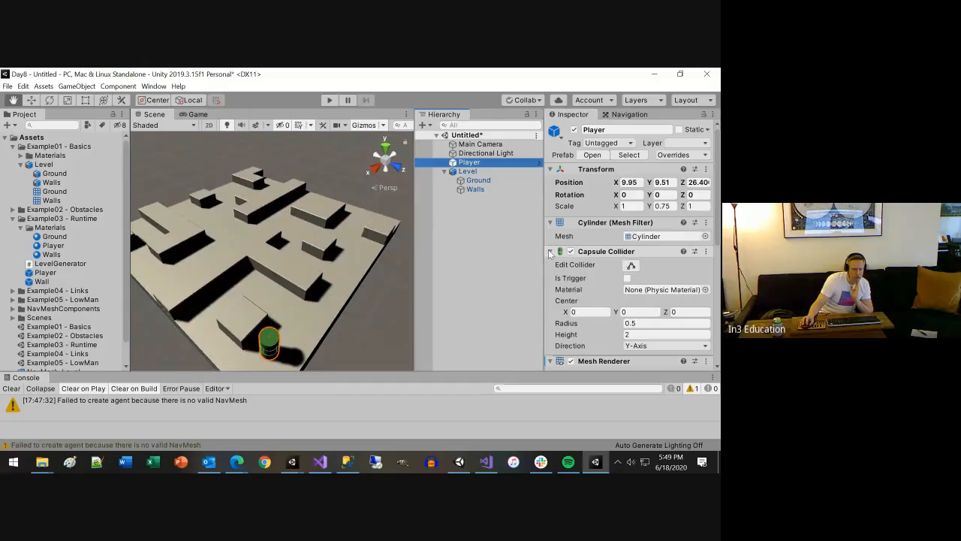
left_click(550, 252)
left_click(550, 264)
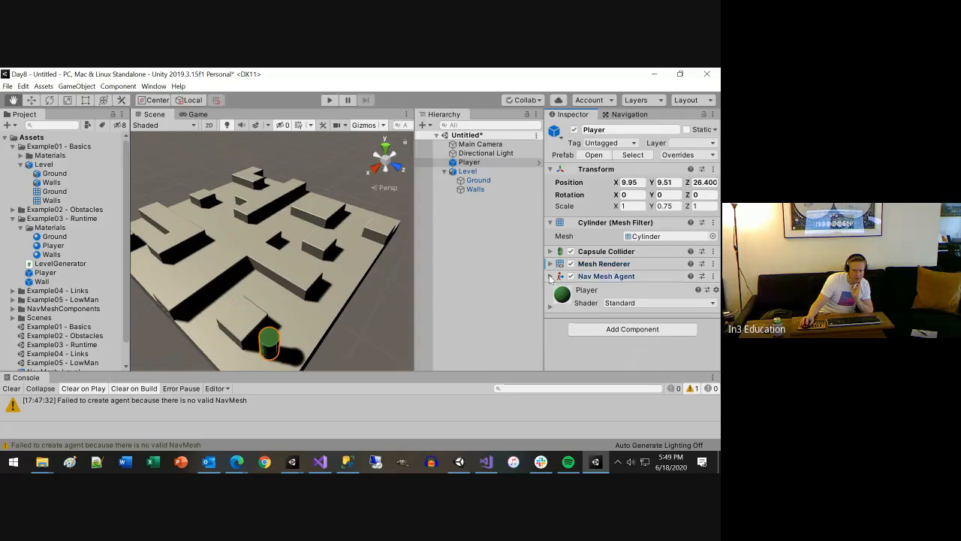
left_click(550, 277)
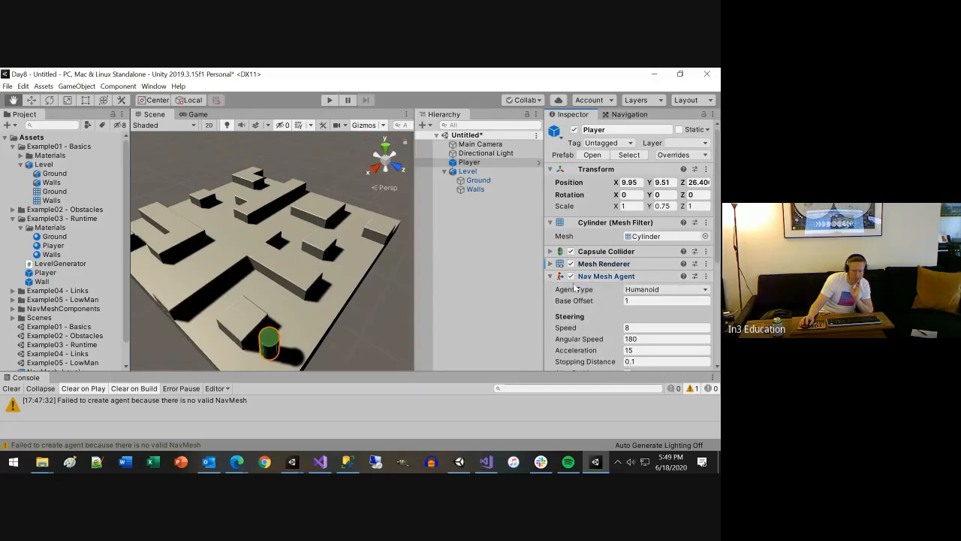
scroll(587, 300, "down", 3)
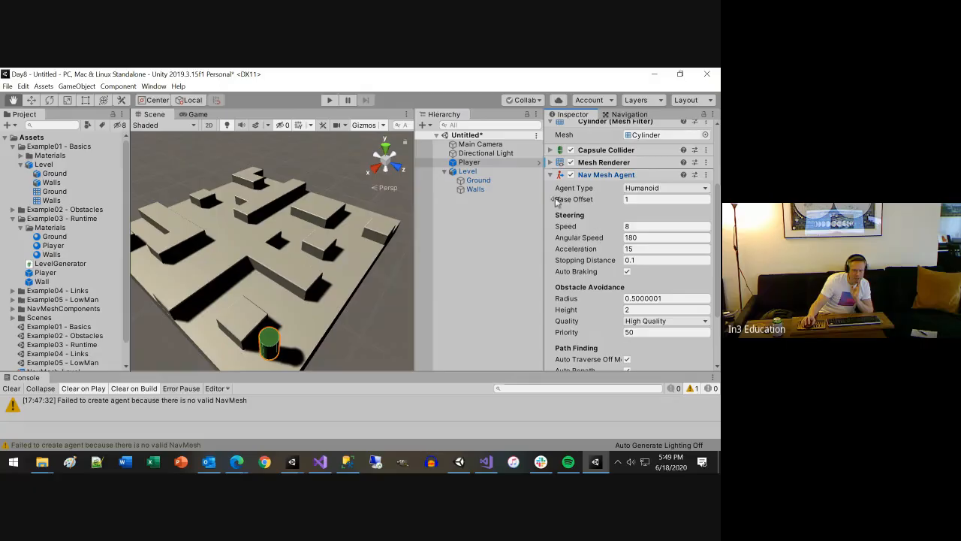
scroll(669, 308, "down", 3)
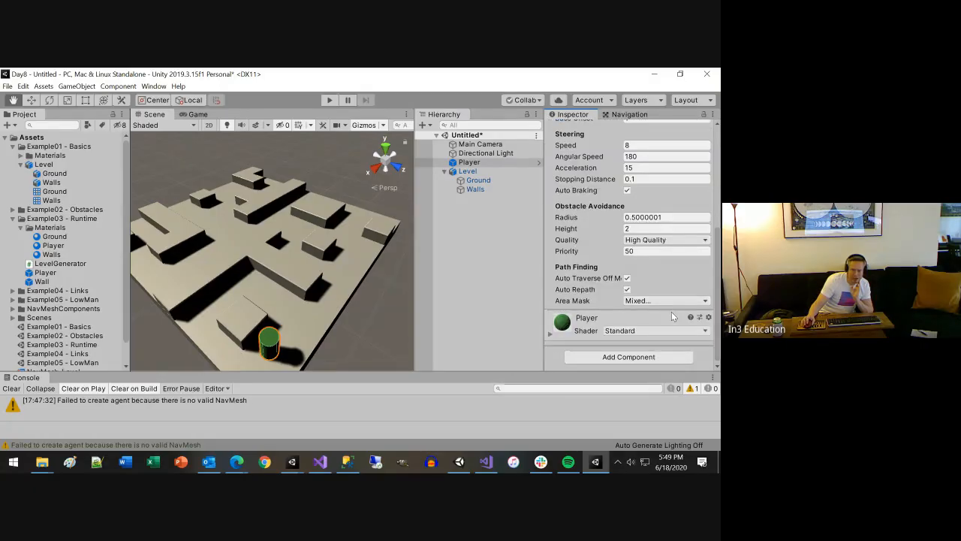
scroll(671, 311, "up", 6)
scroll(671, 312, "down", 6)
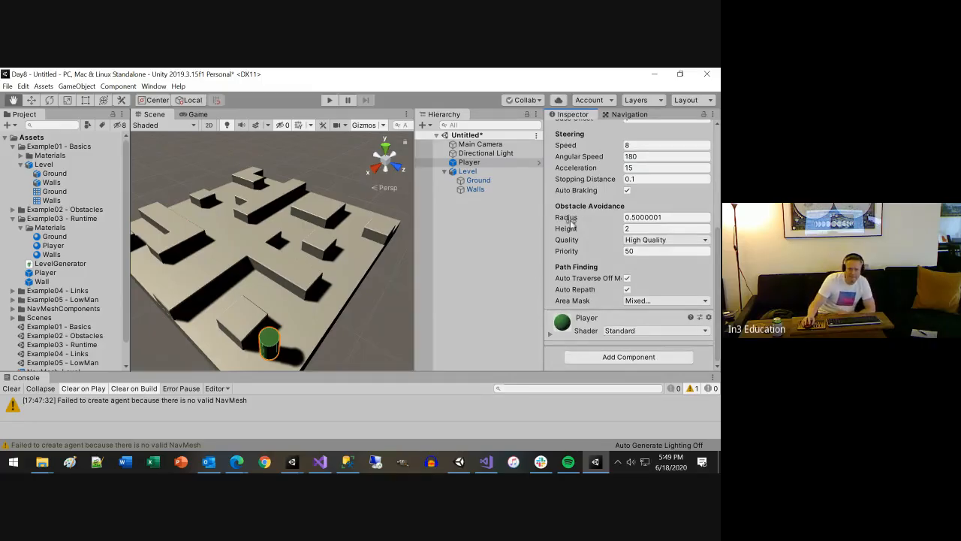
scroll(599, 214, "up", 3)
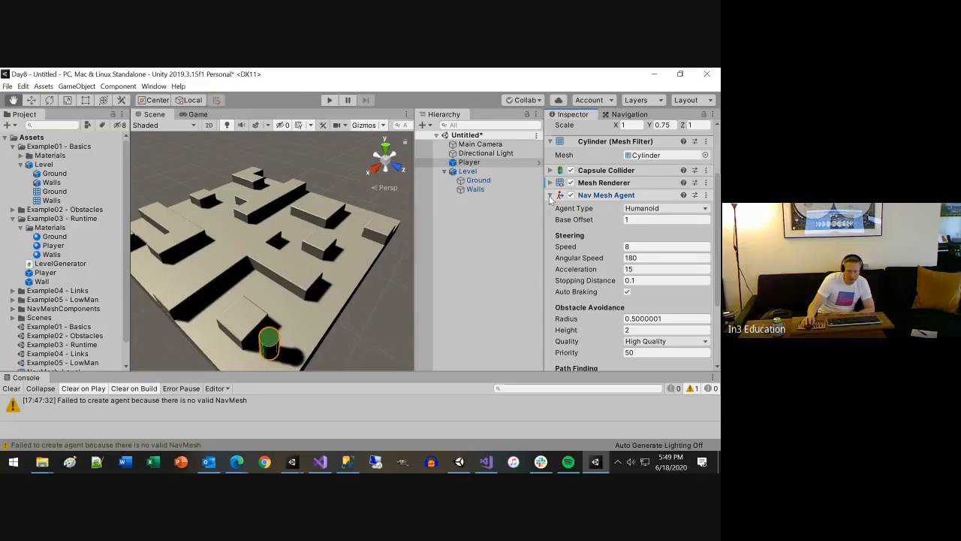
left_click(706, 195)
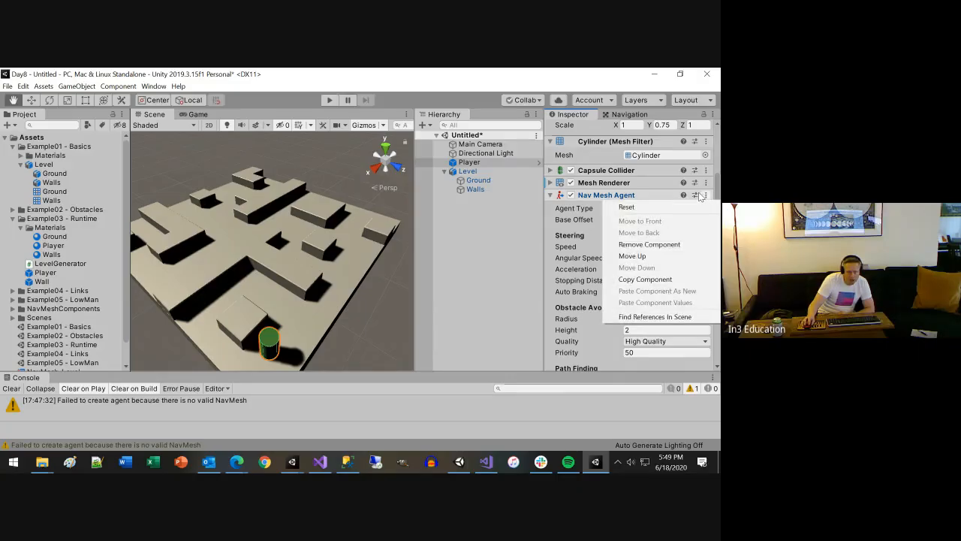
left_click(597, 196)
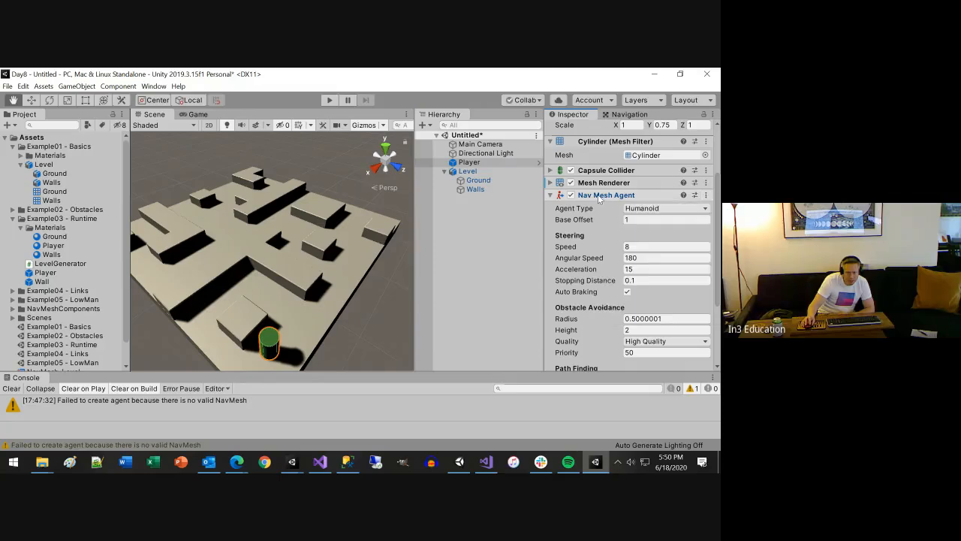
left_click(705, 195)
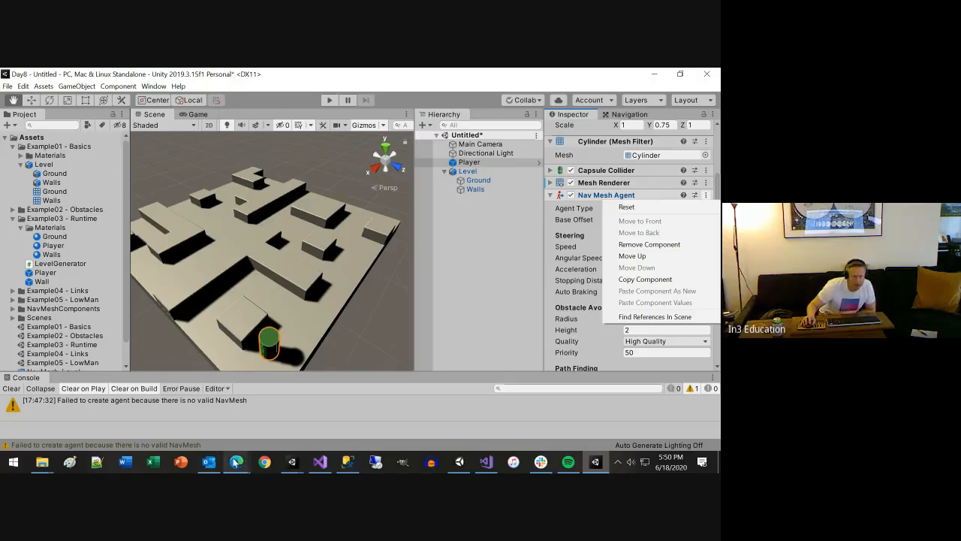
Switch to Chrome and search Google for "navmeshmodifer"
left_click(265, 461)
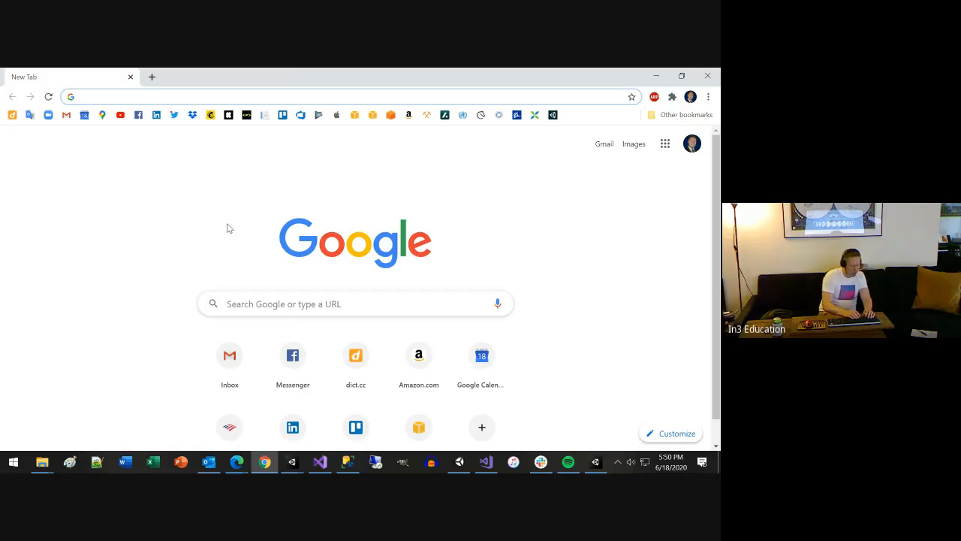
type("na")
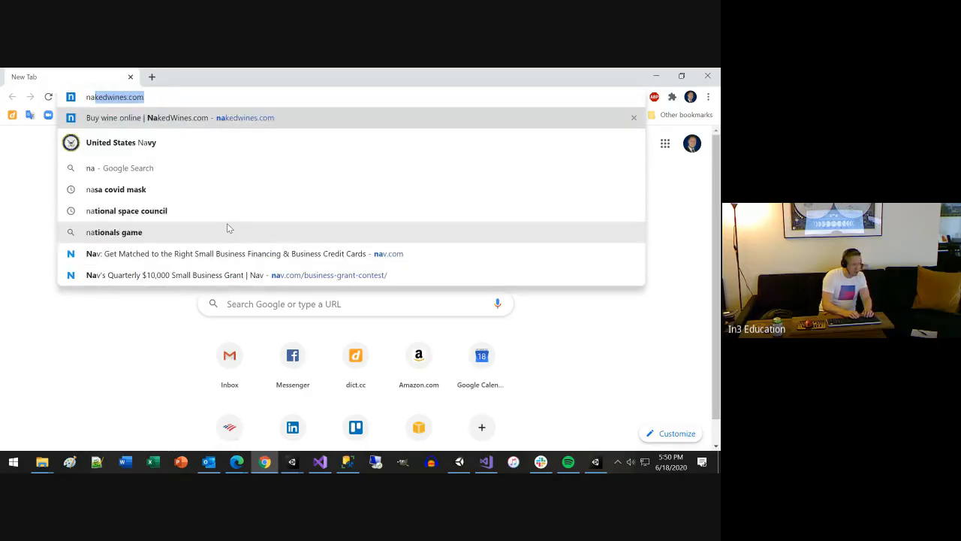
type("v")
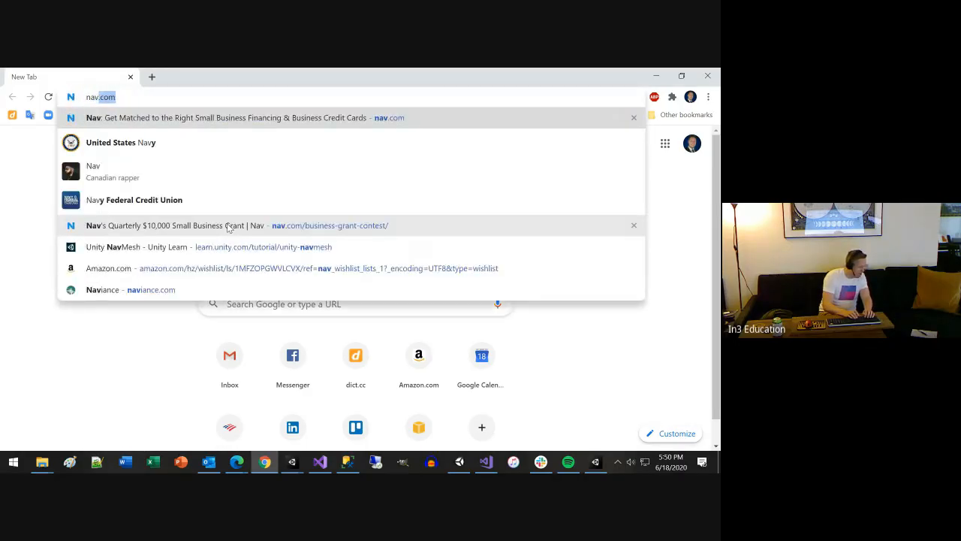
type("mesh")
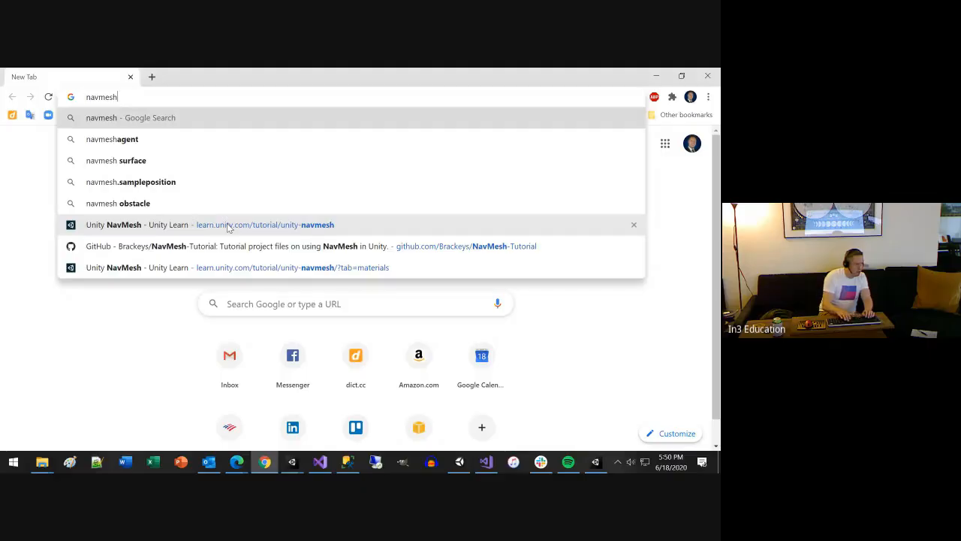
key("BackSpace")
type("h")
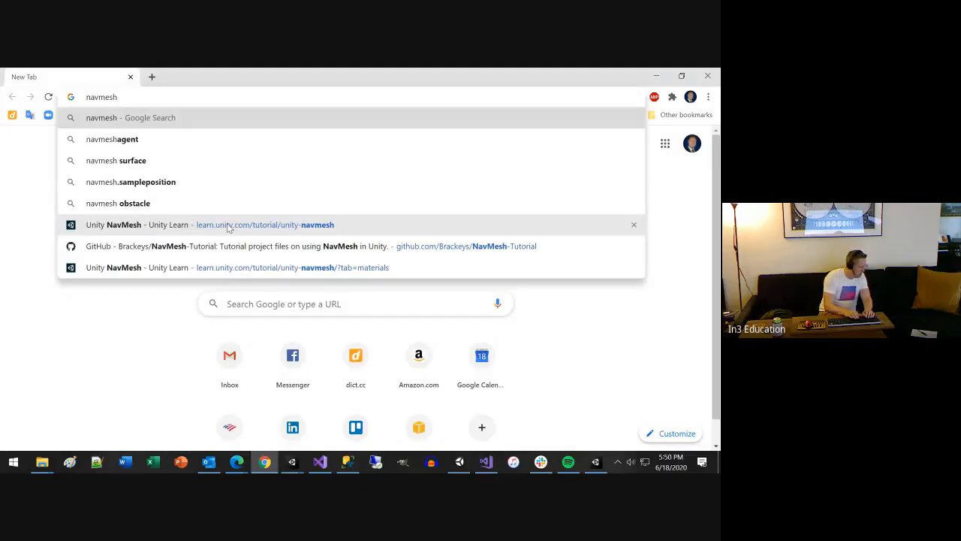
type("mod")
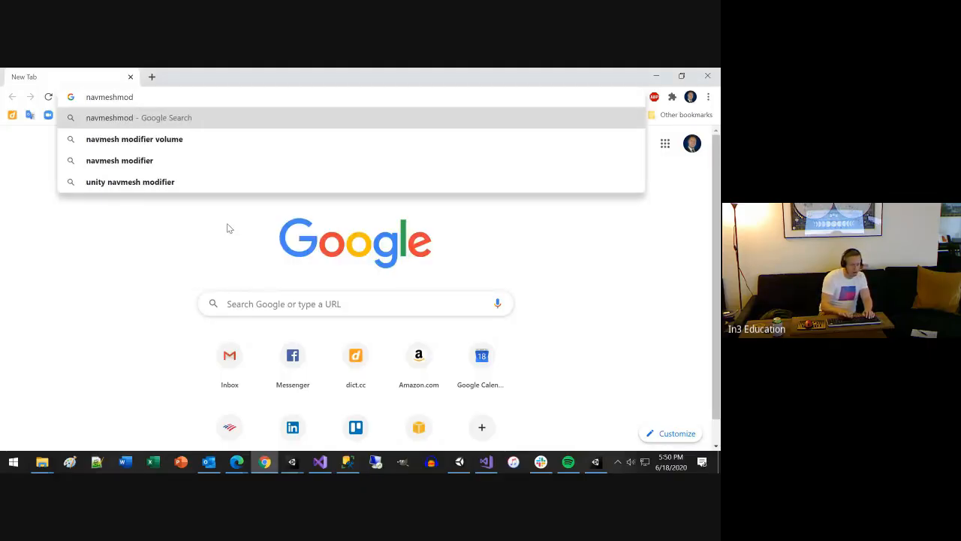
type("ifer")
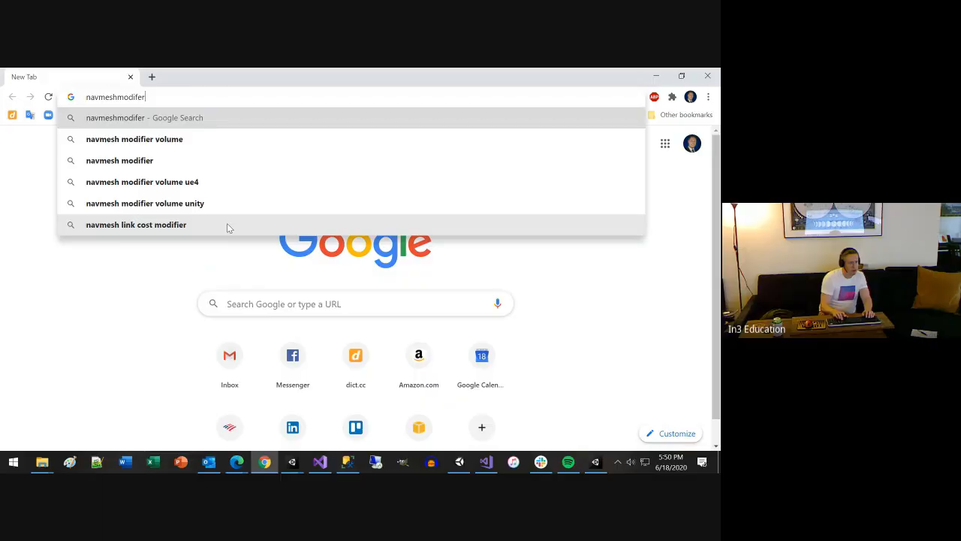
left_click(202, 122)
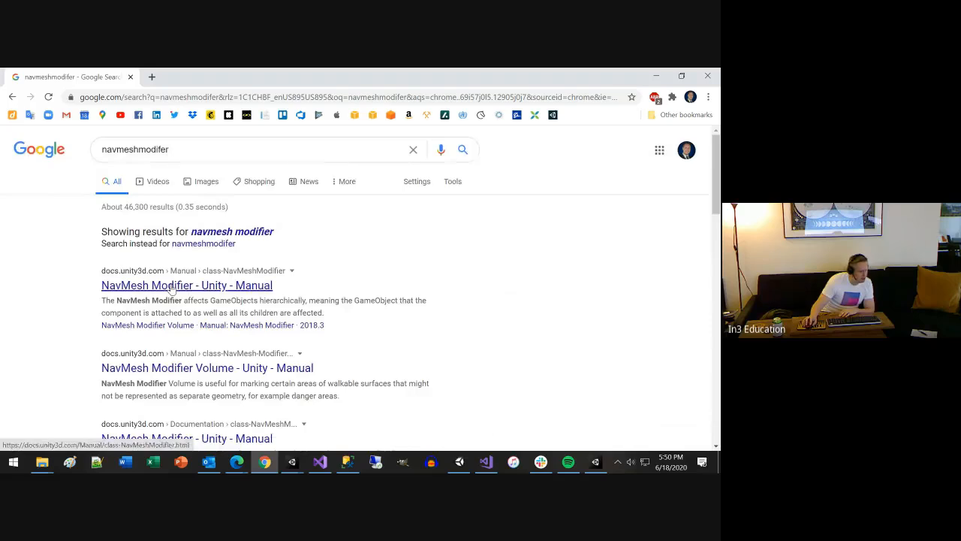
Change the Google search to "navmeshagent" and open Unity's Scripting API page for NavMeshAgent
left_click(205, 153)
key("BackSpace")
key("BackSpace")
key("BackSpace")
key("BackSpace")
key("BackSpace")
key("BackSpace")
key("BackSpace")
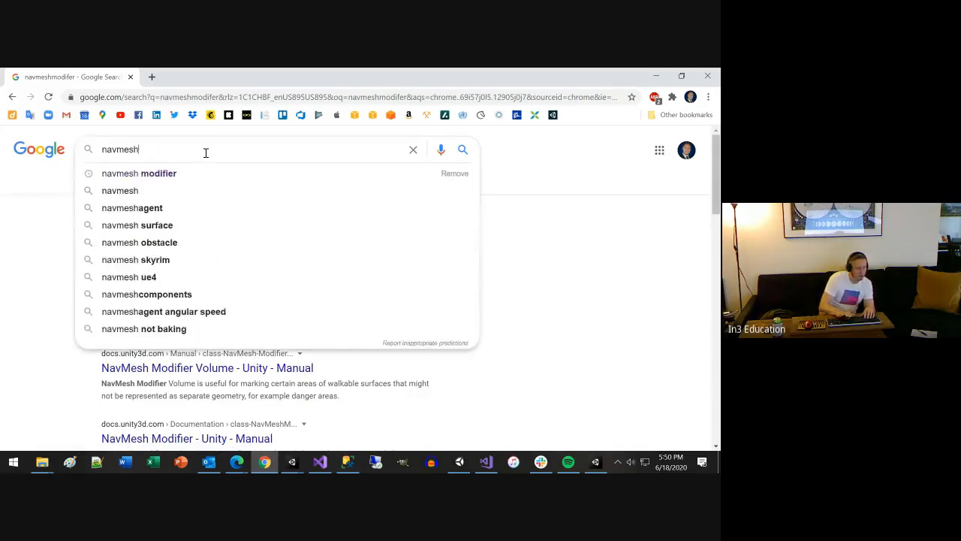
type("ag")
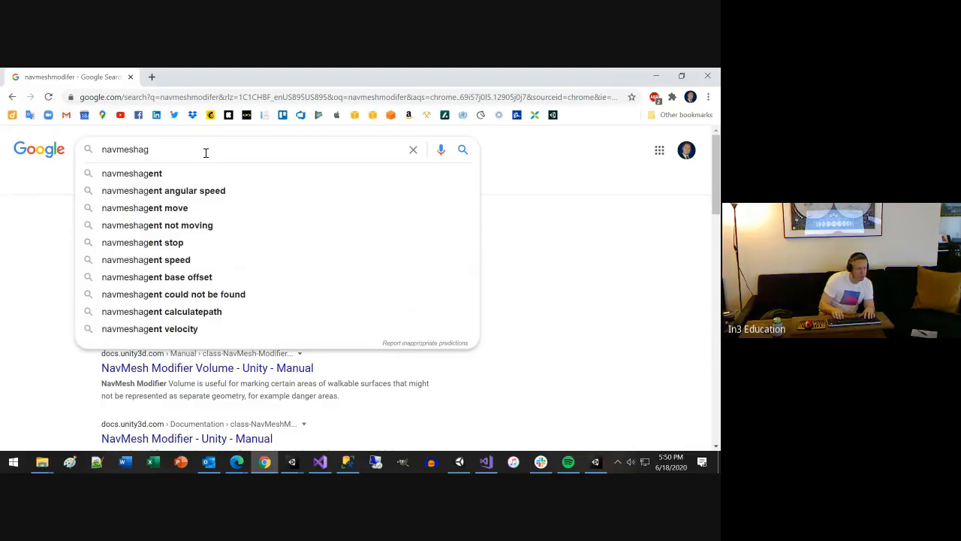
key("Down")
key("Return")
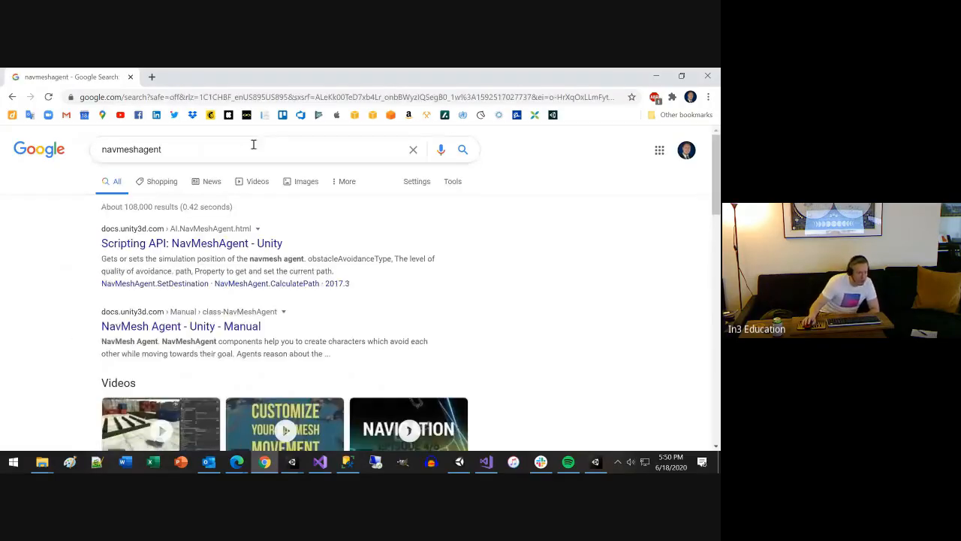
left_click(234, 247)
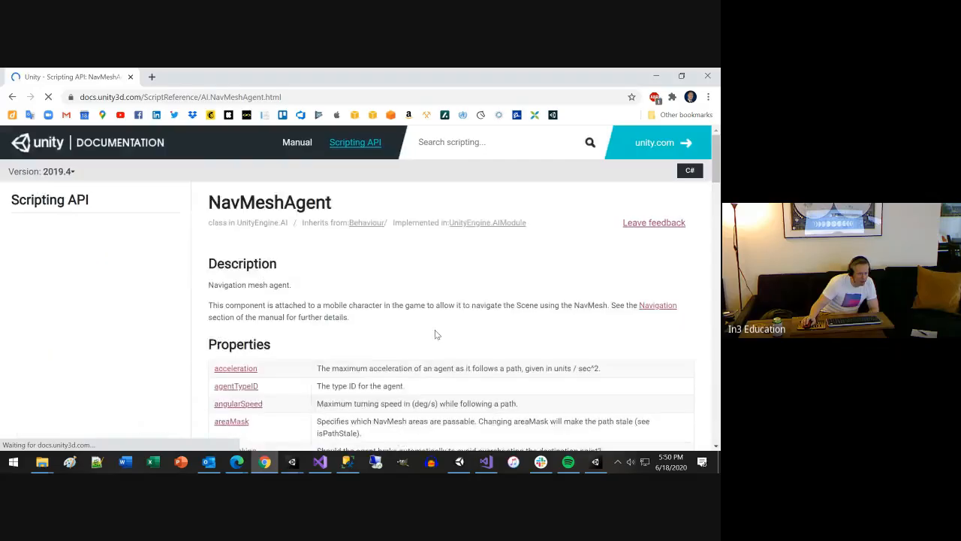
Examine the properties and public methods documented for the NavMeshAgent class
scroll(433, 332, "down", 3)
scroll(432, 338, "down", 4)
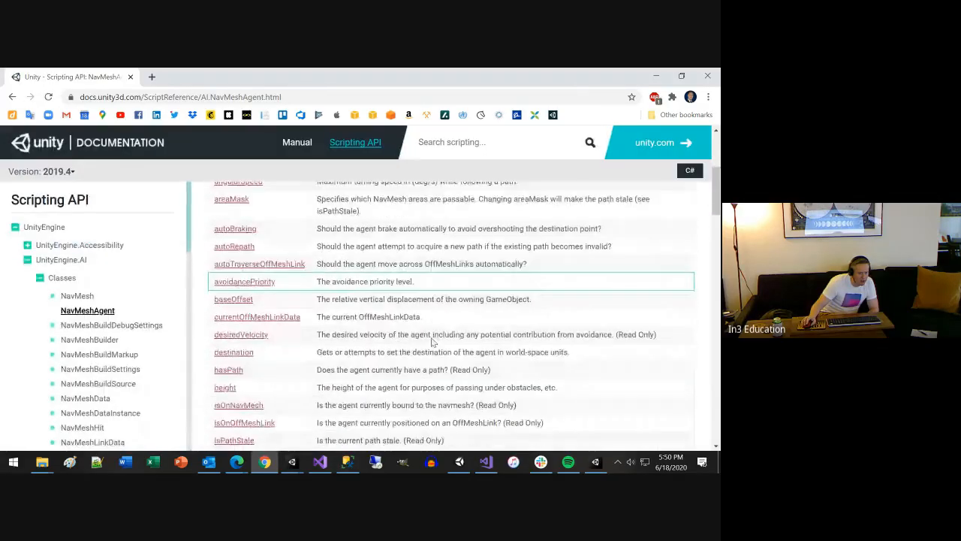
scroll(432, 338, "down", 4)
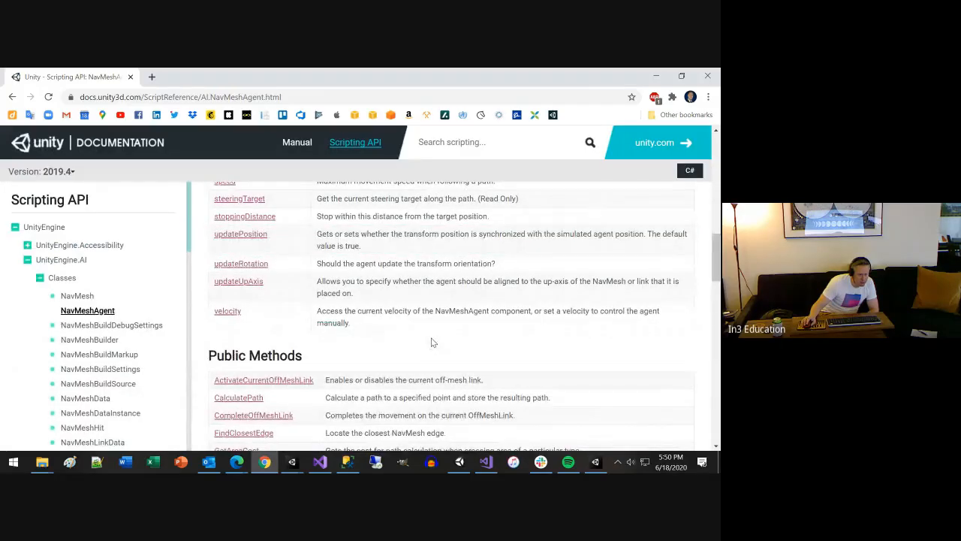
scroll(432, 343, "down", 3)
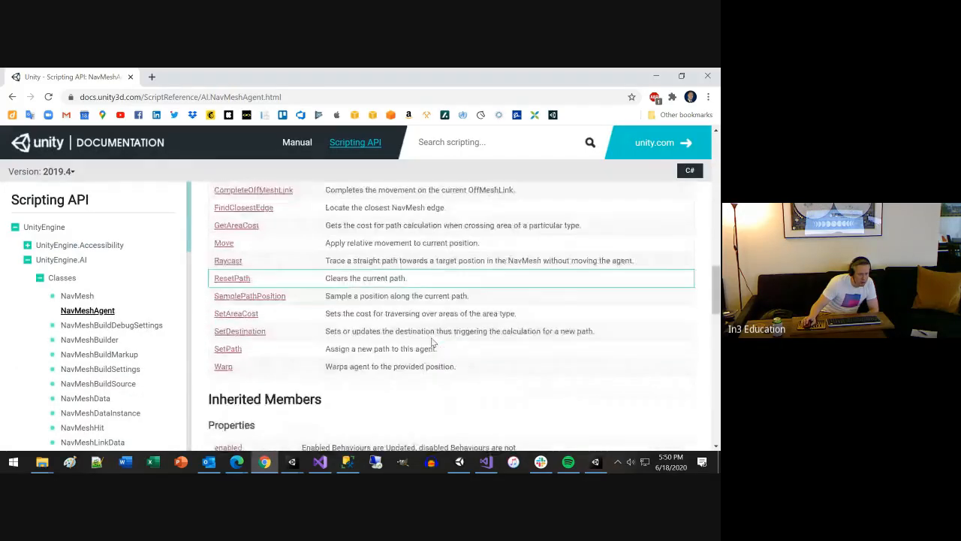
scroll(431, 342, "up", 5)
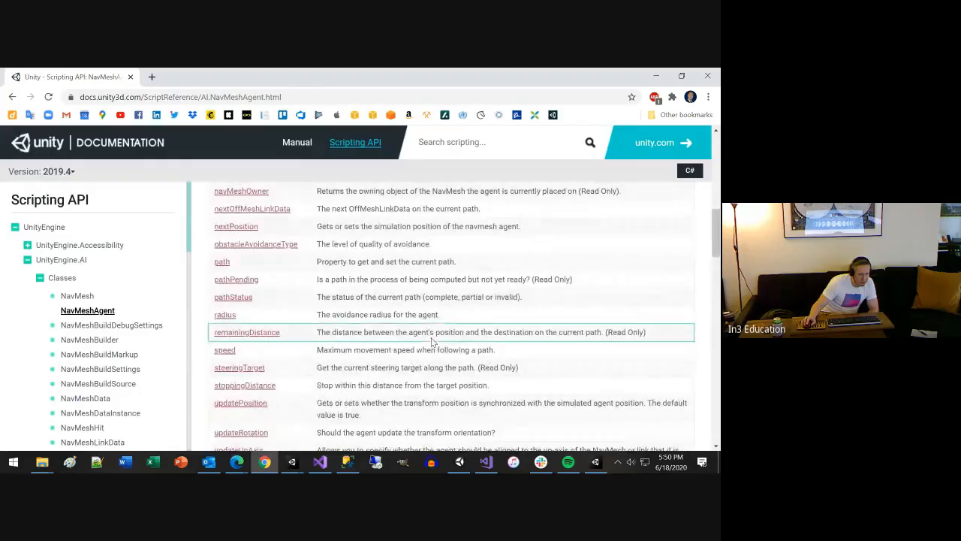
scroll(432, 342, "down", 5)
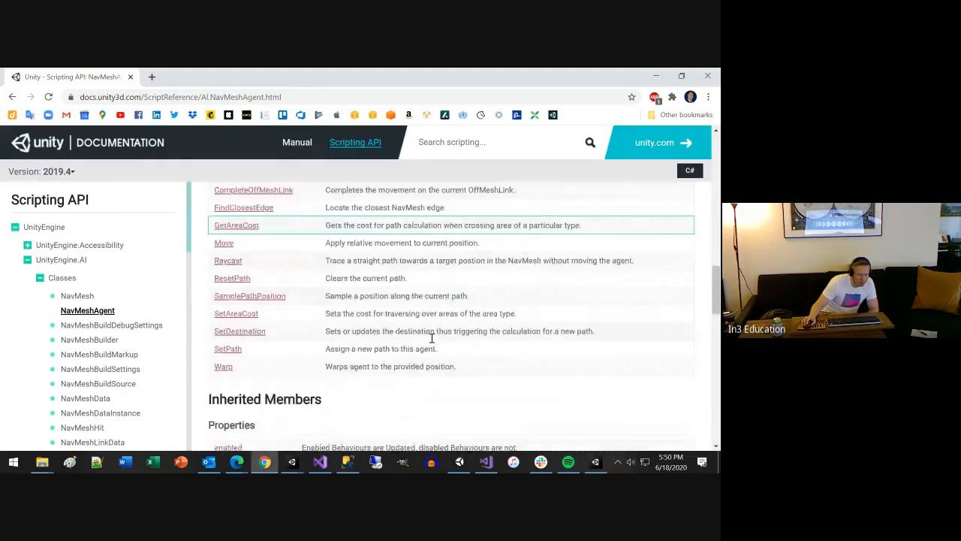
scroll(432, 339, "down", 1)
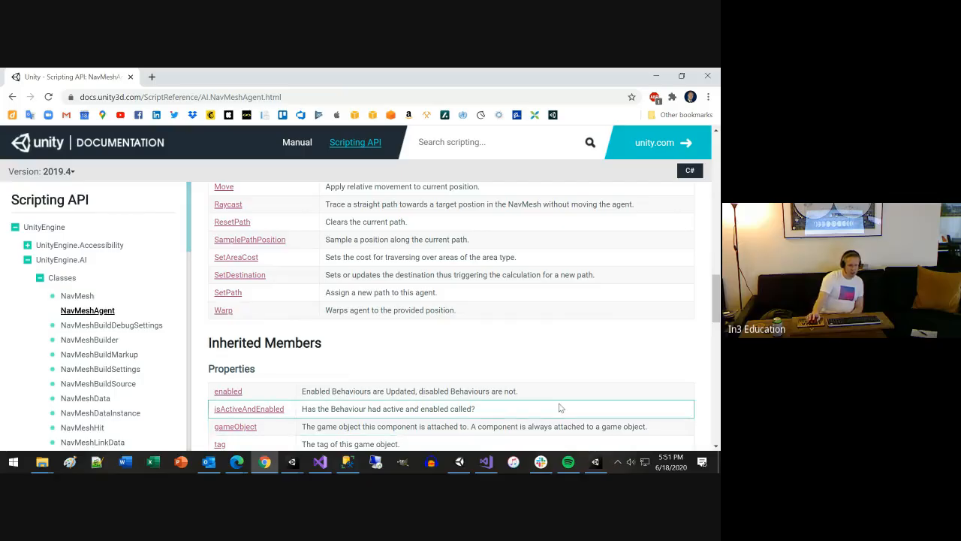
Examine the NavMeshAgent page's inherited properties, public methods, static methods and operators, and return to its own Properties list
scroll(503, 389, "down", 1)
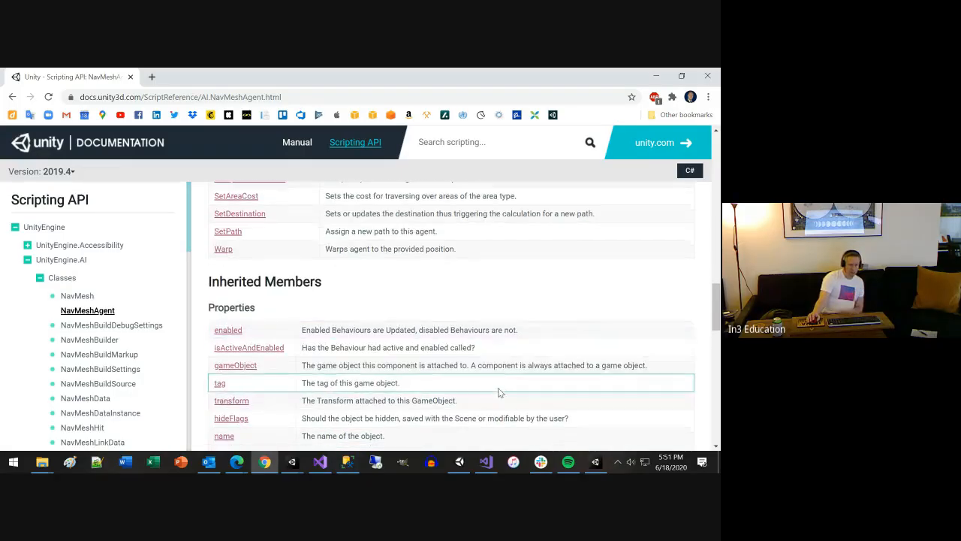
scroll(497, 387, "down", 3)
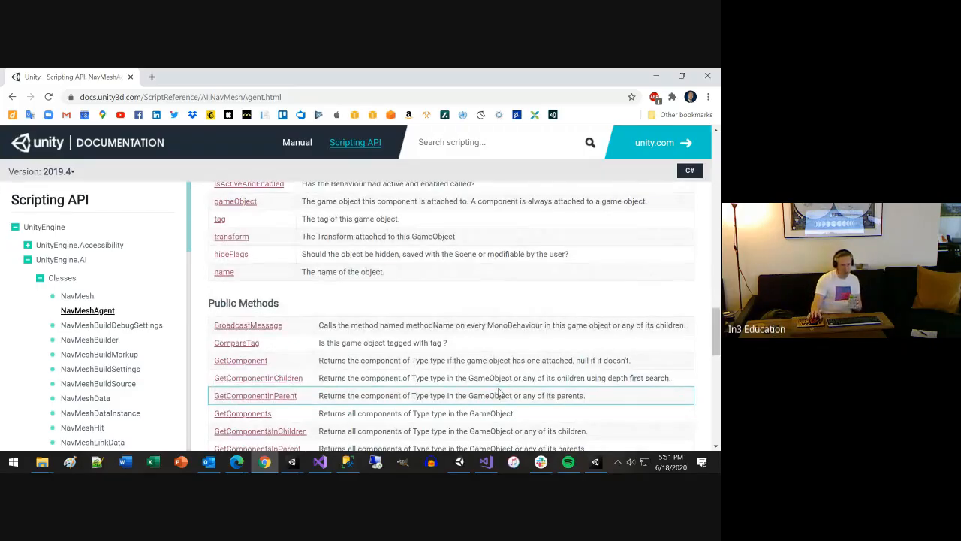
scroll(500, 391, "down", 4)
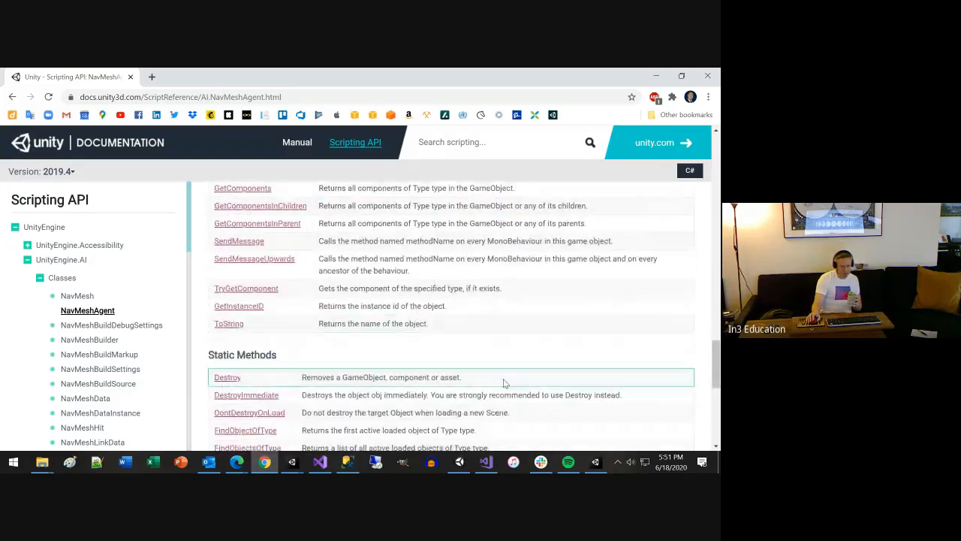
scroll(503, 379, "down", 1)
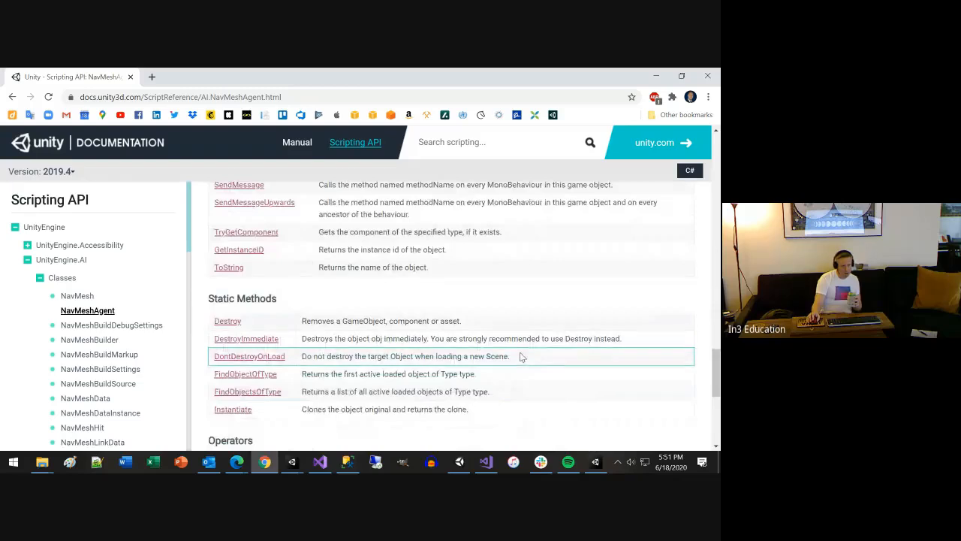
scroll(522, 357, "down", 3)
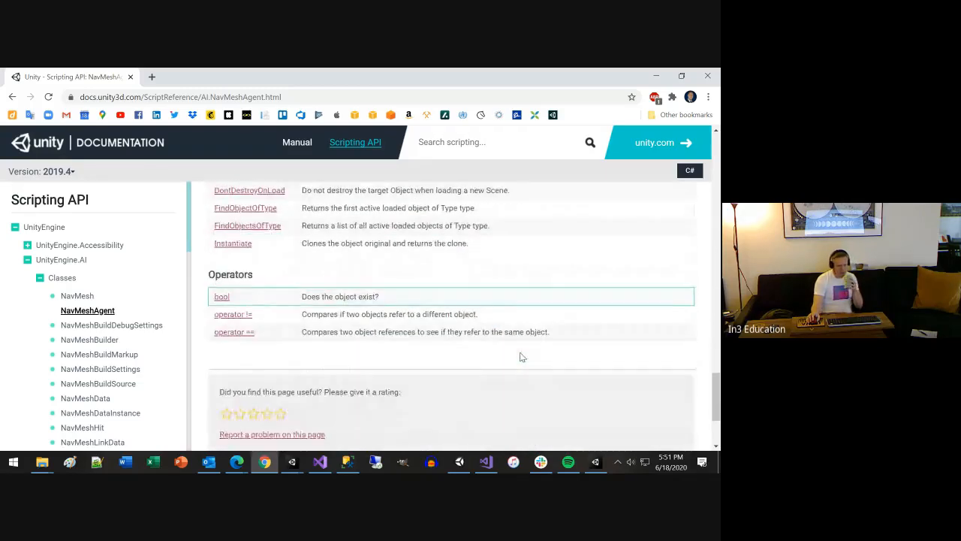
scroll(522, 357, "up", 3)
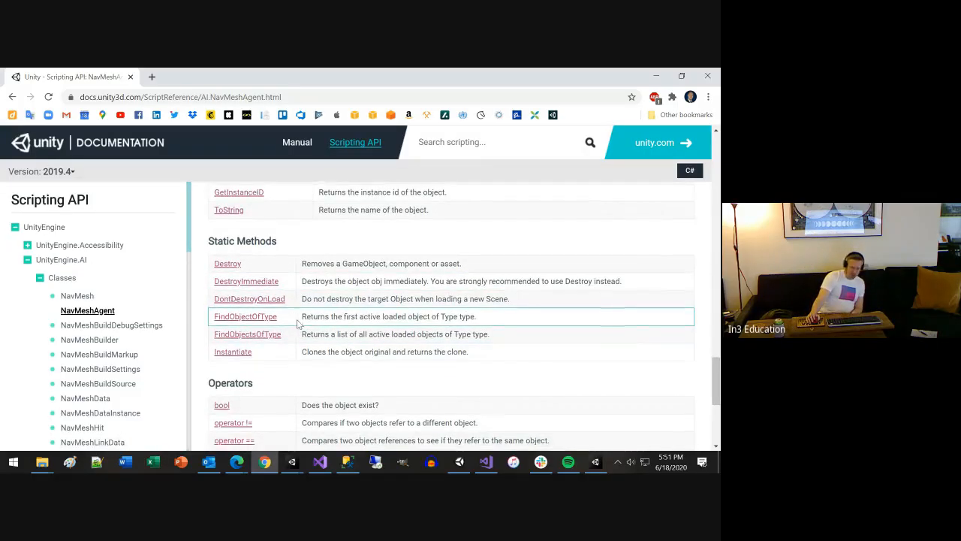
scroll(298, 323, "up", 3)
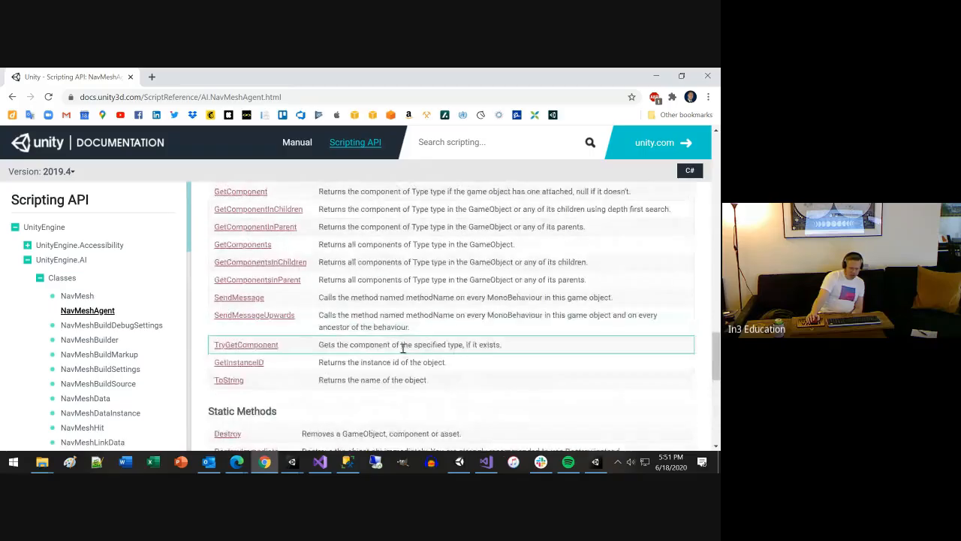
scroll(403, 348, "up", 4)
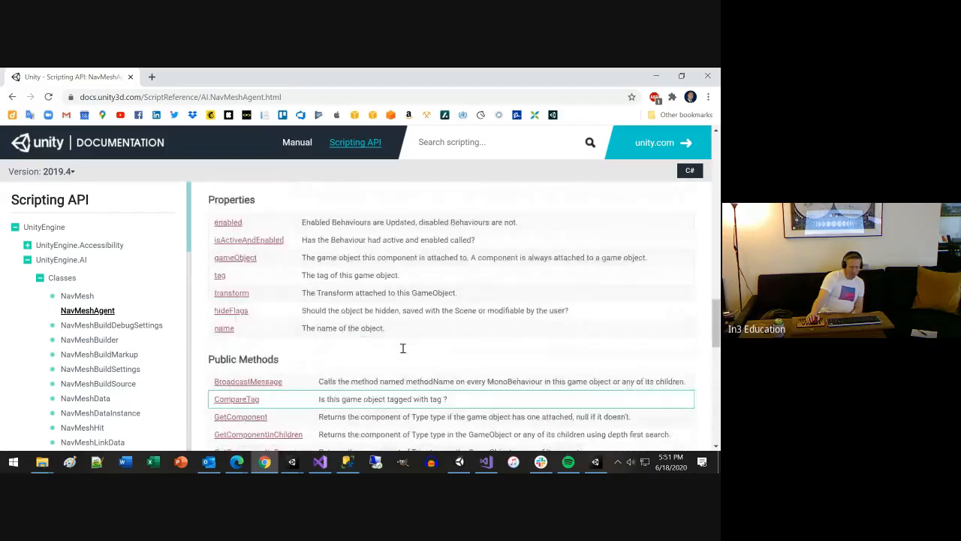
scroll(405, 350, "up", 2)
scroll(405, 350, "up", 1)
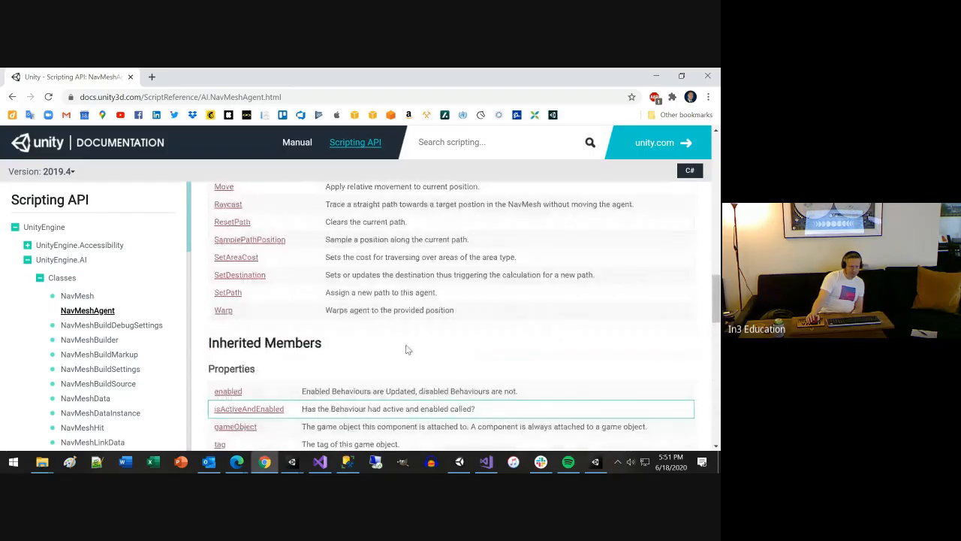
scroll(406, 349, "down", 2)
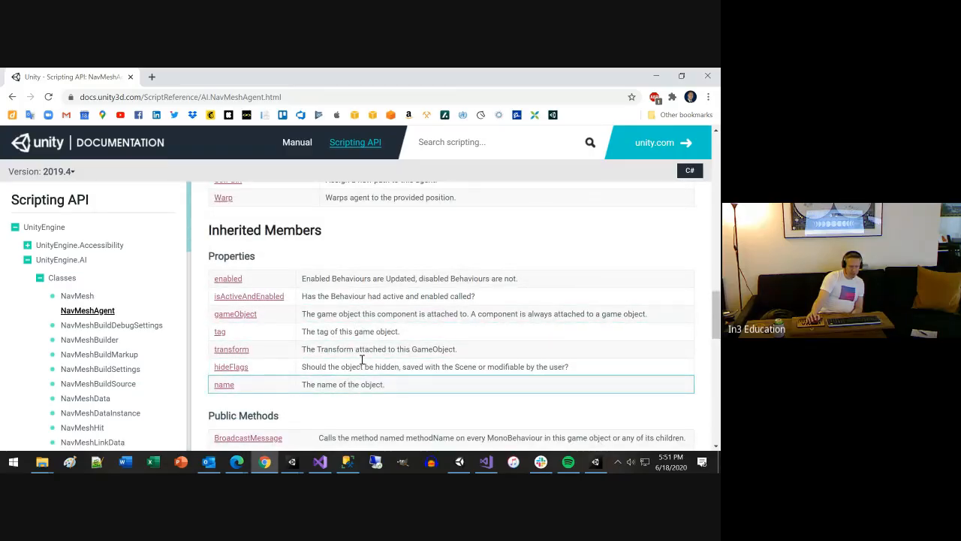
scroll(338, 346, "down", 1)
scroll(315, 313, "up", 1)
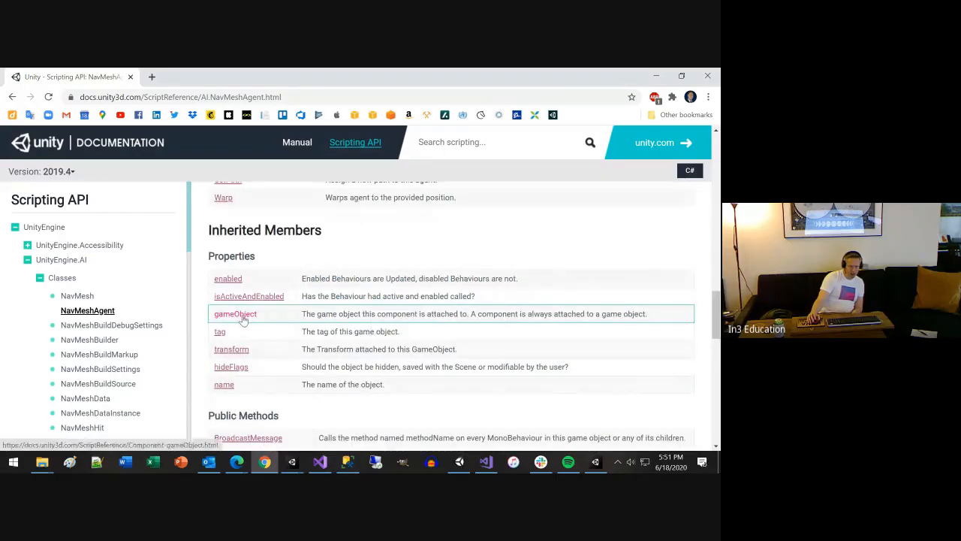
scroll(360, 336, "up", 1)
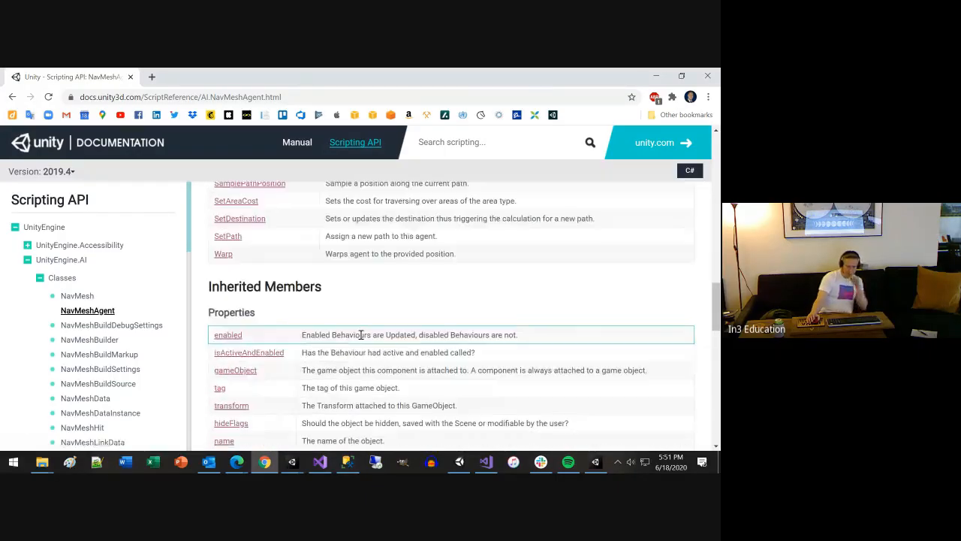
scroll(380, 339, "up", 3)
scroll(379, 338, "up", 6)
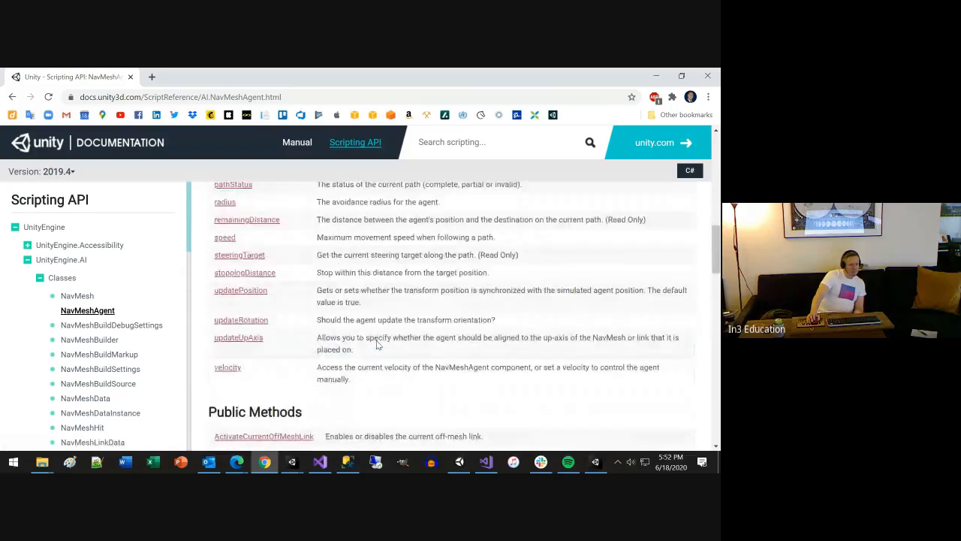
scroll(377, 340, "up", 6)
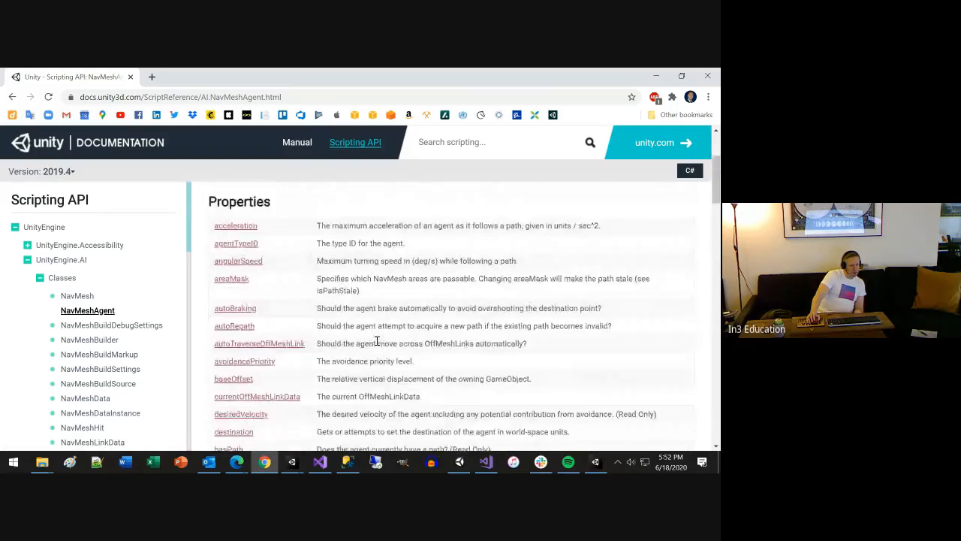
scroll(378, 344, "down", 3)
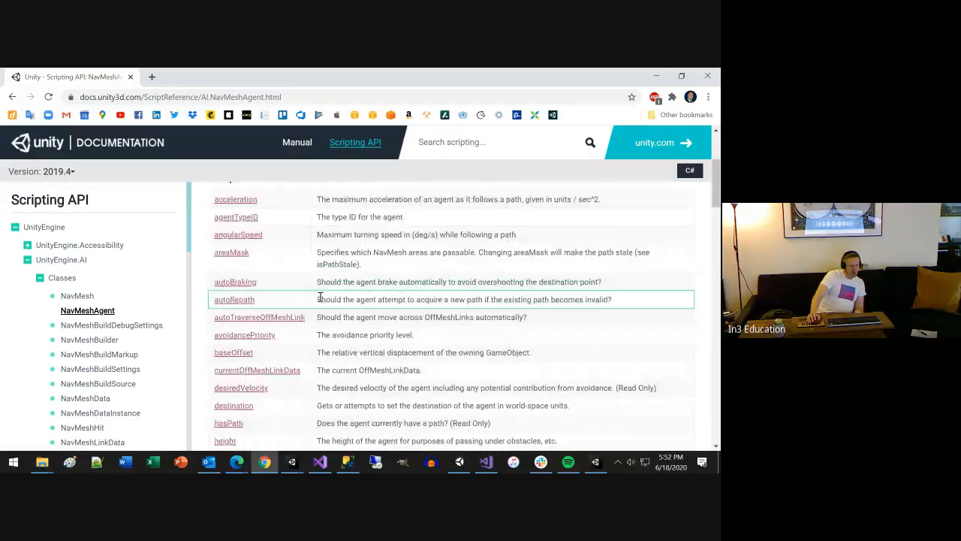
Minimize Chrome to return to Unity and collapse the Player's Nav Mesh Agent component
left_click(658, 75)
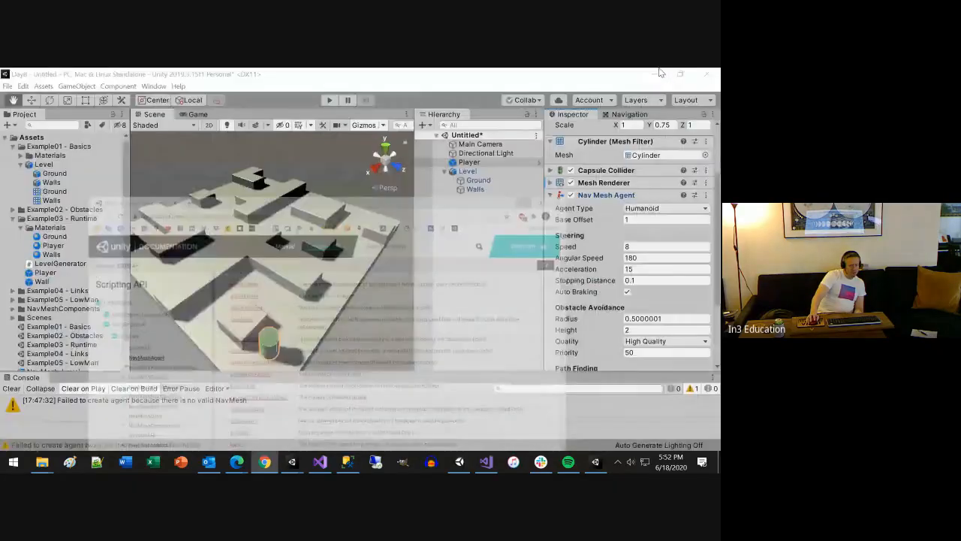
left_click(551, 195)
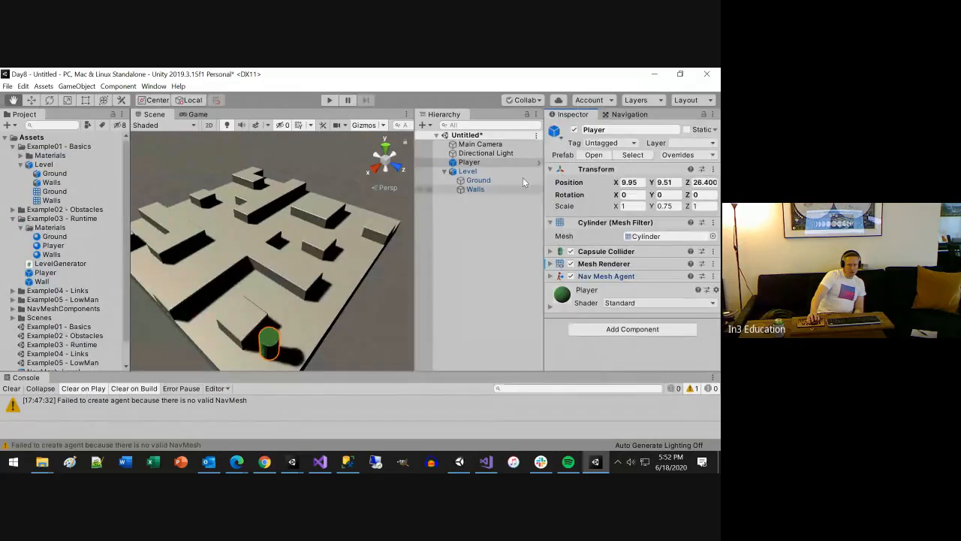
Test-run the scene in Play mode, stop it, and collapse the Example03 - Runtime and Example01 - Basics asset folders
left_click(329, 100)
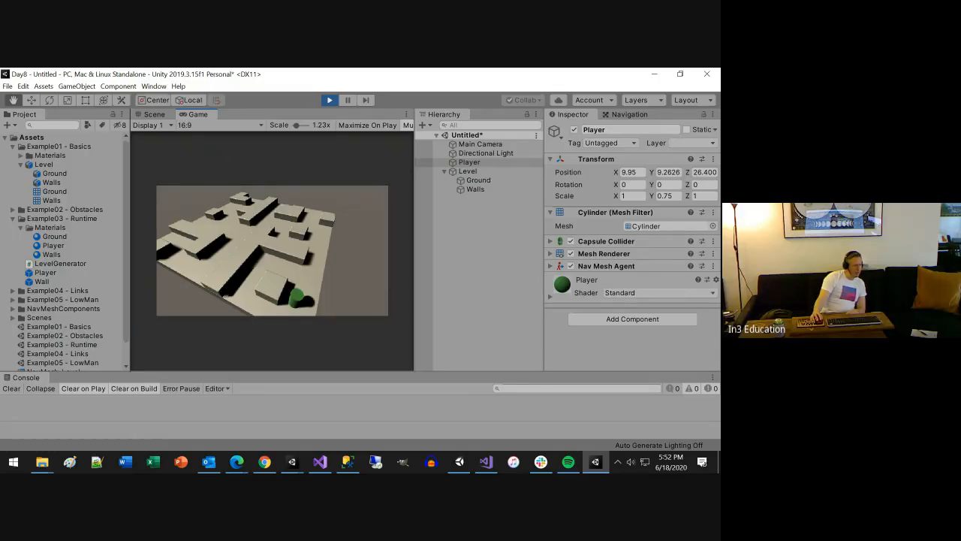
left_click(236, 462)
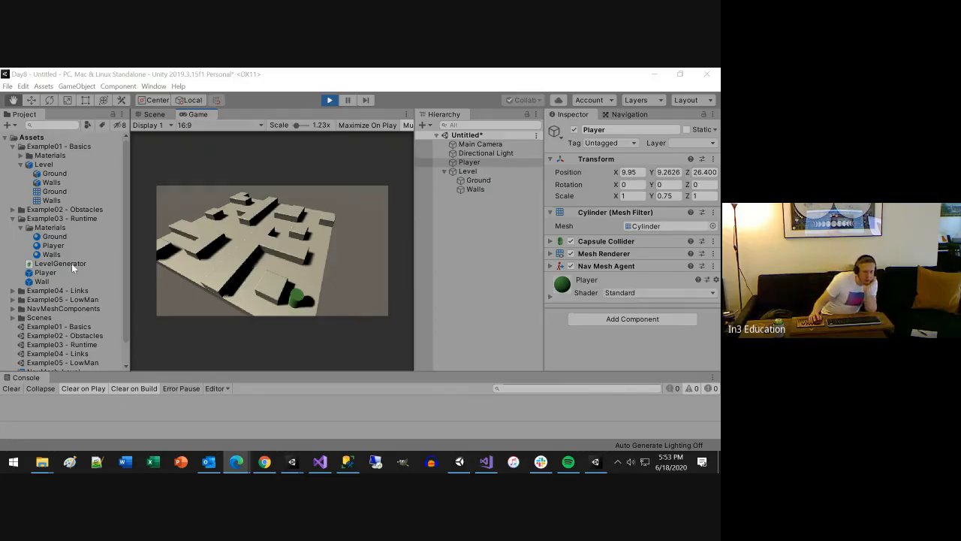
left_click(325, 102)
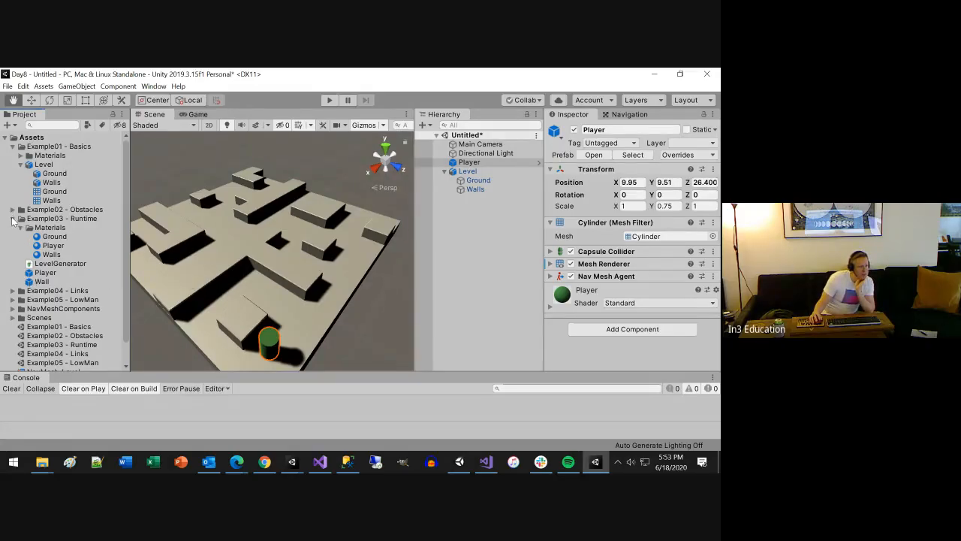
left_click(12, 218)
left_click(12, 147)
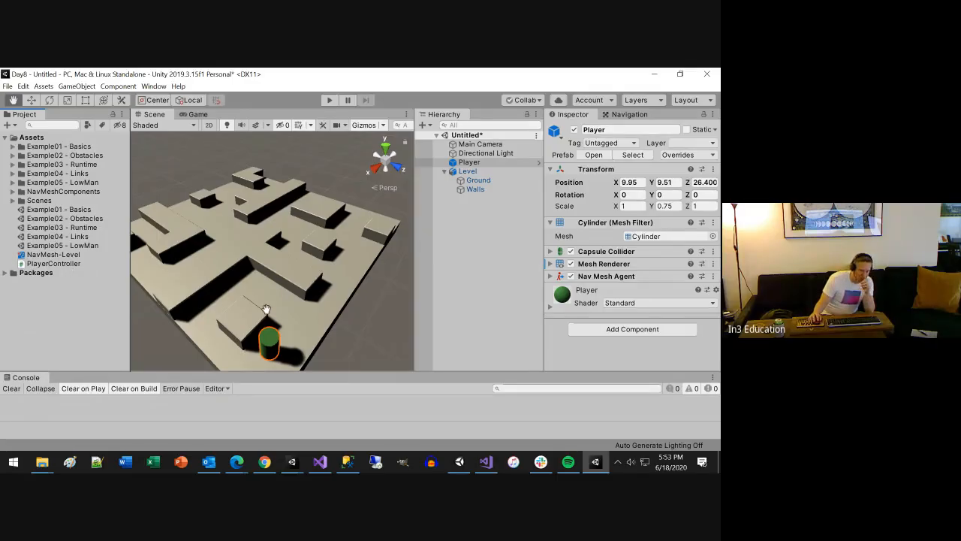
Create a new script named PlayerController2 and add it to the Player as a component
left_click(633, 329)
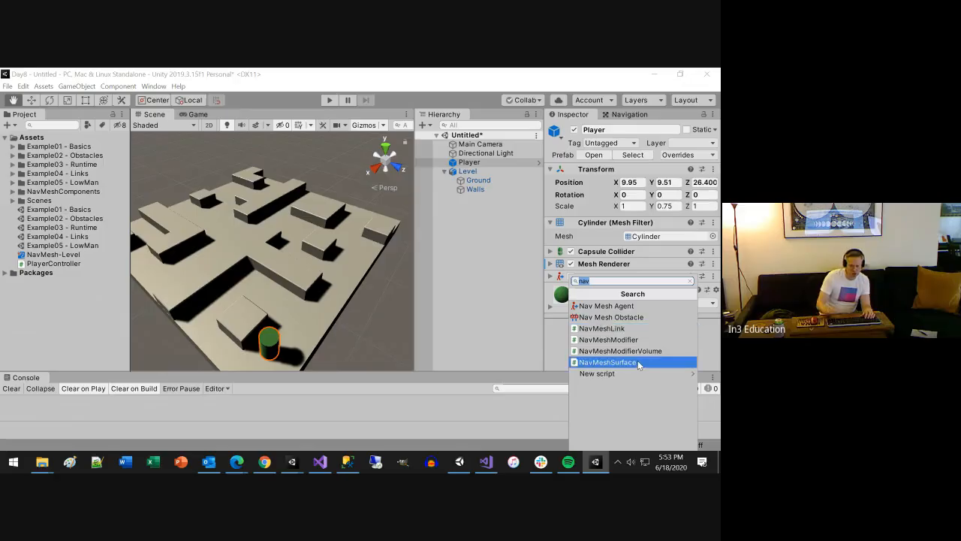
type("Play")
key("BackSpace")
key("BackSpace")
key("BackSpace")
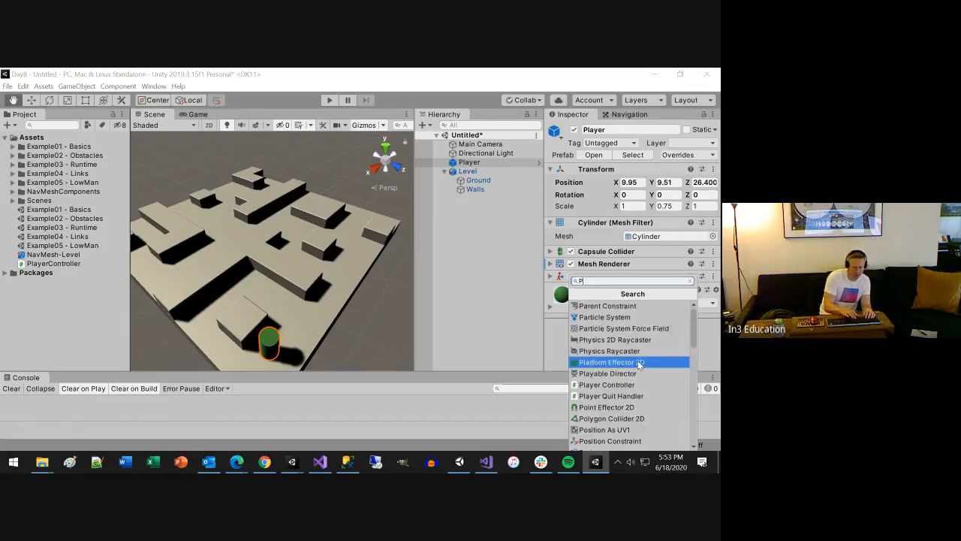
type("layerContr")
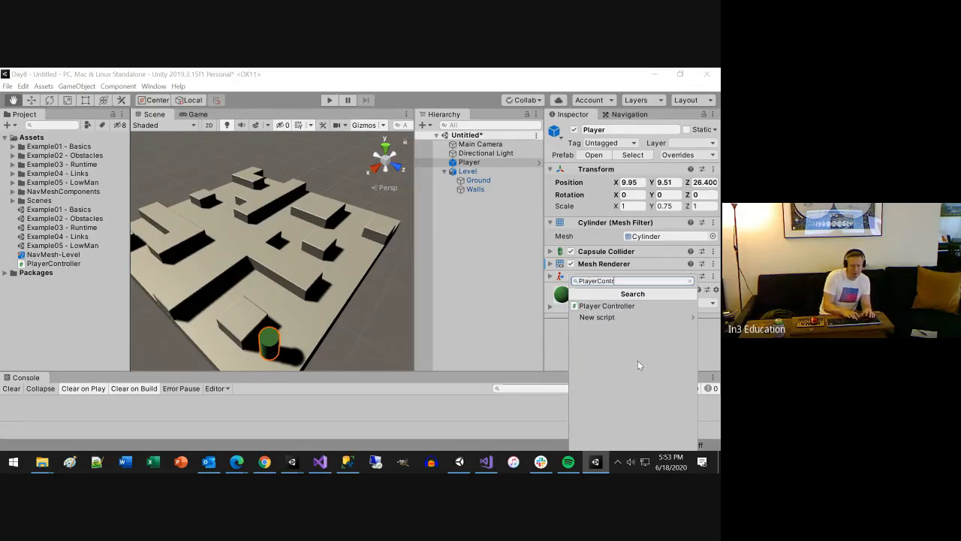
type("oller2")
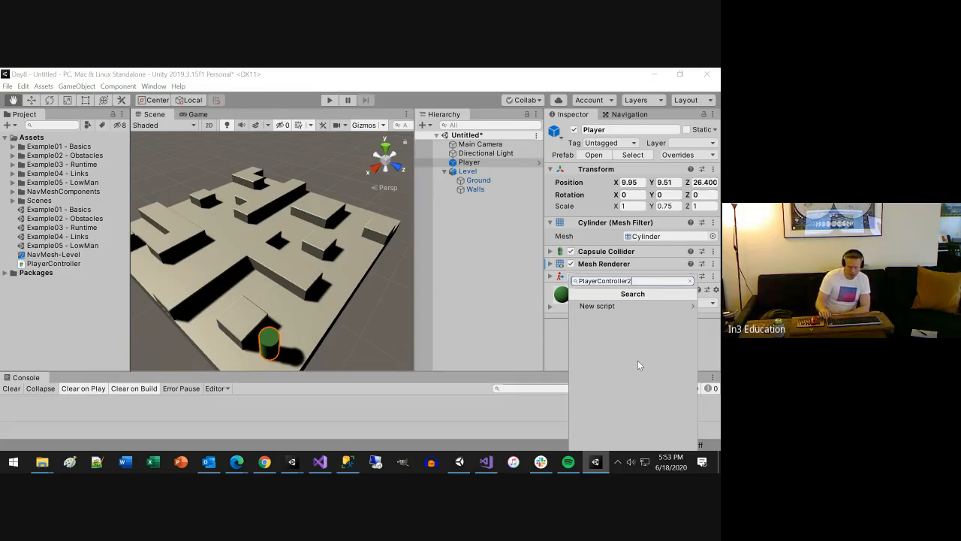
key("ctrl+a")
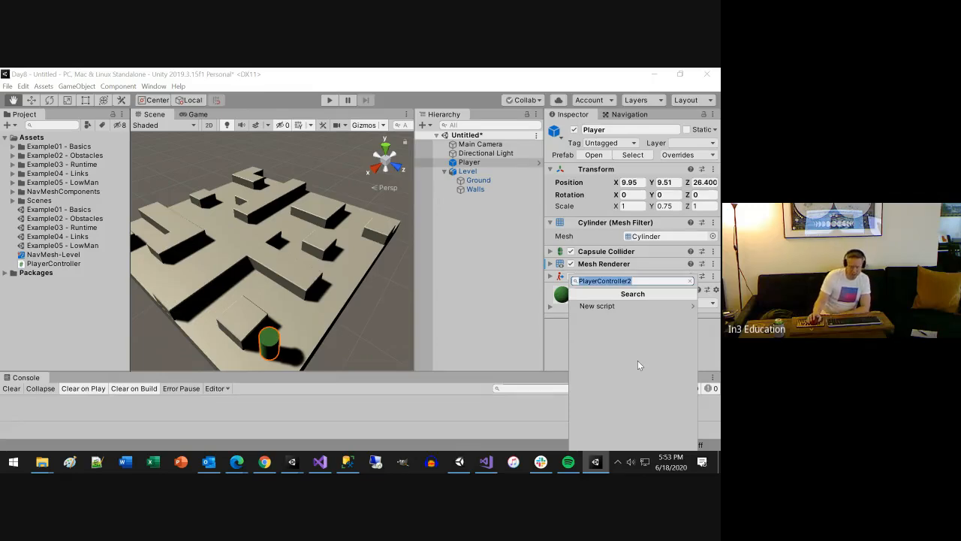
left_click(643, 280)
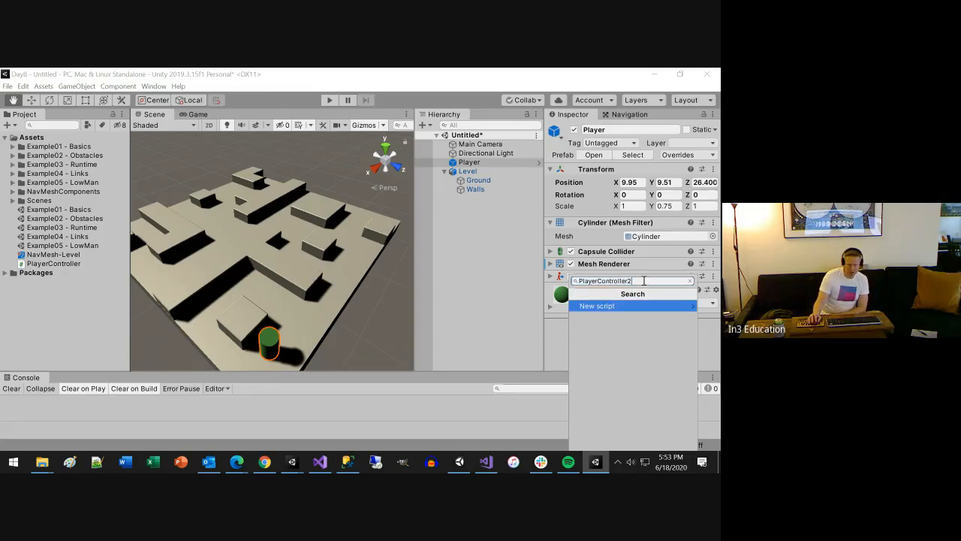
key("Return")
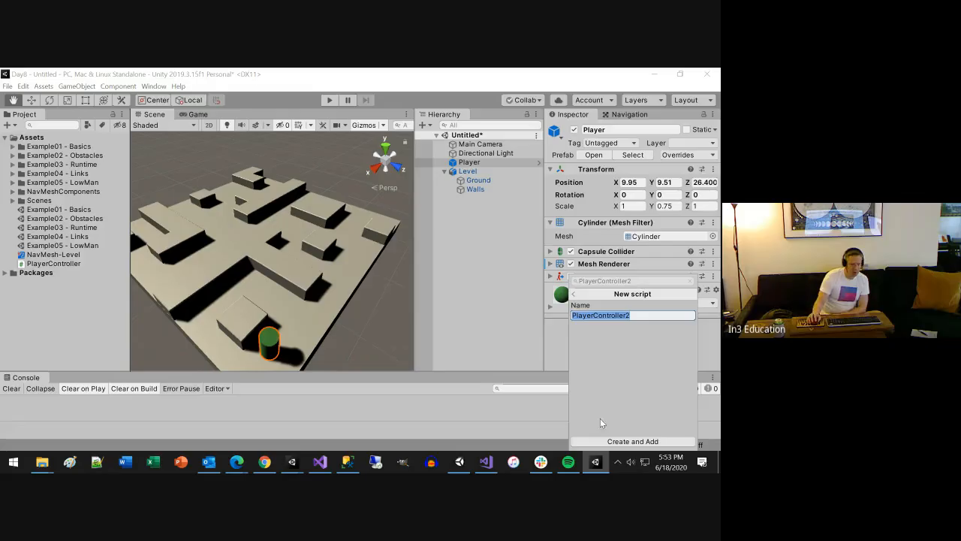
left_click(639, 440)
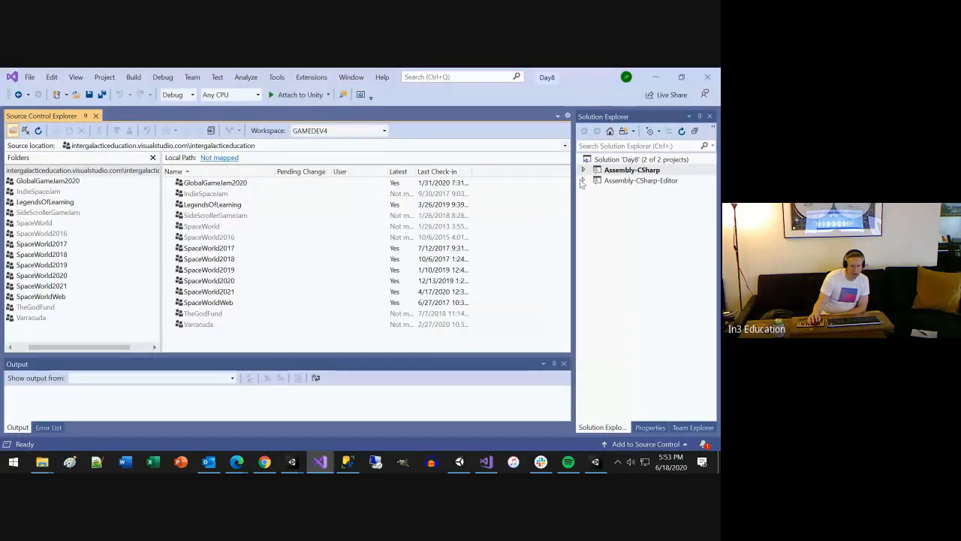
Open the PlayerController2 script from Unity's assets in Visual Studio, and open PlayerController.cs from Assembly-CSharp's Assets folder
left_click(654, 76)
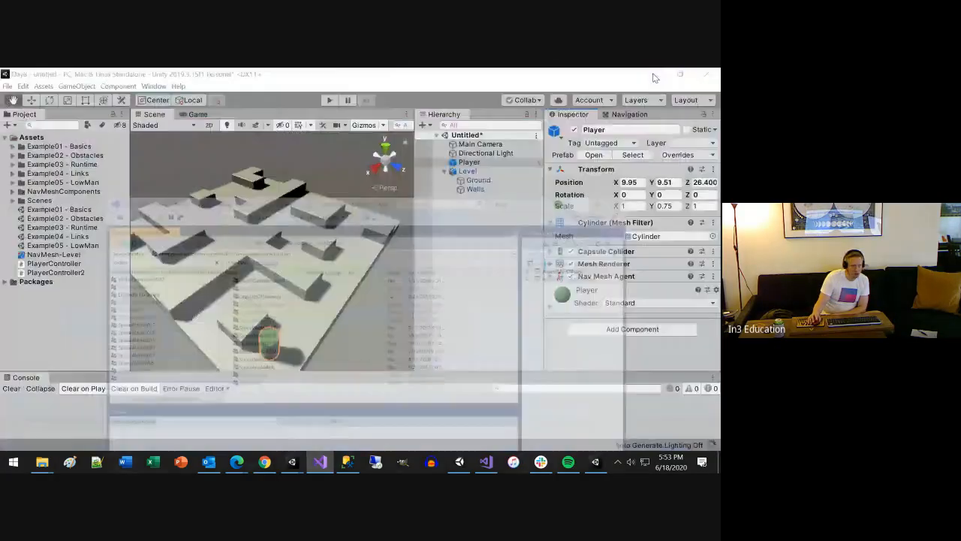
double_click(69, 272)
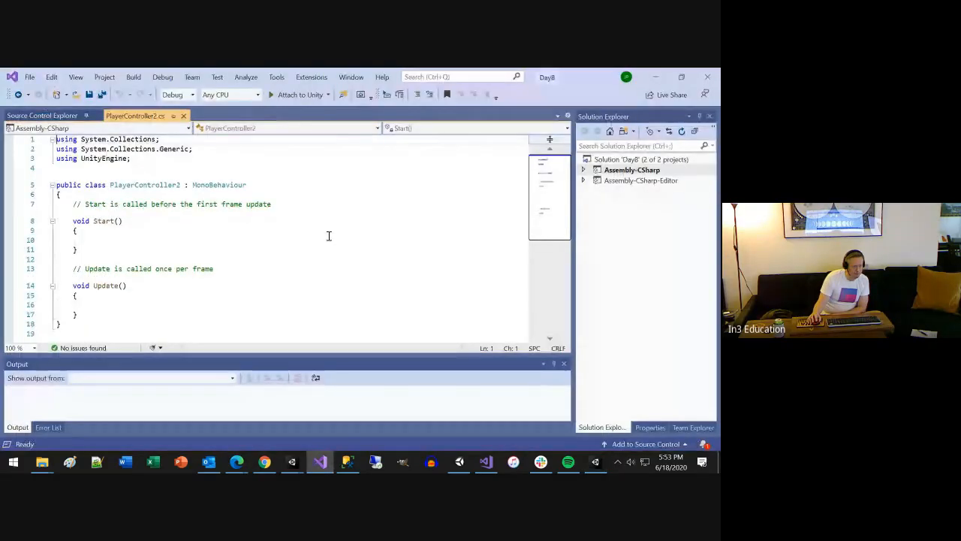
left_click(584, 169)
left_click(595, 192)
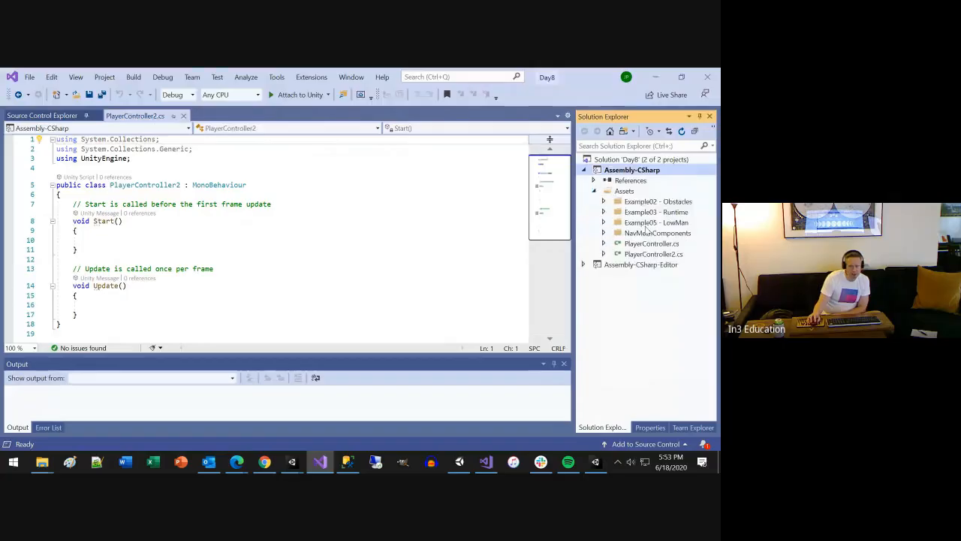
left_click(647, 245)
double_click(647, 244)
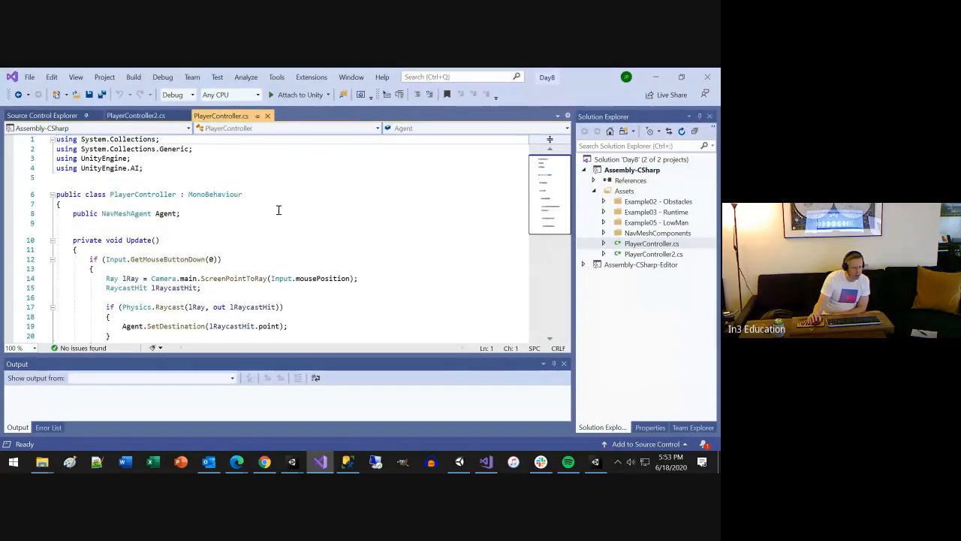
Examine PlayerController's NavMeshAgent field and the GetMouseButtonDown(0) condition in its Update method
scroll(150, 199, "down", 1)
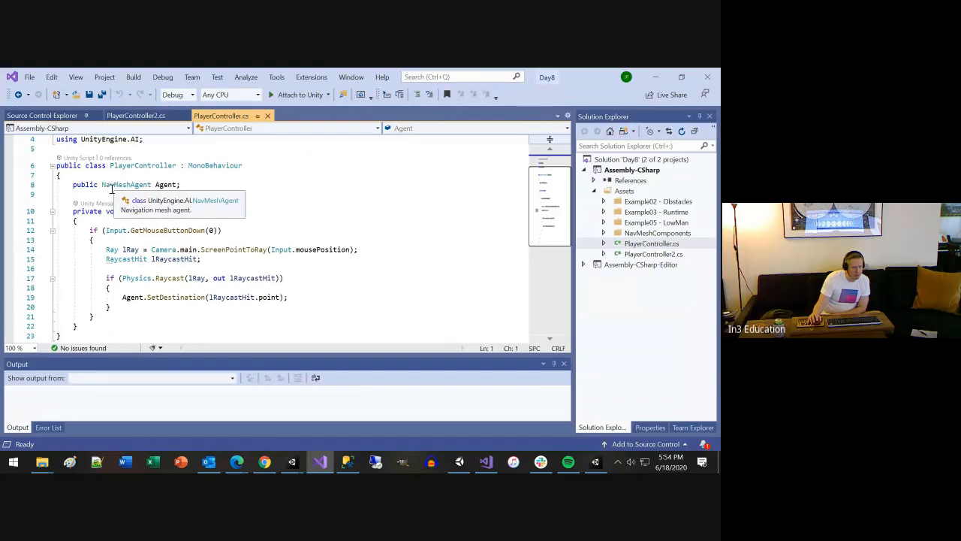
mouse_move(124, 184)
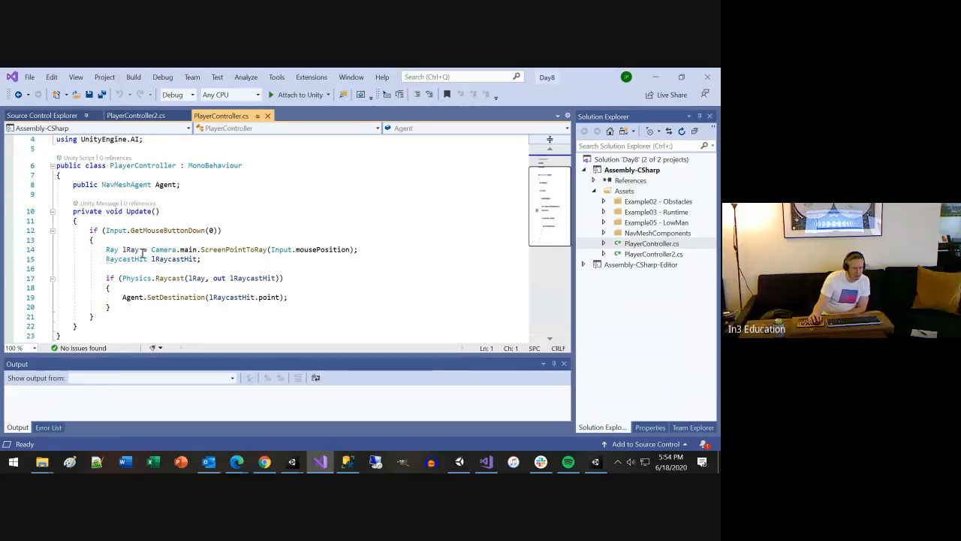
key("alt+Tab")
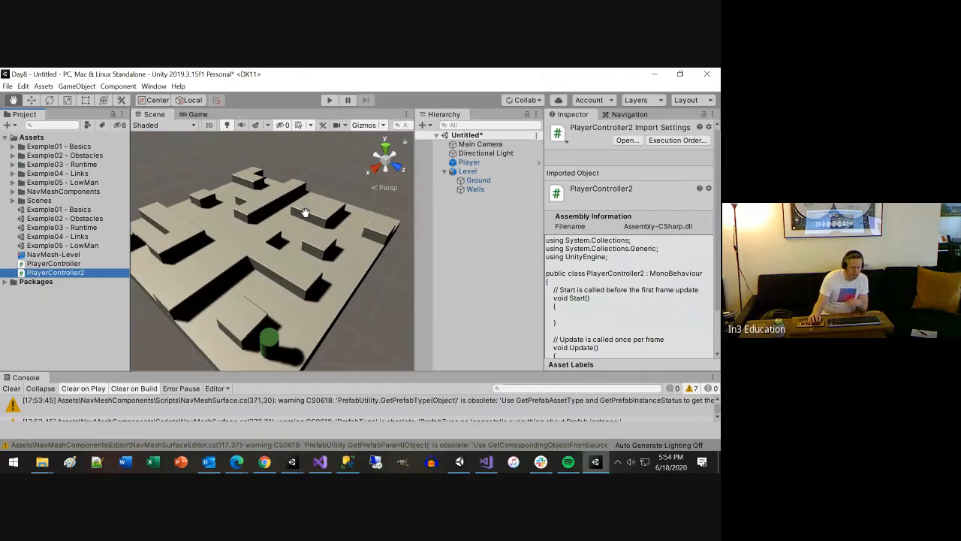
key("alt+Tab")
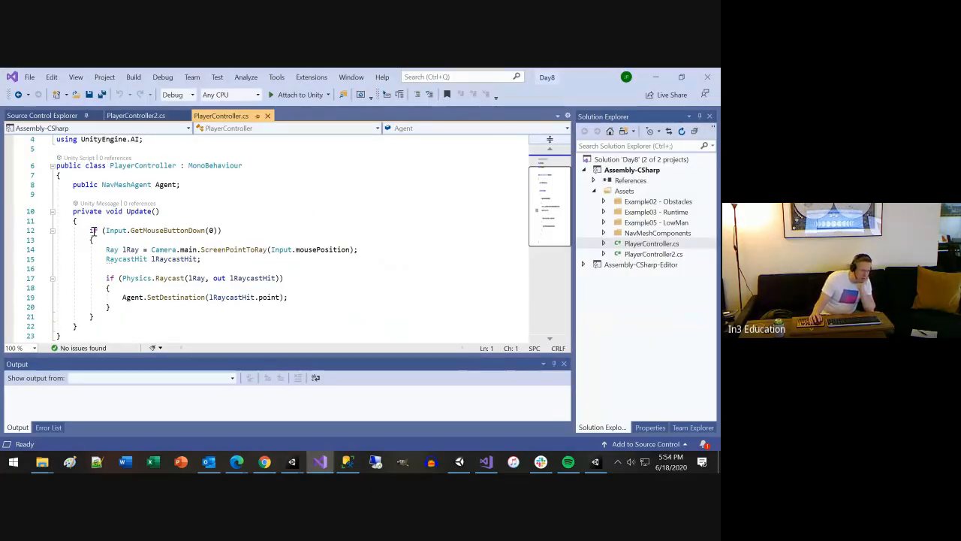
left_click_drag(89, 230, 236, 230)
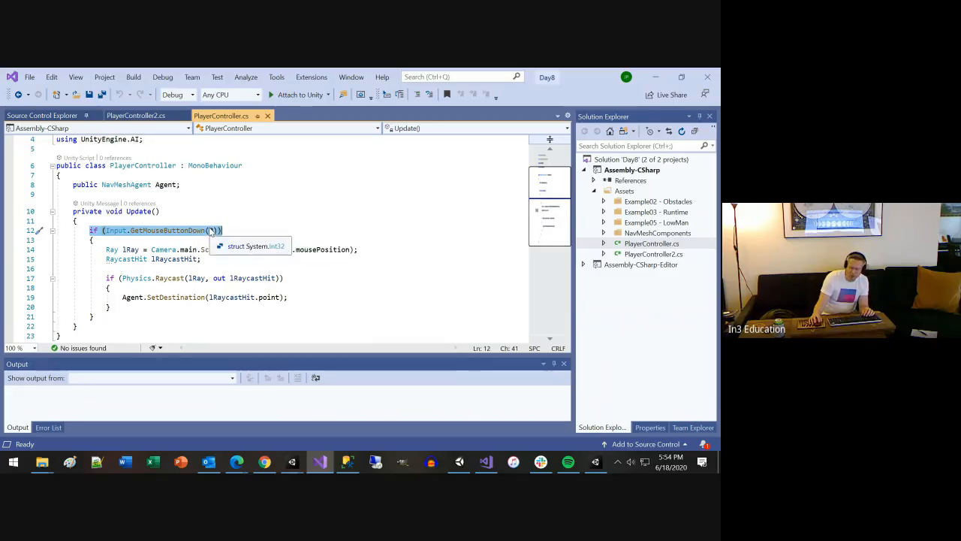
left_click(210, 230)
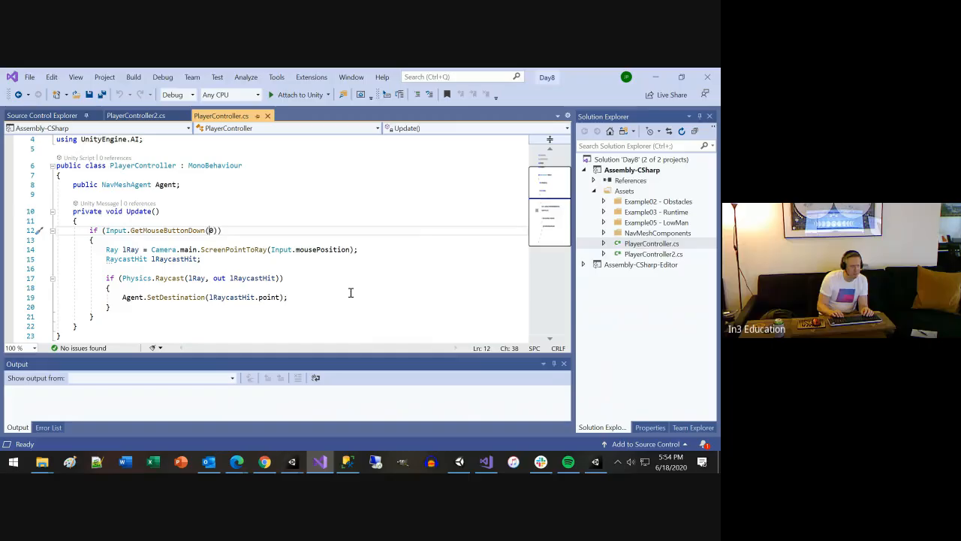
Start an Input.get expression after GetMouseButtonDown(0) inside the if condition on line 12
key("Right")
key("Right")
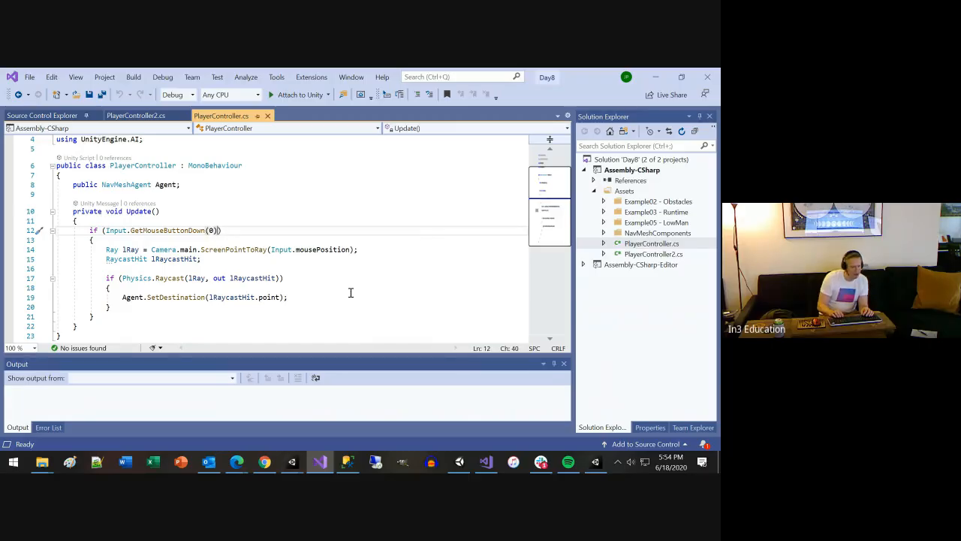
type("In")
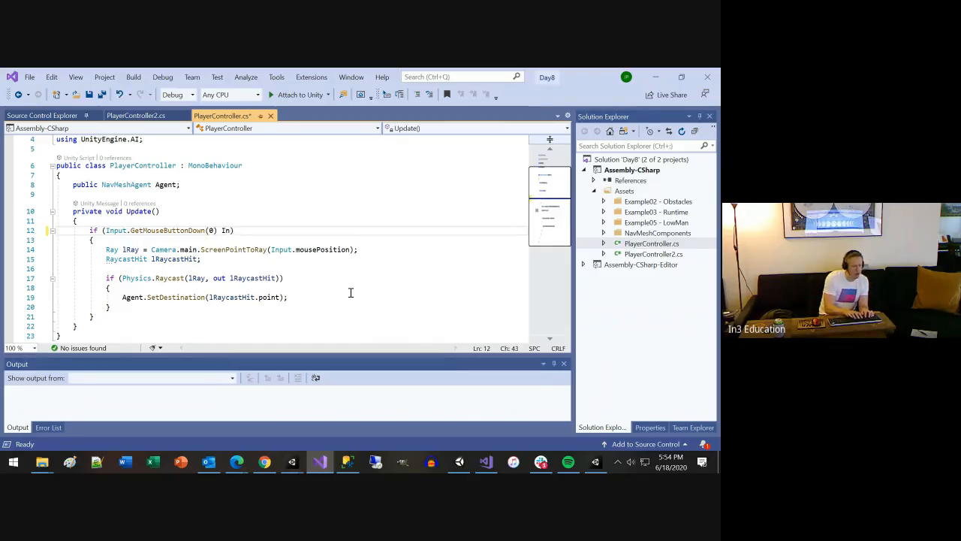
type("put/")
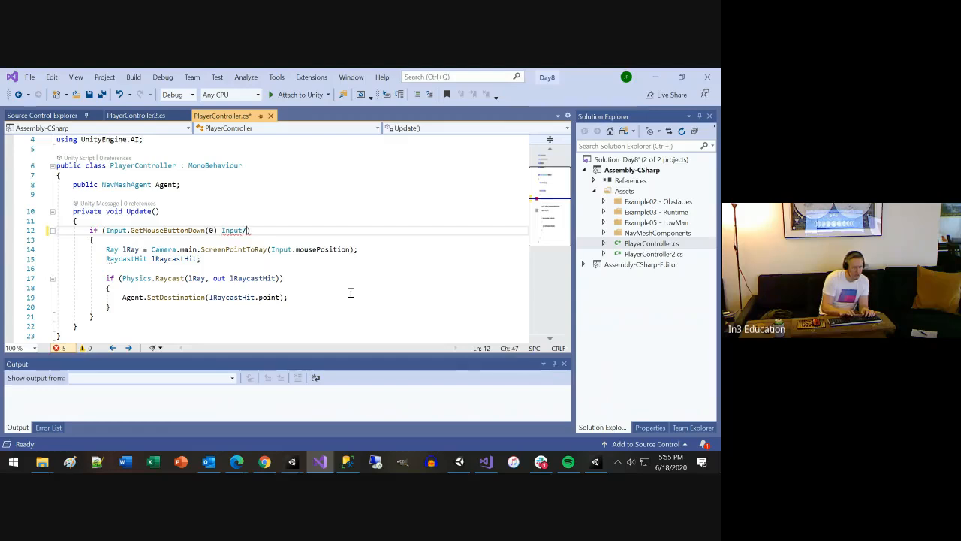
key("BackSpace")
type(".")
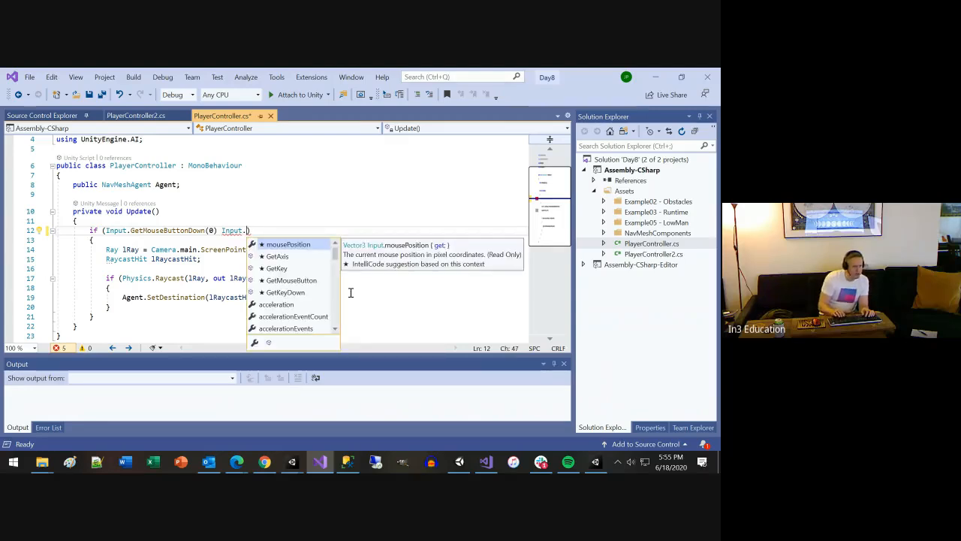
type("get")
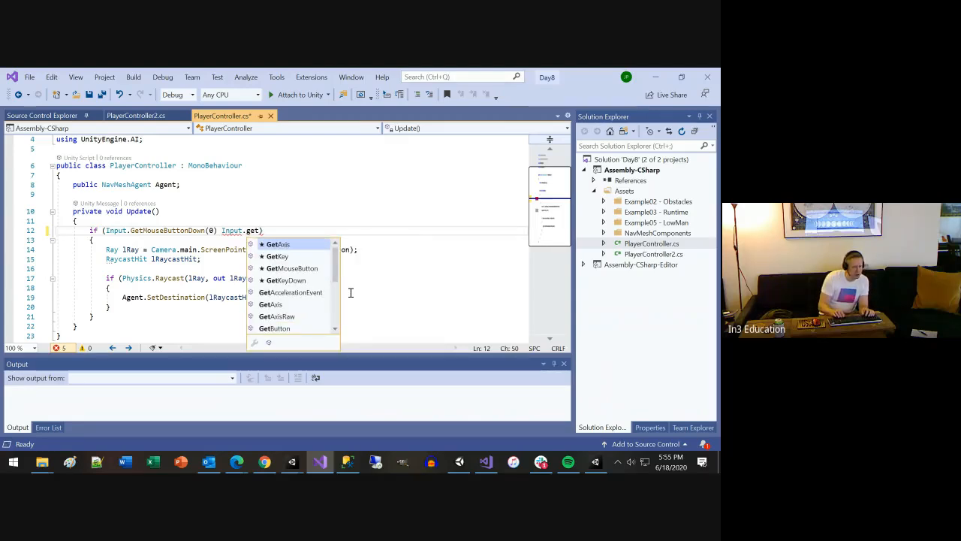
Extend the expression to Input.getmouse and compare the suggested descriptions of GetMouseButton, GetMouseButtonDown and GetMouseButtonUp
key("Down")
key("Down")
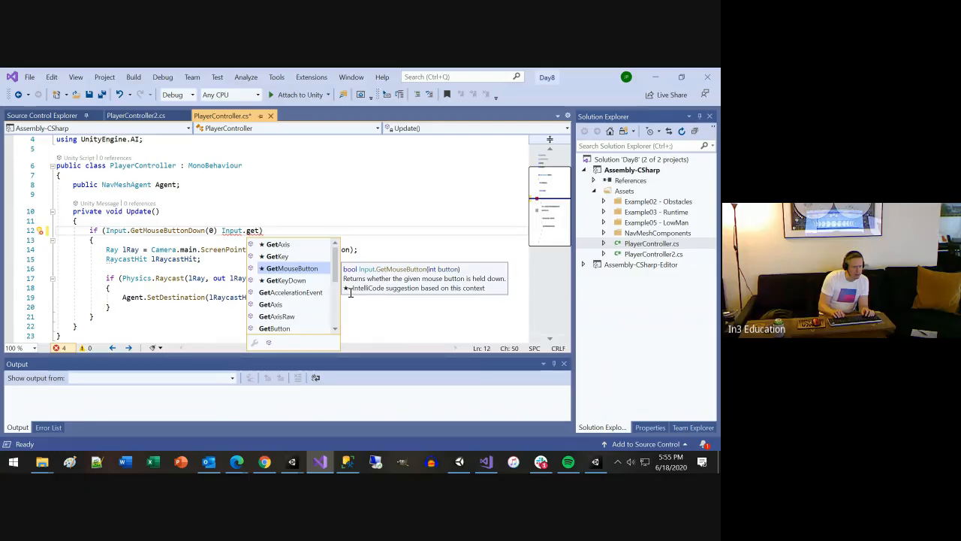
type("mouse")
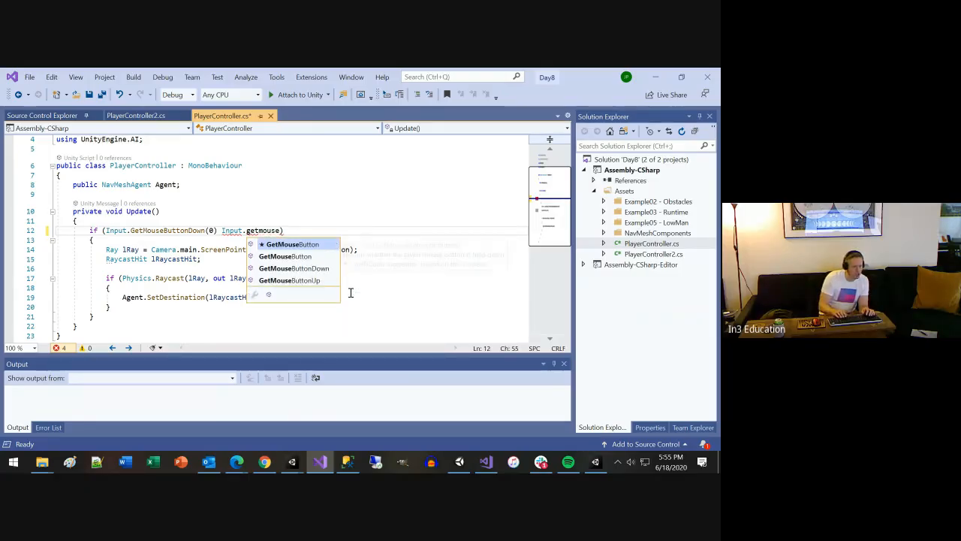
key("Down")
key("Down")
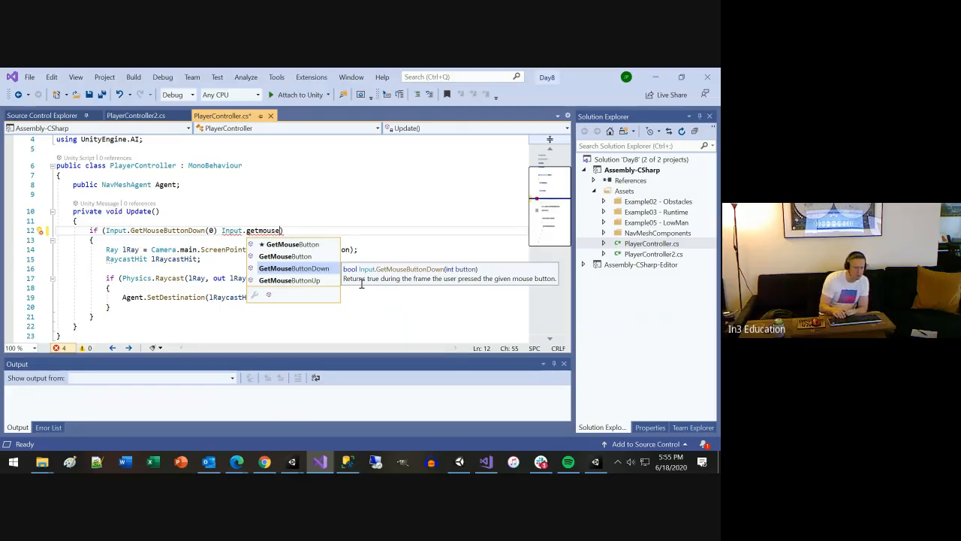
key("Up")
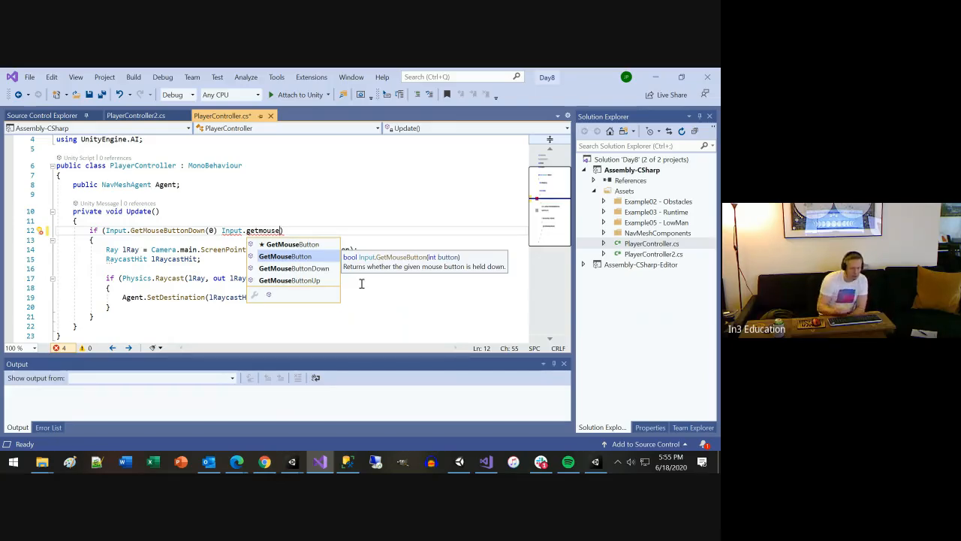
key("Down")
key("Down")
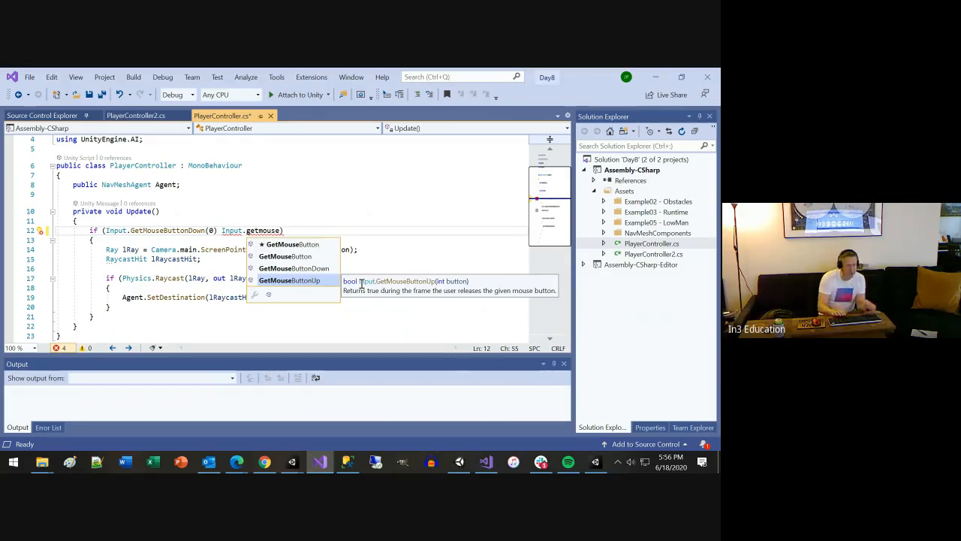
Remove the extra Input.getmouse expression from the if condition and save PlayerController.cs
key("ctrl+shift+Left")
key("ctrl+shift+Left")
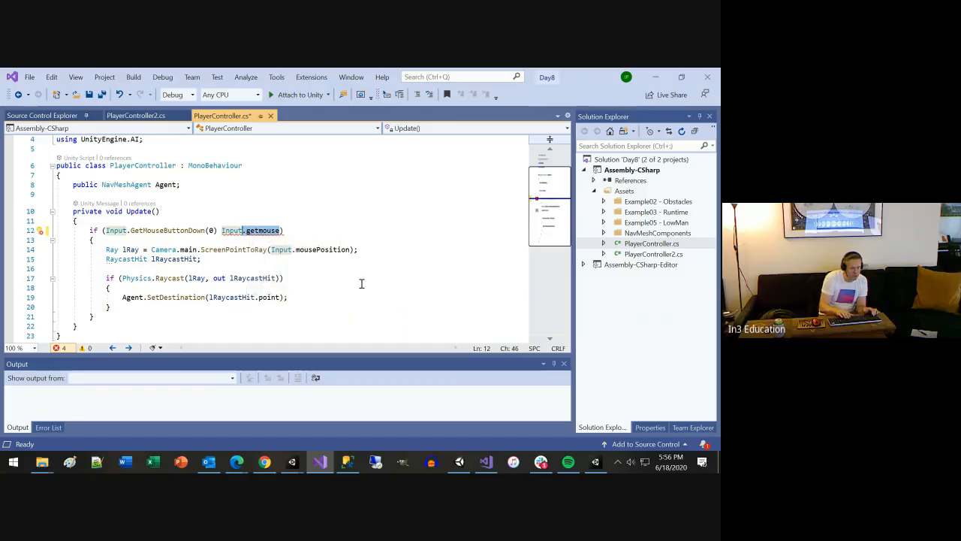
key("ctrl+shift+Left")
key("BackSpace")
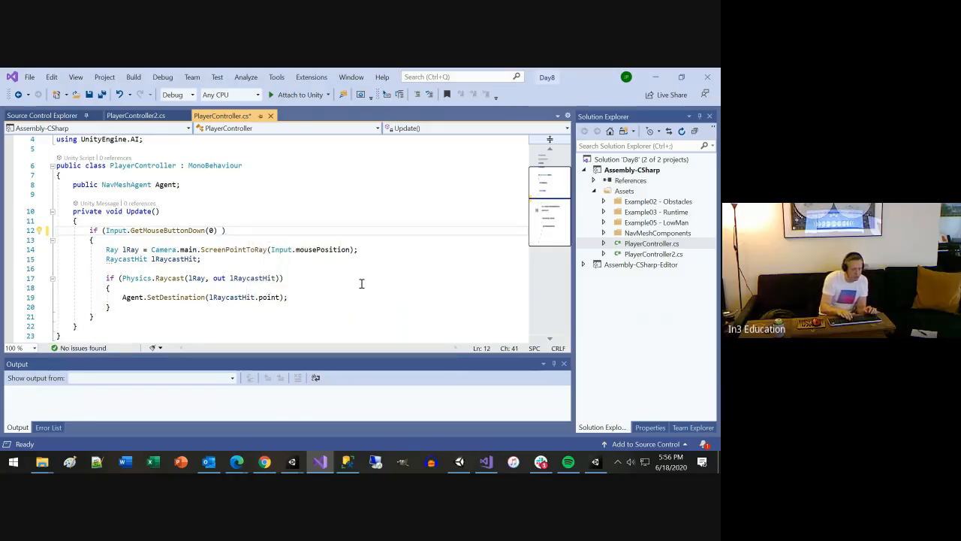
key("BackSpace")
key("ctrl+s")
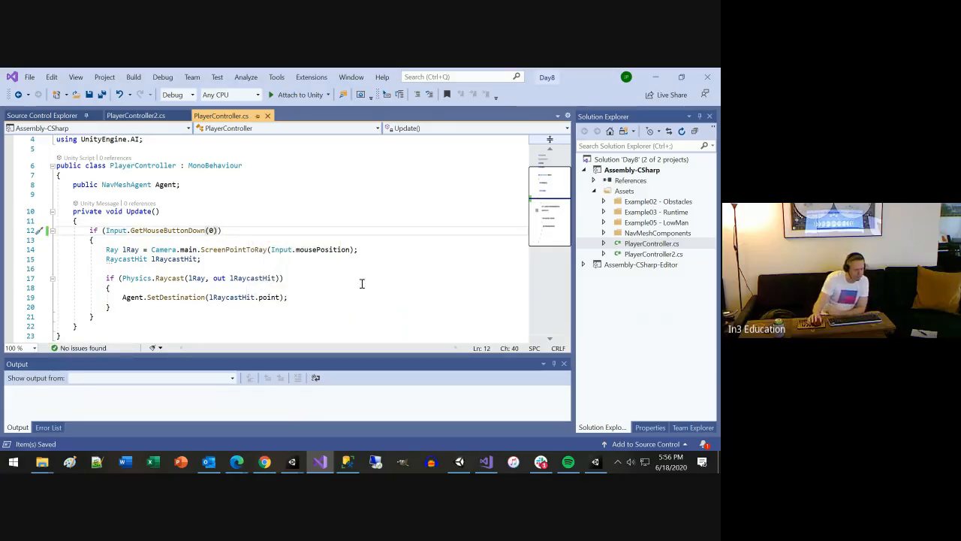
Examine the Camera.main reference and its description in the Ray declaration on line 14 of PlayerController
left_click_drag(106, 249, 194, 249)
left_click(193, 250)
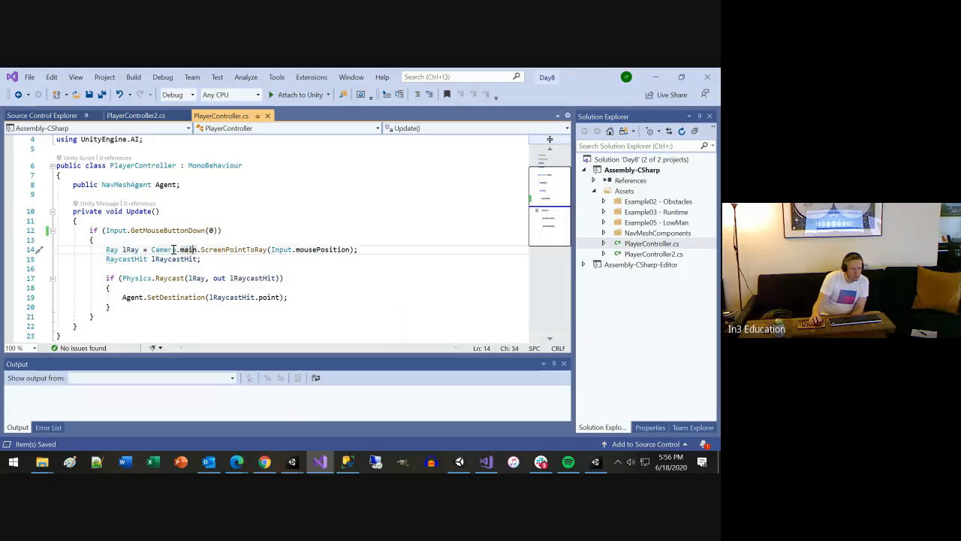
left_click(151, 249)
left_click_drag(152, 249, 196, 250)
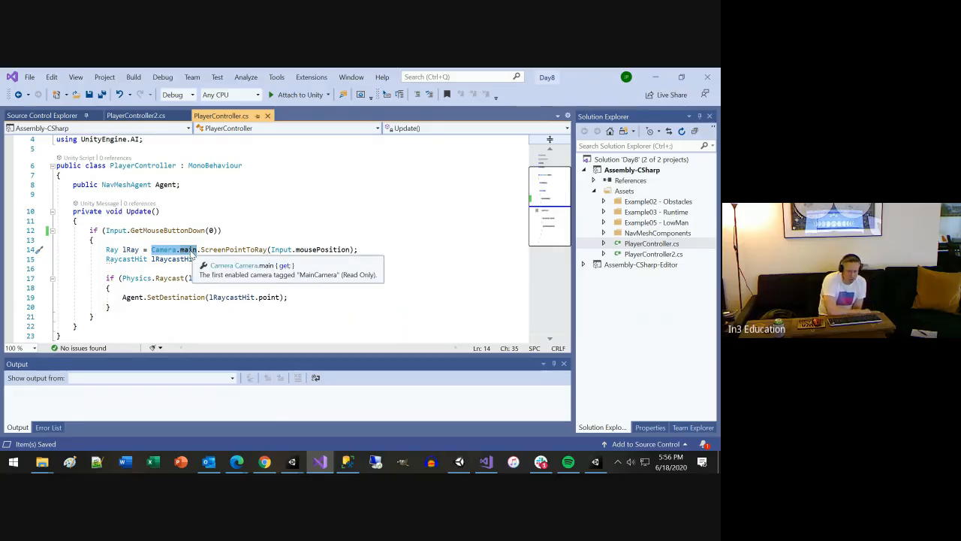
key("shift+Left")
key("shift+Left")
key("shift+Left")
key("shift+Left")
key("shift+Left")
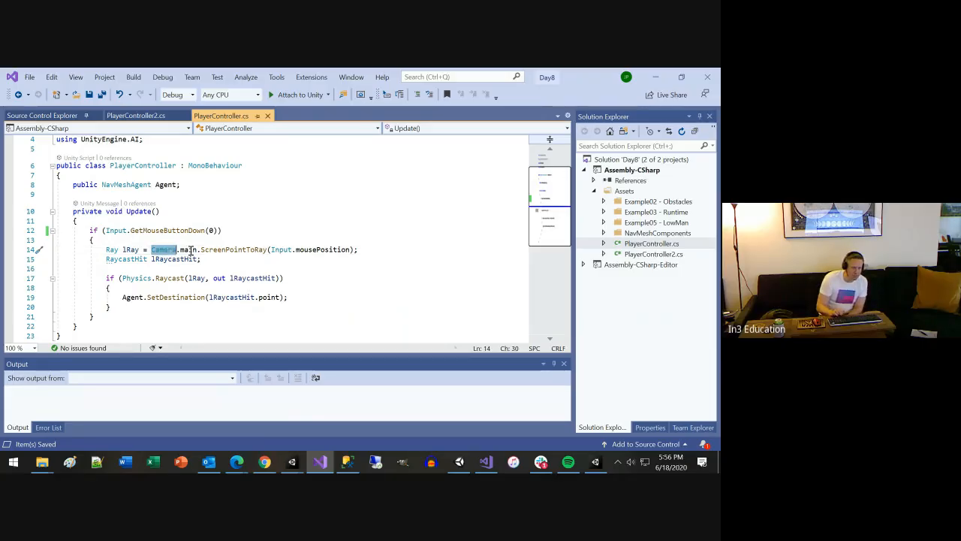
Insert a new line above the Ray declaration and start a Camera. expression on it
key("Up")
key("Return")
type("ca")
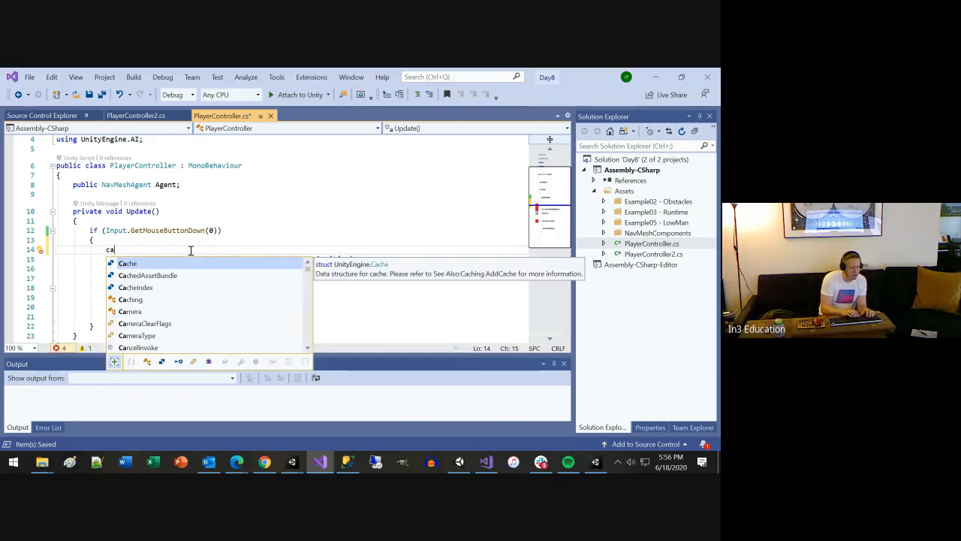
type("mera")
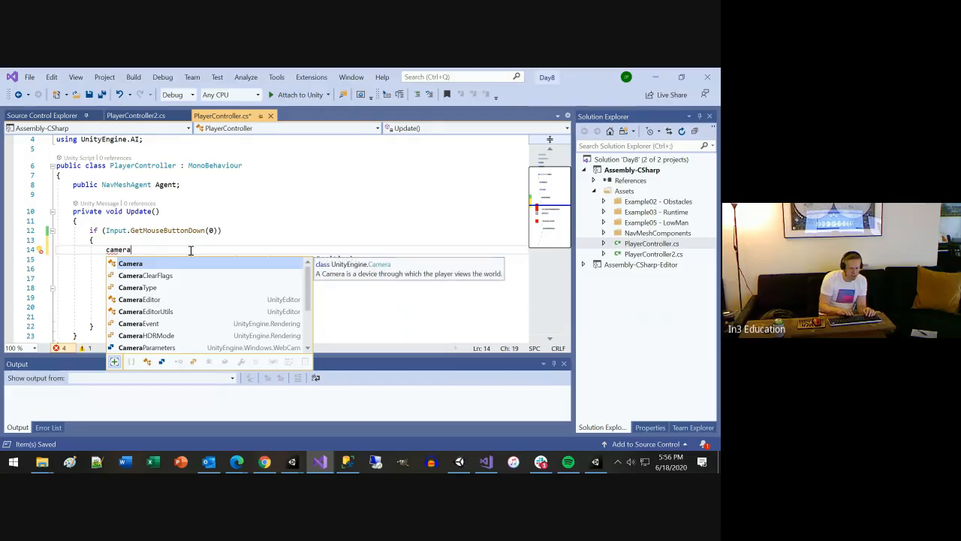
type(".")
key("Escape")
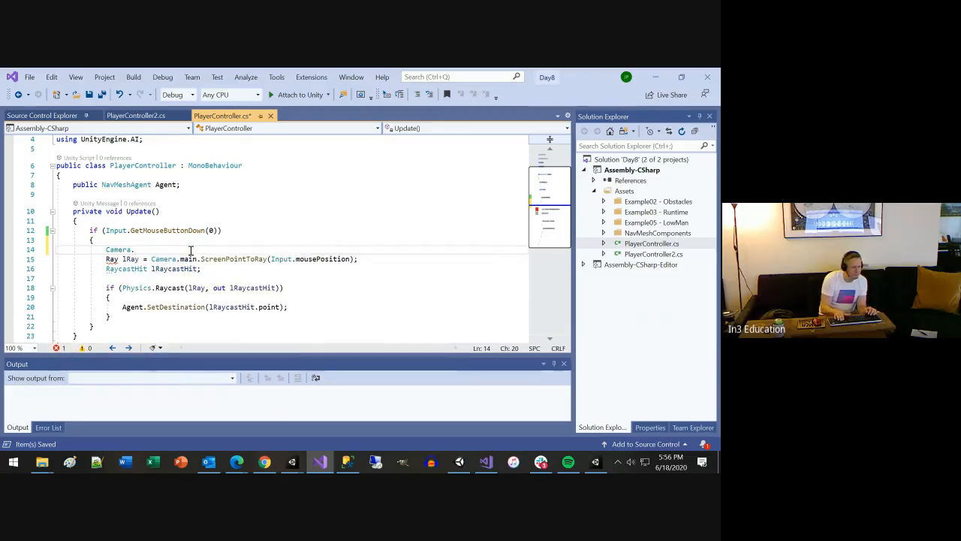
Change the expression on line 14 to lowercase camera. and then delete it
key("Home")
key("Delete")
type("c")
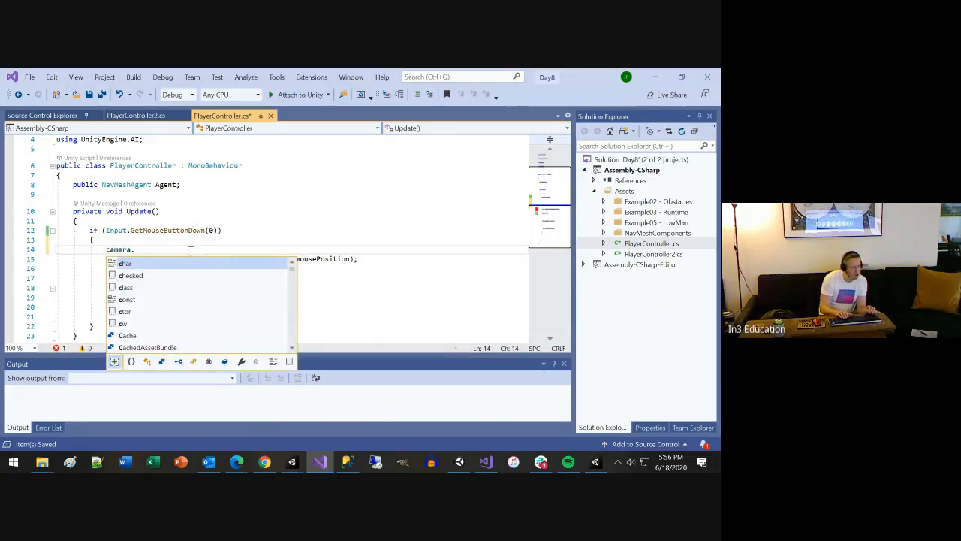
key("Left")
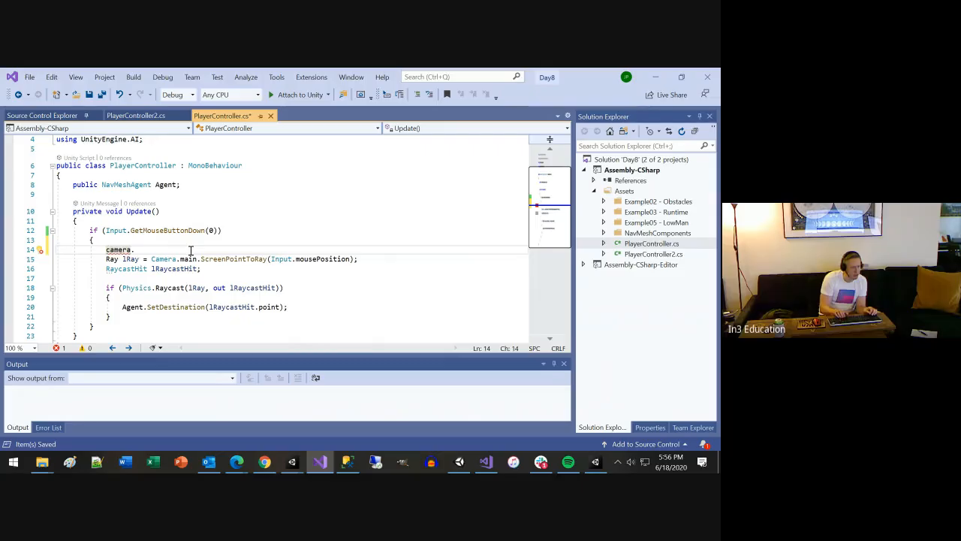
key("shift+End")
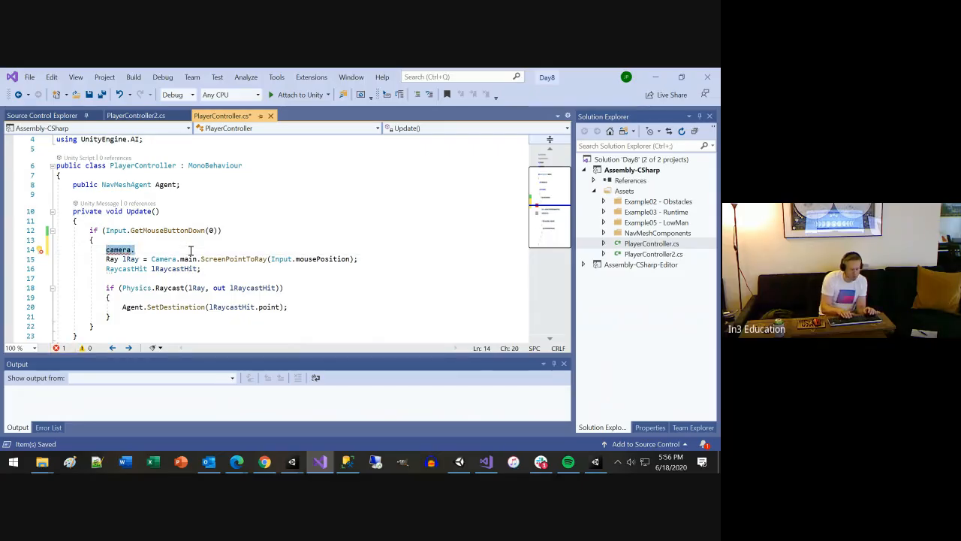
key("BackSpace")
type("Ca")
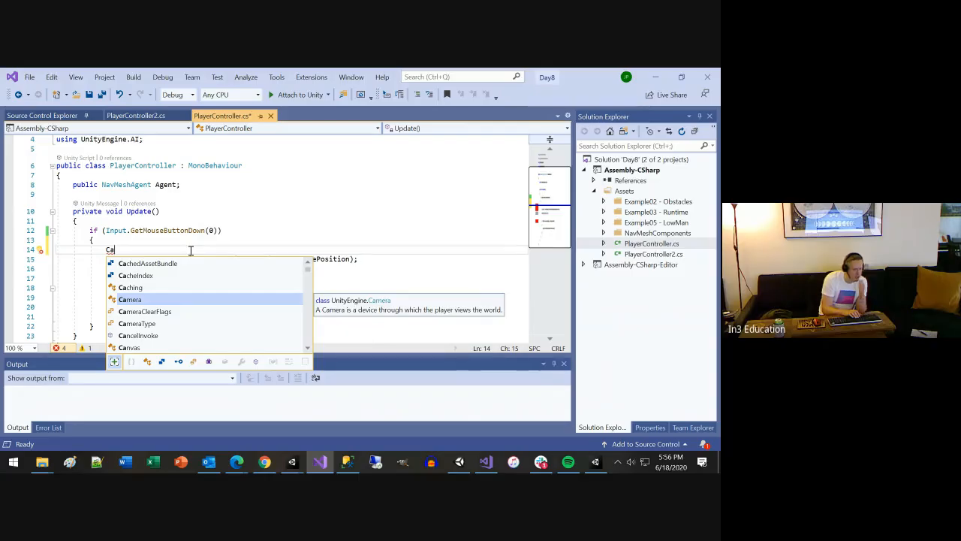
key("BackSpace")
key("BackSpace")
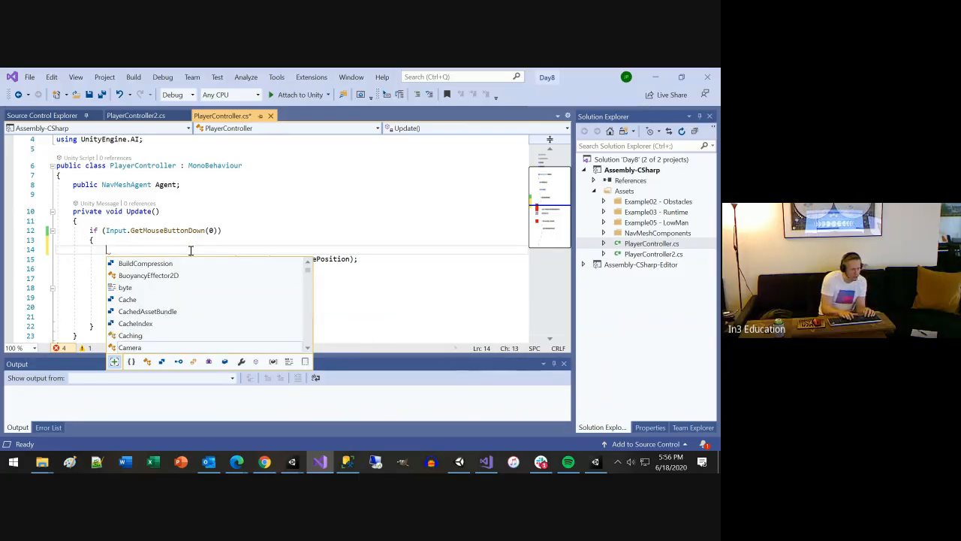
Check the code suggestions for the gameObject and transform properties on line 14, removing each trial entry
type("gam")
key("BackSpace")
key("BackSpace")
key("BackSpace")
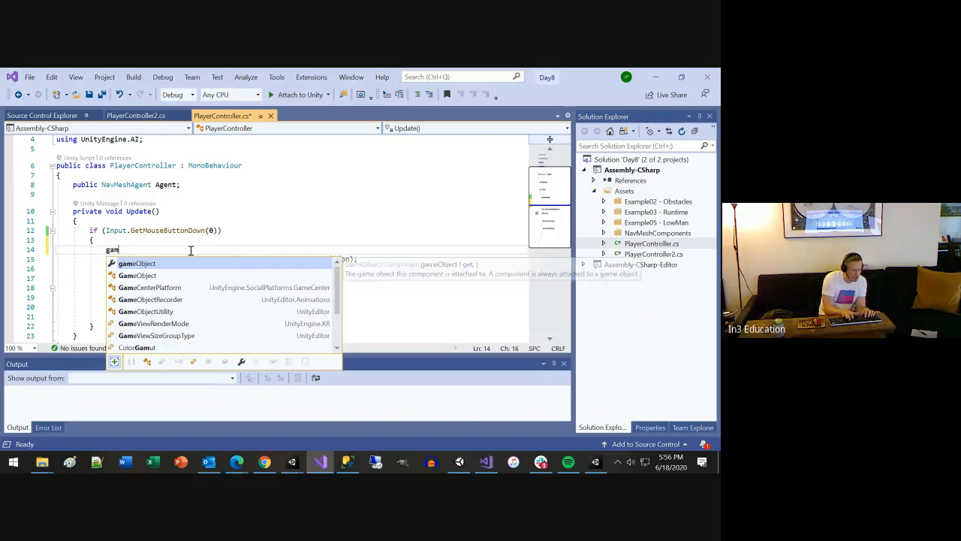
type("tra")
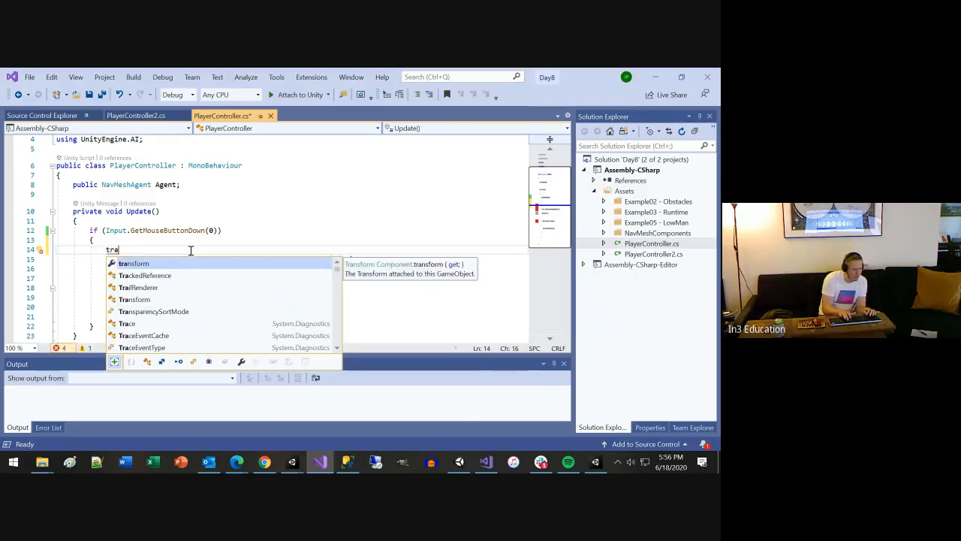
key("BackSpace")
key("BackSpace")
key("BackSpace")
Enter Camera. on line 14 and review the suggested static members, including the description of main
type("C")
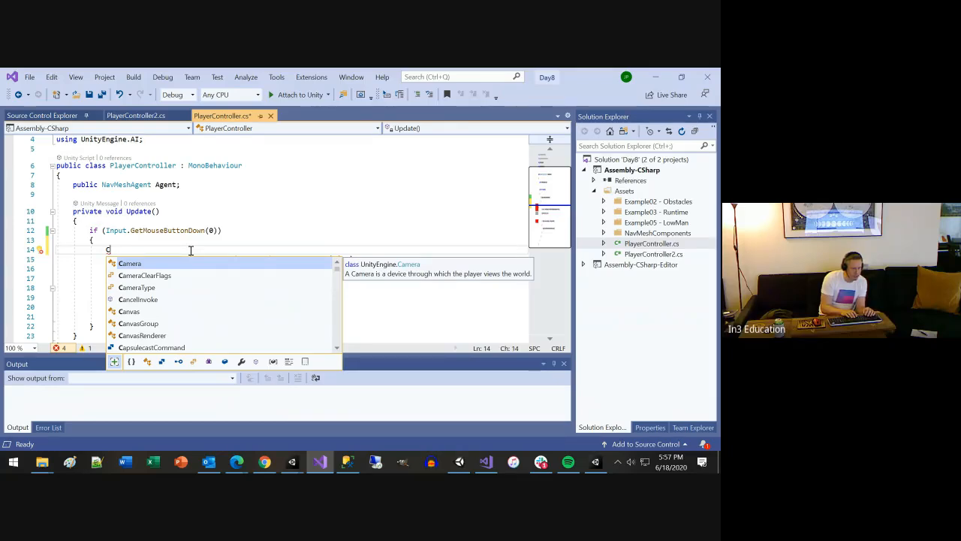
type("amera")
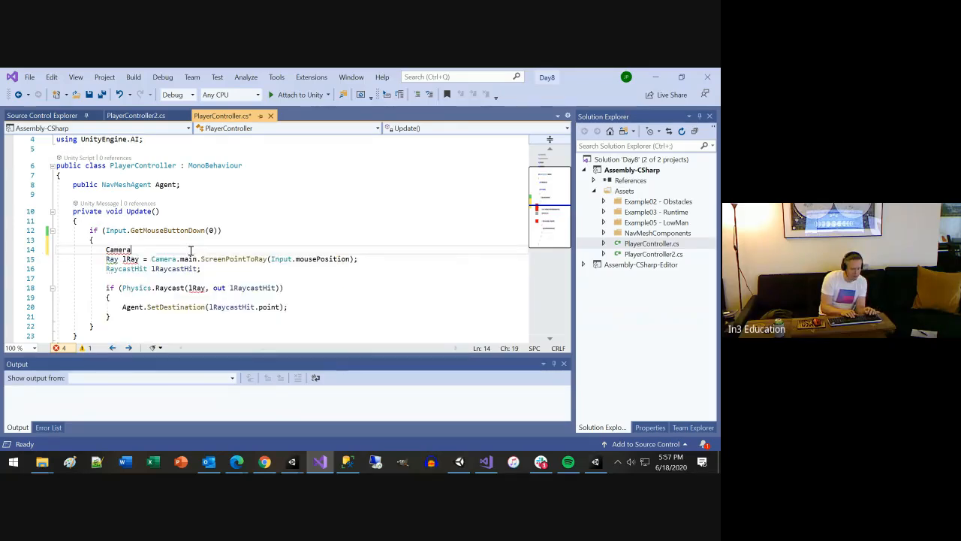
type(".")
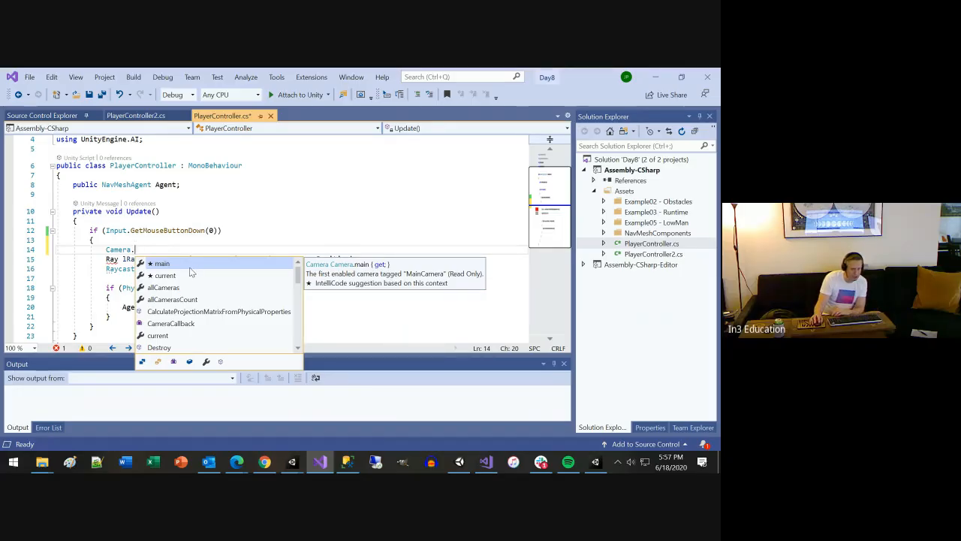
key("Escape")
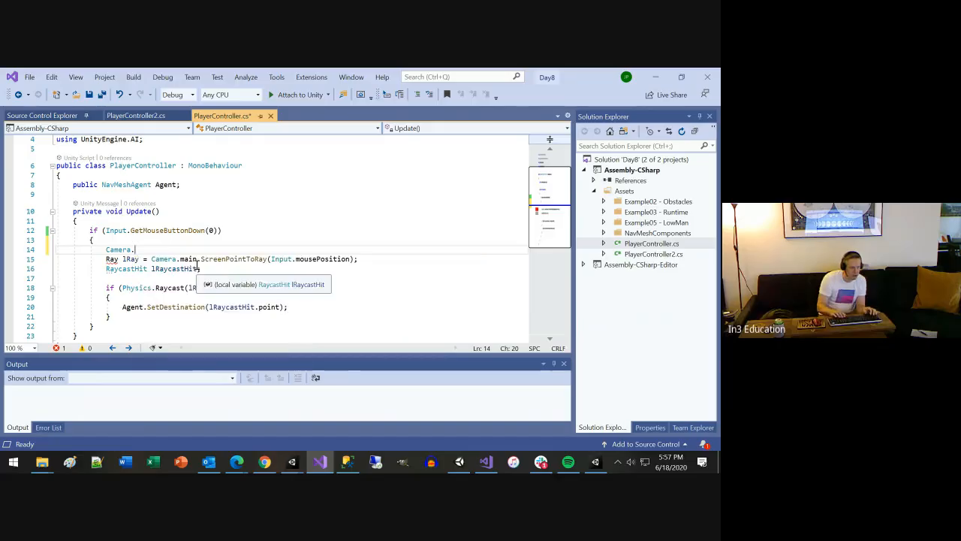
Remove the trial Camera. expression from line 14 and save PlayerController.cs
key("shift+Home")
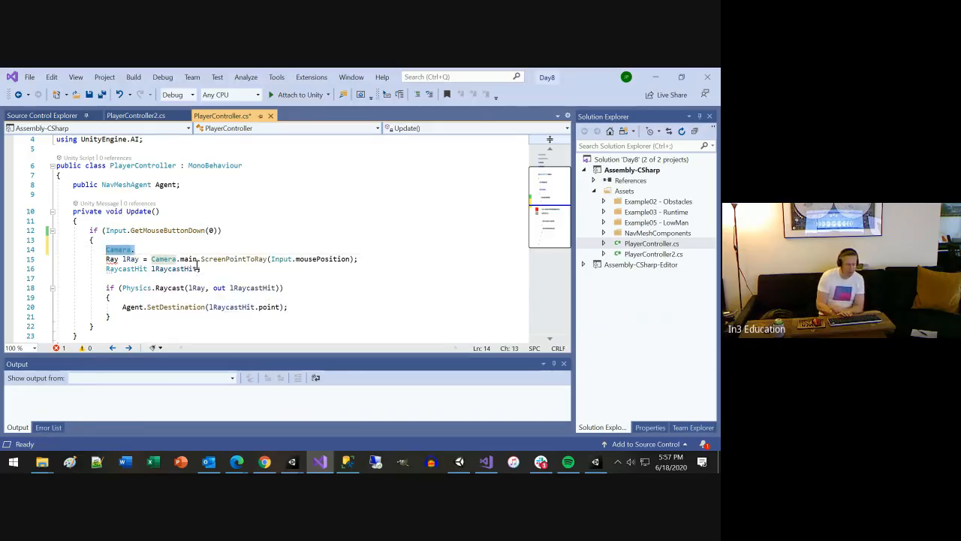
key("BackSpace")
key("ctrl+space")
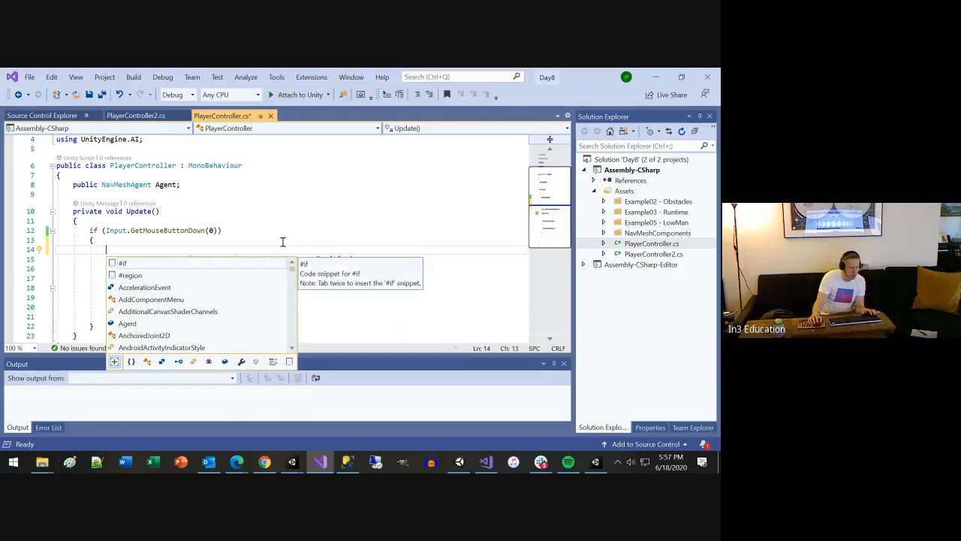
key("Escape")
key("ctrl+s")
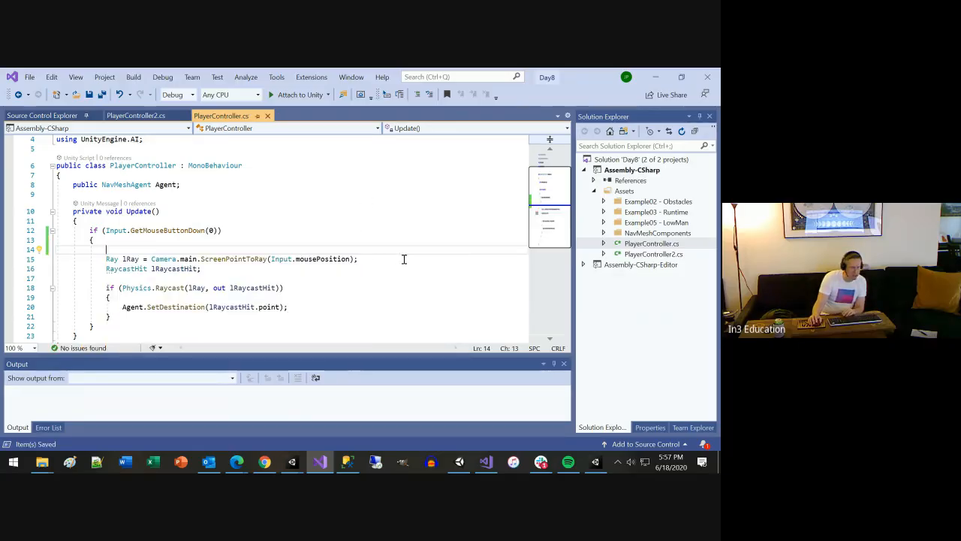
Switch to the Unity editor, widen the Inspector for the Main Camera and examine its tag options
key("alt+Tab")
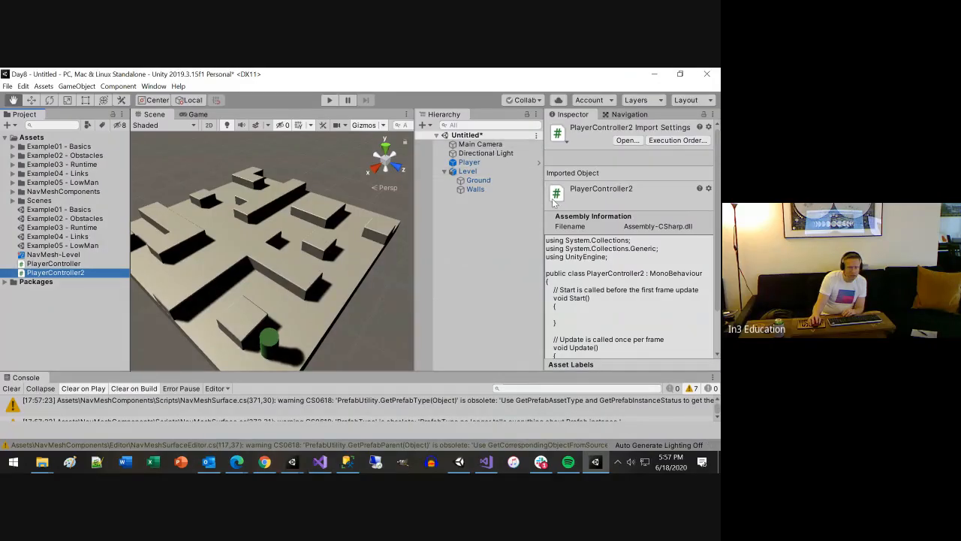
left_click(502, 146)
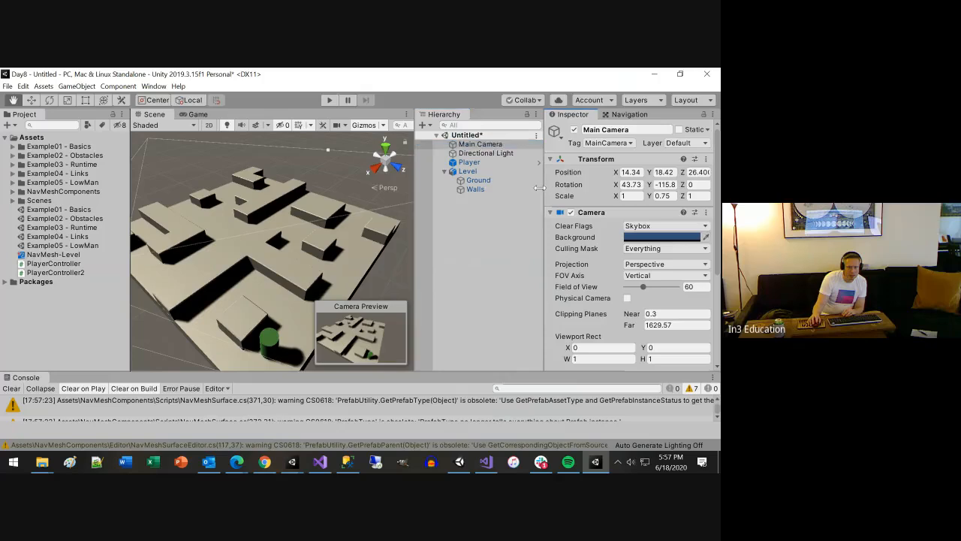
left_click_drag(543, 188, 450, 179)
left_click(584, 143)
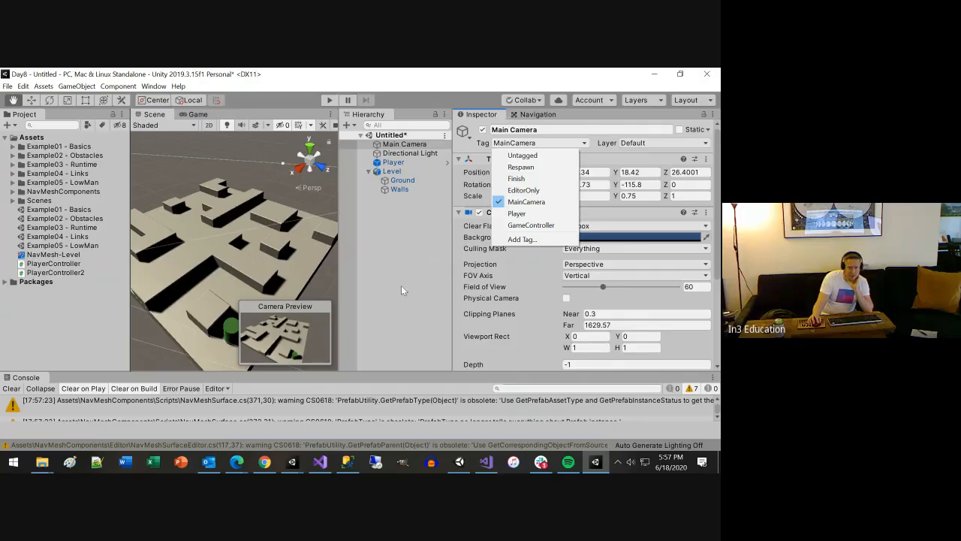
left_click(647, 77)
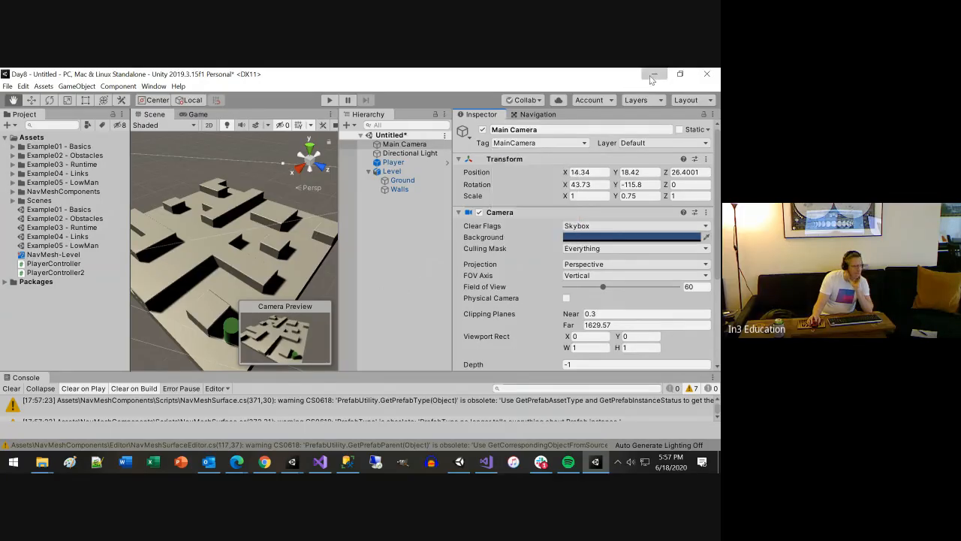
Minimize and restore the Unity editor, and select the PlayerController2 script among the project assets
left_click(652, 77)
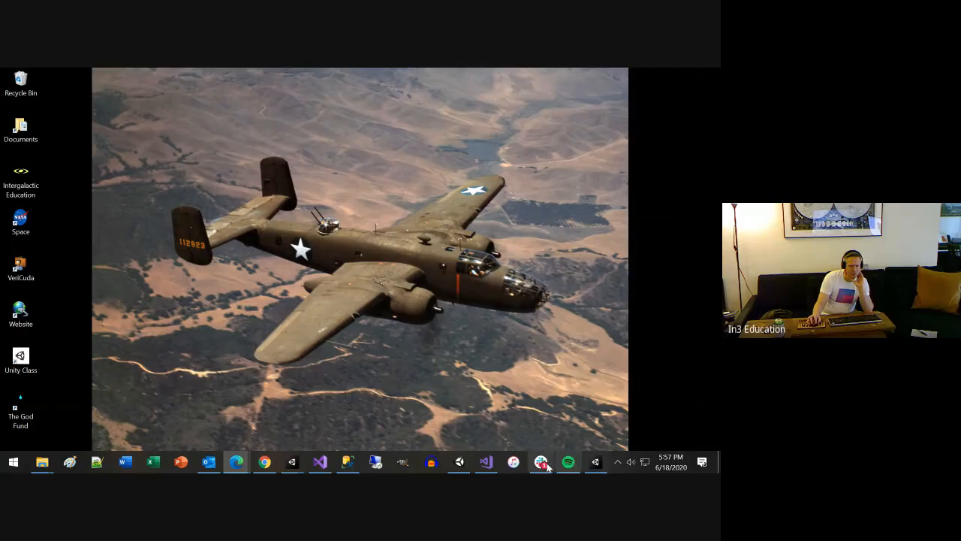
left_click(594, 463)
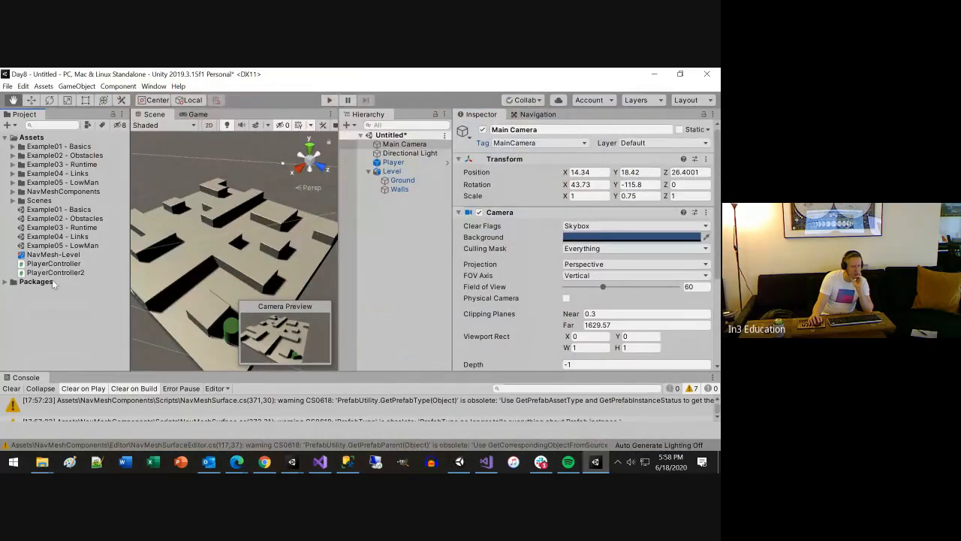
left_click(78, 274)
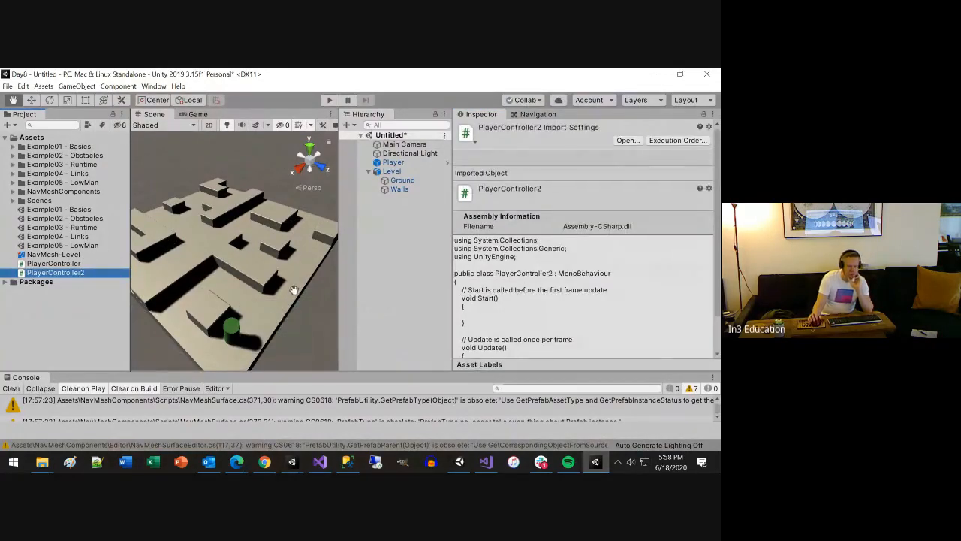
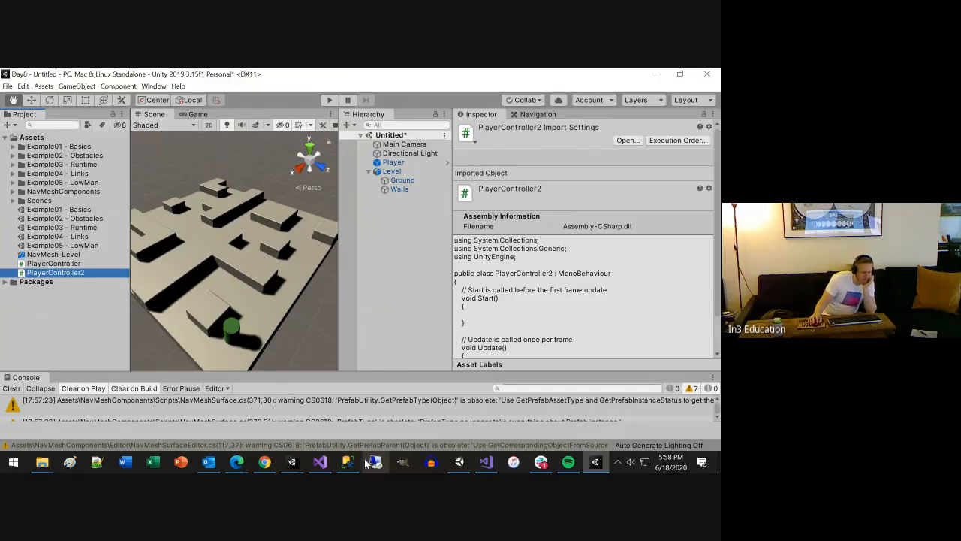
Switch to Visual Studio and examine the Camera.main.ScreenPointToRay(Input.mousePosition) expression on line 15 of PlayerController.cs
left_click(320, 462)
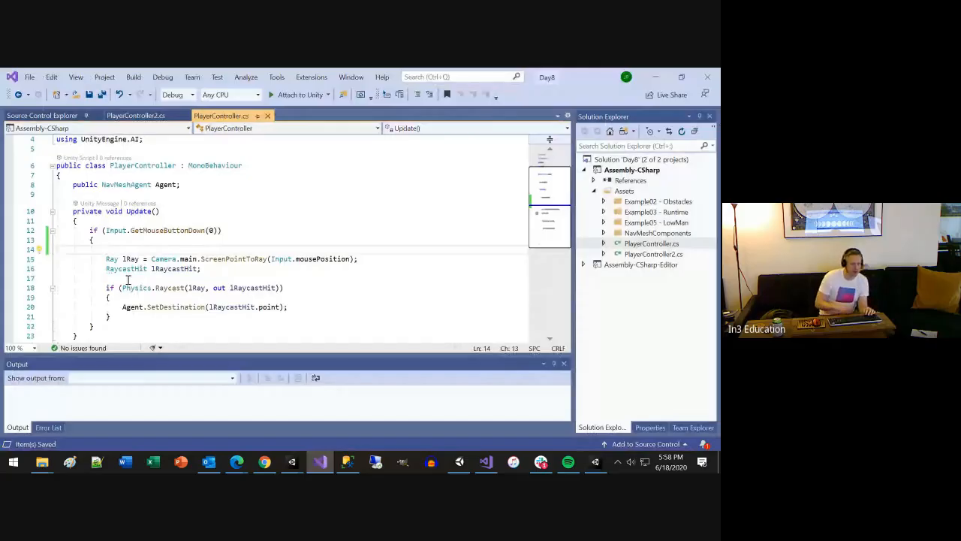
key("Down")
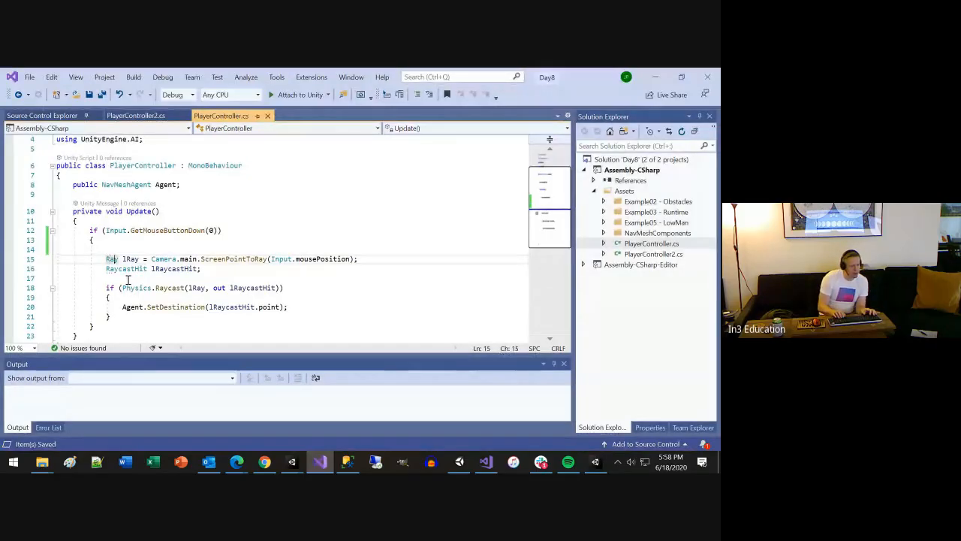
key("Right")
key("Right")
key("Right")
key("Right")
key("Right")
key("Right")
key("Right")
key("Right")
key("ctrl+shift+Right")
key("ctrl+shift+Right")
key("ctrl+shift+Right")
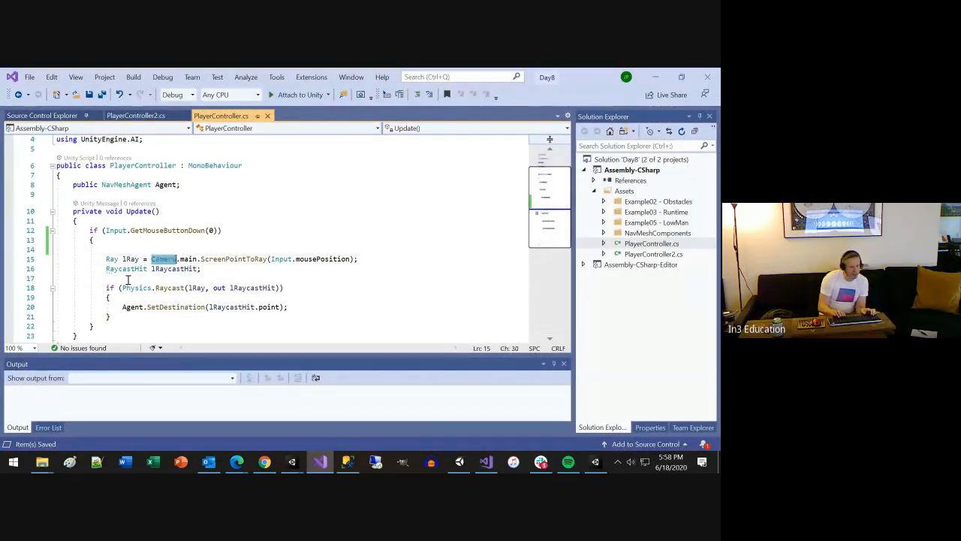
key("ctrl+shift+Right")
key("ctrl+shift+Right")
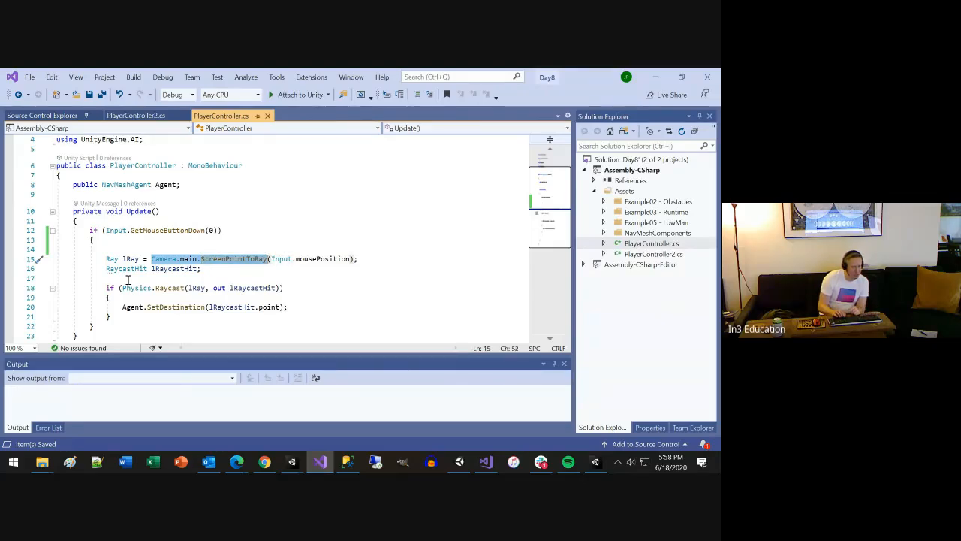
key("Right")
key("Left")
key("Left")
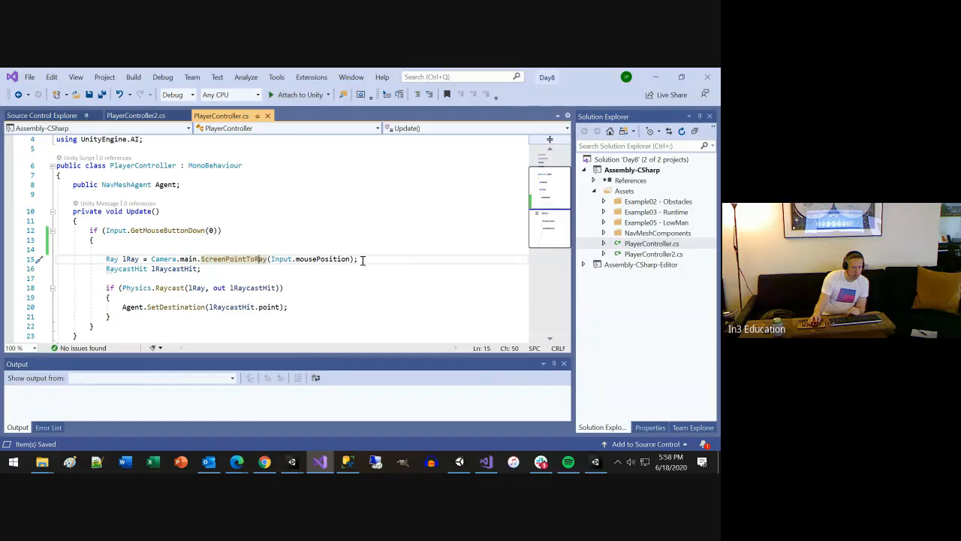
left_click_drag(362, 259, 107, 258)
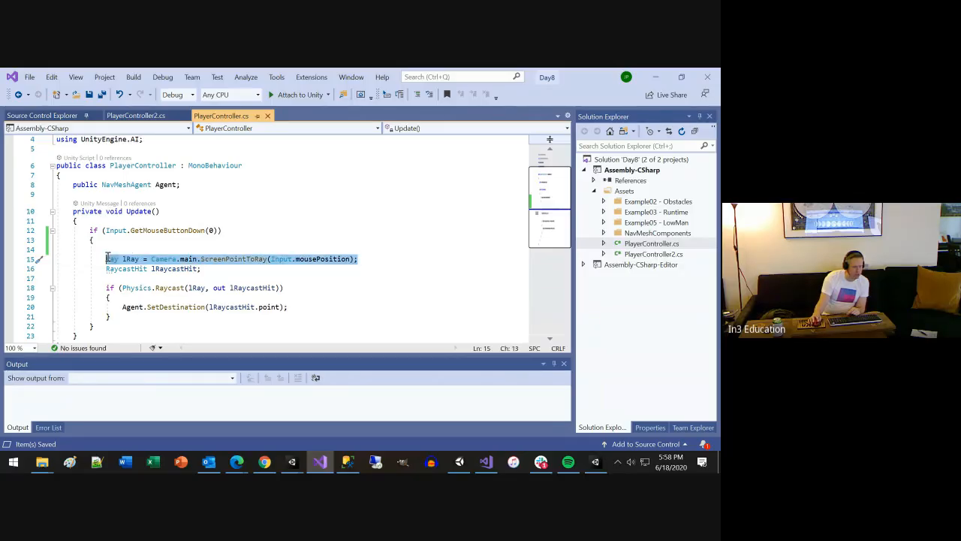
left_click(202, 260)
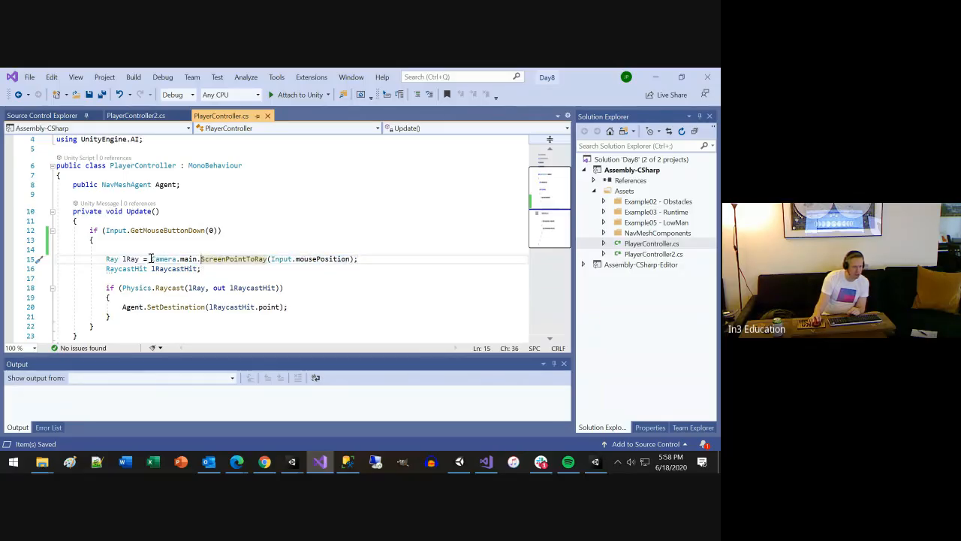
Copy Camera.main.ScreenPointToRay(Input.mousePosition) from line 15, post it in the unity-game-dev-spring-2020 Slack channel and minimize Slack
left_click_drag(151, 259, 359, 259)
key("ctrl+c")
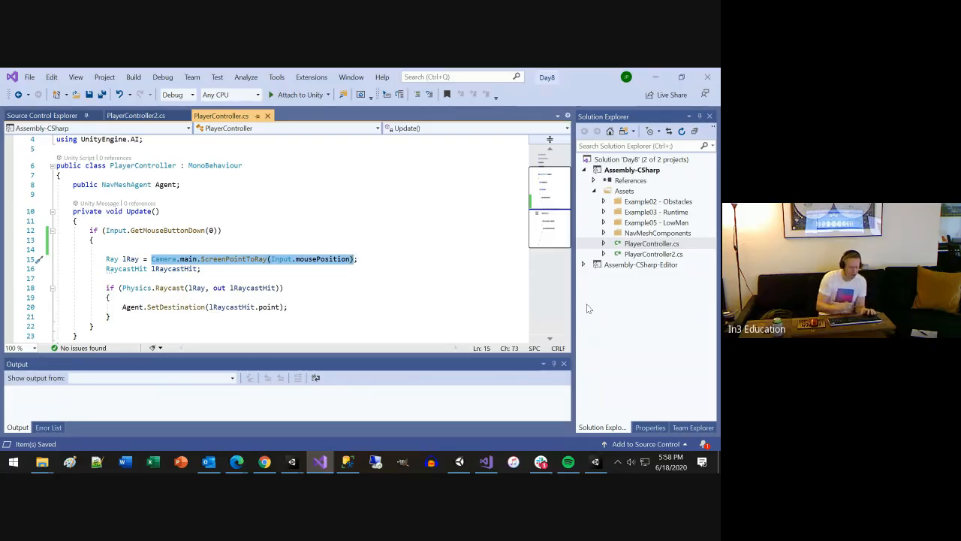
left_click(541, 461)
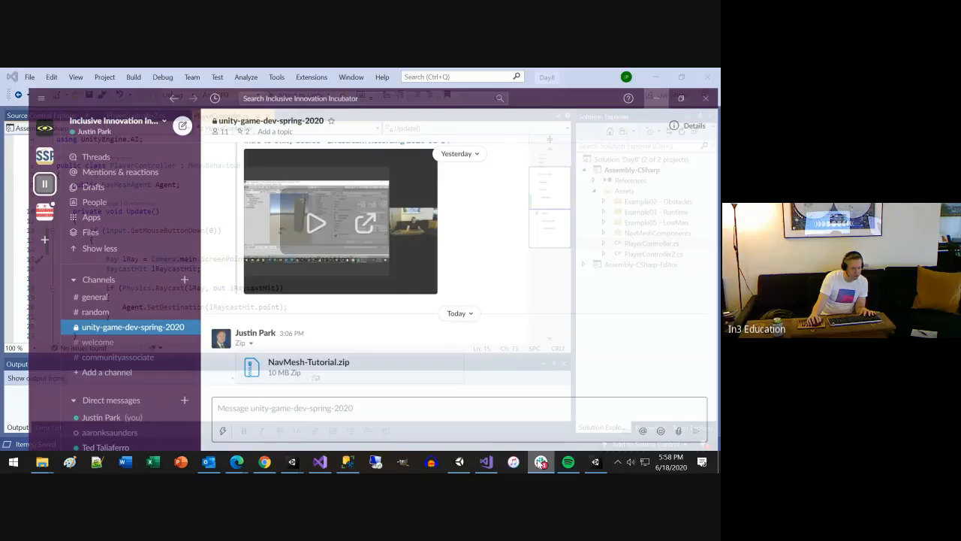
key("ctrl+v")
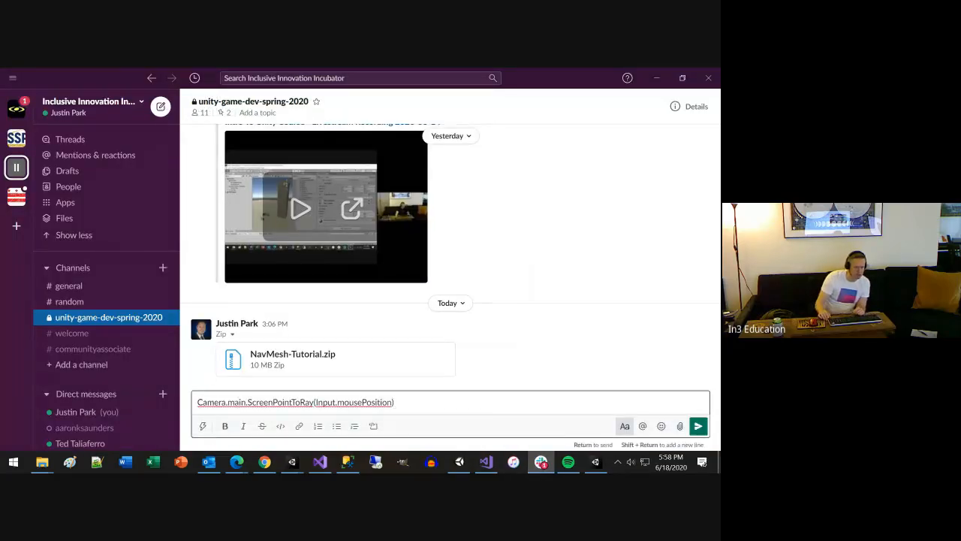
key("super+d")
key("super+d")
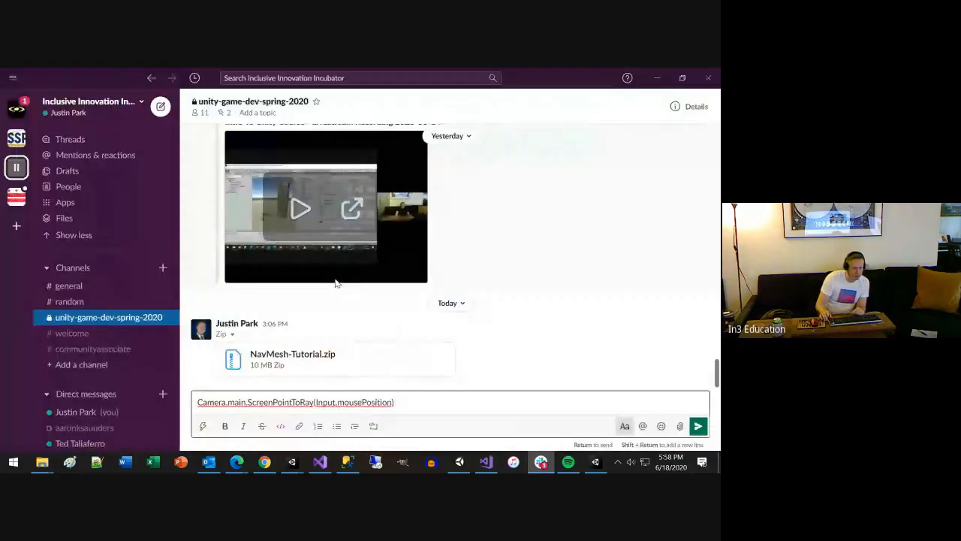
key("Return")
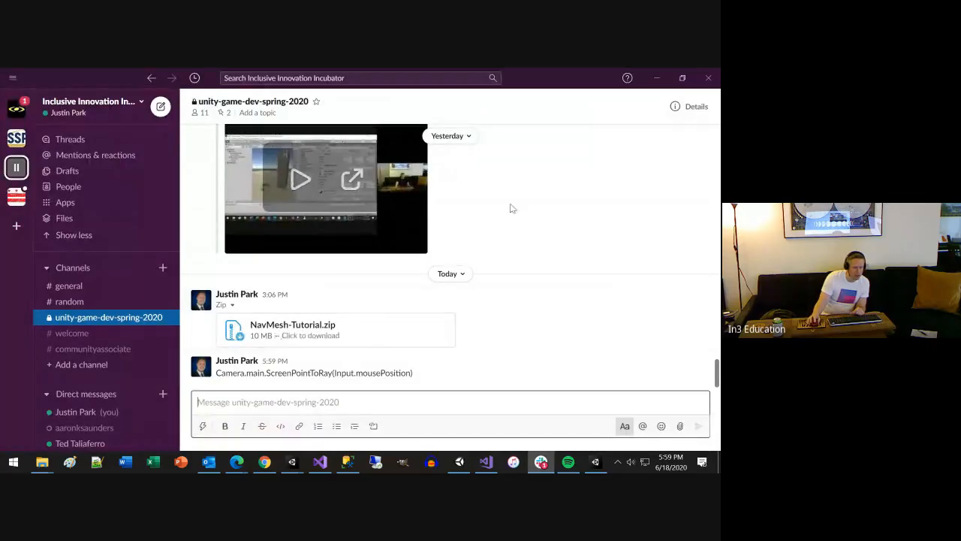
left_click(655, 78)
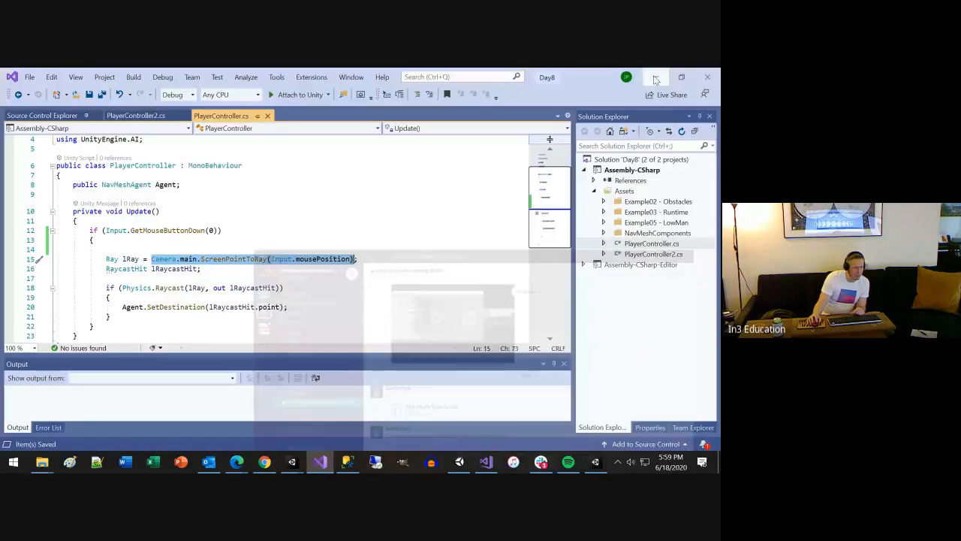
Review the Ray type, ScreenPointToRay and mousePosition on line 15, and the RaycastHit lRaycastHit declaration on line 16
left_click(111, 258)
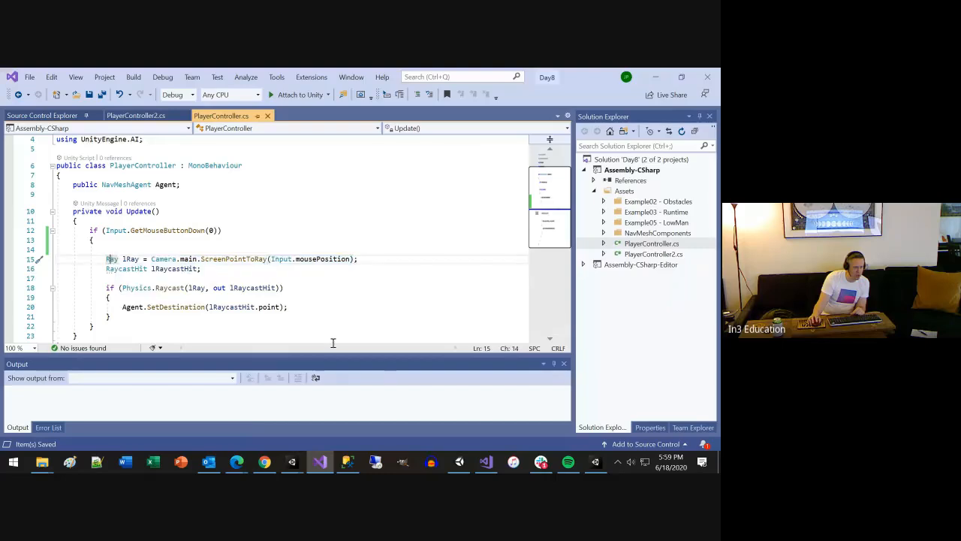
mouse_move(115, 258)
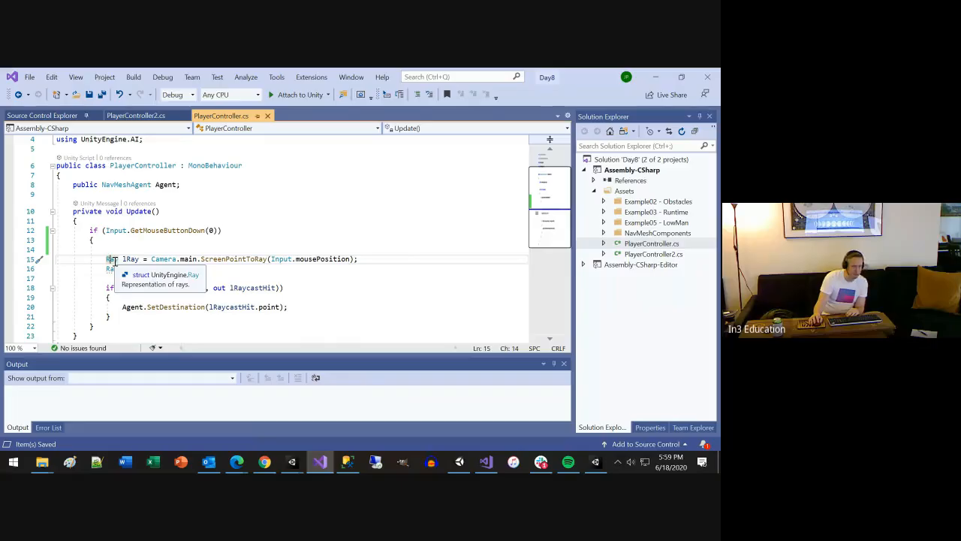
left_click(234, 259)
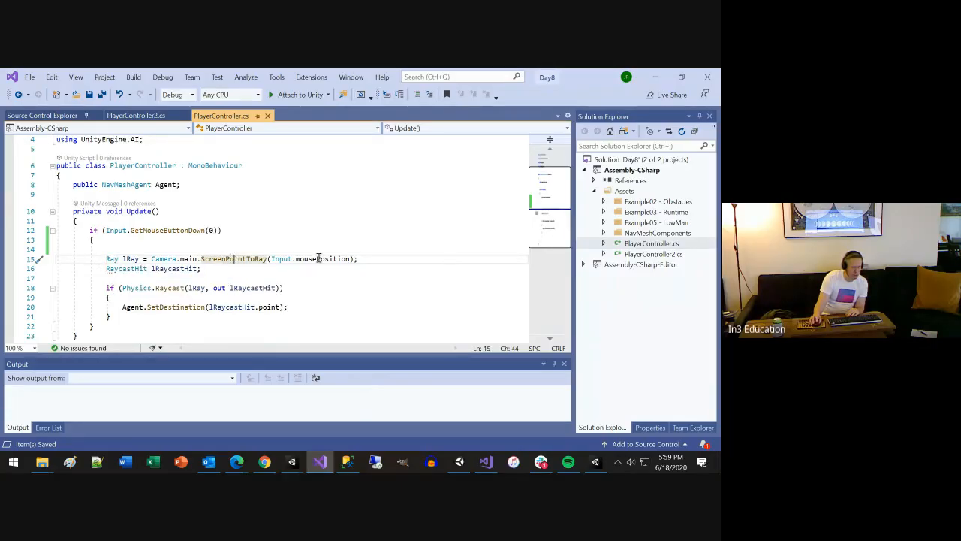
left_click(321, 259)
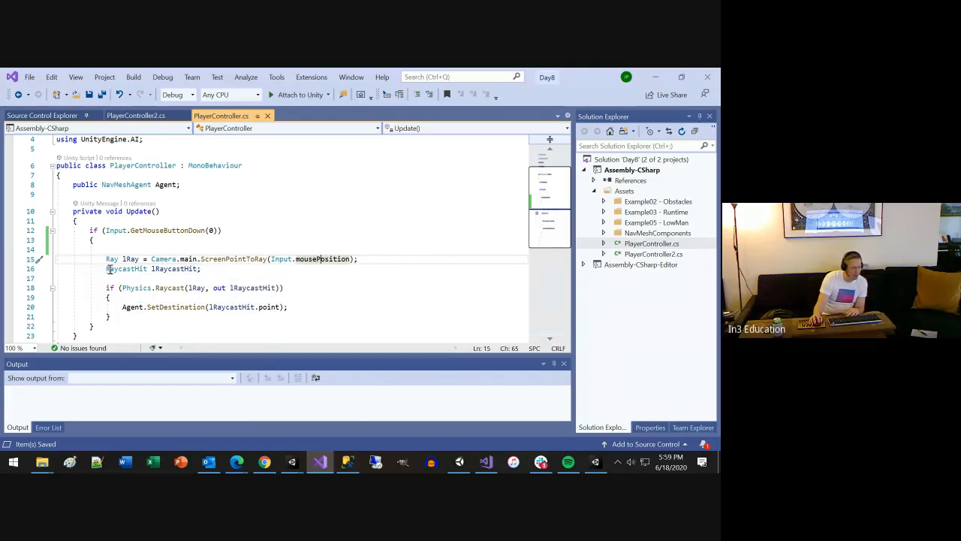
left_click_drag(108, 269, 193, 268)
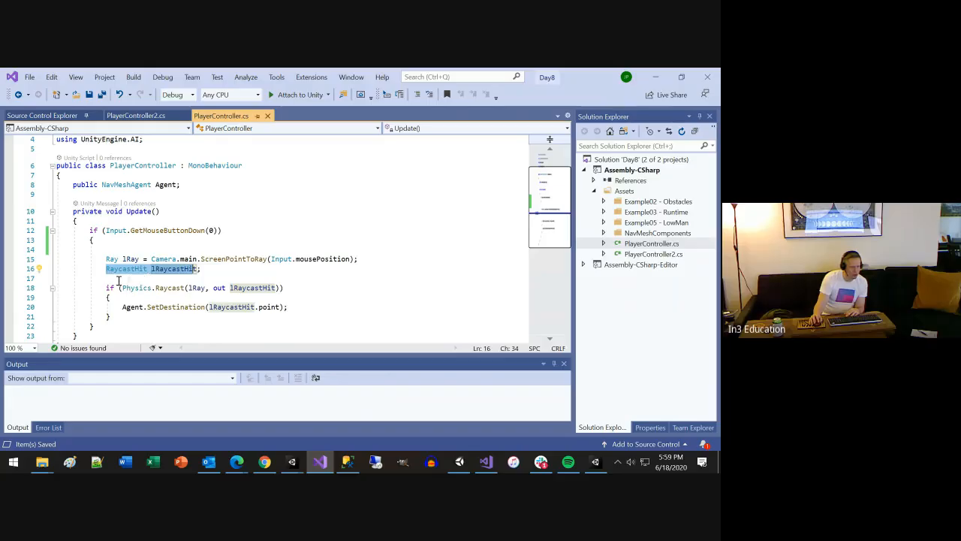
Switch to the Unity editor to view the level in the scene, and return to the PlayerController code
left_click(292, 460)
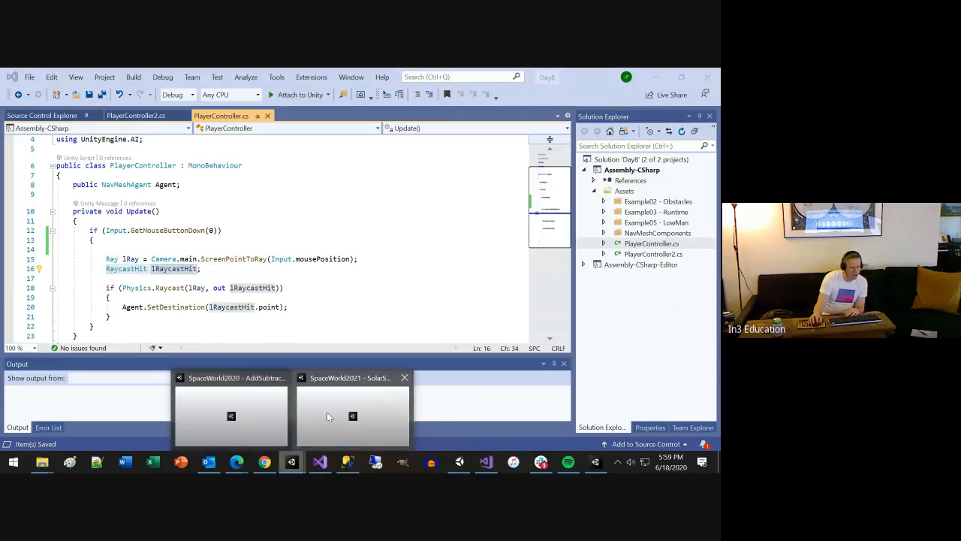
left_click(595, 461)
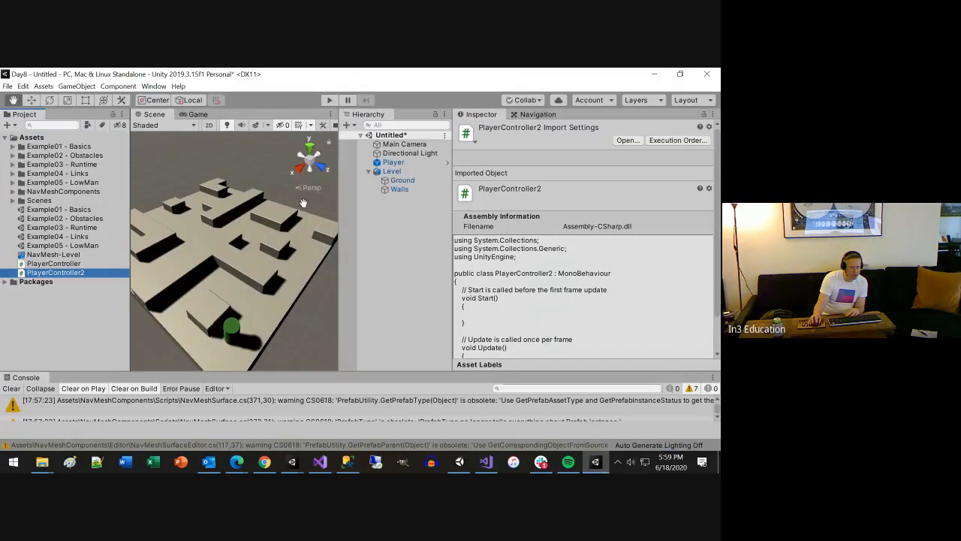
left_click(654, 74)
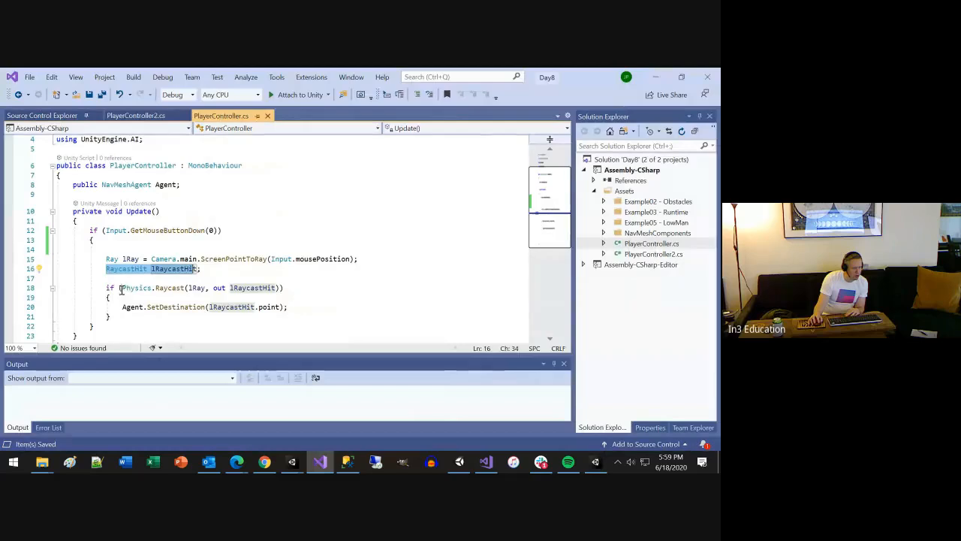
Examine the Physics.Raycast condition on line 18, relating its lRay and out lRaycastHit arguments to the ray expression on line 15
left_click_drag(120, 290, 259, 288)
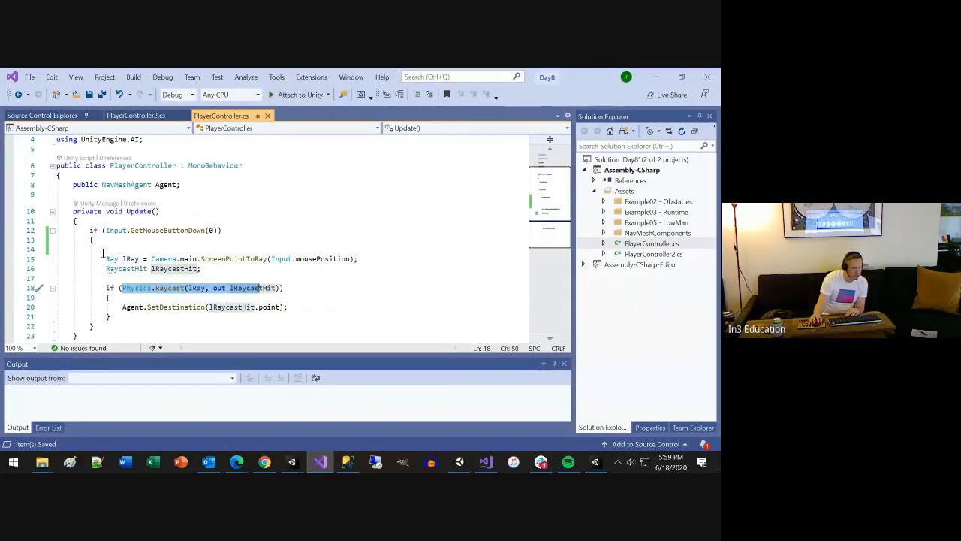
left_click_drag(152, 259, 342, 260)
left_click_drag(189, 288, 279, 288)
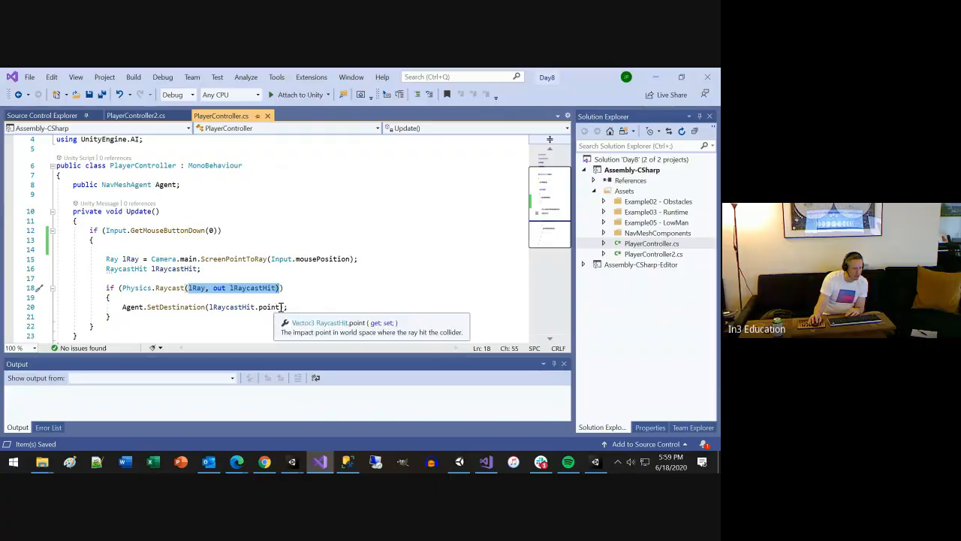
Examine the Agent.SetDestination call on line 20, including its lRaycastHit.point argument and the method's parameter information
left_click_drag(279, 307, 208, 306)
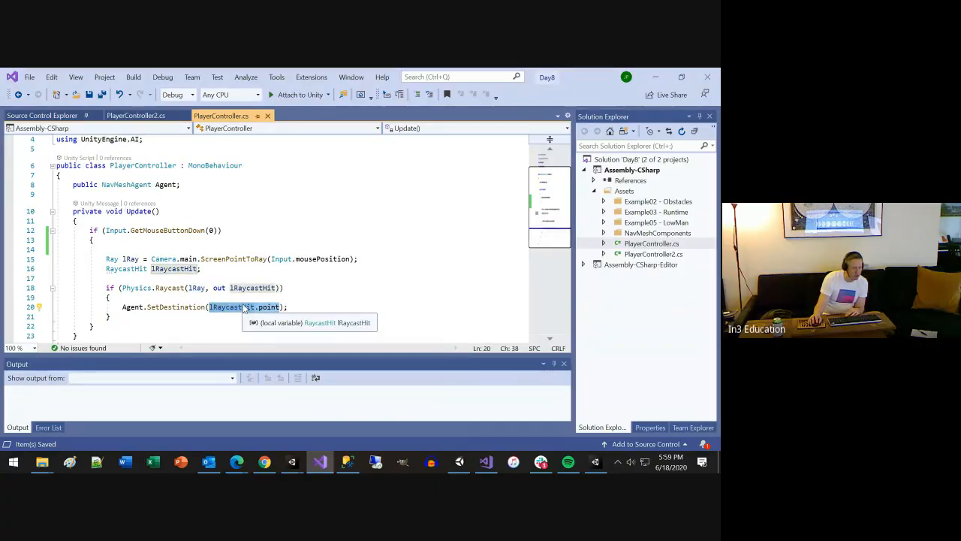
left_click(135, 307)
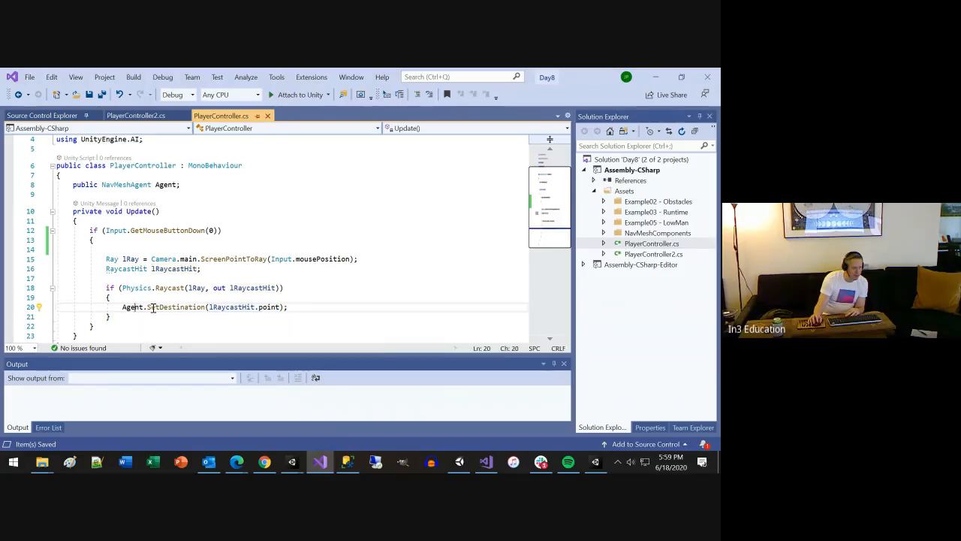
left_click(202, 306)
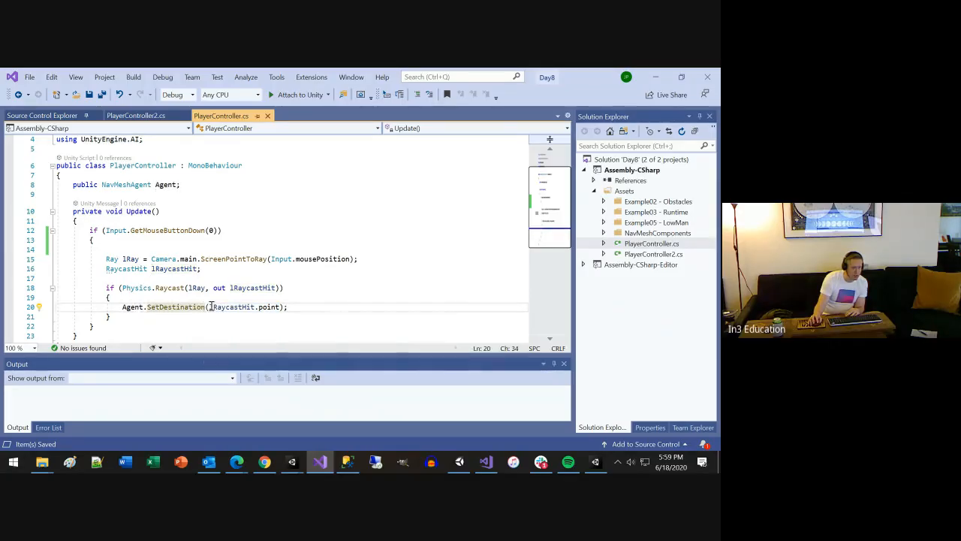
left_click(225, 306)
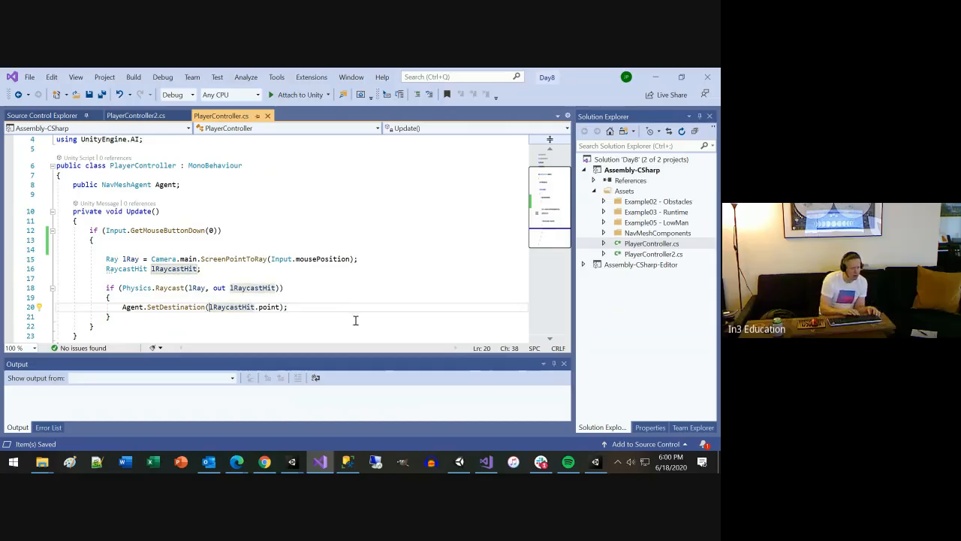
key("ctrl+shift+space")
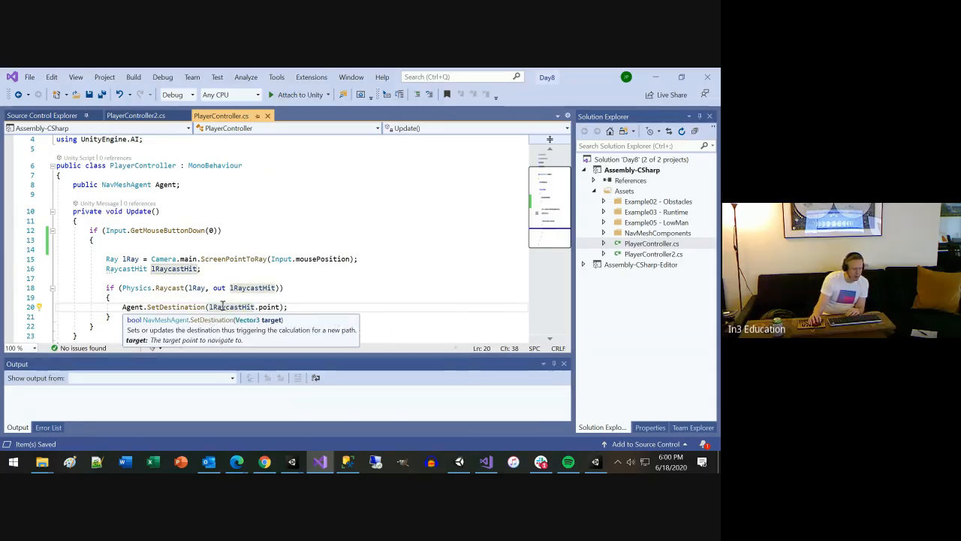
left_click(191, 307)
mouse_move(269, 309)
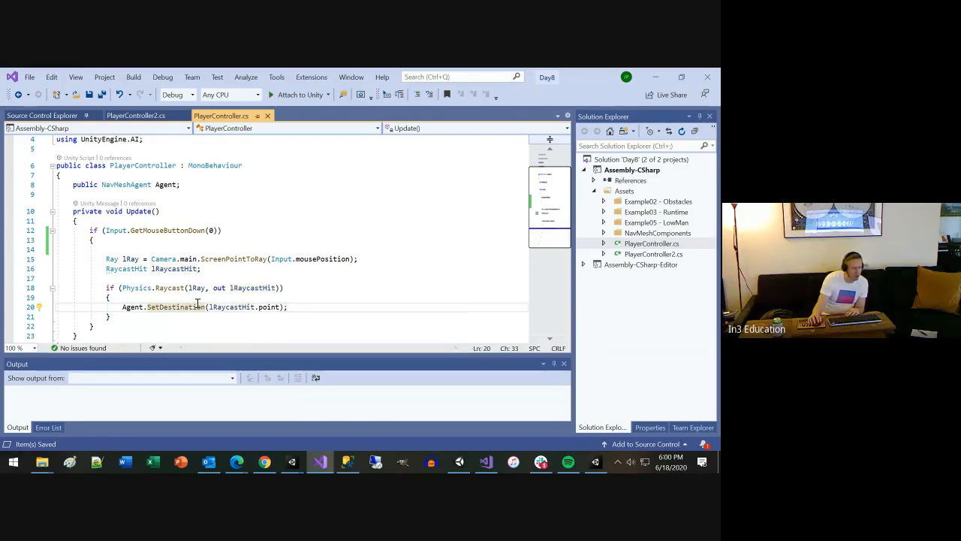
Go to the definition of SetDestination in the NavMeshAgent metadata and expand its summary comments for reading
key("F12")
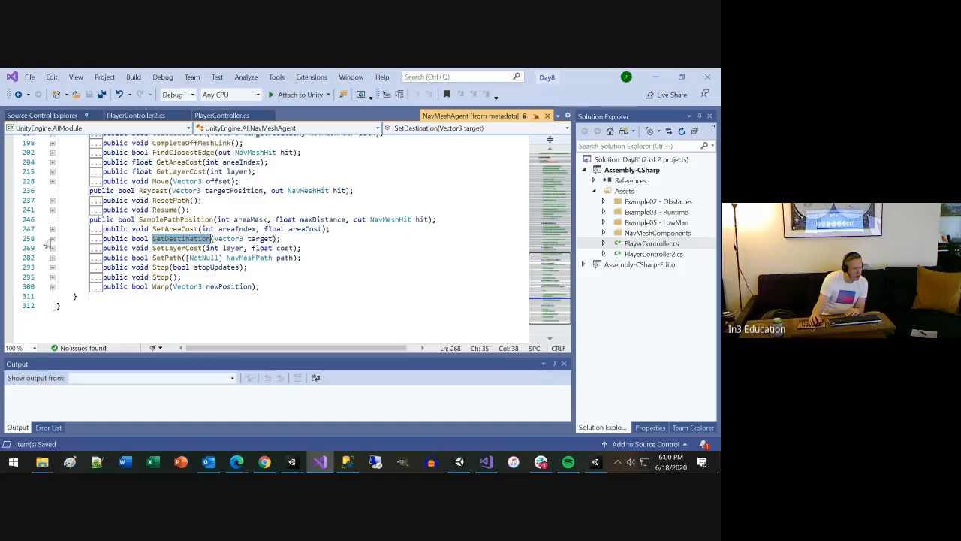
left_click(52, 239)
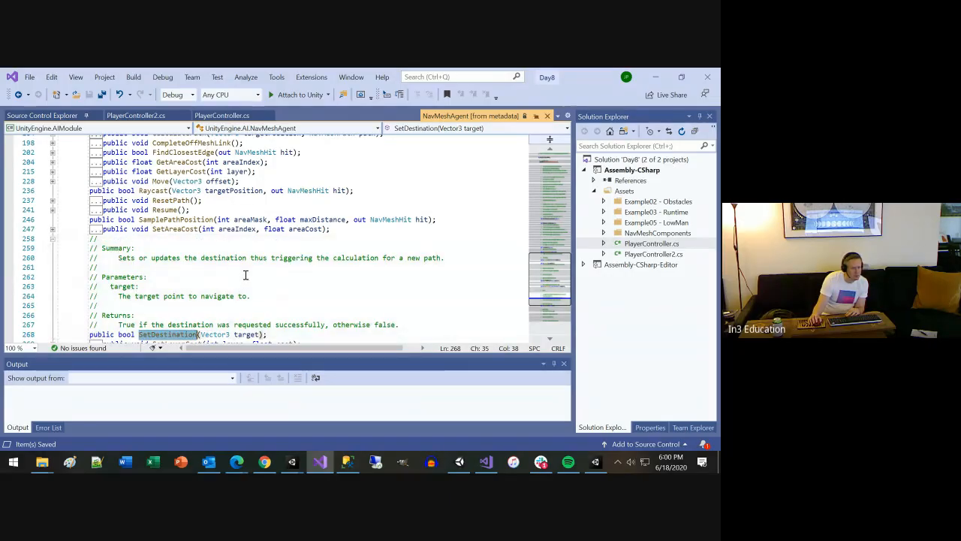
scroll(245, 274, "down", 1)
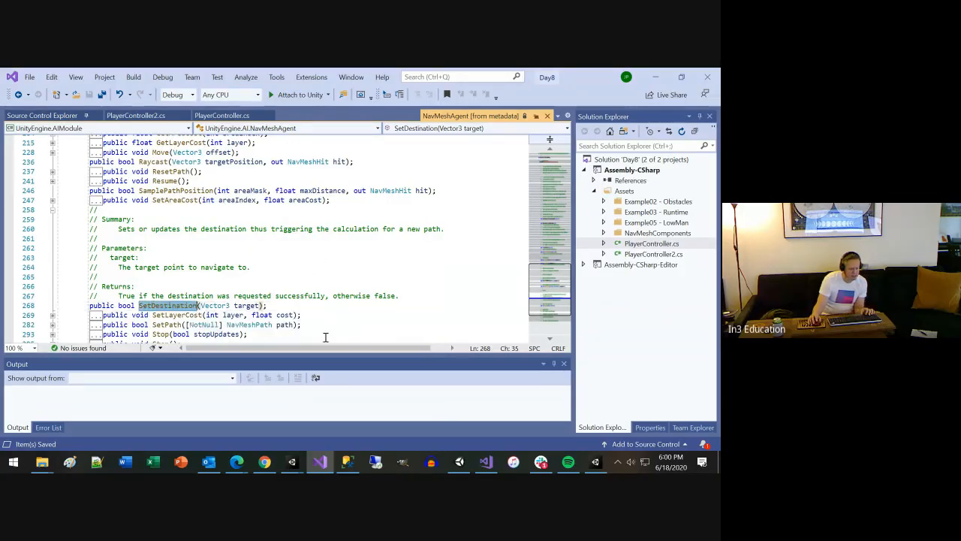
Switch to the Unity Scripting API documentation in Chrome and search it for SetDestination
left_click(264, 461)
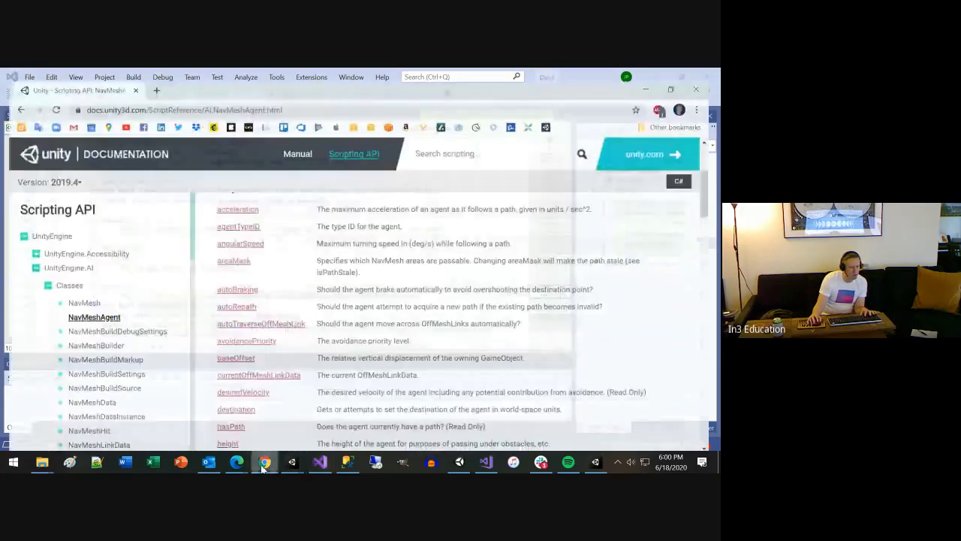
scroll(420, 196, "up", 3)
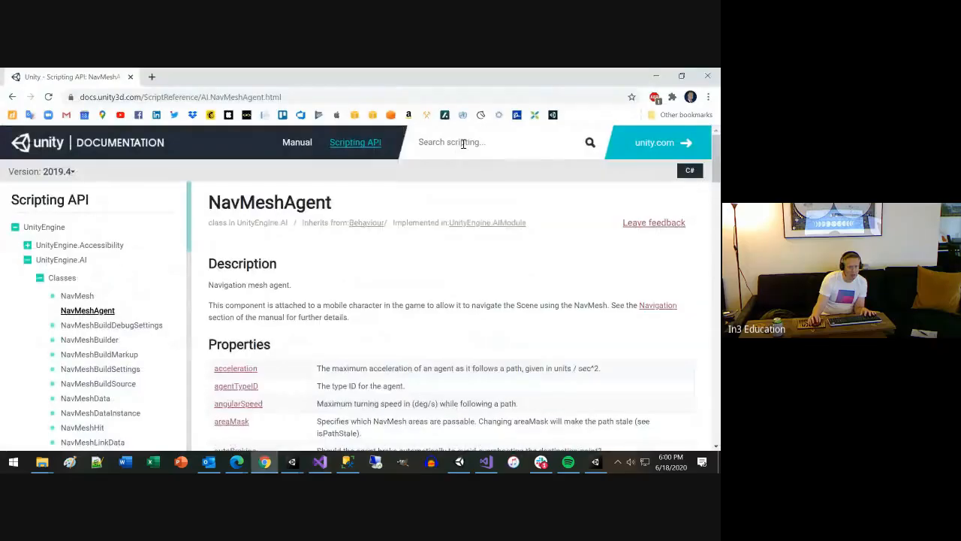
left_click(465, 143)
type("SetDestination")
key("Return")
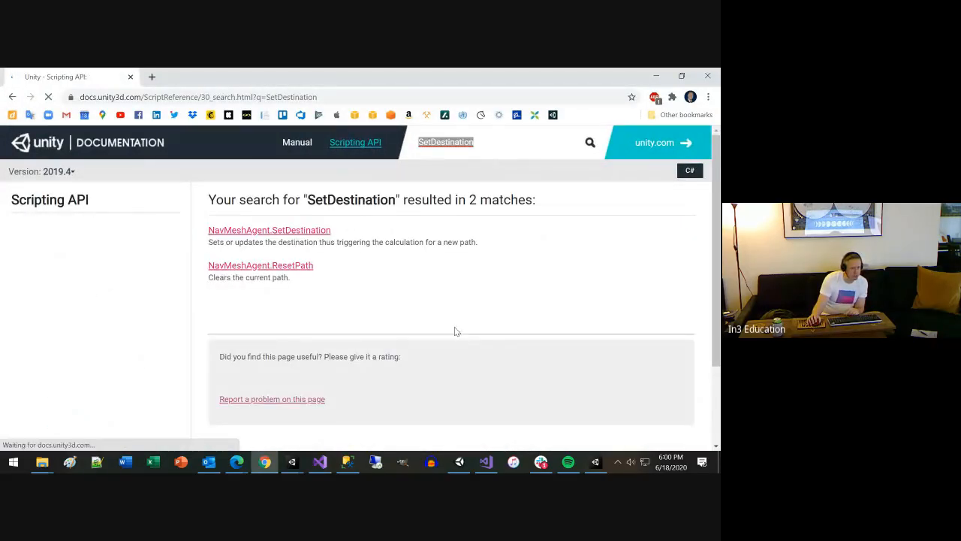
Open the NavMeshAgent.SetDestination reference page and read its signature, parameters, return value, description and example code
left_click(251, 233)
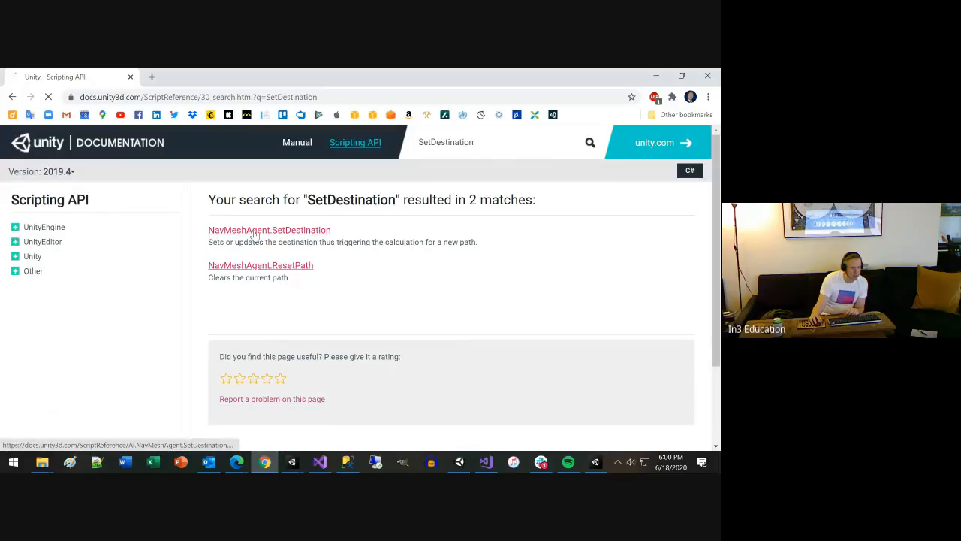
scroll(445, 300, "down", 3)
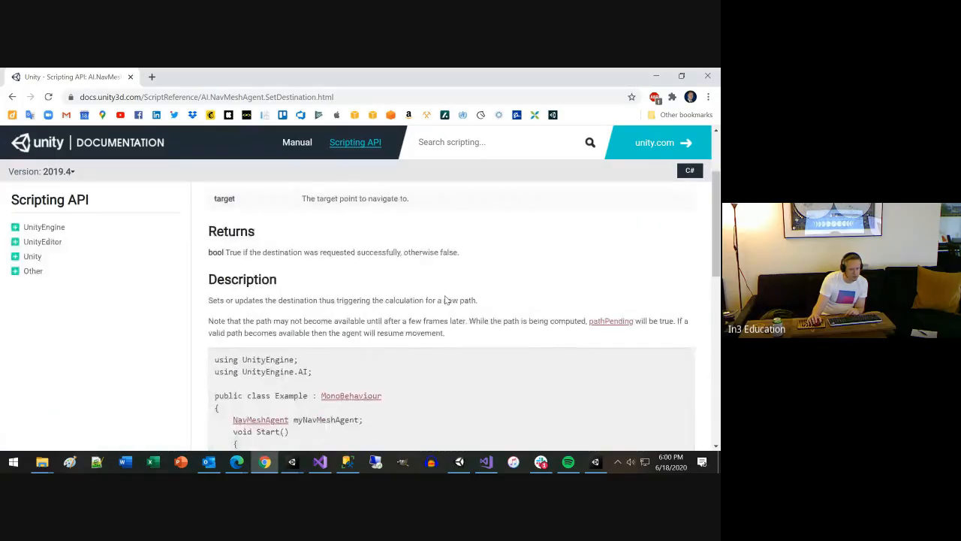
scroll(445, 300, "down", 4)
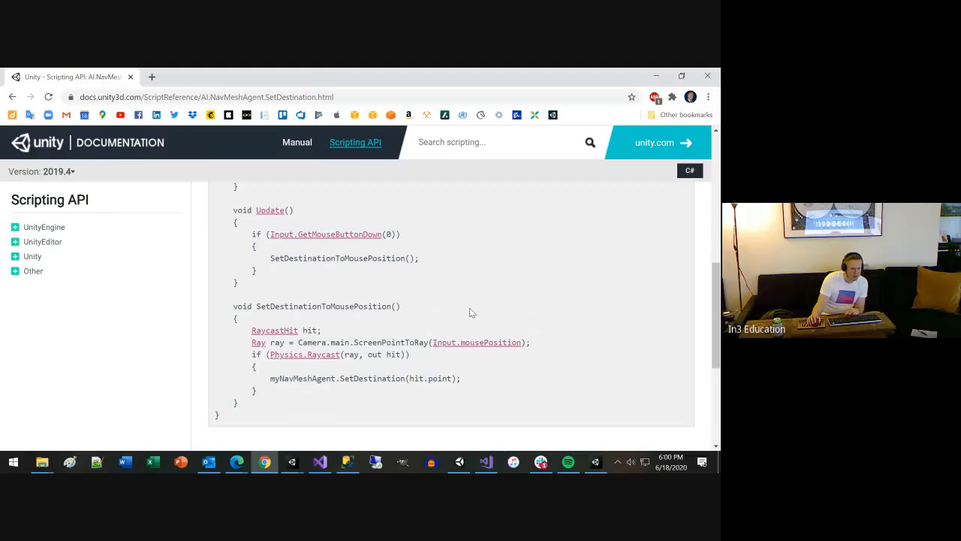
scroll(471, 312, "down", 4)
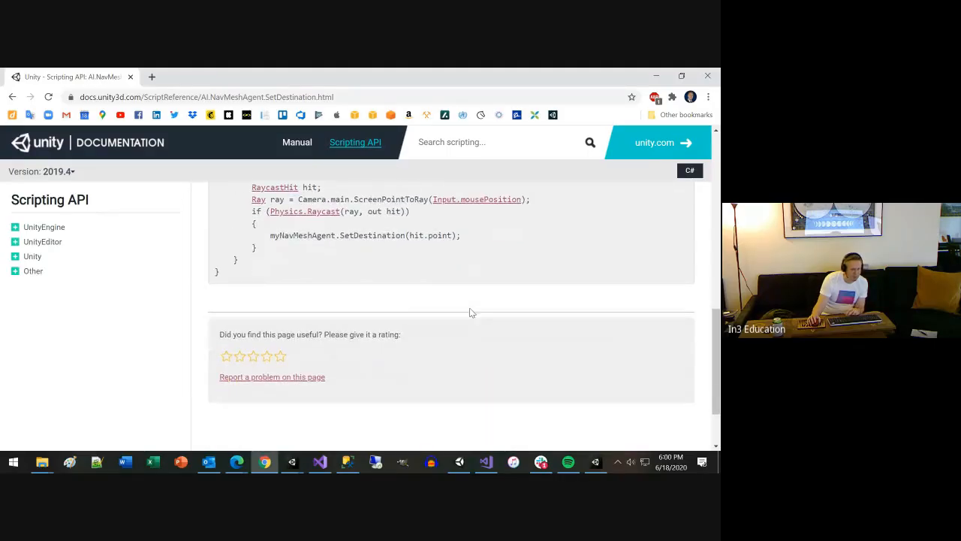
scroll(471, 312, "down", 2)
scroll(471, 311, "up", 5)
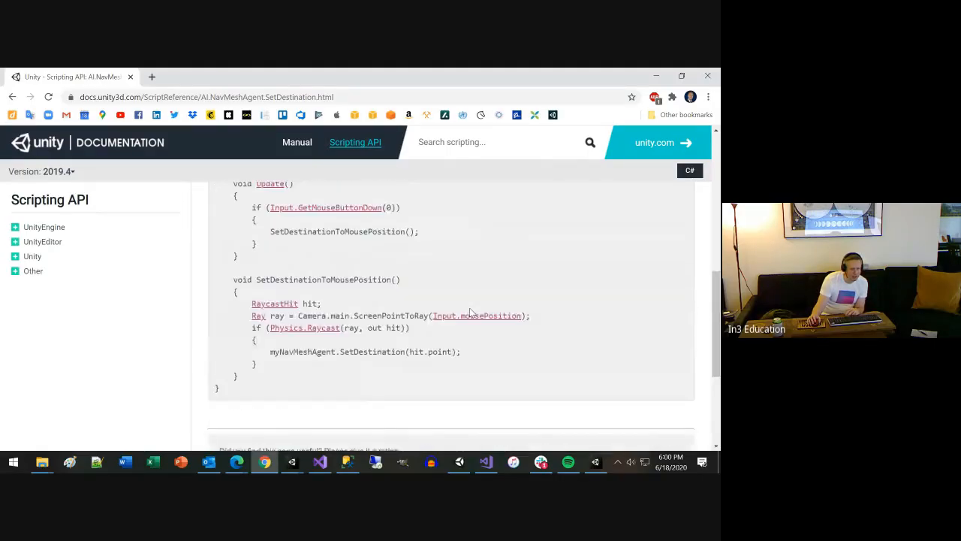
scroll(471, 311, "up", 5)
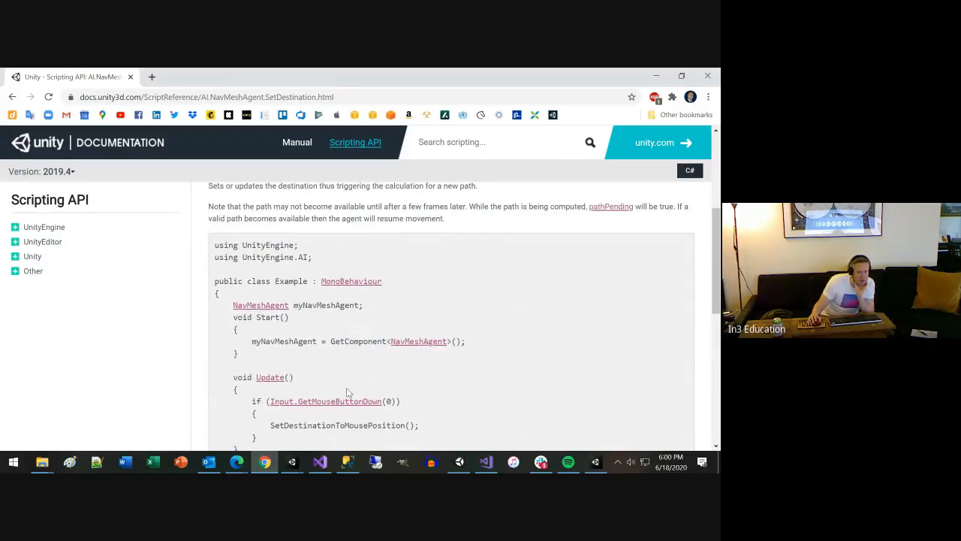
scroll(346, 387, "up", 3)
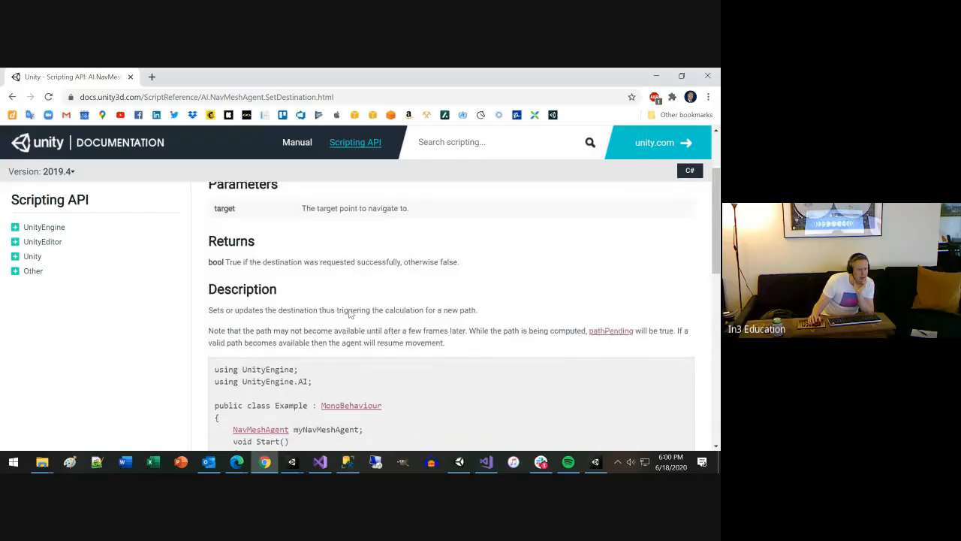
scroll(349, 314, "up", 2)
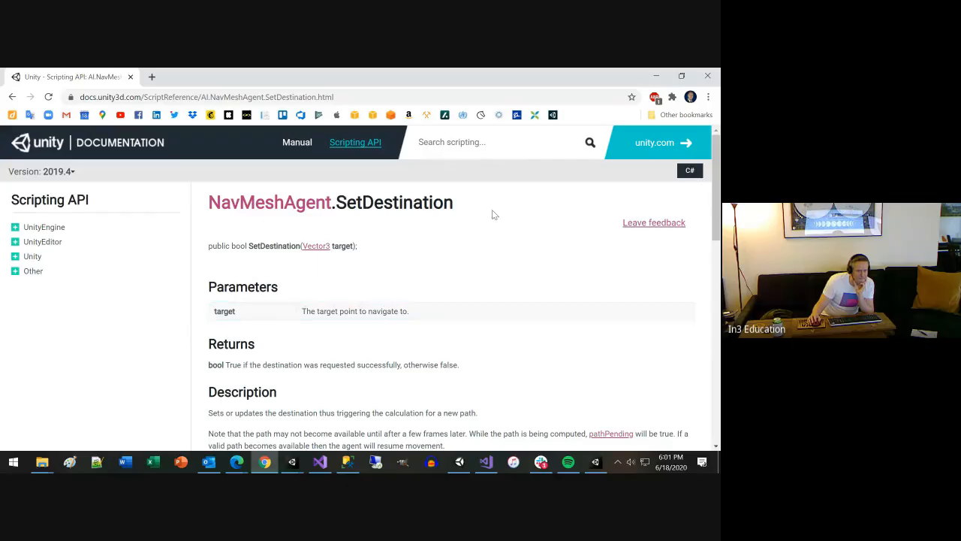
Return to PlayerController.cs in Visual Studio and examine the public NavMeshAgent Agent field and its use in the SetDestination call
left_click(658, 75)
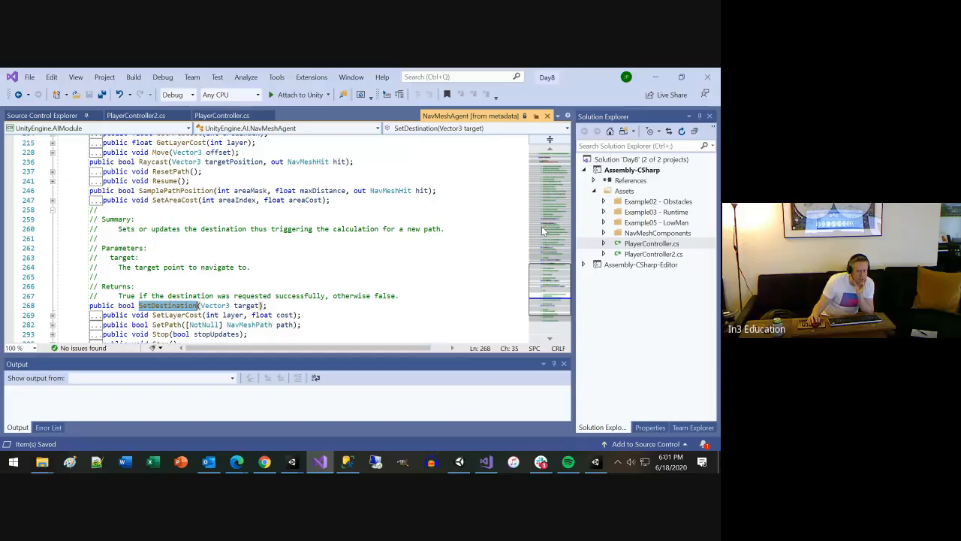
left_click(656, 79)
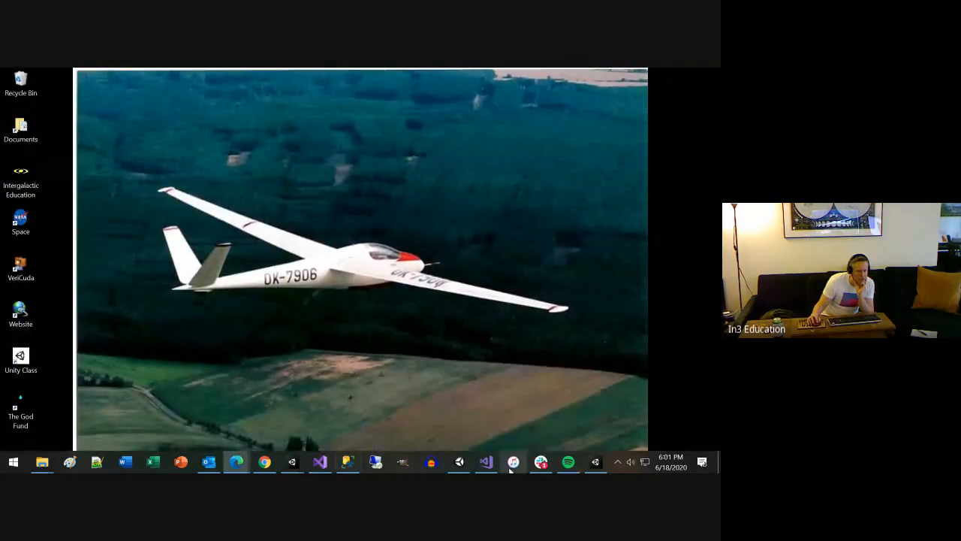
left_click(324, 462)
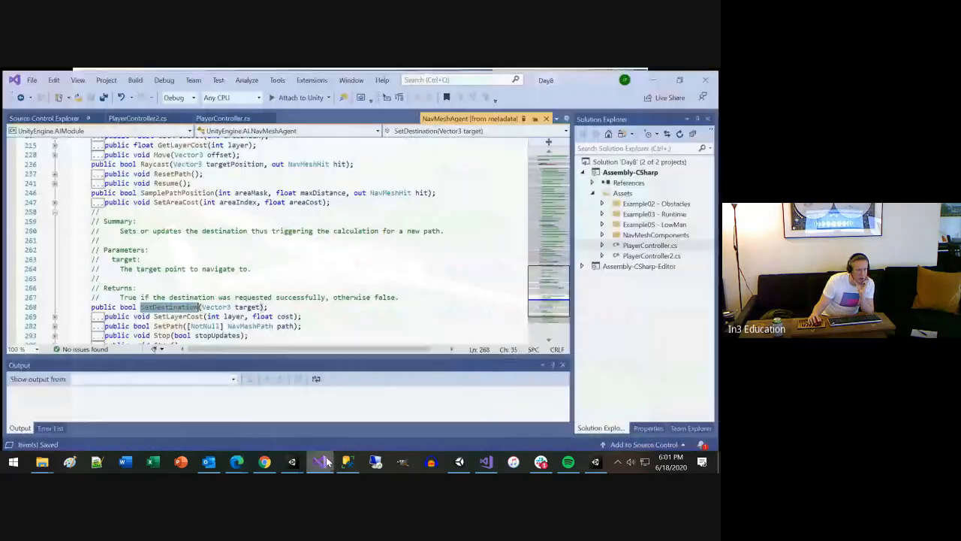
left_click(149, 117)
left_click(241, 116)
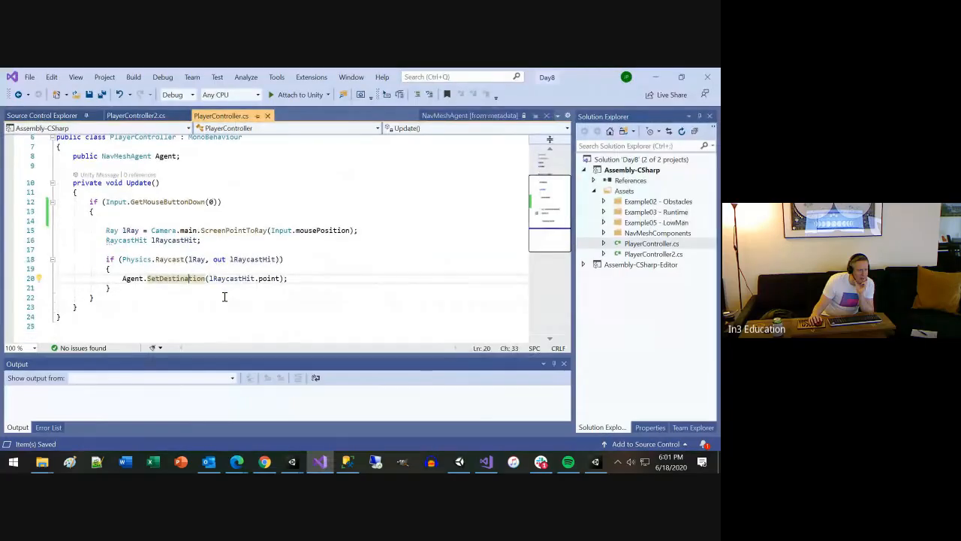
left_click_drag(181, 157, 69, 157)
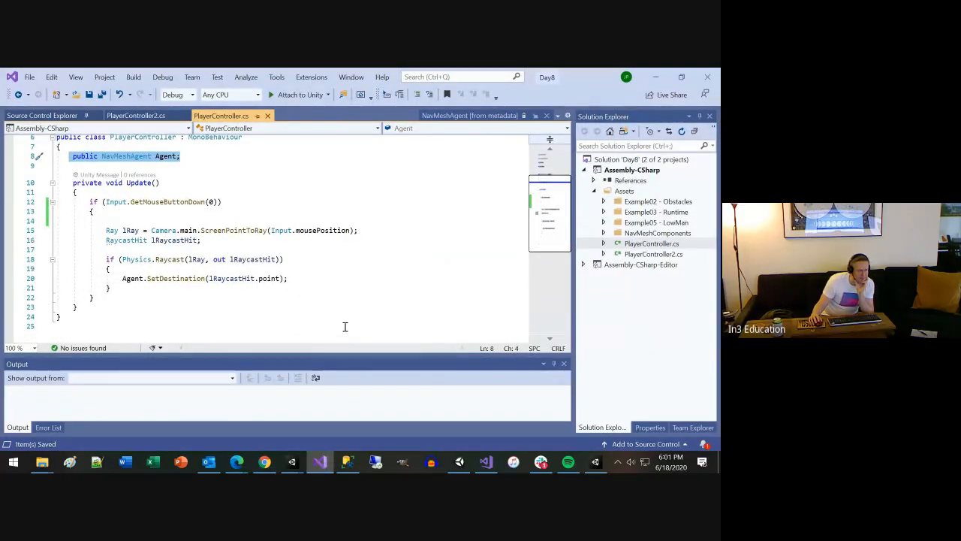
double_click(123, 279)
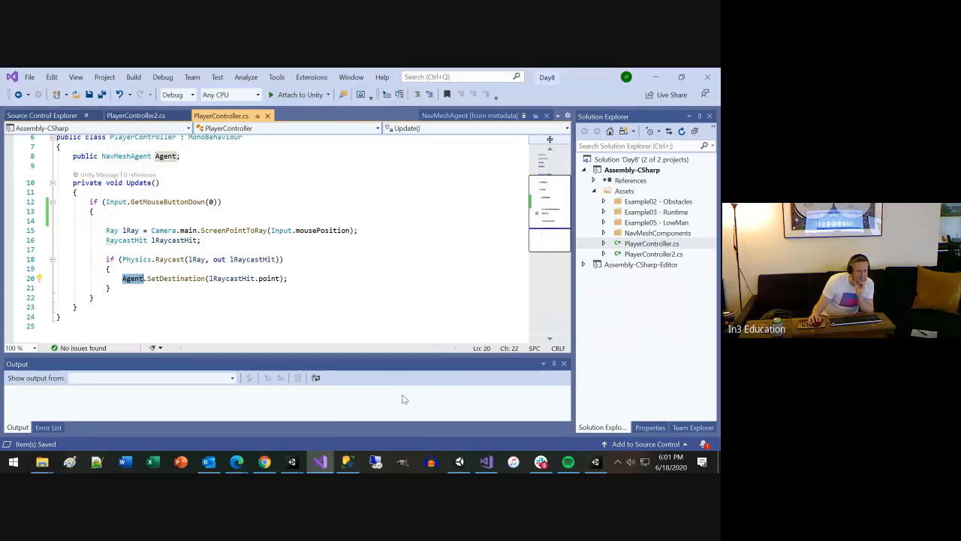
Switch to the Unity editor and select the Player object to inspect its attached components
mouse_move(571, 466)
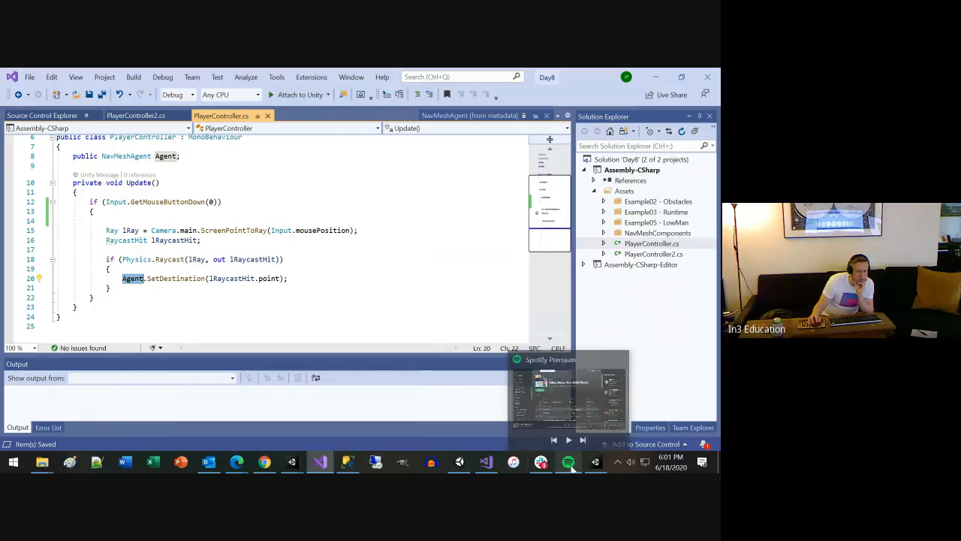
left_click(595, 461)
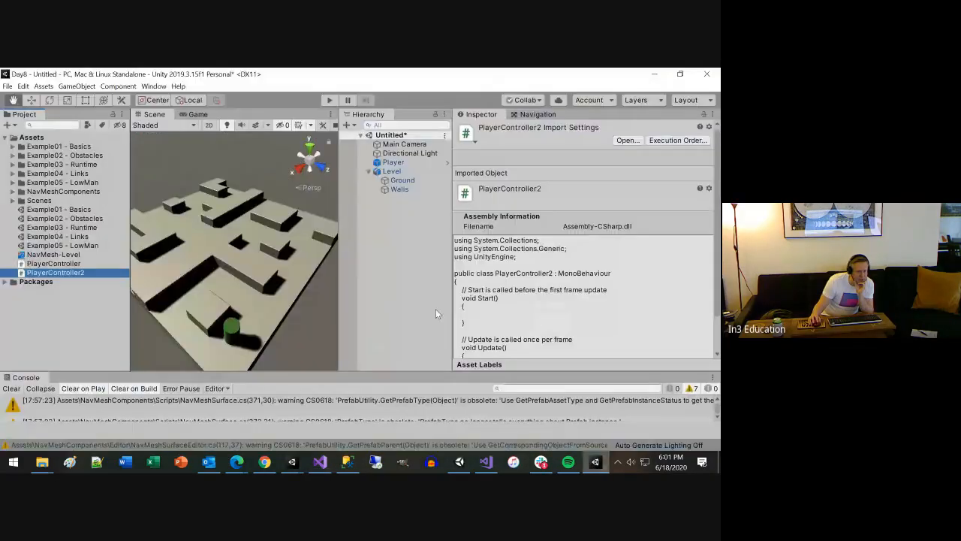
left_click(398, 162)
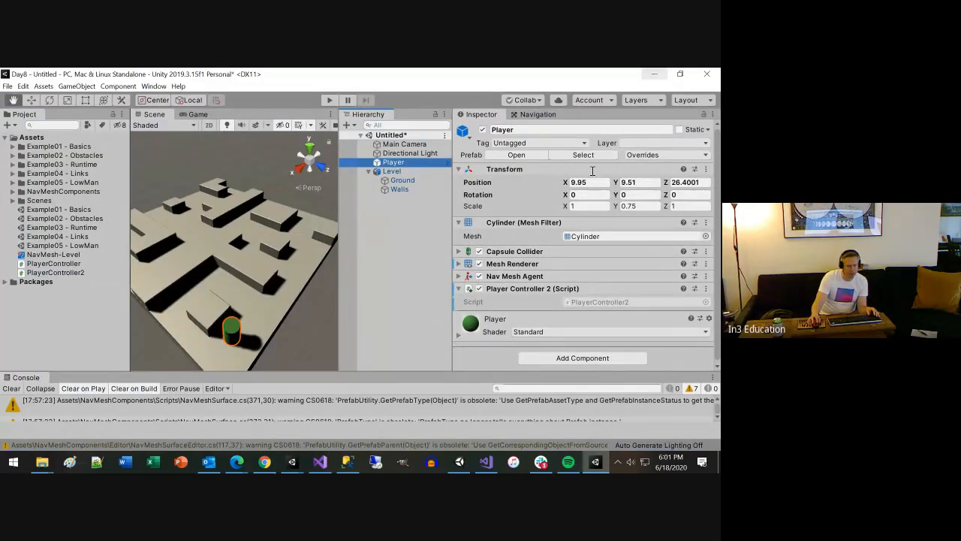
Back in Visual Studio, delete the public NavMeshAgent Agent field and its blank lines from the PlayerController class
left_click(320, 462)
left_click(221, 159)
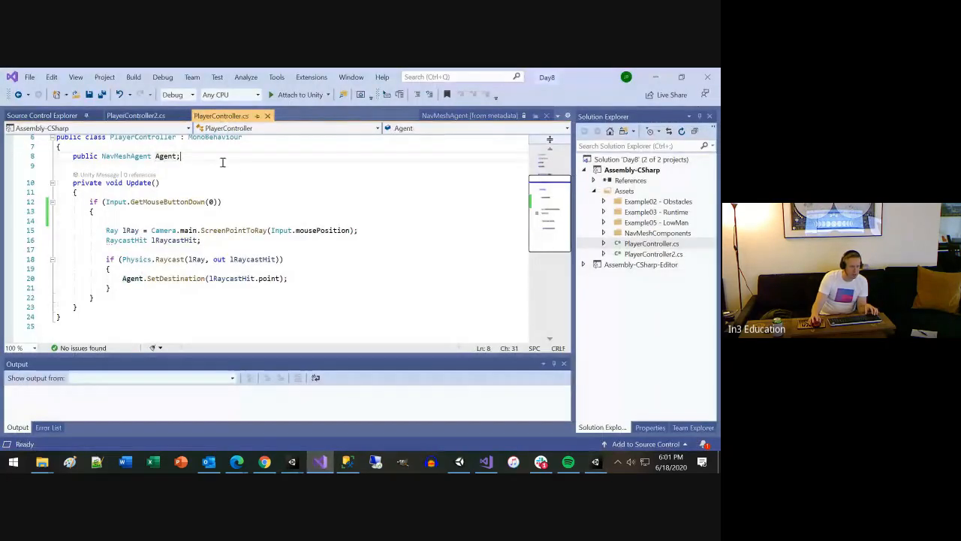
key("shift+Home")
key("BackSpace")
key("BackSpace")
key("BackSpace")
key("BackSpace")
key("BackSpace")
key("BackSpace")
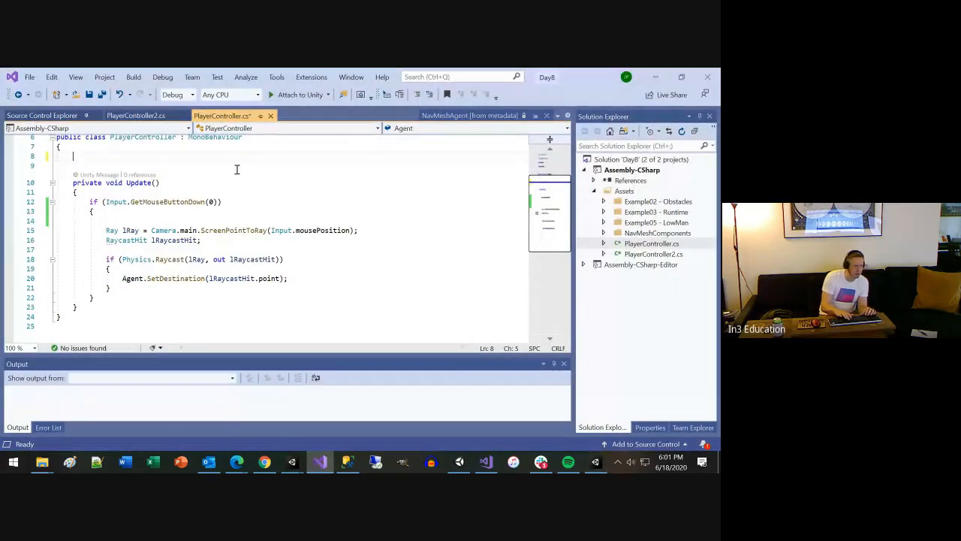
key("Delete")
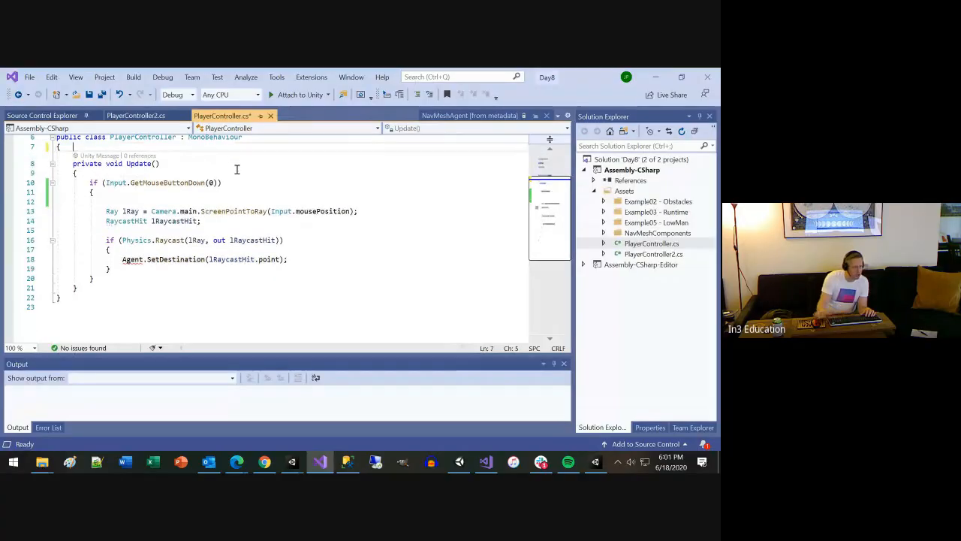
Replace Agent in the SetDestination call with GetComponent<NavMeshAgent>() and save PlayerController.cs
left_click(135, 260)
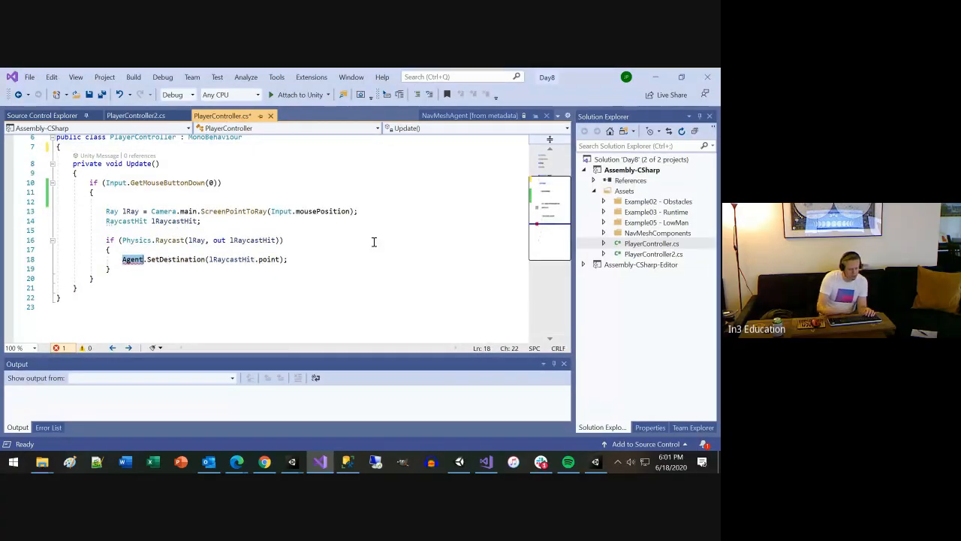
key("BackSpace")
key("BackSpace")
key("BackSpace")
key("BackSpace")
key("BackSpace")
type("GetComponent")
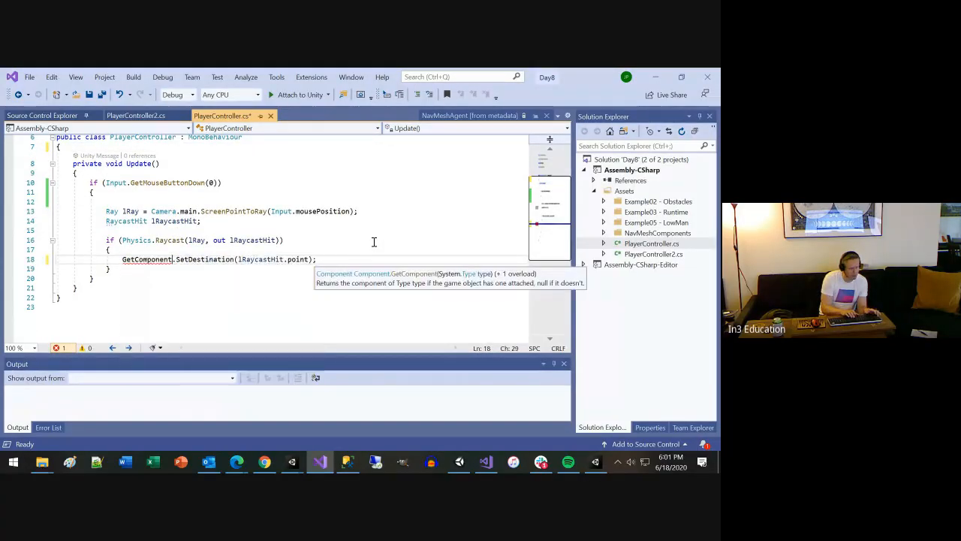
type("<")
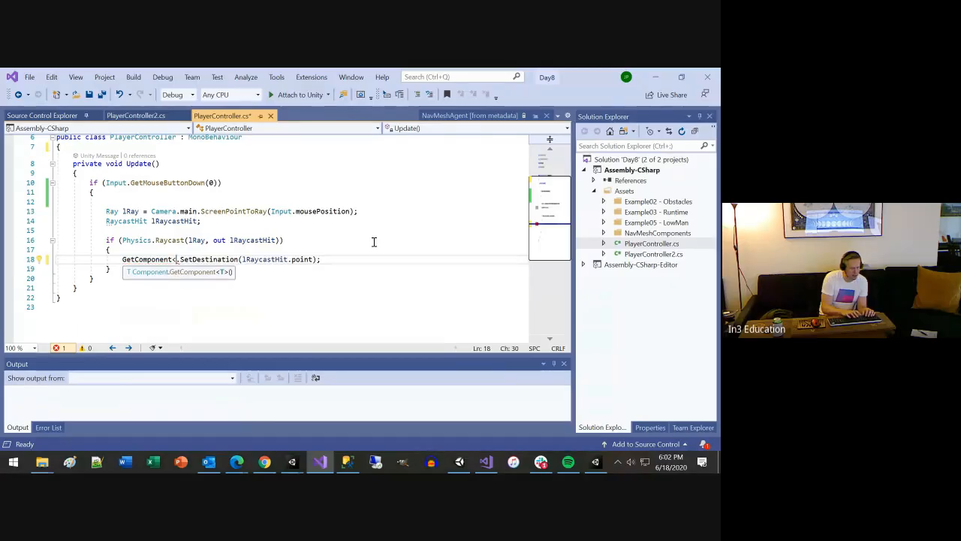
type("Na")
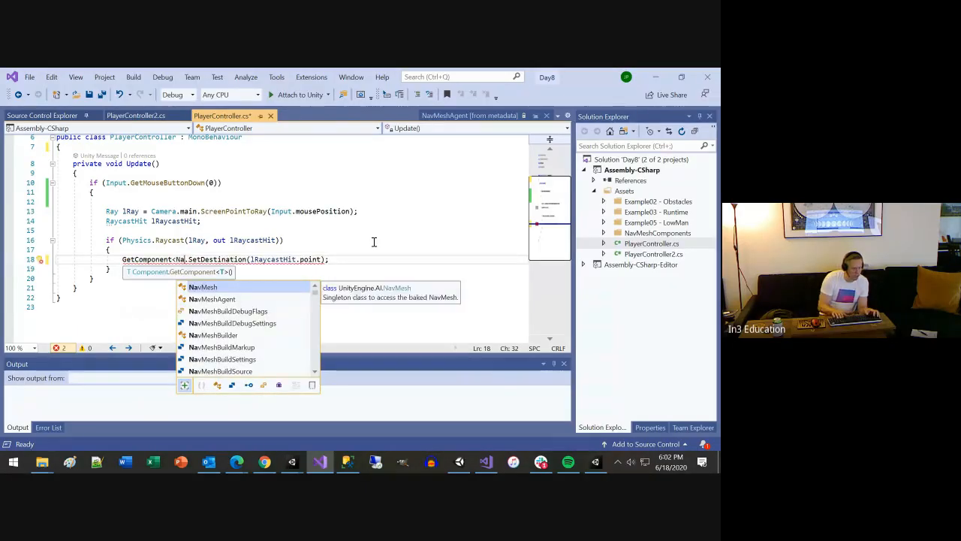
key("Tab")
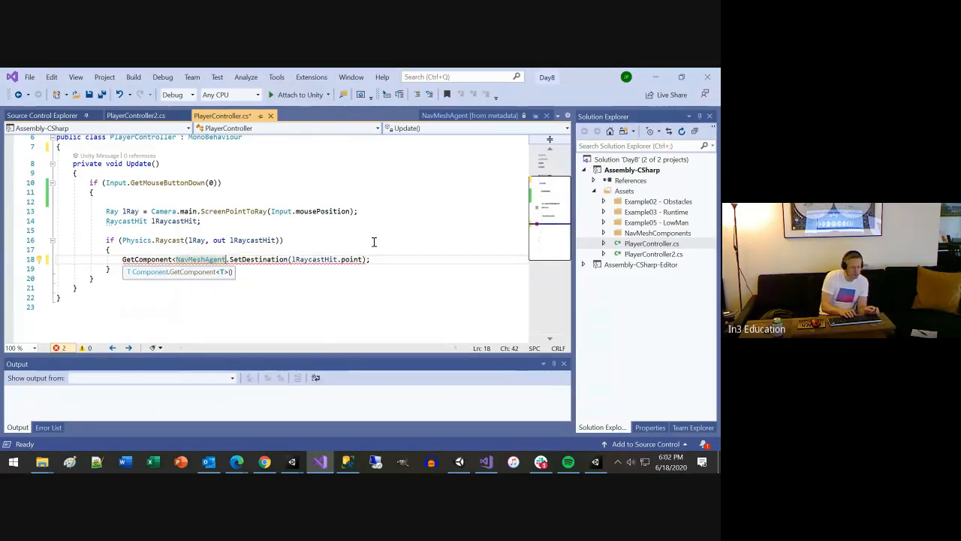
type(">()")
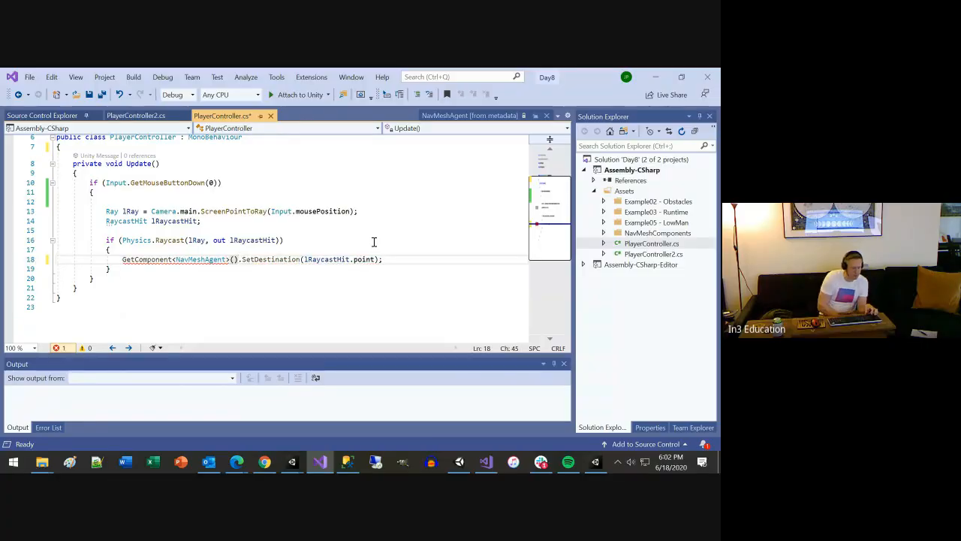
key("ctrl+s")
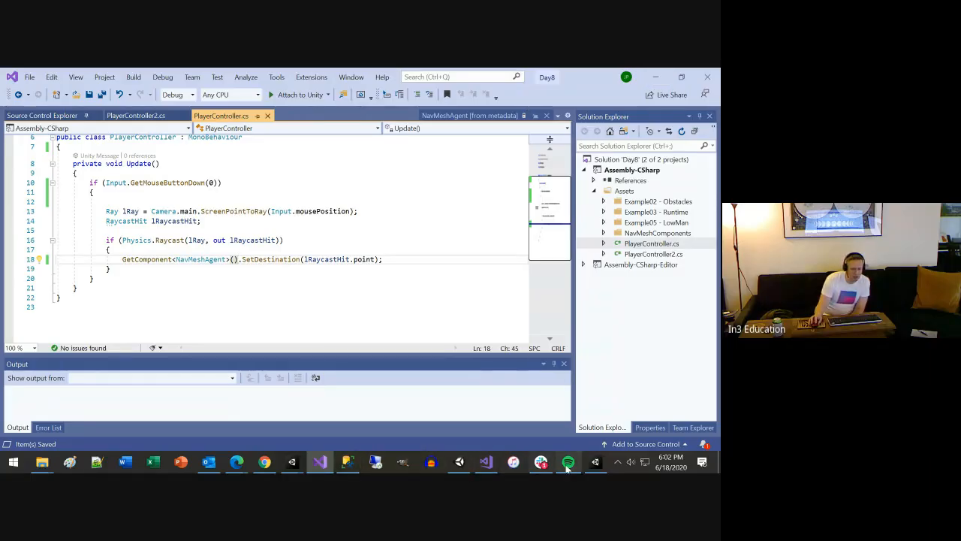
In Unity, remove the Player Controller 2 component from Player and attach the PlayerController script instead
left_click(594, 461)
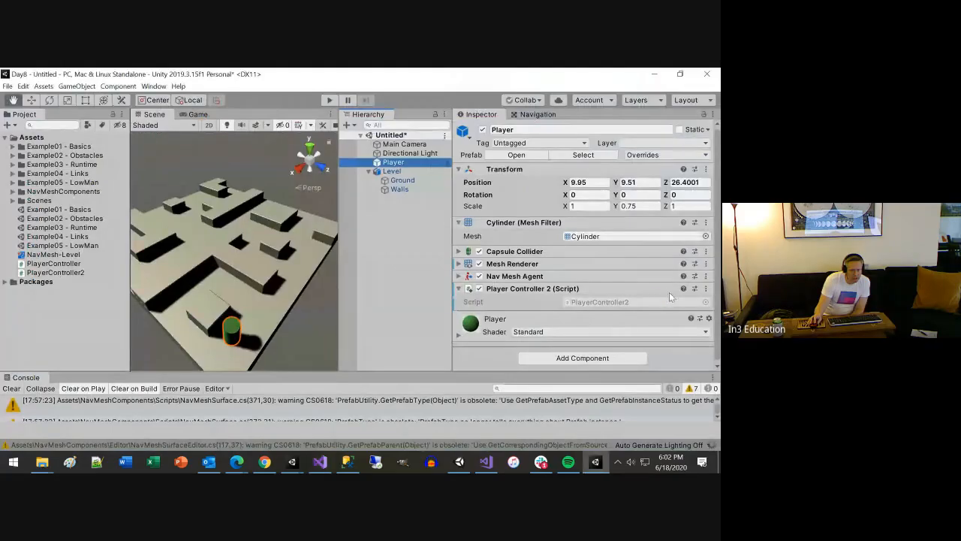
left_click(705, 289)
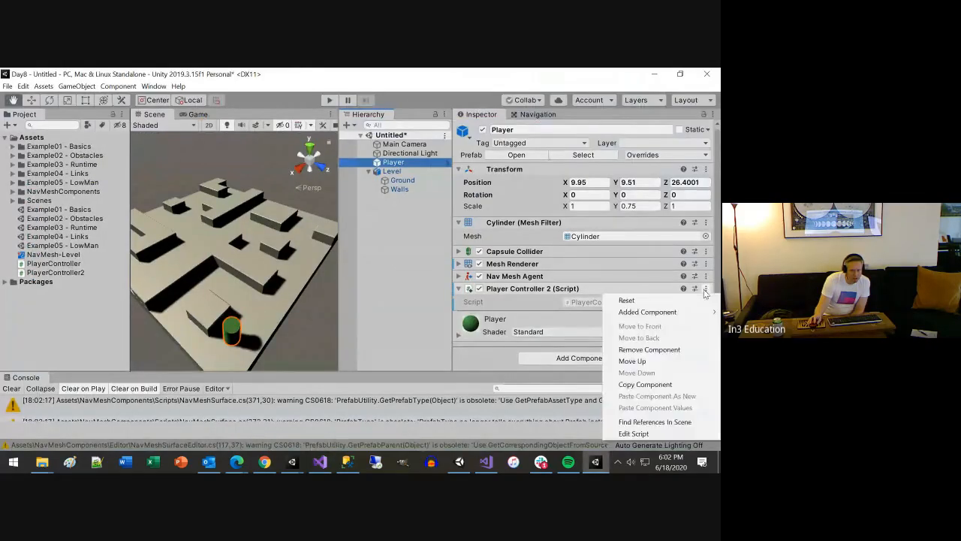
left_click(644, 350)
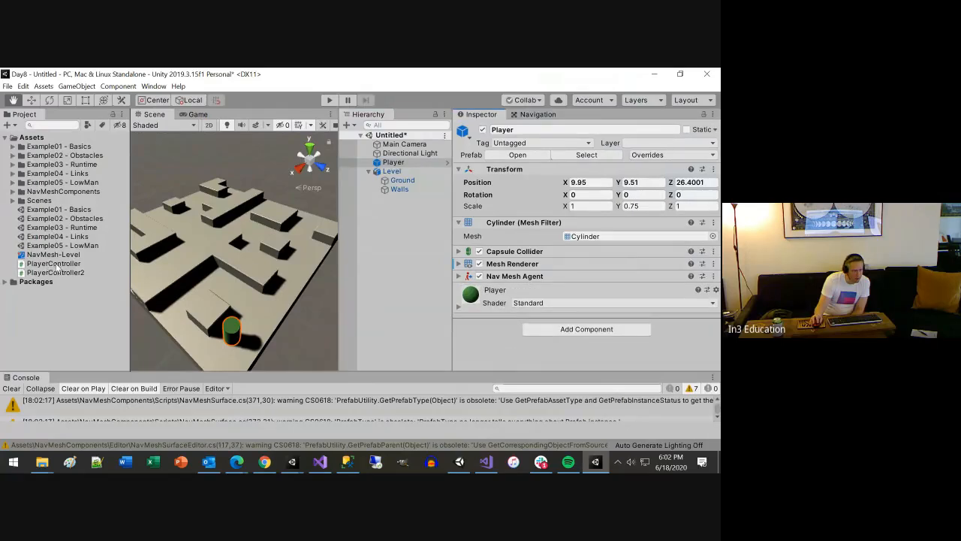
left_click_drag(54, 264, 527, 322)
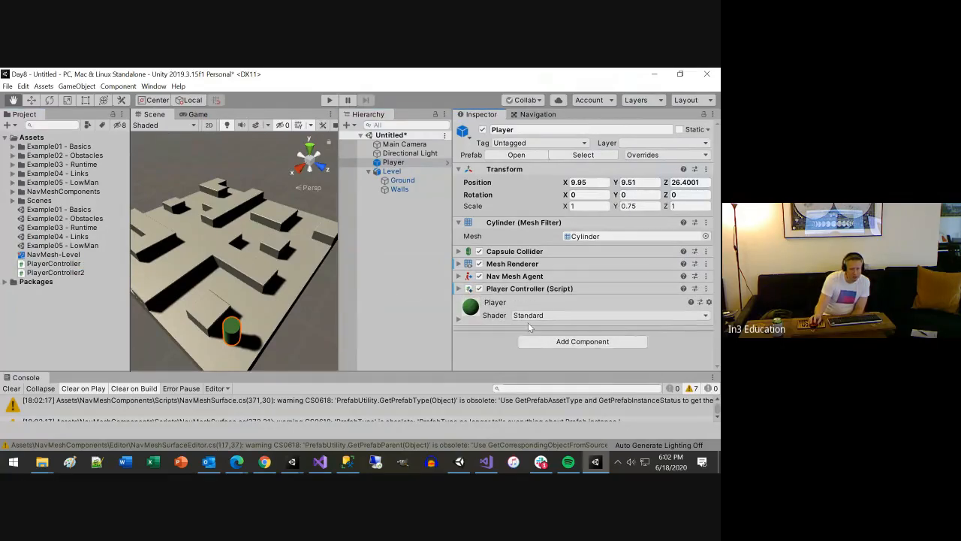
Save the untitled scene as Example in the project's Scenes folder
left_click(329, 101)
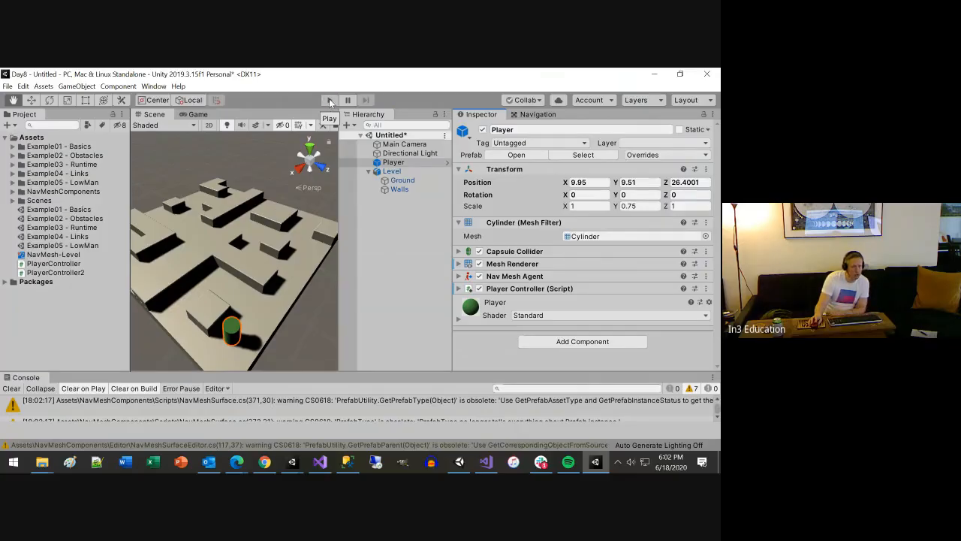
key("ctrl+s")
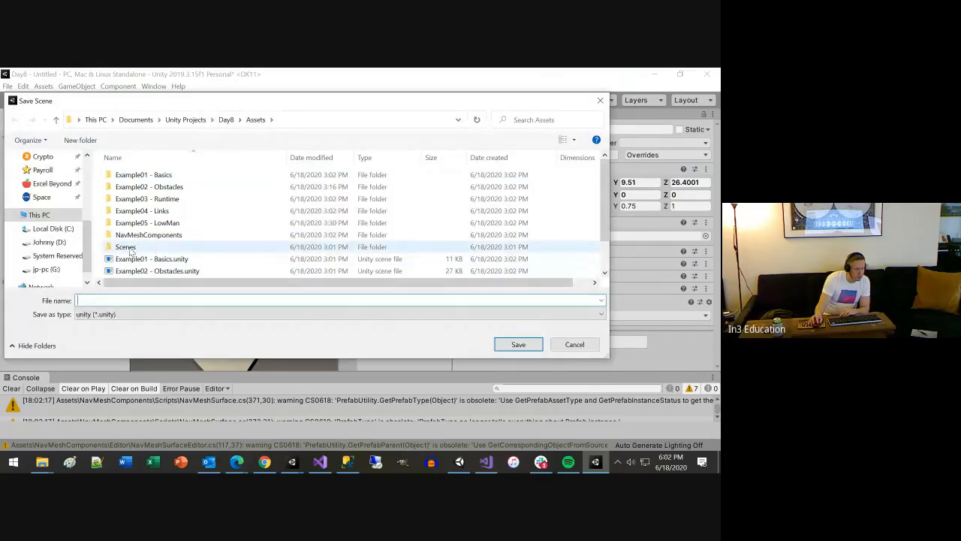
double_click(128, 248)
left_click(118, 299)
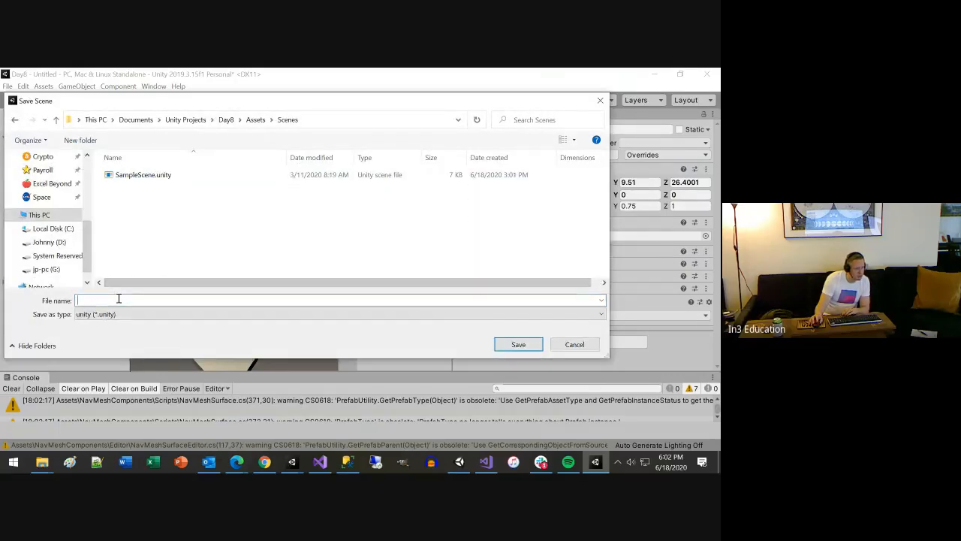
type("Example")
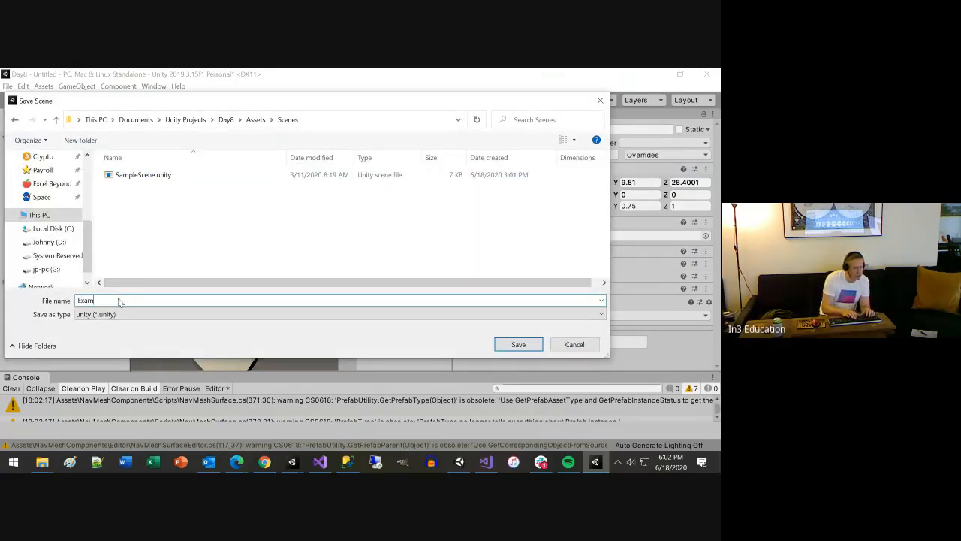
left_click(518, 344)
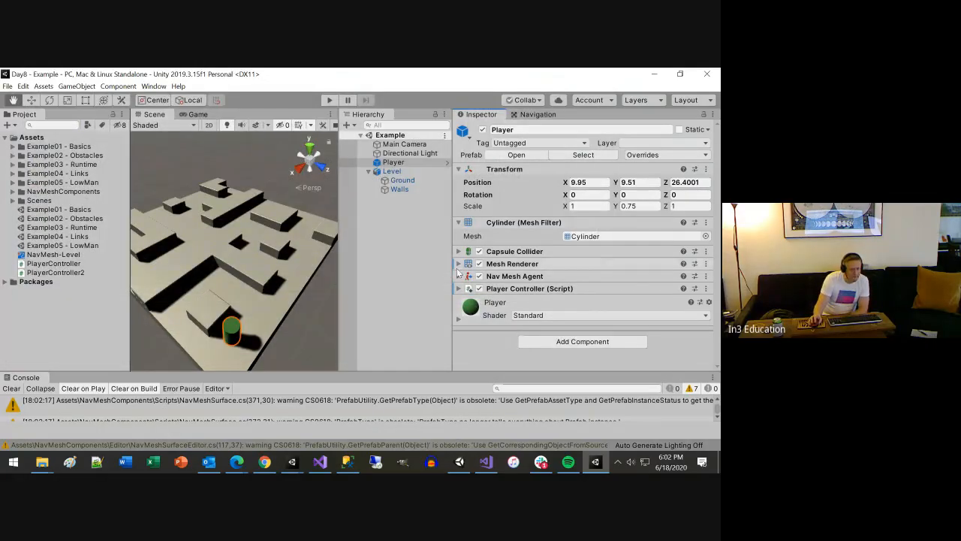
Run the Example scene in Play mode, stop it, and inspect the Main Camera
left_click(329, 100)
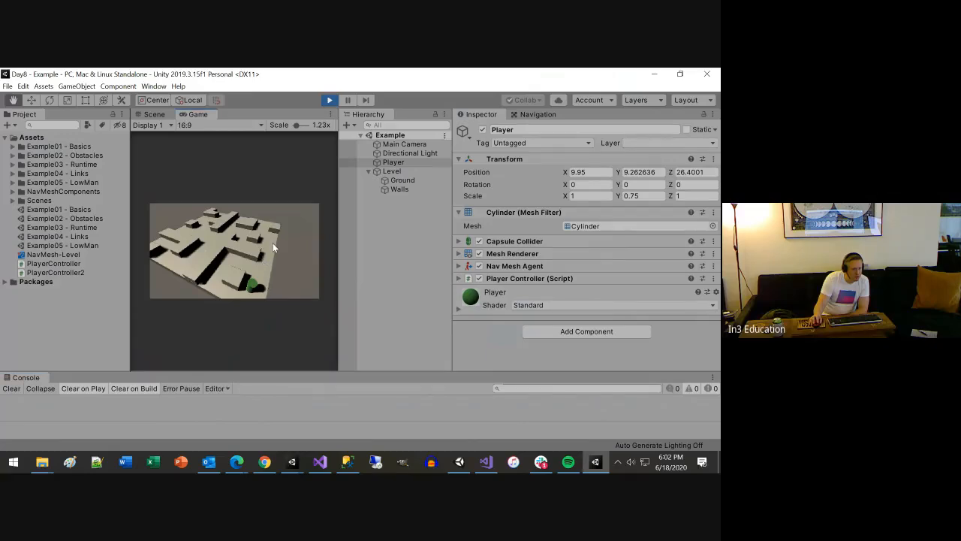
left_click(327, 100)
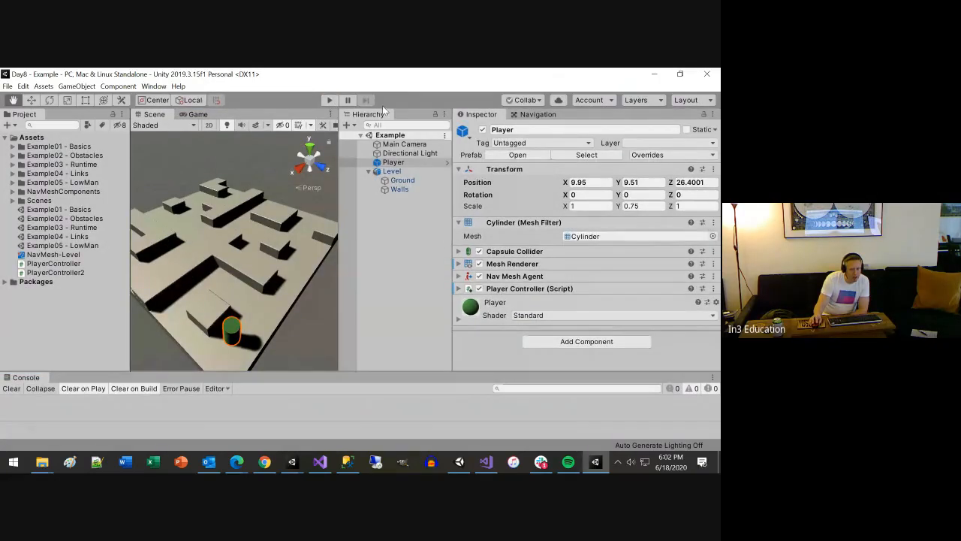
left_click(394, 144)
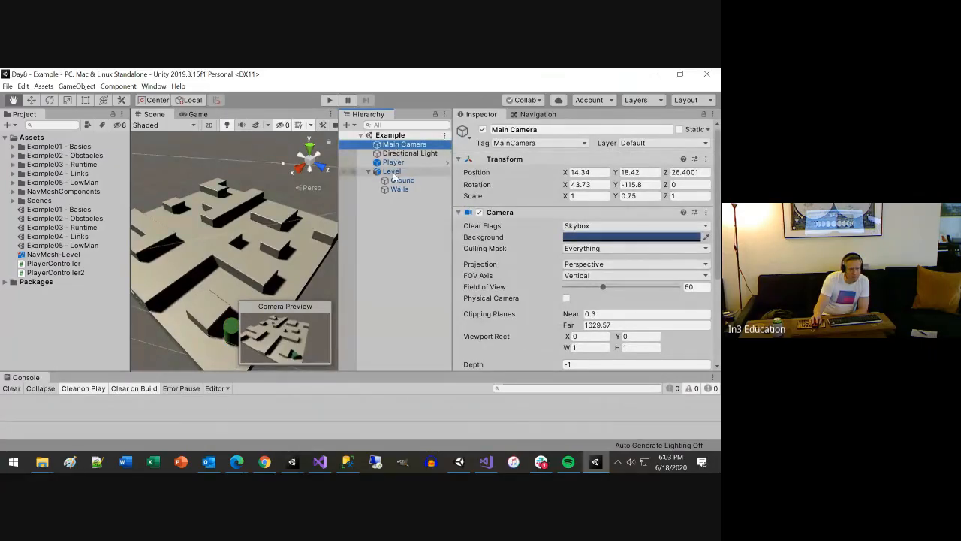
Bake the NavMeshSurface on the Level object again, then run and stop the scene to retest player movement
left_click(392, 172)
scroll(515, 284, "down", 3)
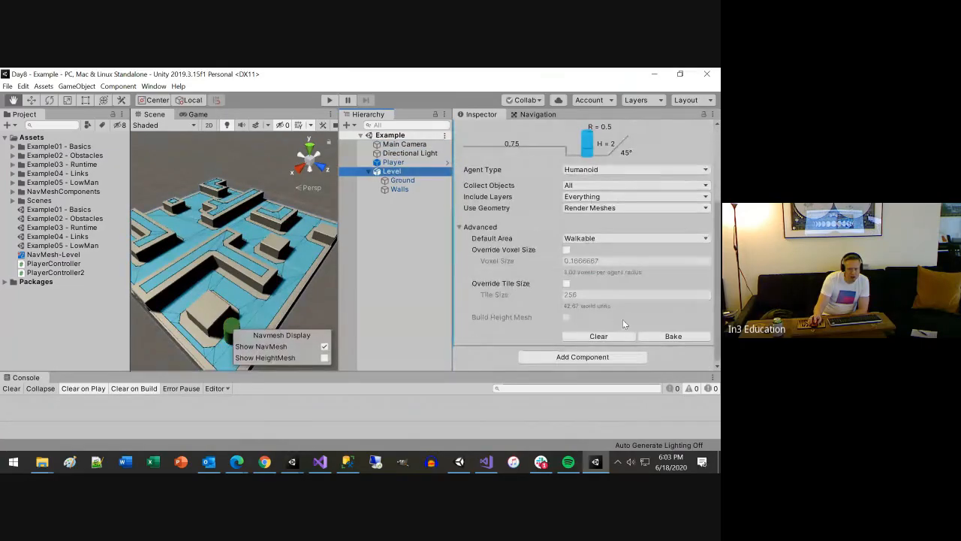
left_click(671, 337)
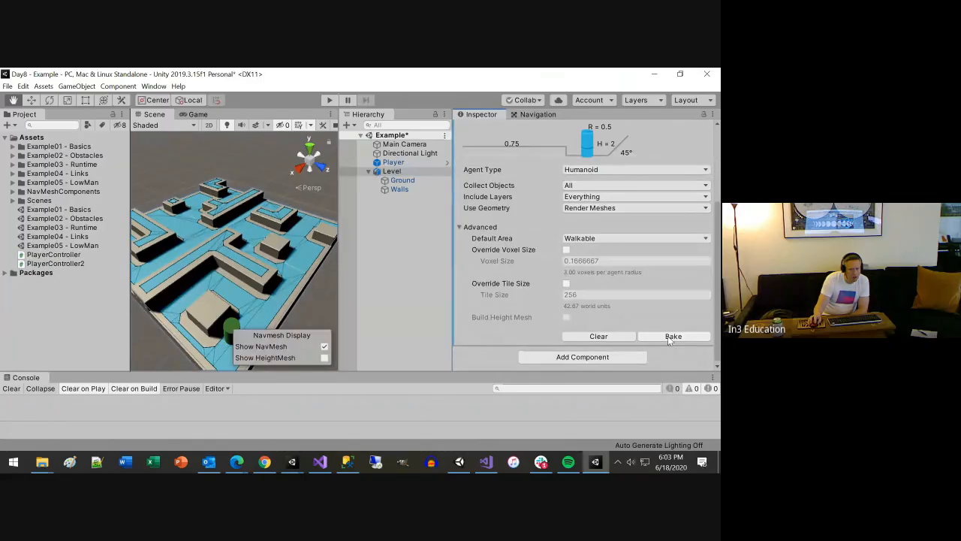
left_click(329, 100)
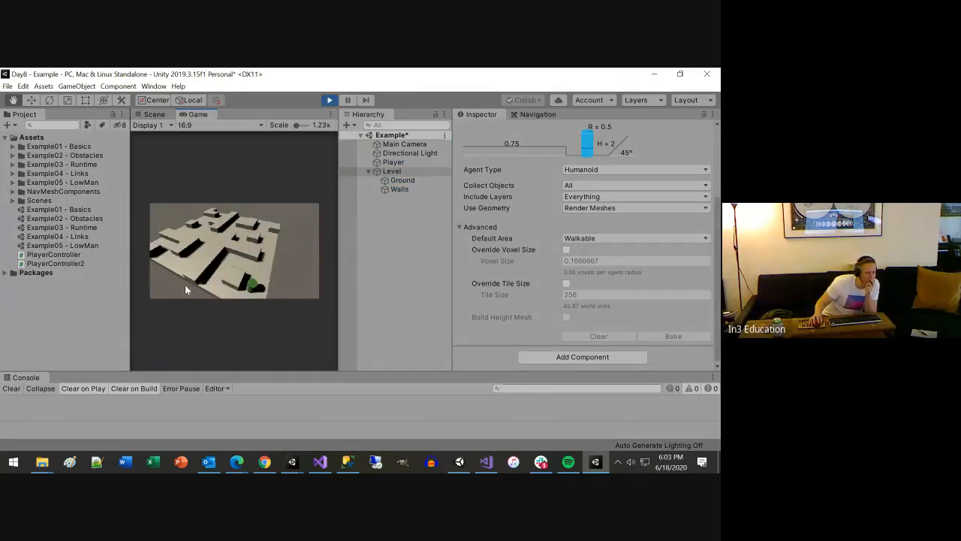
left_click(328, 101)
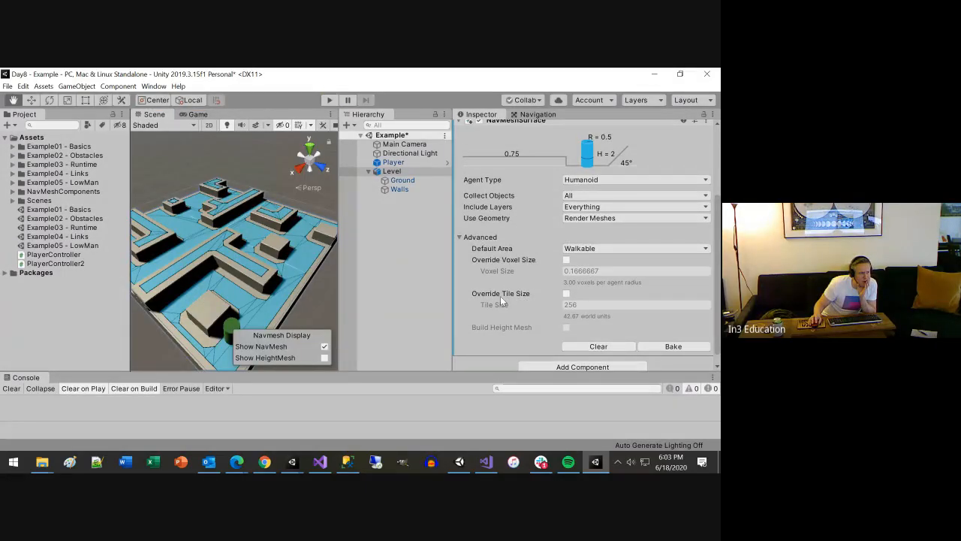
Open the Example05 - LowMan scene and run it in Play mode for comparison
double_click(78, 245)
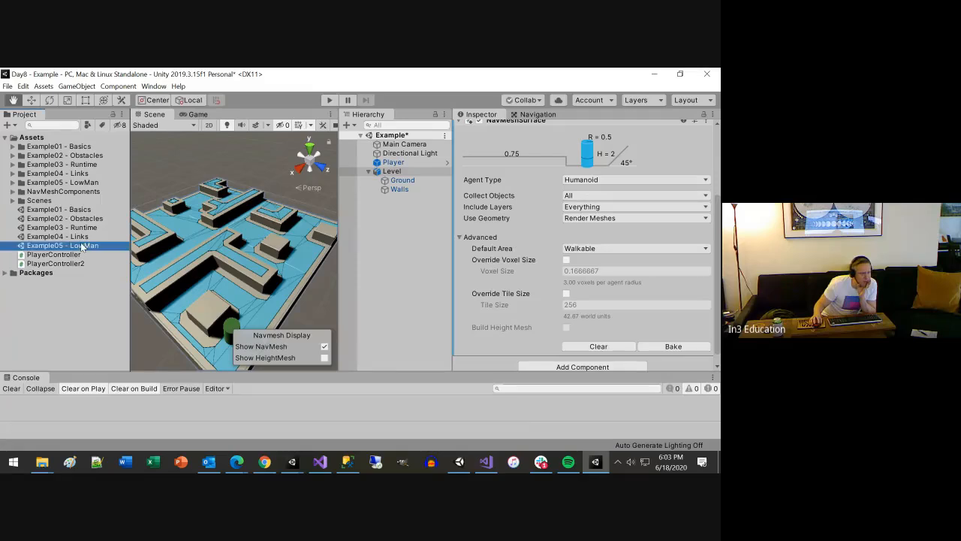
left_click(394, 287)
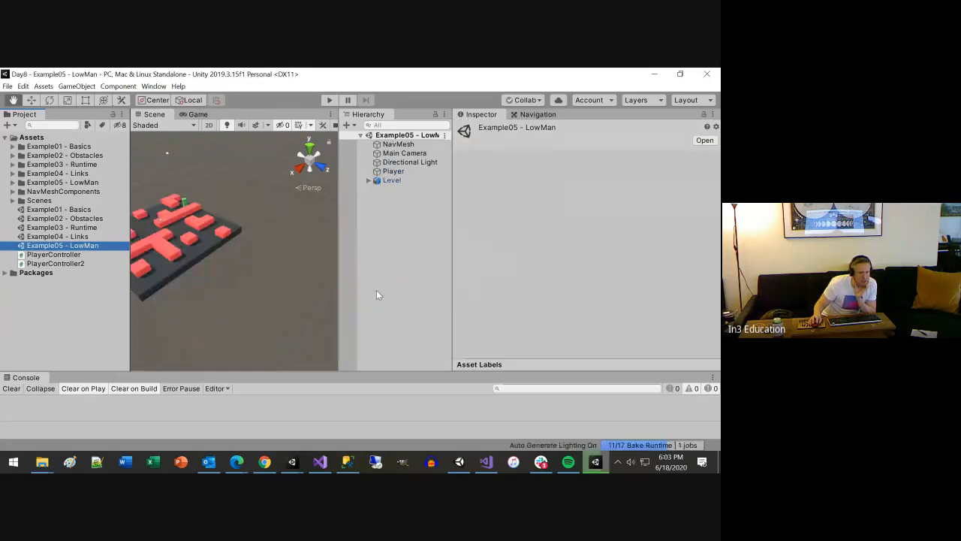
left_click(330, 101)
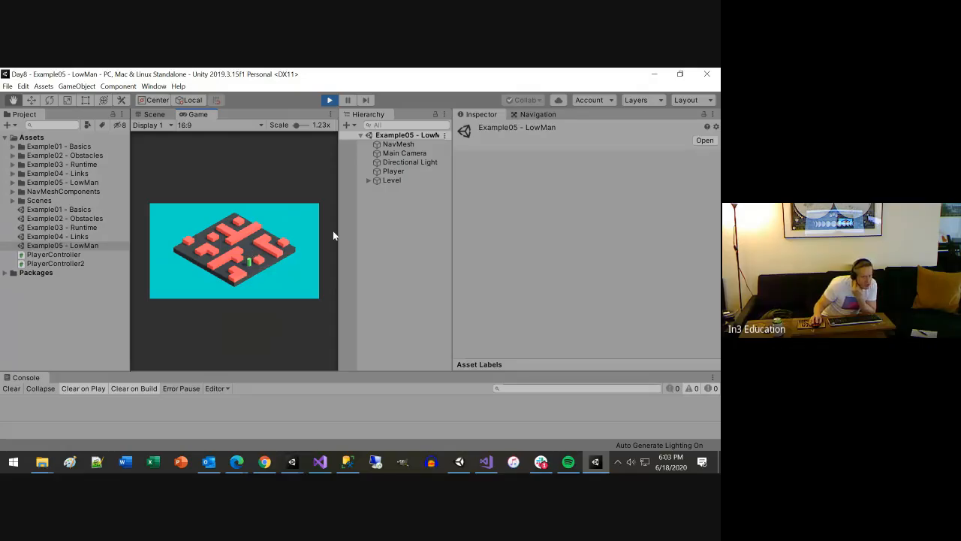
Examine the components on the LowMan scene's NavMesh, Main Camera, Directional Light and Player objects
left_click(398, 138)
left_click(399, 144)
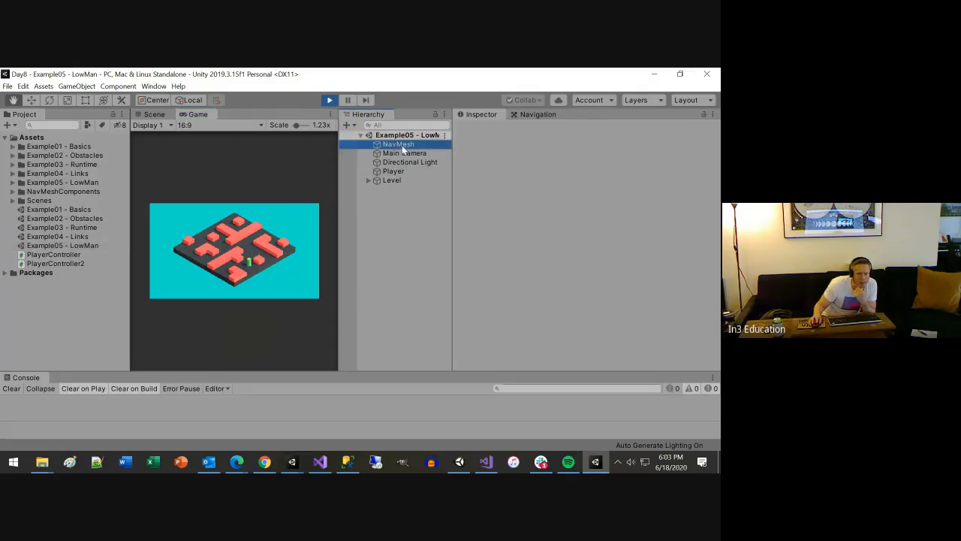
left_click(459, 213)
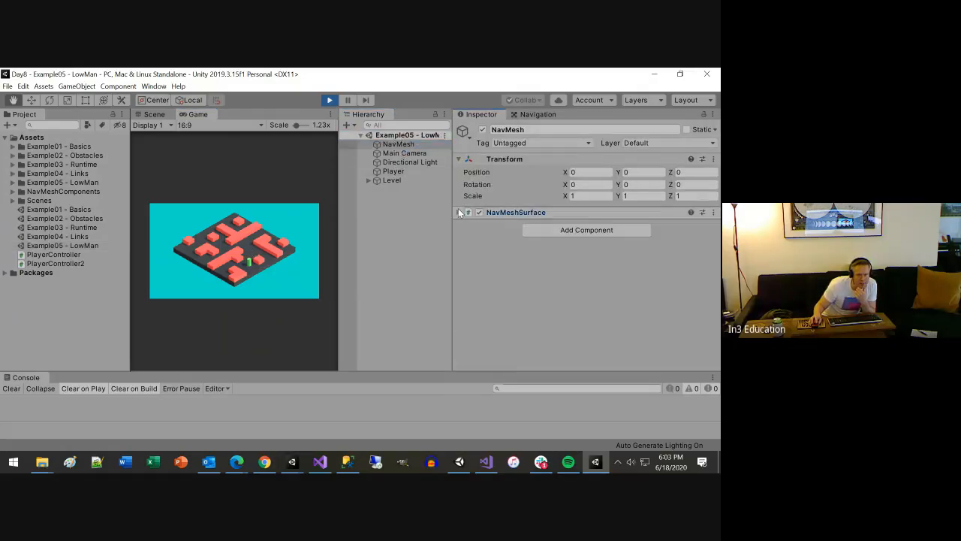
left_click(388, 151)
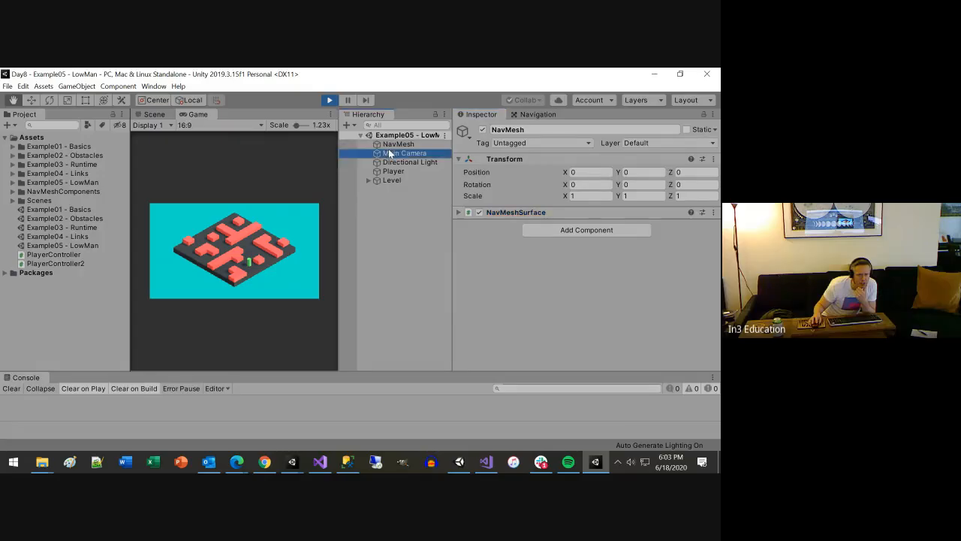
left_click(456, 212)
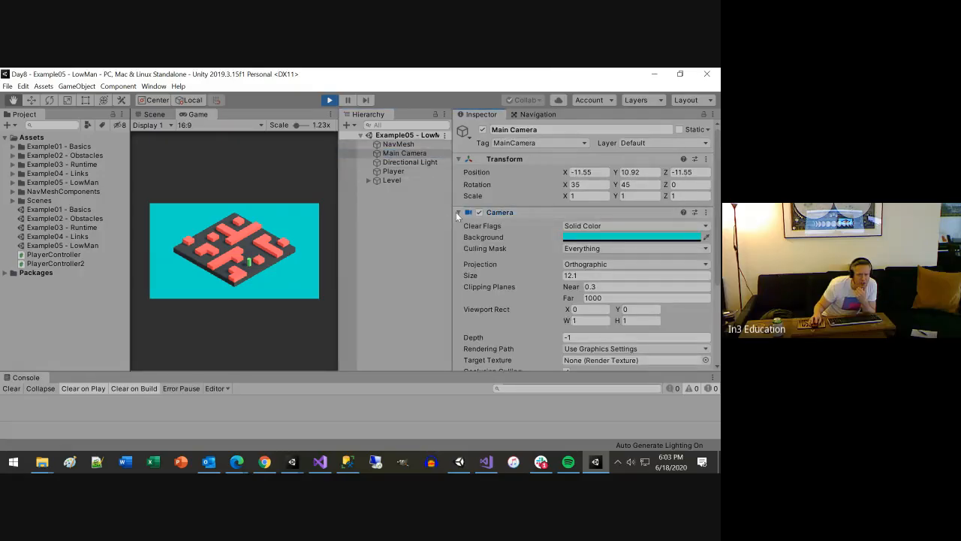
left_click(398, 162)
left_click(395, 171)
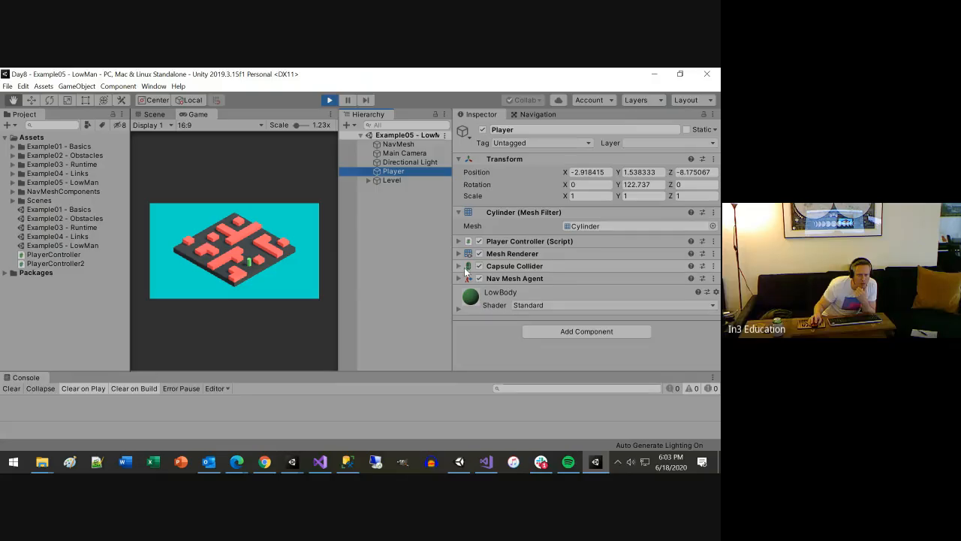
Compare the components on the Walls and Ground objects under Level, and exit Play mode
left_click(368, 180)
left_click(400, 189)
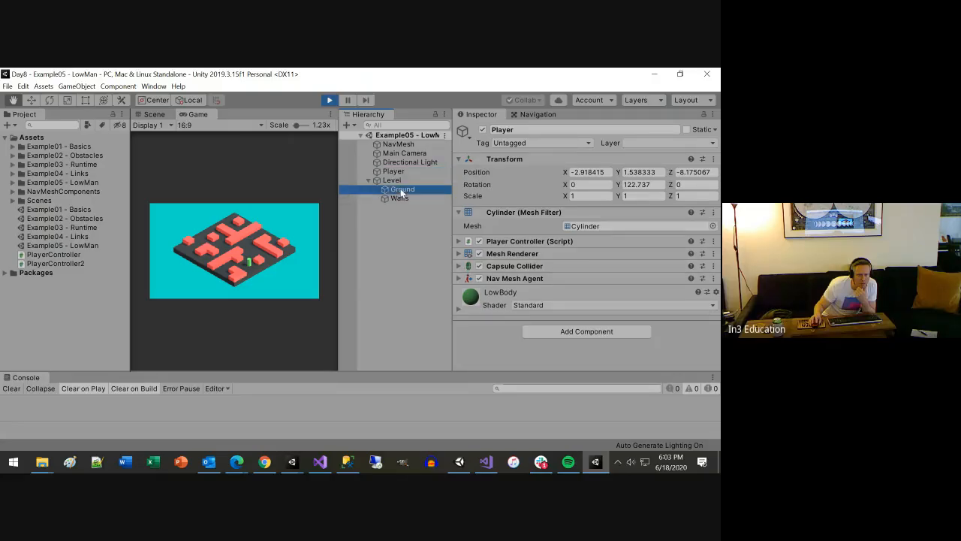
left_click(401, 198)
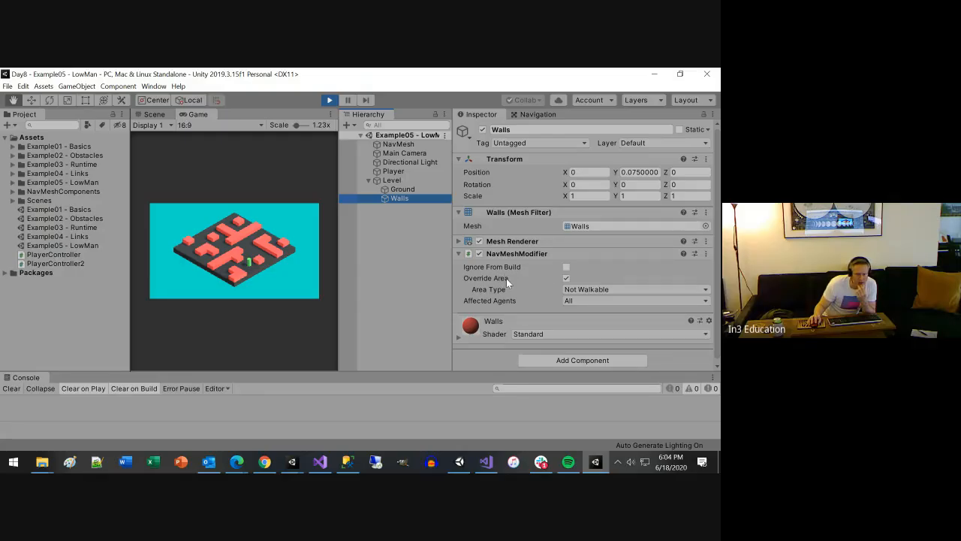
left_click(404, 189)
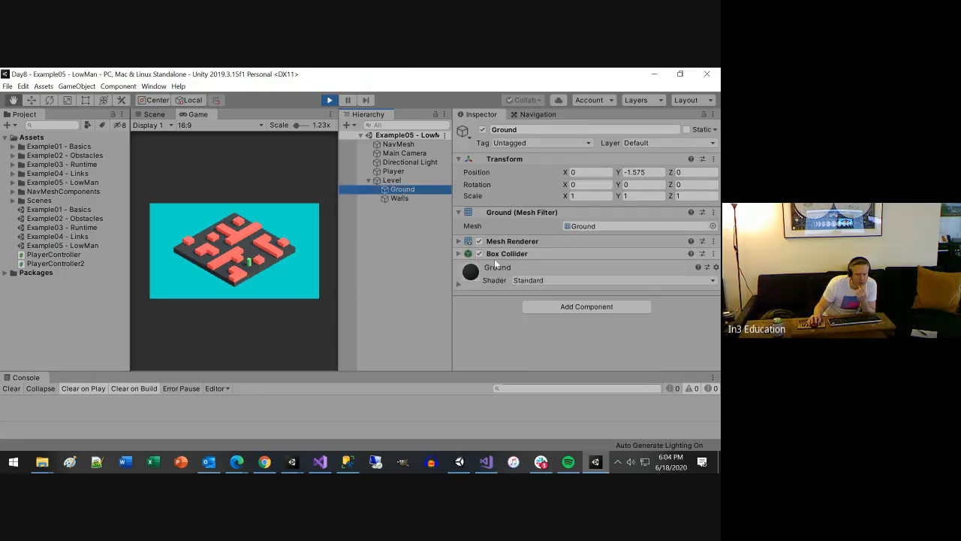
left_click(329, 100)
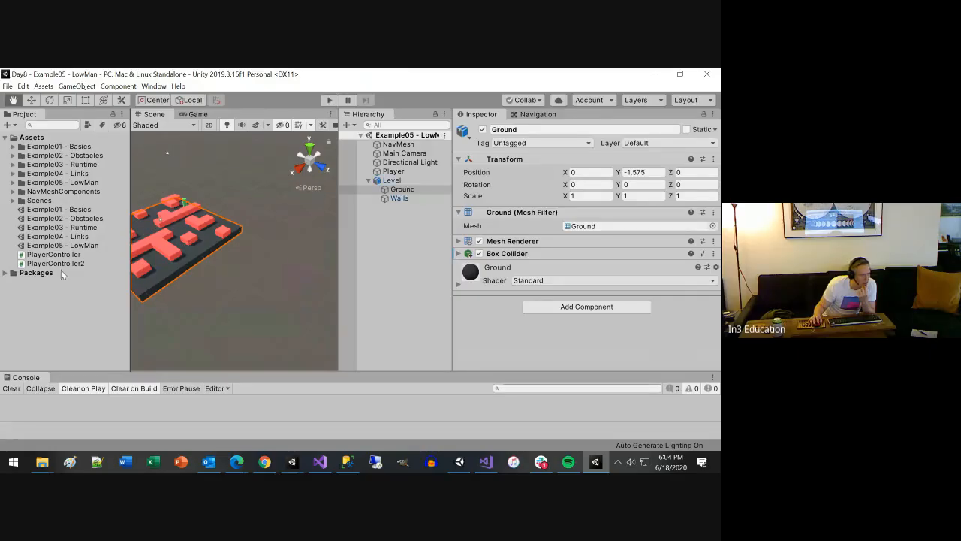
Reopen the Example scene from the Scenes folder and expand its Level object
left_click(13, 200)
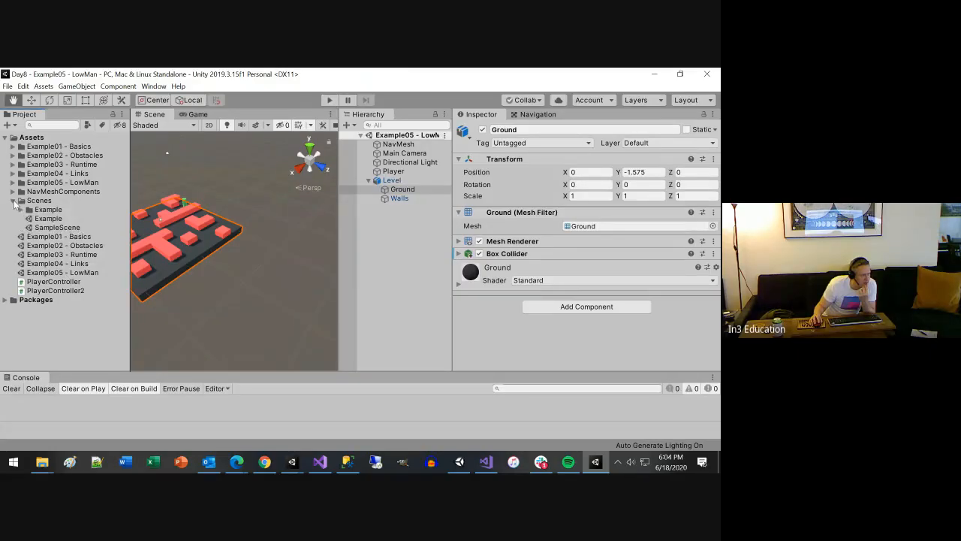
double_click(50, 219)
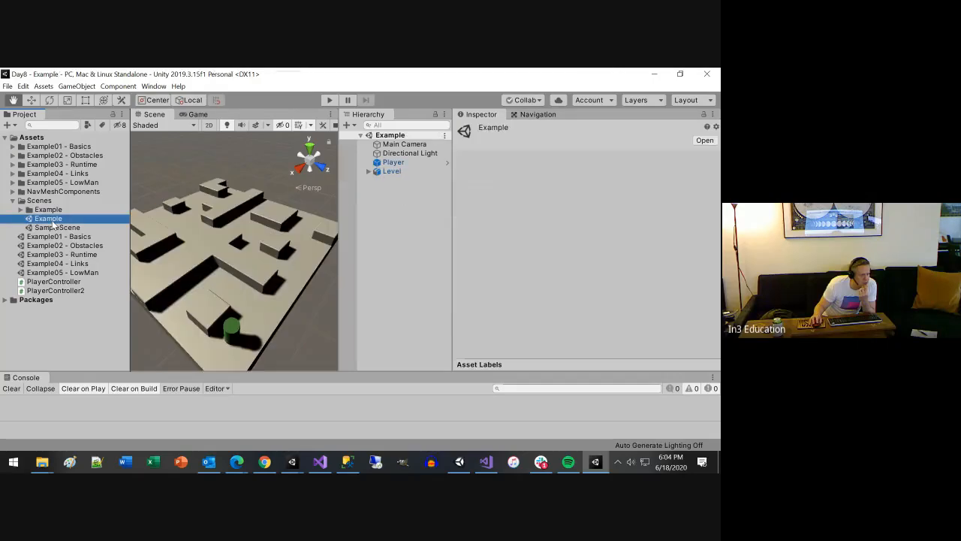
left_click(369, 171)
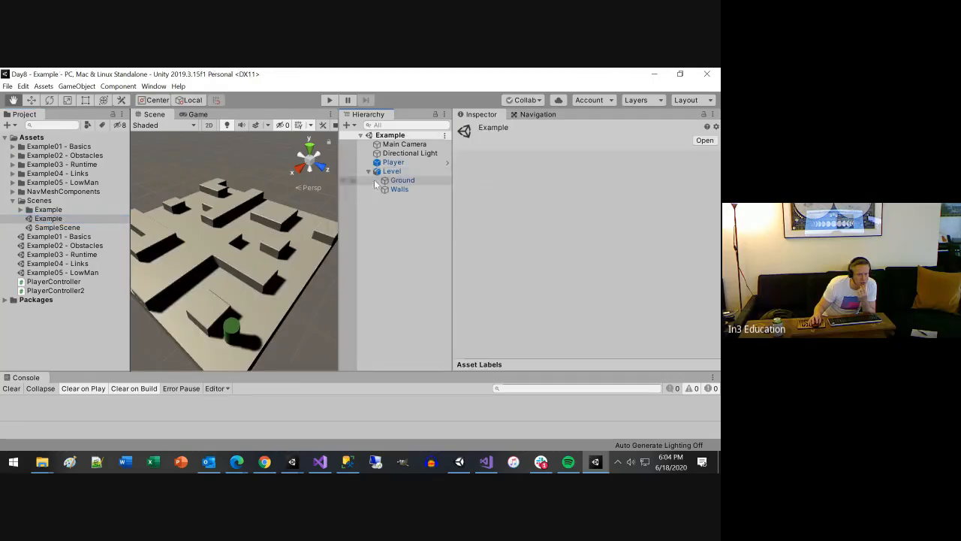
Add a Box Collider component to the Ground object and expand its settings to check them against the floor
left_click(395, 181)
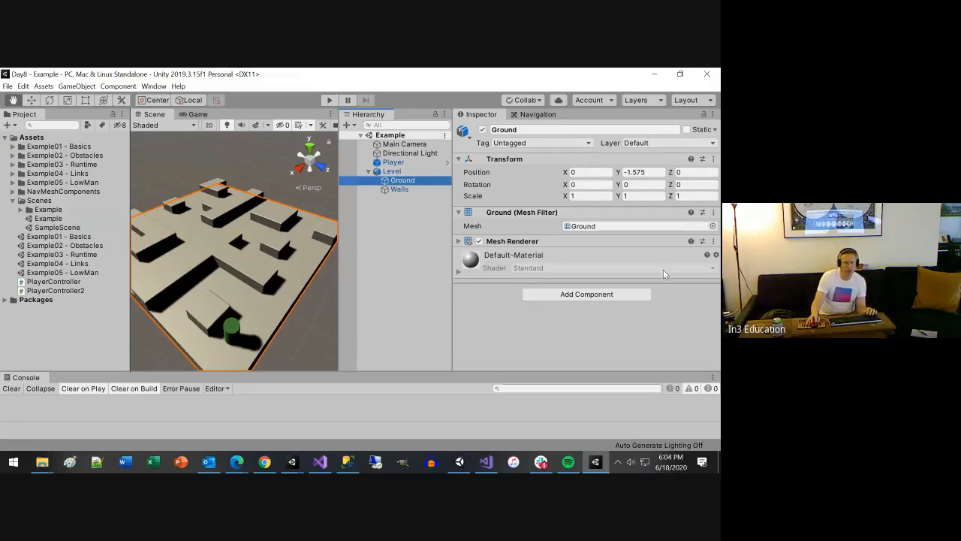
left_click(597, 295)
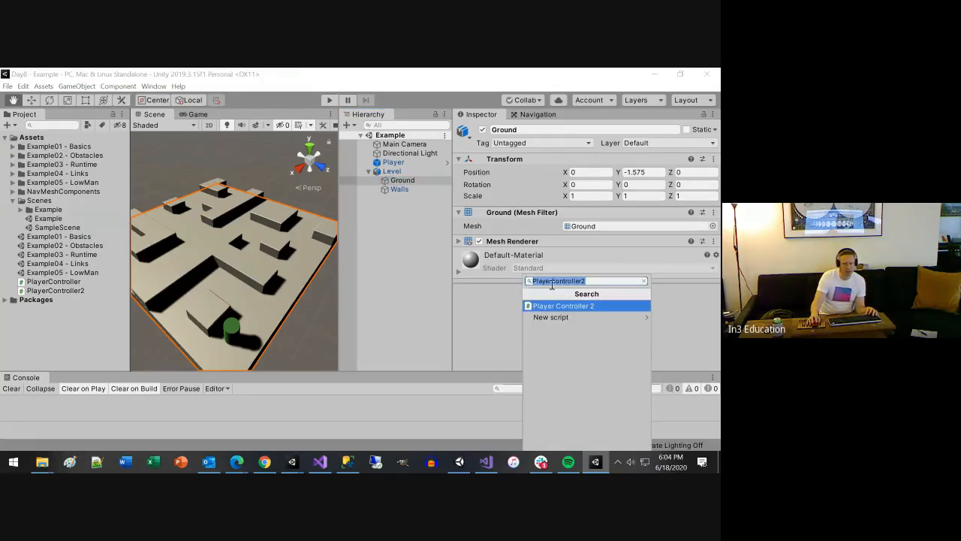
type("box")
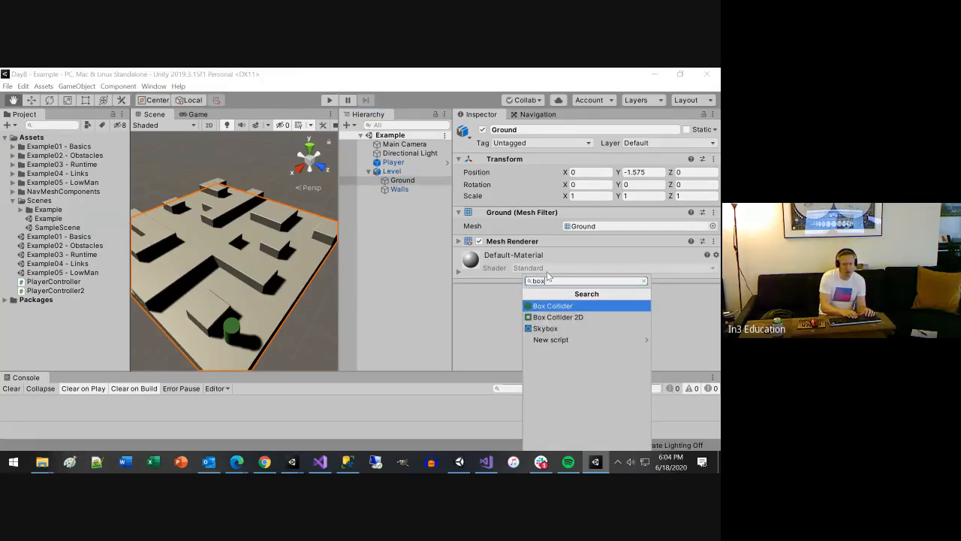
key("Return")
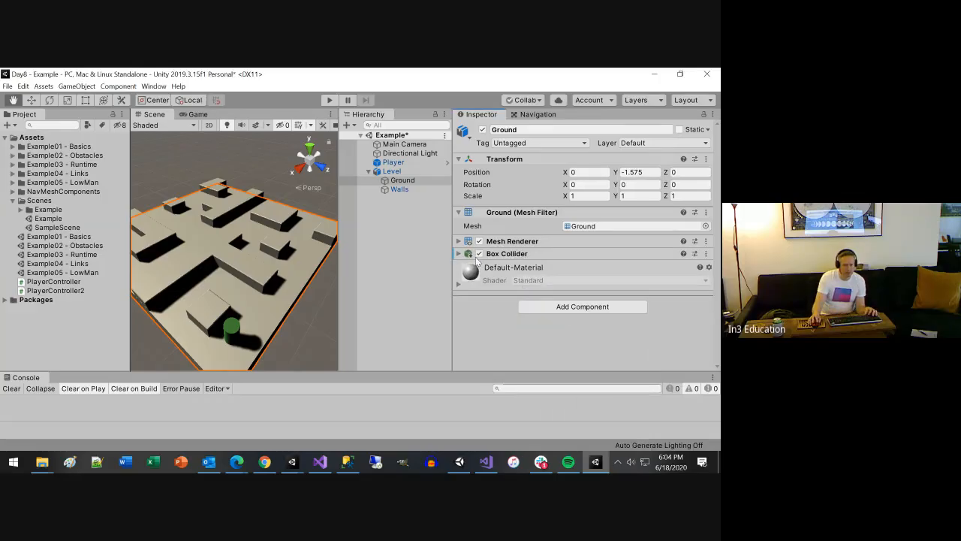
left_click(507, 253)
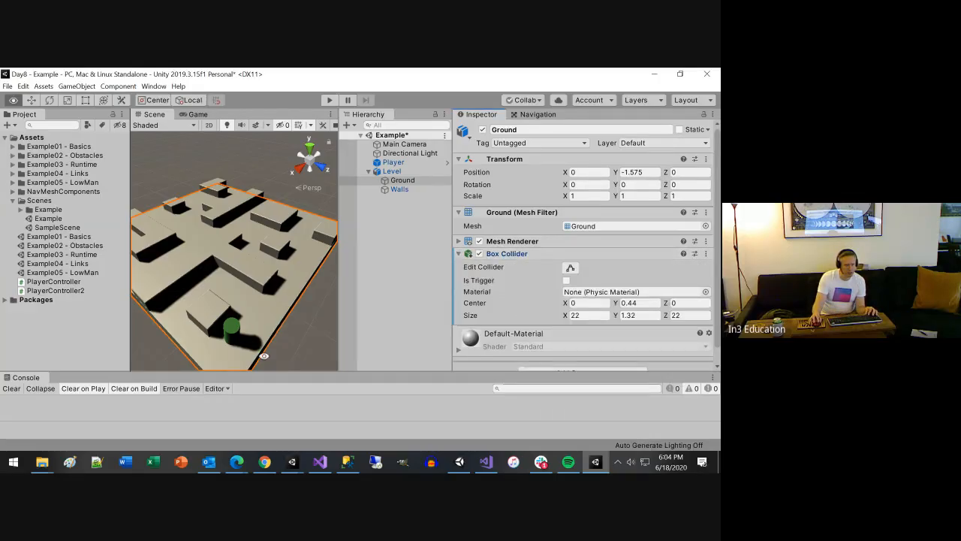
left_click_drag(265, 339, 271, 290, "alt")
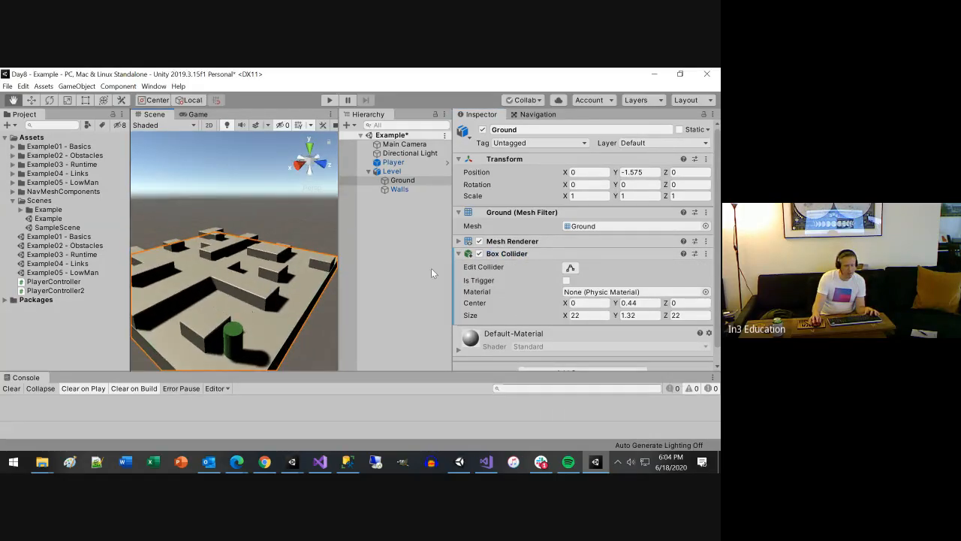
double_click(405, 181)
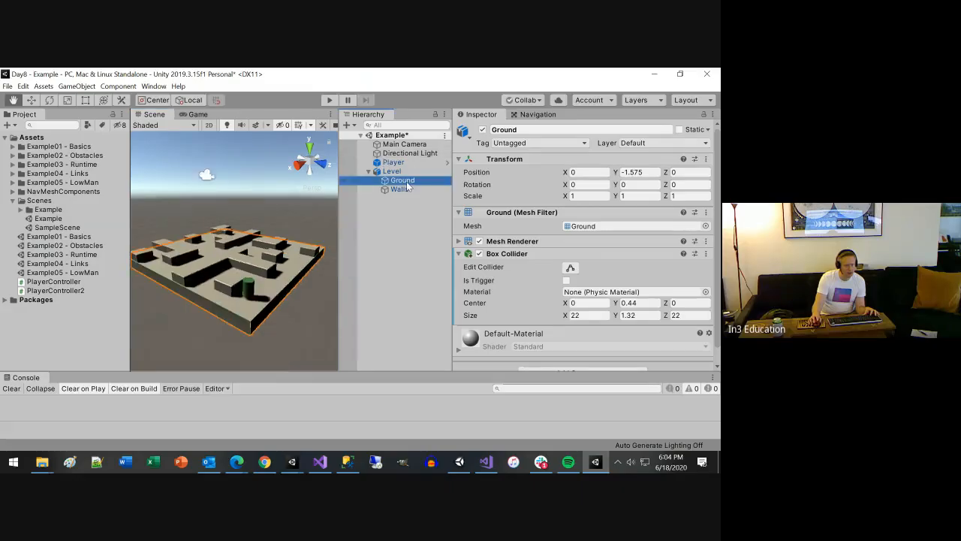
left_click_drag(256, 358, 230, 333, "alt")
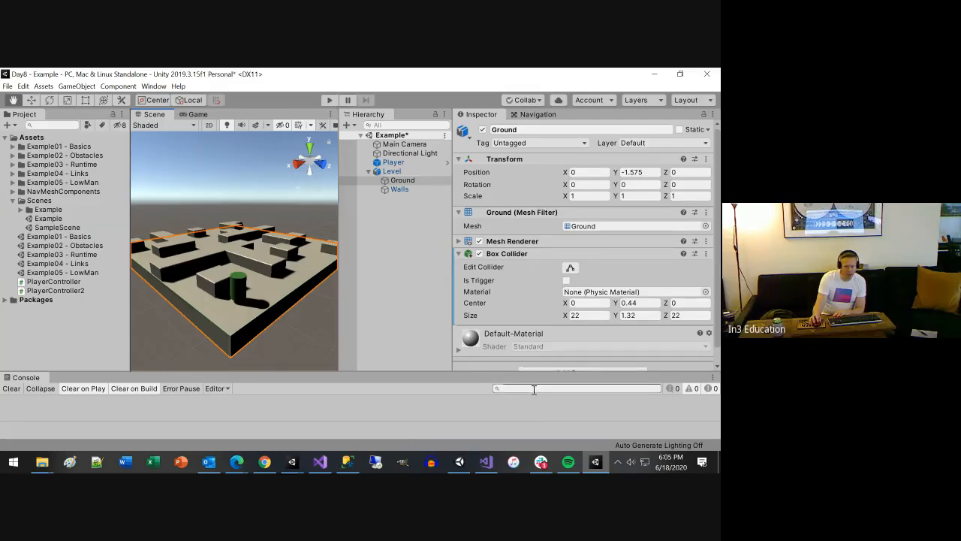
Bake the NavMesh on the Level object's NavMeshSurface using the Humanoid agent type
left_click(458, 241)
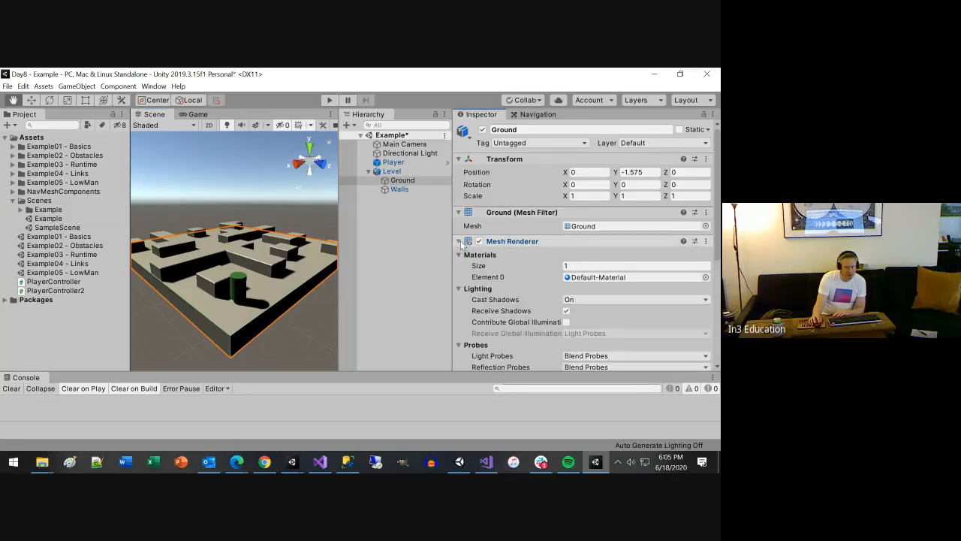
left_click(459, 241)
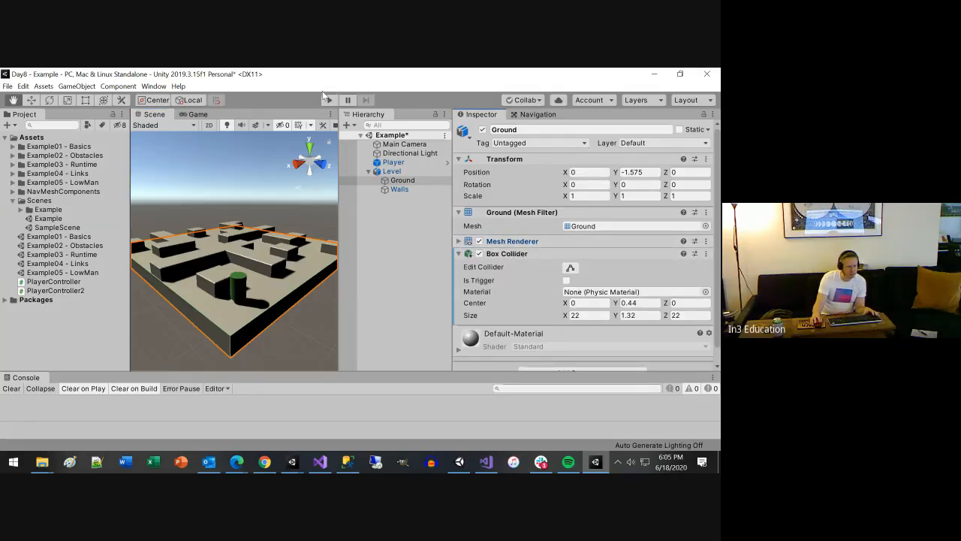
left_click(392, 171)
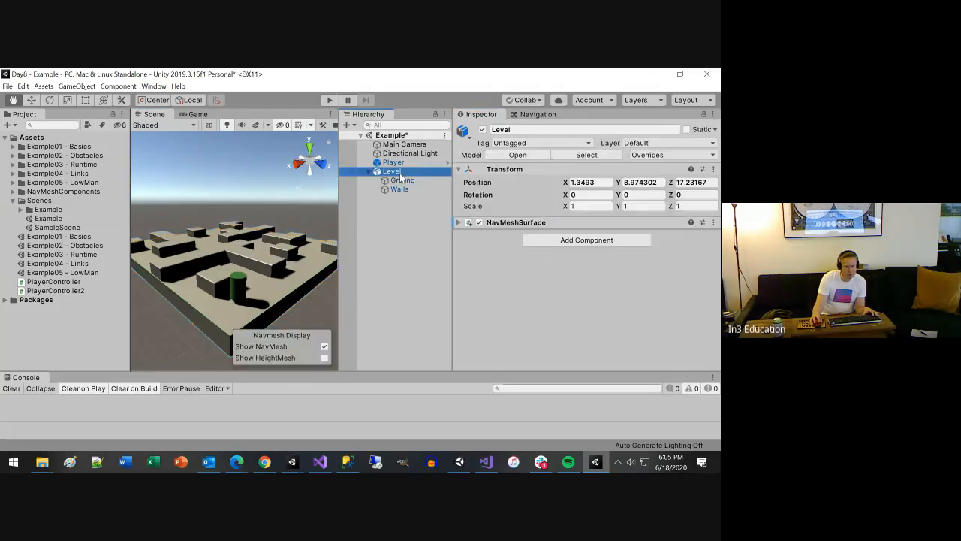
left_click(458, 223)
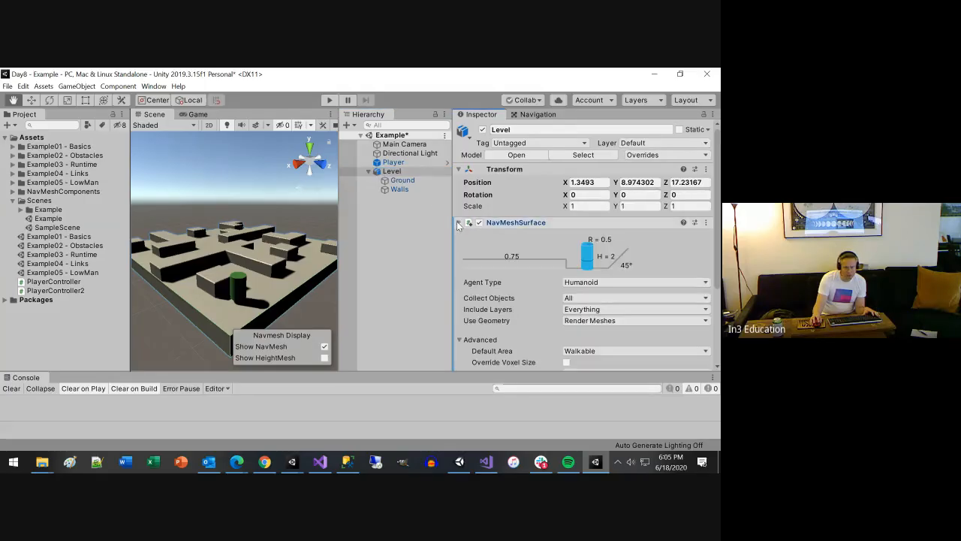
scroll(619, 290, "down", 5)
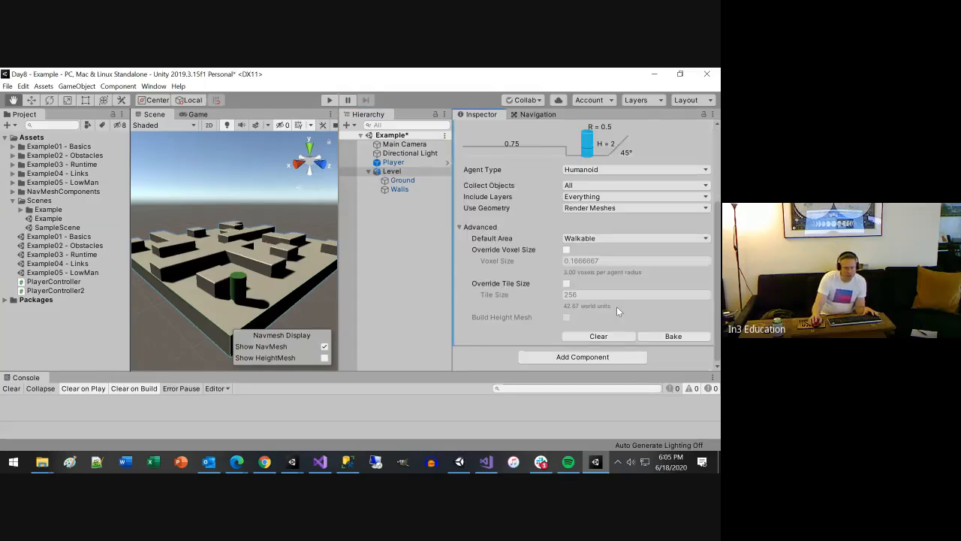
left_click(650, 339)
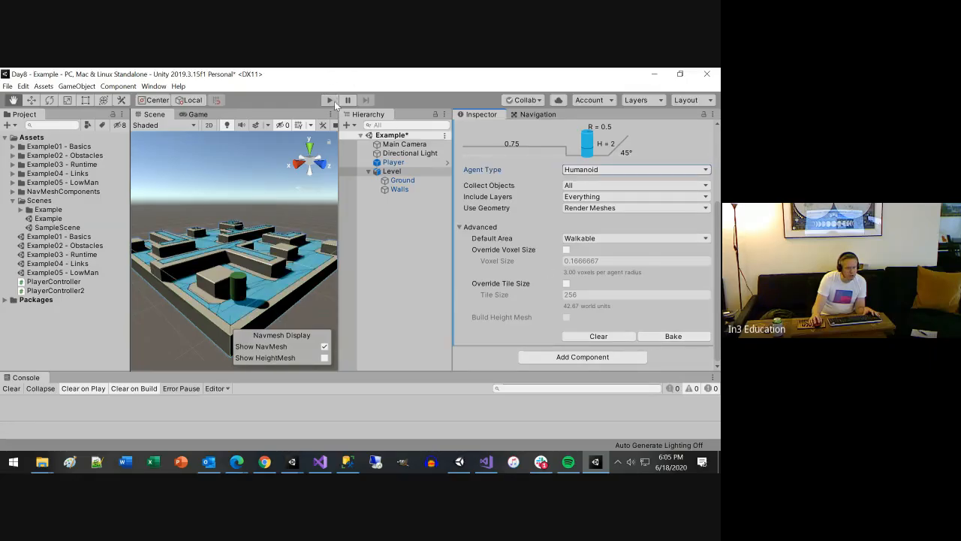
left_click(671, 337)
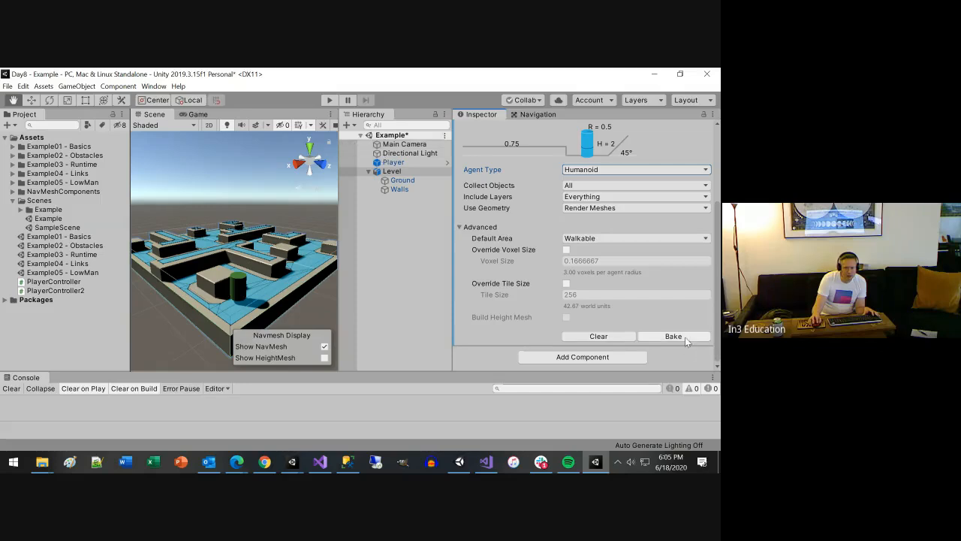
Test click-to-move in Play mode by sending the player to several spots around the maze, and exit Play mode
left_click(330, 99)
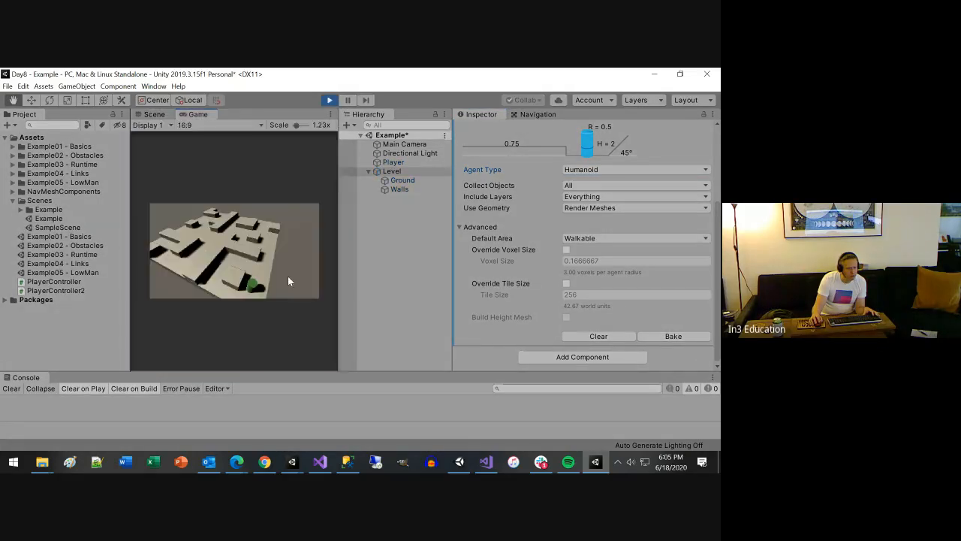
left_click(262, 262)
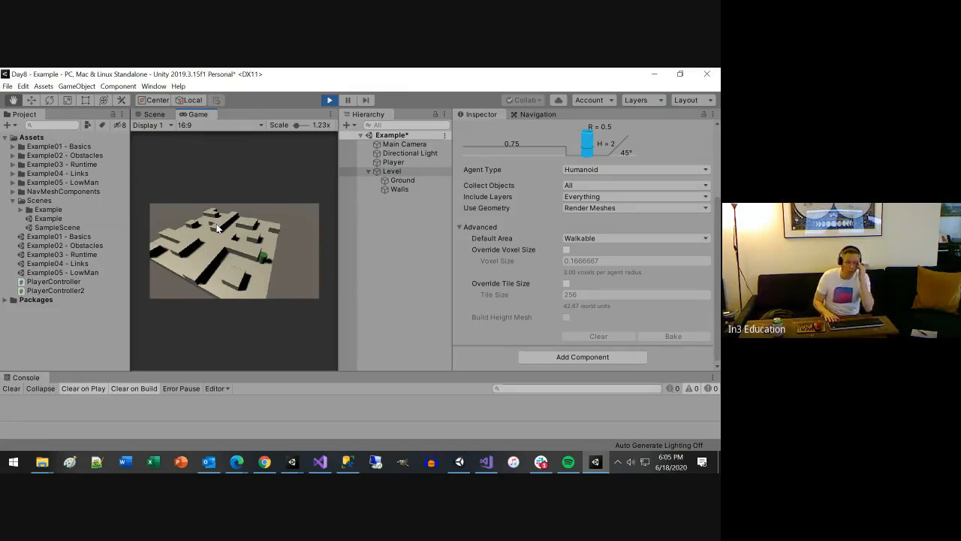
left_click(262, 269)
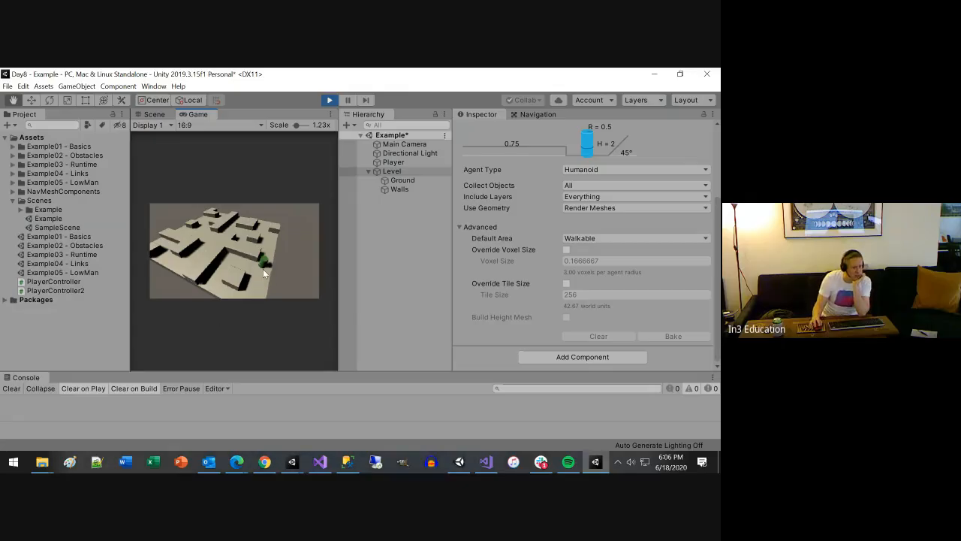
left_click(212, 281)
left_click(241, 256)
left_click(174, 261)
left_click(204, 222)
left_click(269, 236)
left_click(262, 276)
left_click(230, 258)
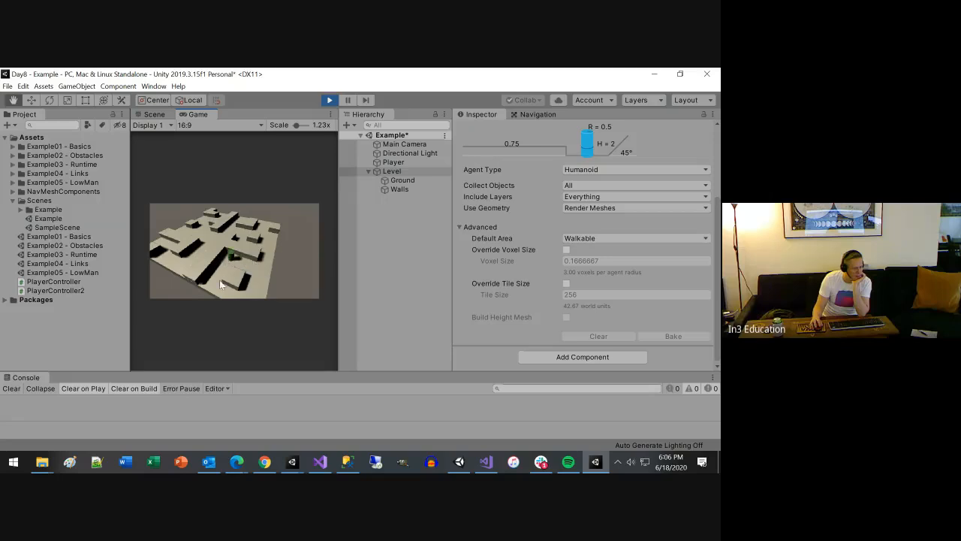
left_click(215, 285)
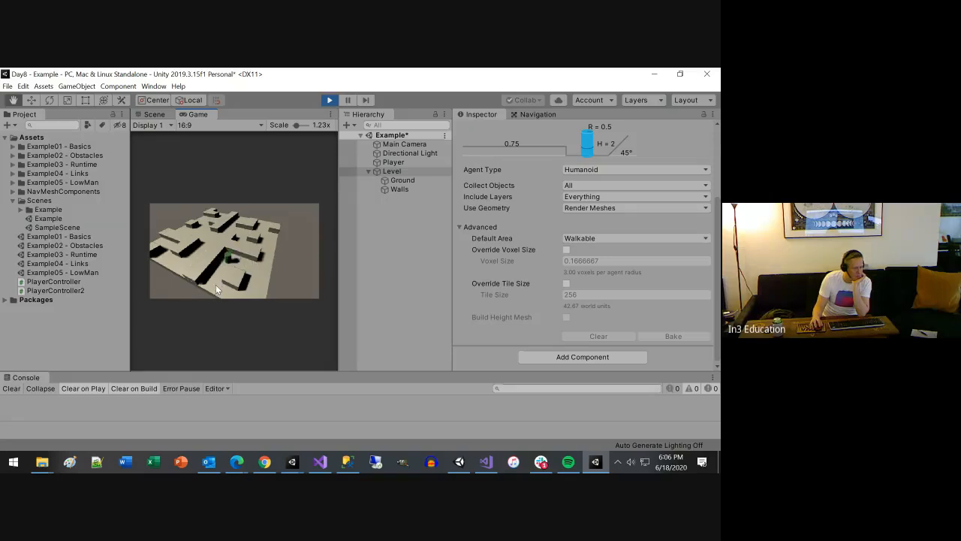
left_click(260, 300)
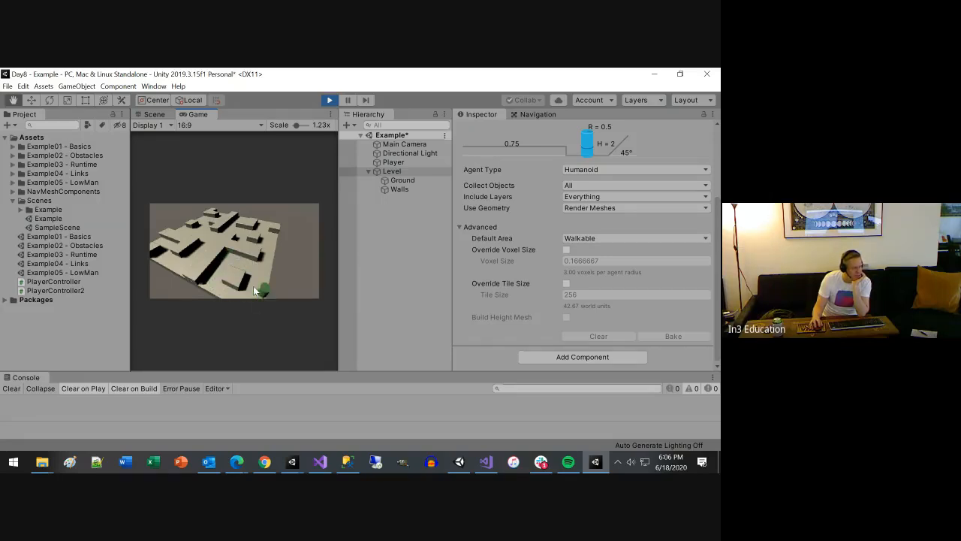
left_click(265, 259)
left_click(330, 101)
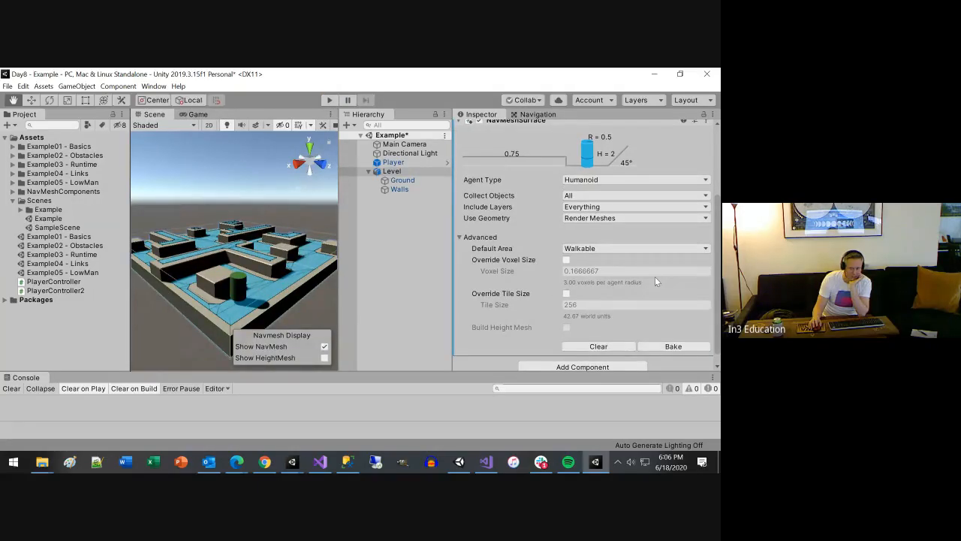
scroll(649, 280, "up", 3)
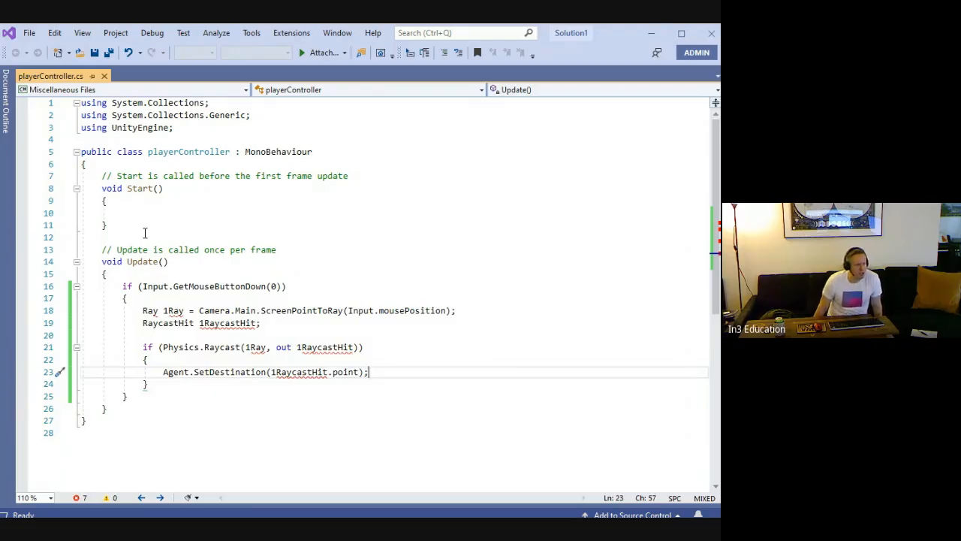
In playerController.cs in Visual Studio, add the directive "using UnityEngine.AI;" below the UnityEngine import and save the script
left_click(184, 127)
key("Return")
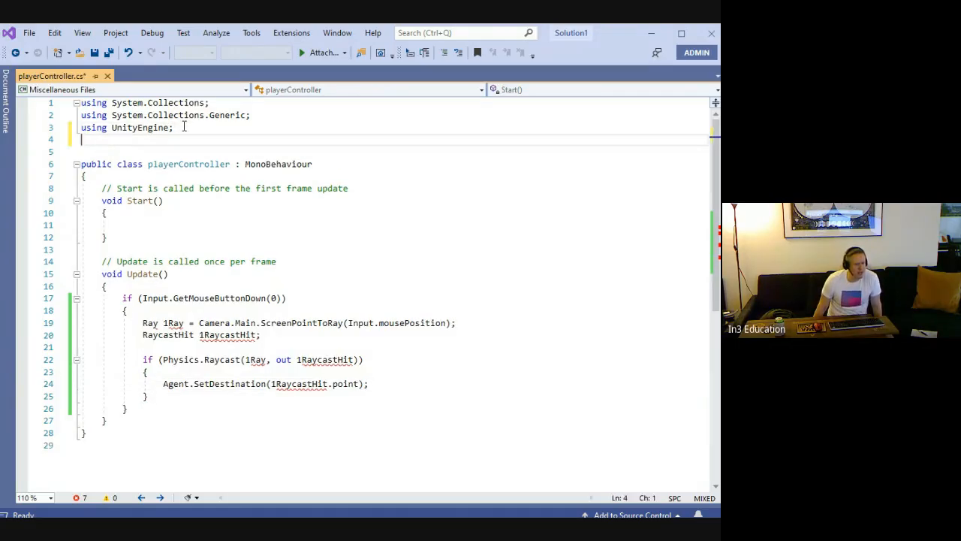
type("using Unity.")
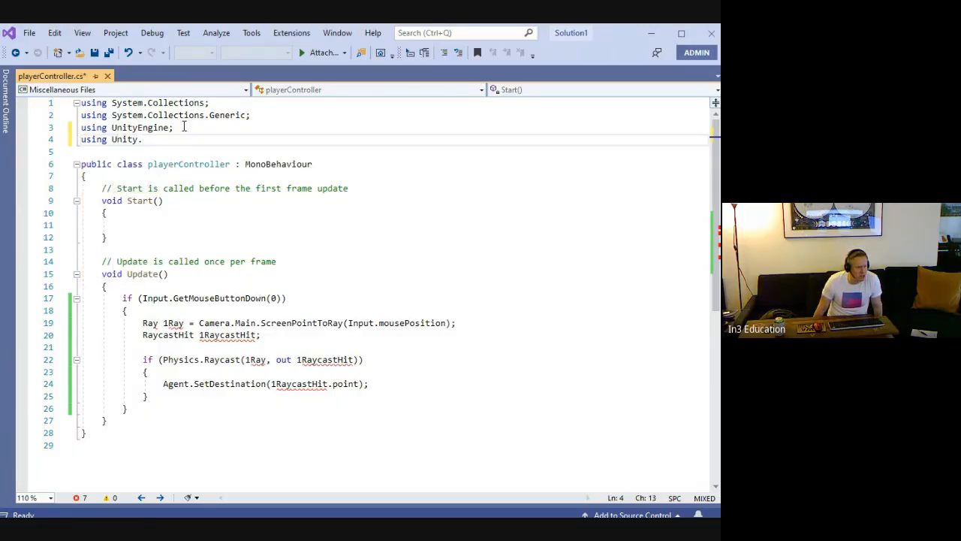
key("BackSpace")
type("Engine.")
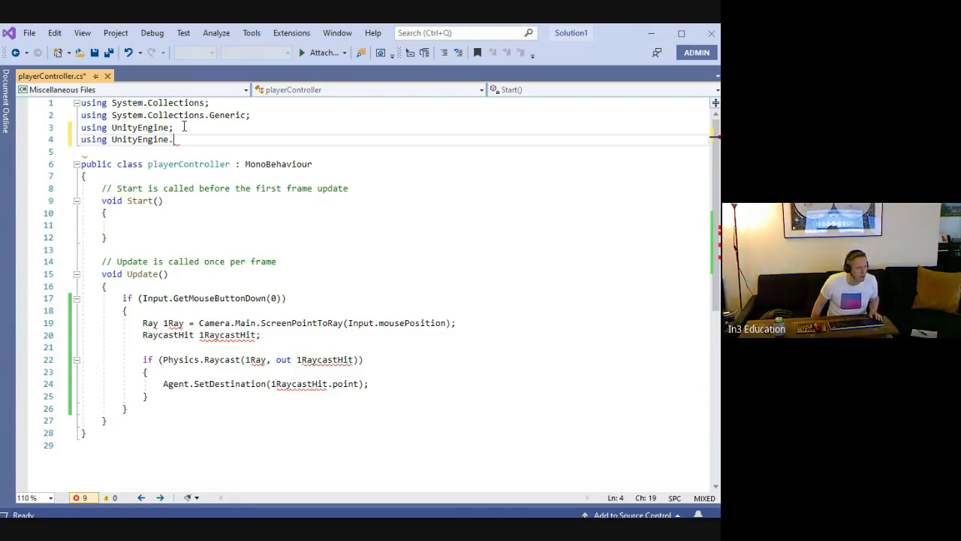
type("AI")
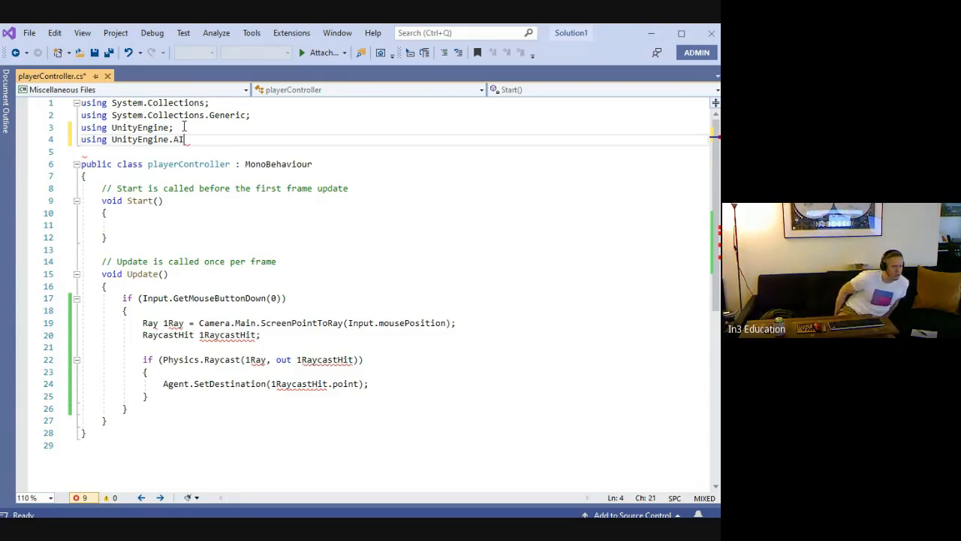
type(";")
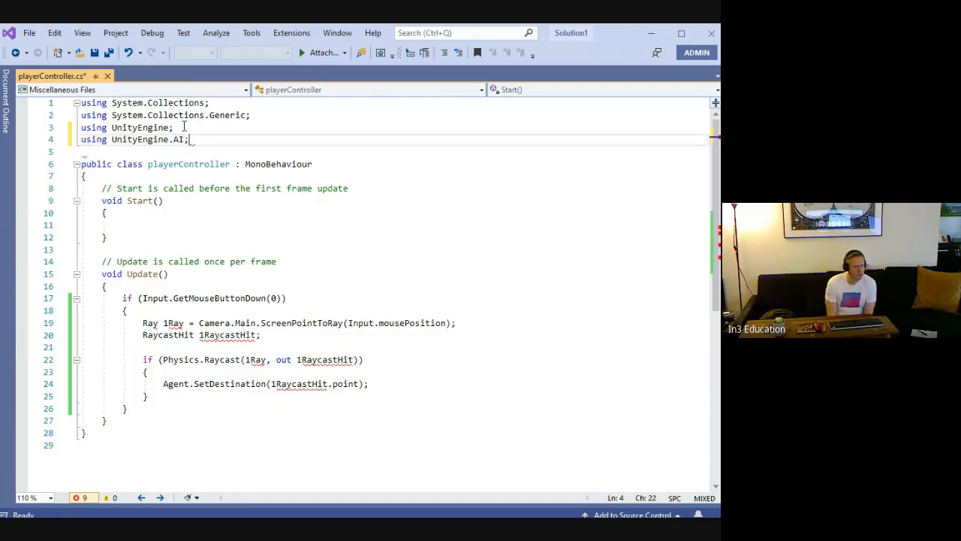
key("ctrl+s")
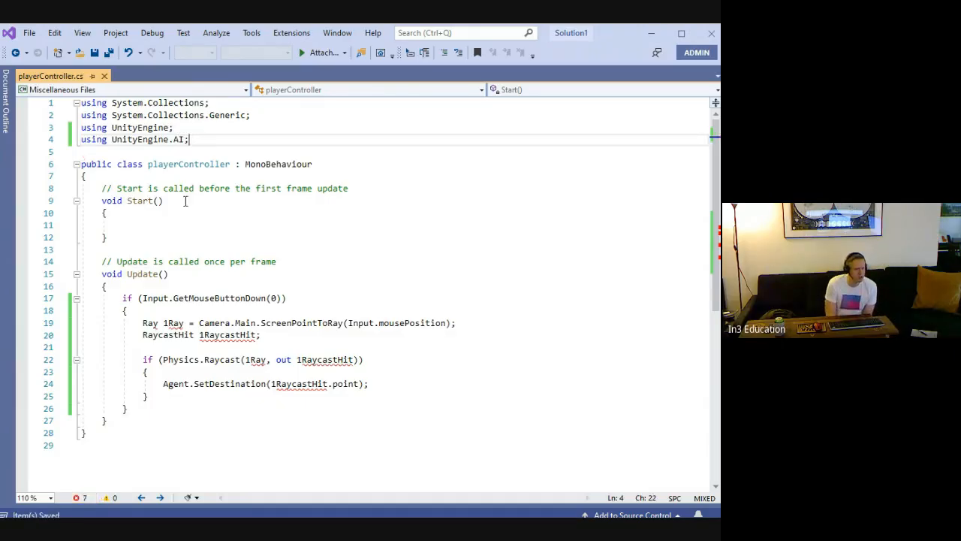
Rename the Ray and RaycastHit variable declarations to lRay and lRaycastHit, replacing the leading digit 1 with a lowercase l
key("alt+Tab")
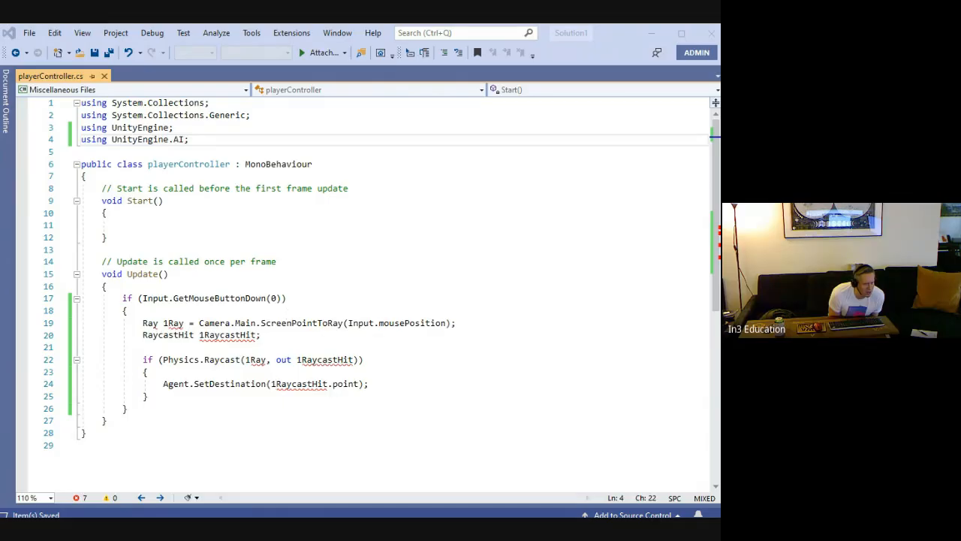
left_click(278, 325)
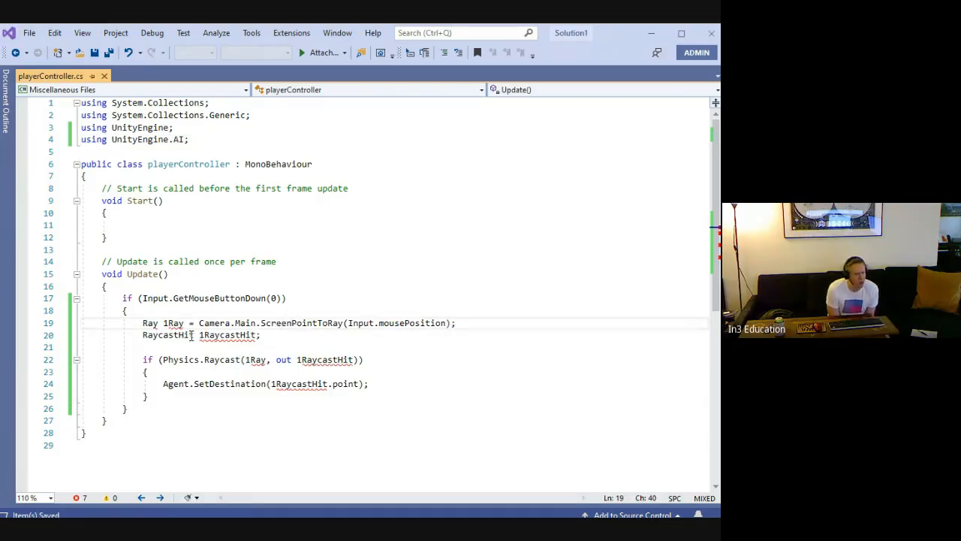
left_click(168, 323)
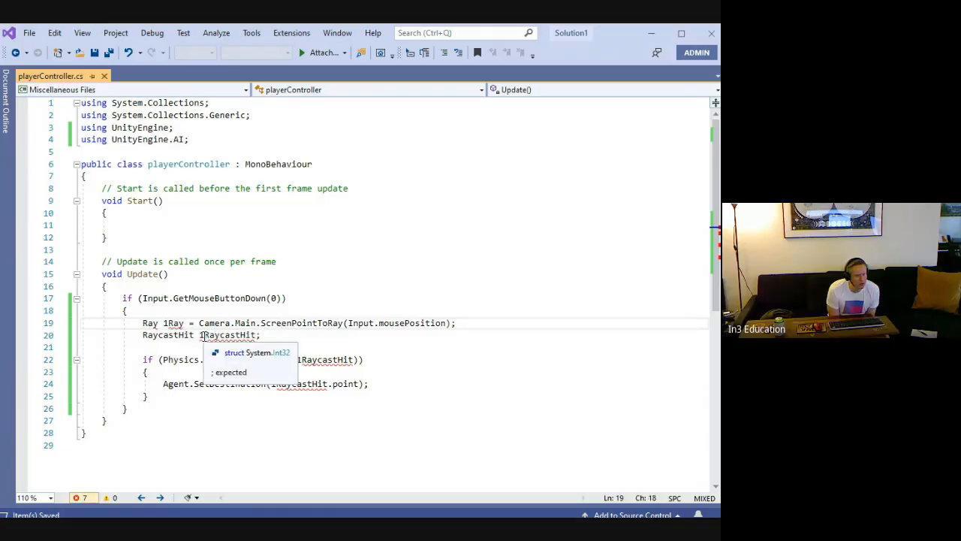
key("BackSpace")
type("l")
key("Down")
key("Right")
key("Right")
key("Right")
key("Right")
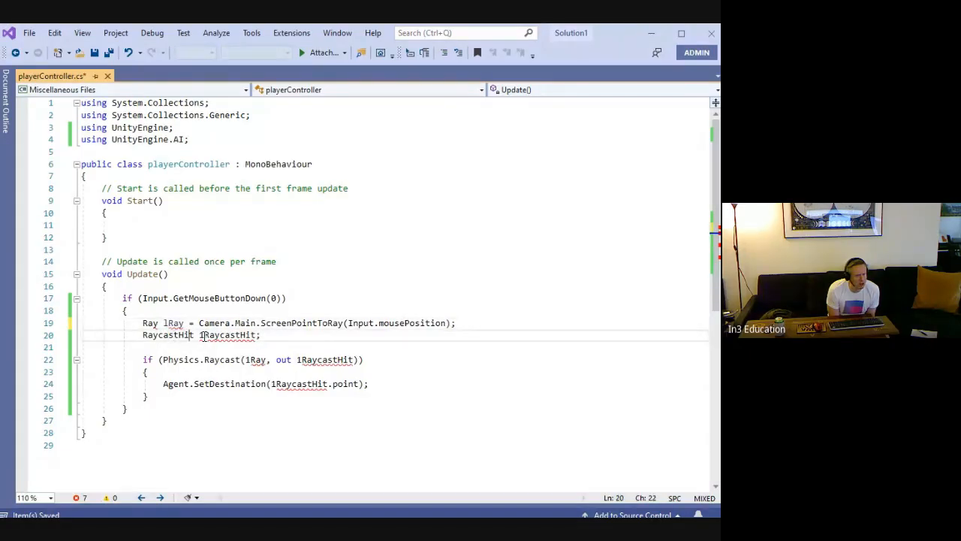
key("Right")
key("Right")
key("Right")
key("BackSpace")
type("l")
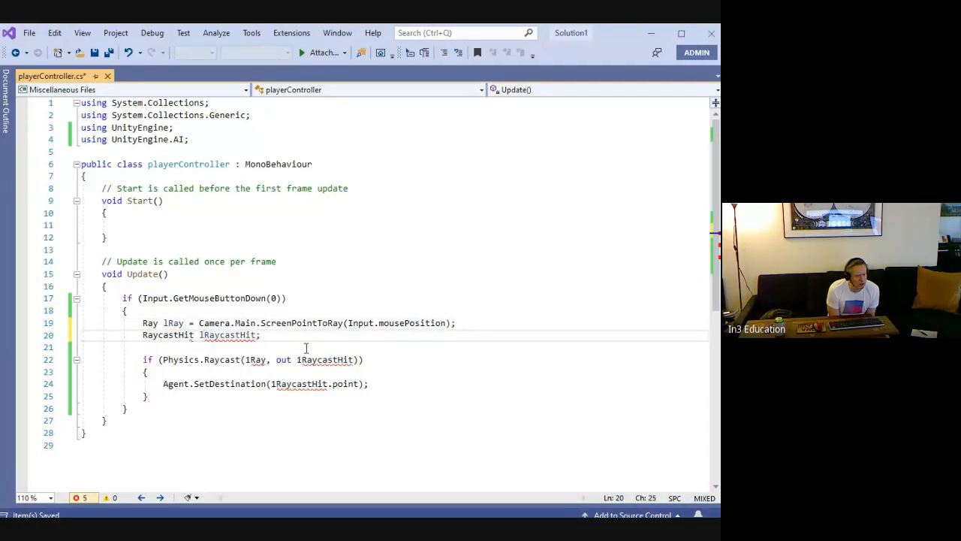
Correct the variable names to lRay and lRaycastHit in the Physics.Raycast condition and the SetDestination call
left_click(250, 359)
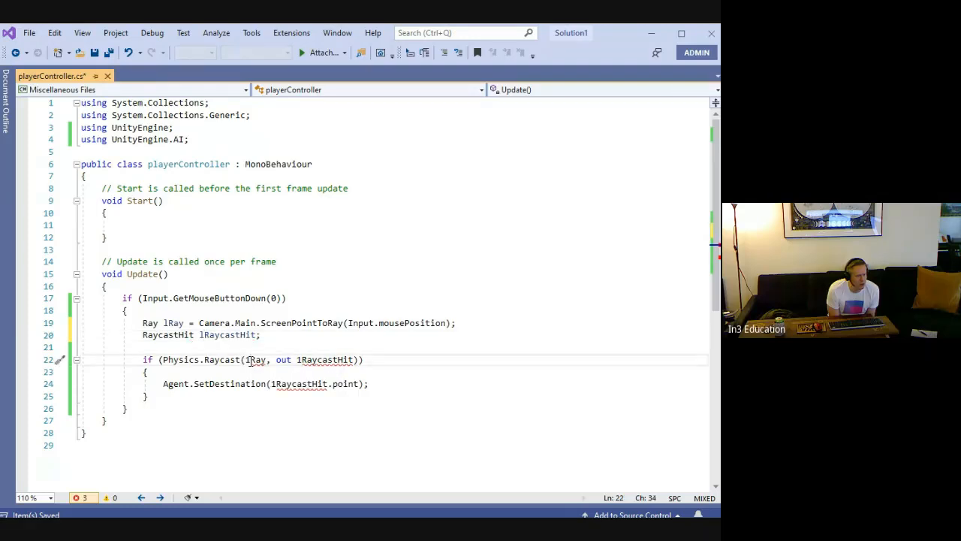
key("BackSpace")
type("l")
key("Right")
key("Right")
key("Right")
key("Right")
key("Right")
key("Right")
key("Right")
key("Right")
key("Right")
key("Right")
key("BackSpace")
type("l")
key("Down")
key("Down")
key("Left")
key("Left")
key("Left")
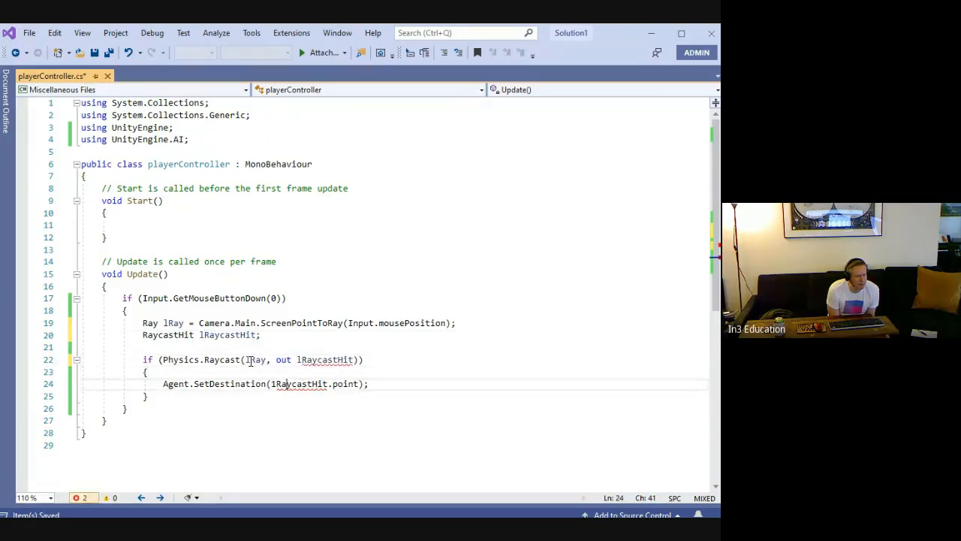
key("Left")
key("Left")
key("BackSpace")
type("l")
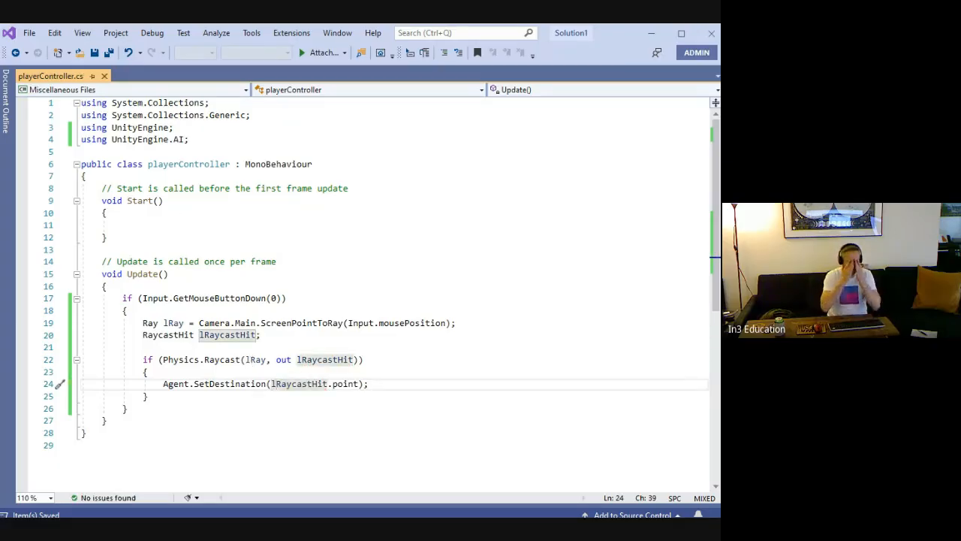
key("alt+Tab")
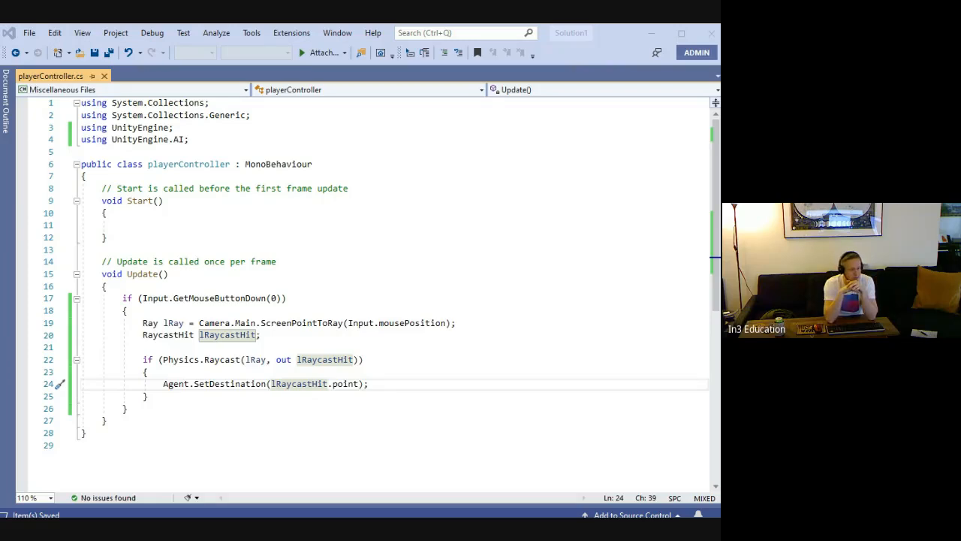
left_click(367, 497)
key("alt+Tab")
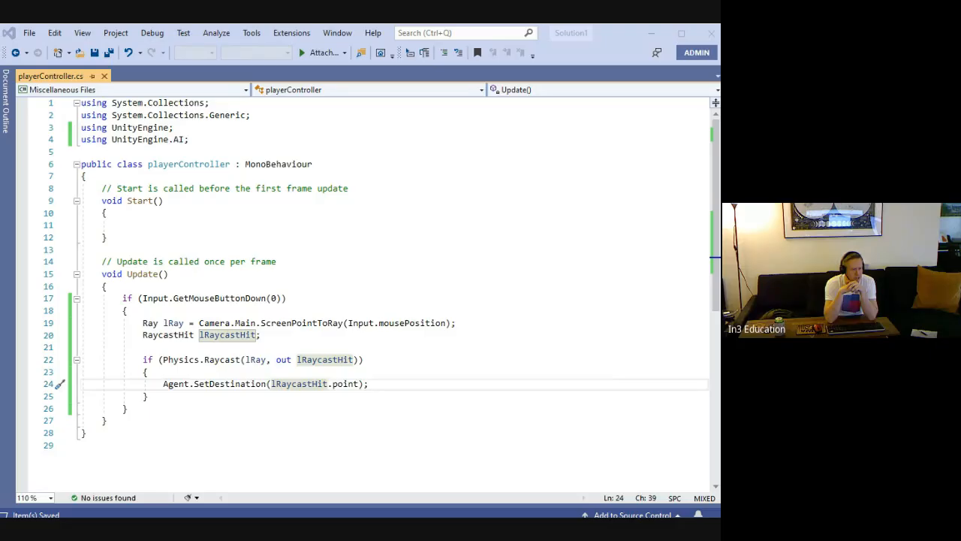
key("alt+Tab")
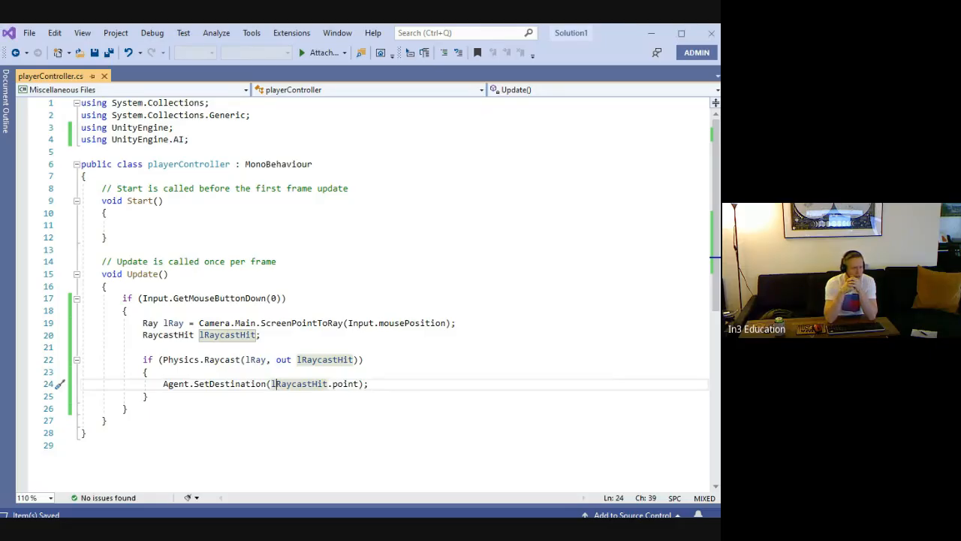
scroll(333, 219, "down", 4)
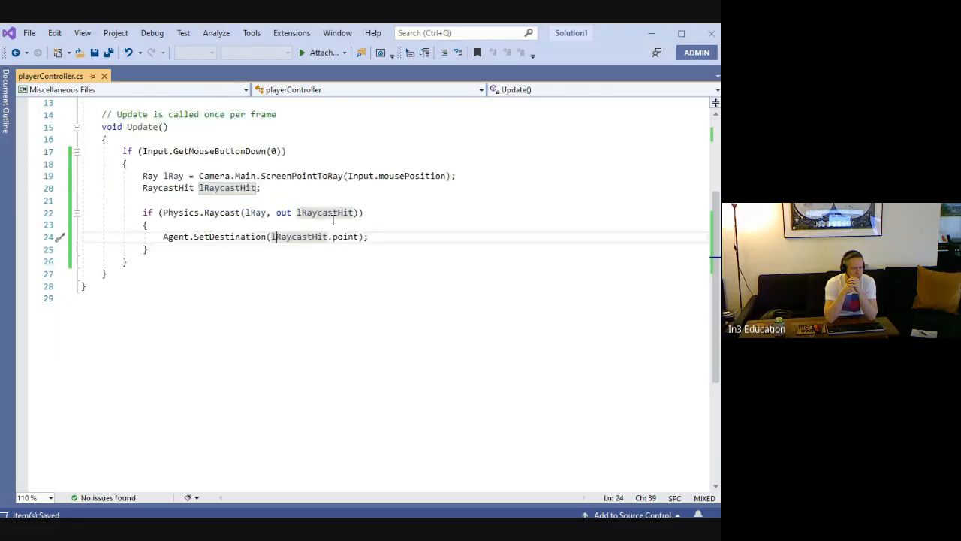
scroll(333, 219, "up", 4)
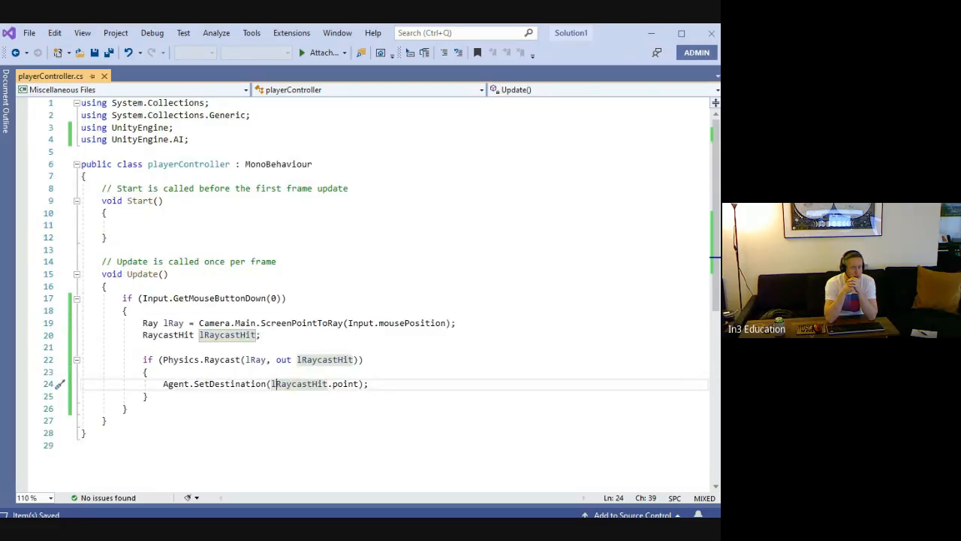
key("alt+Tab")
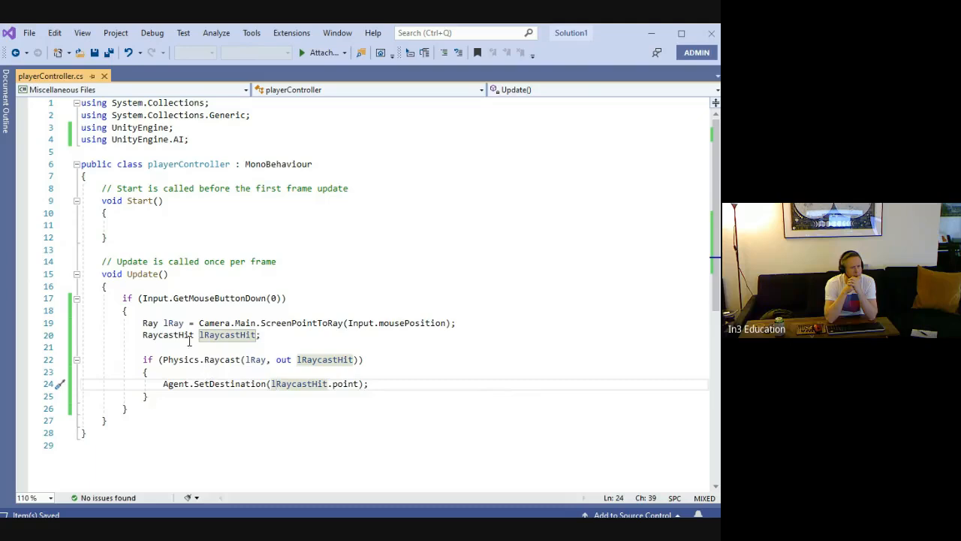
Change Camera.Main to Camera.main in the ScreenPointToRay line and save the script
left_click(241, 323)
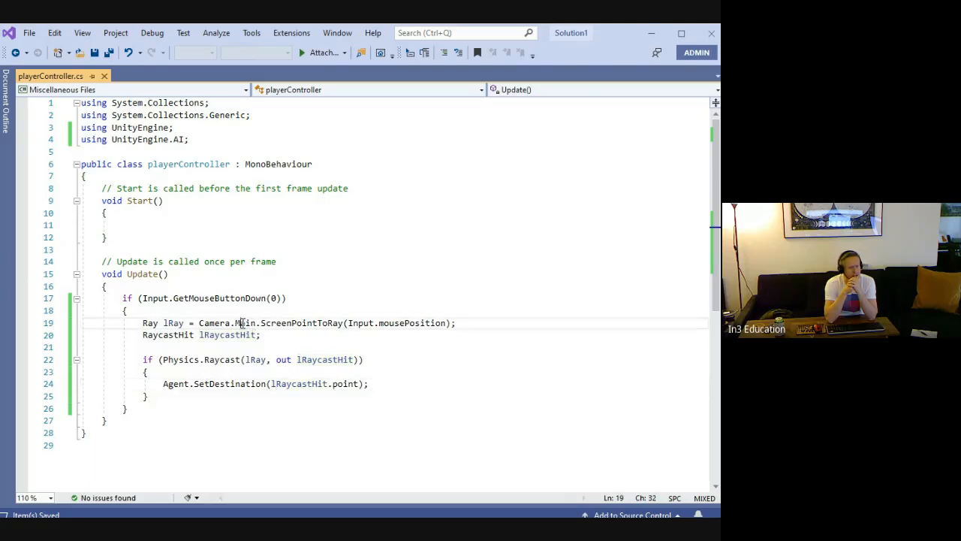
key("BackSpace")
type("m")
left_click(338, 224)
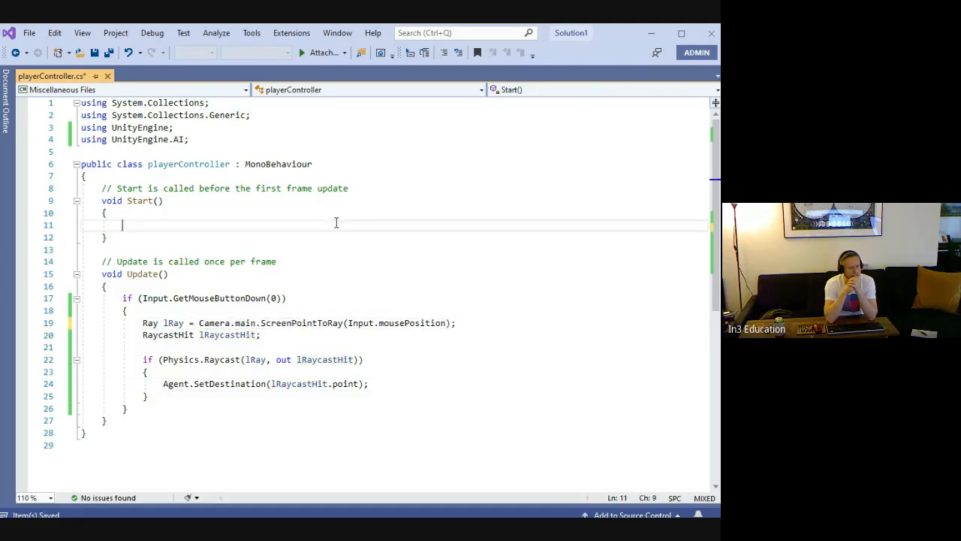
key("ctrl+s")
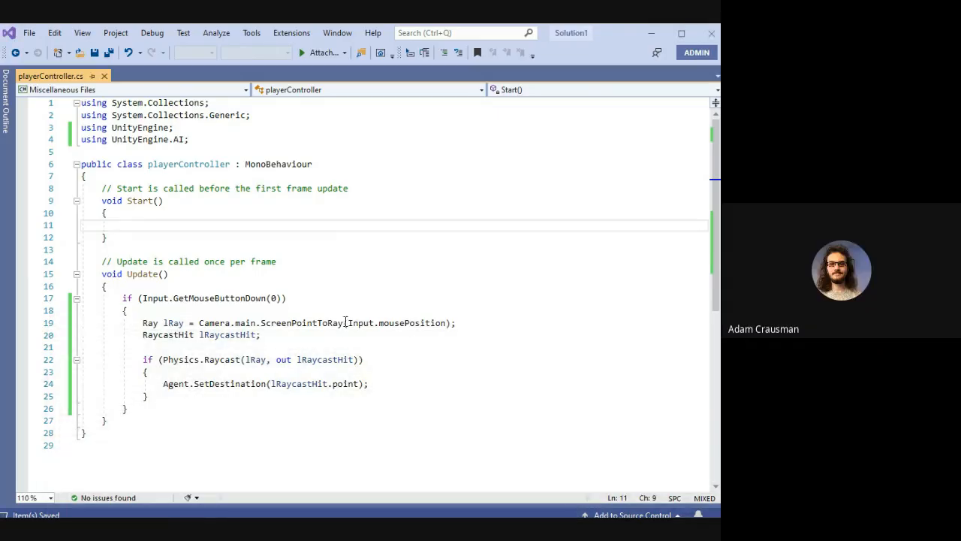
left_click(484, 331)
left_click(483, 324)
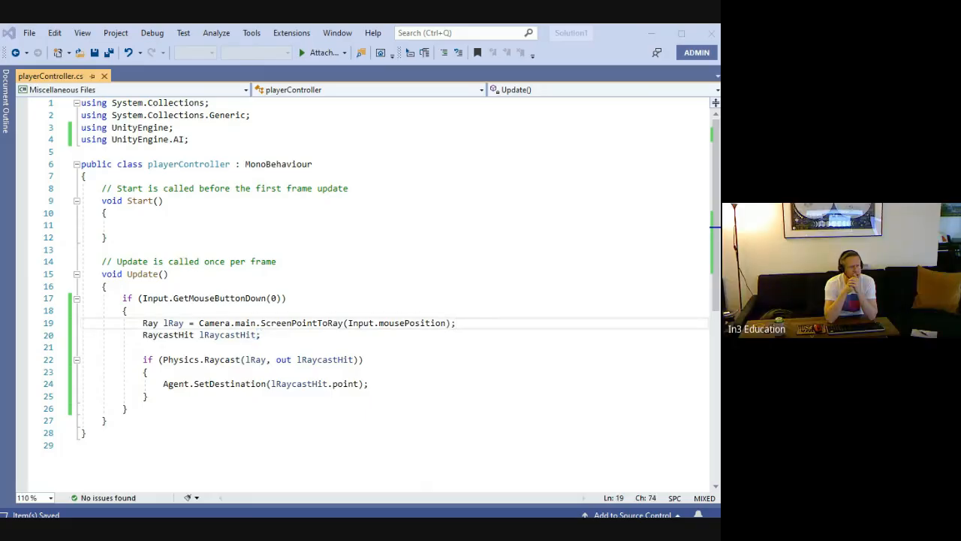
key("alt+Tab")
key("alt+Tab")
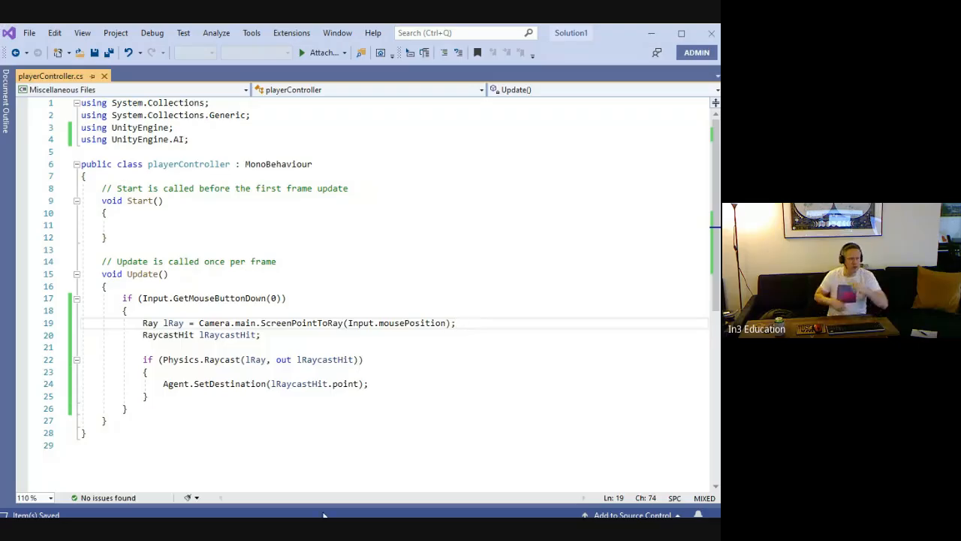
right_click(203, 336)
left_click(380, 301)
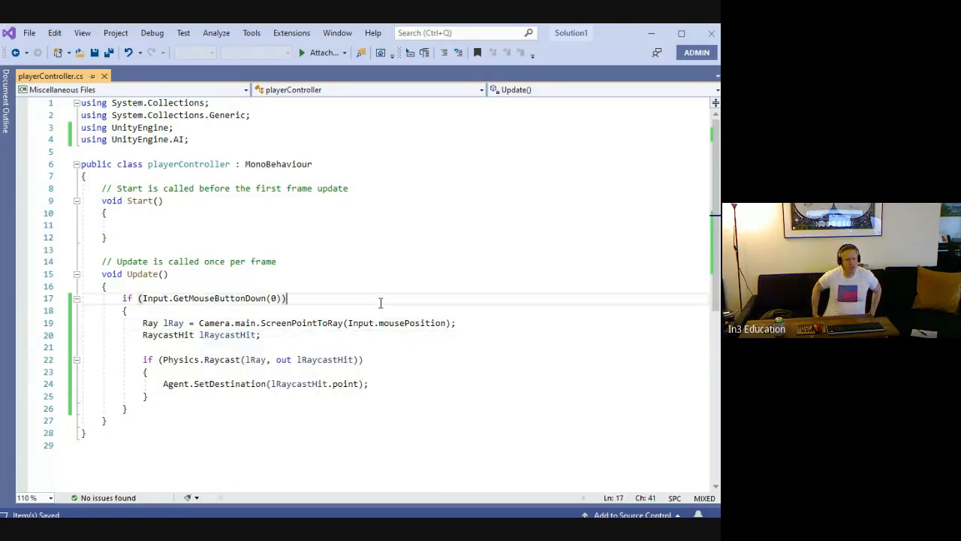
left_click(331, 343)
left_click(304, 301)
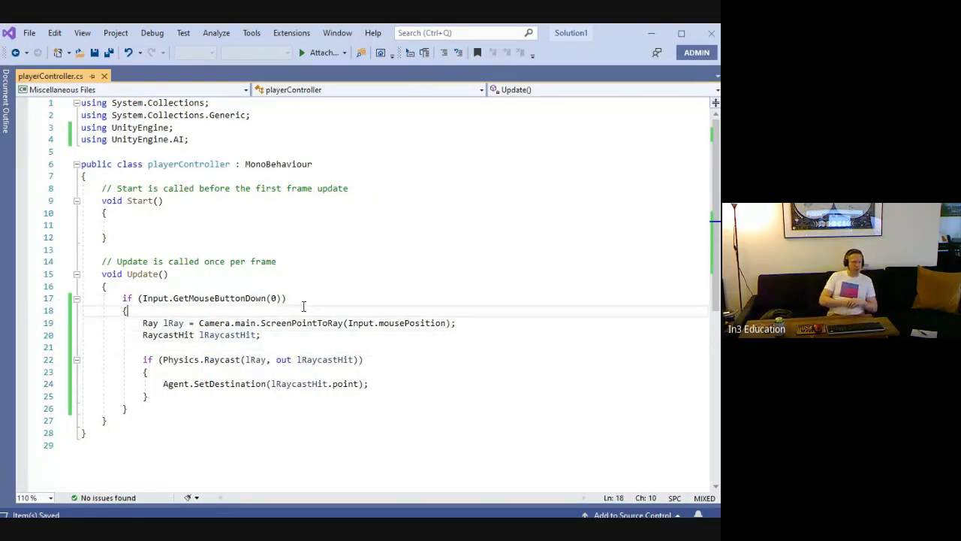
left_click(283, 340)
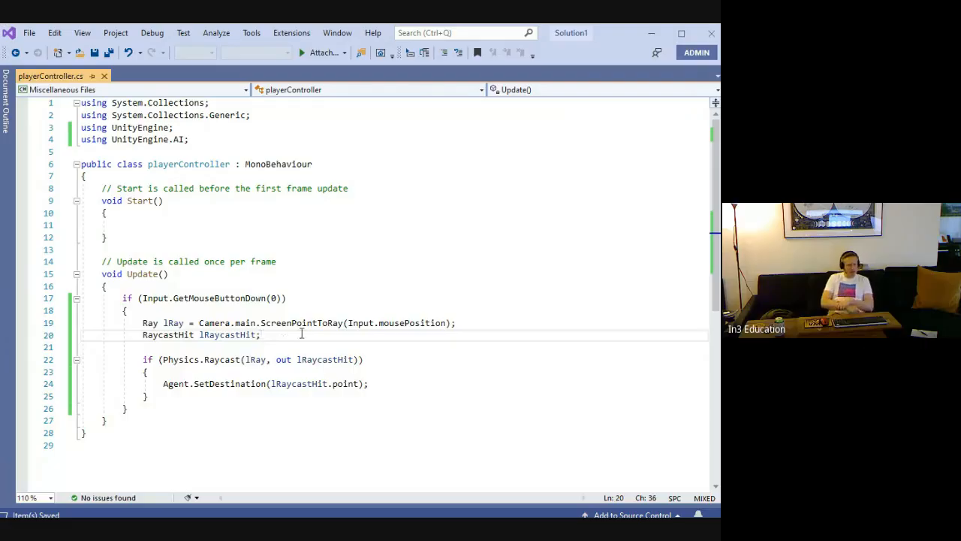